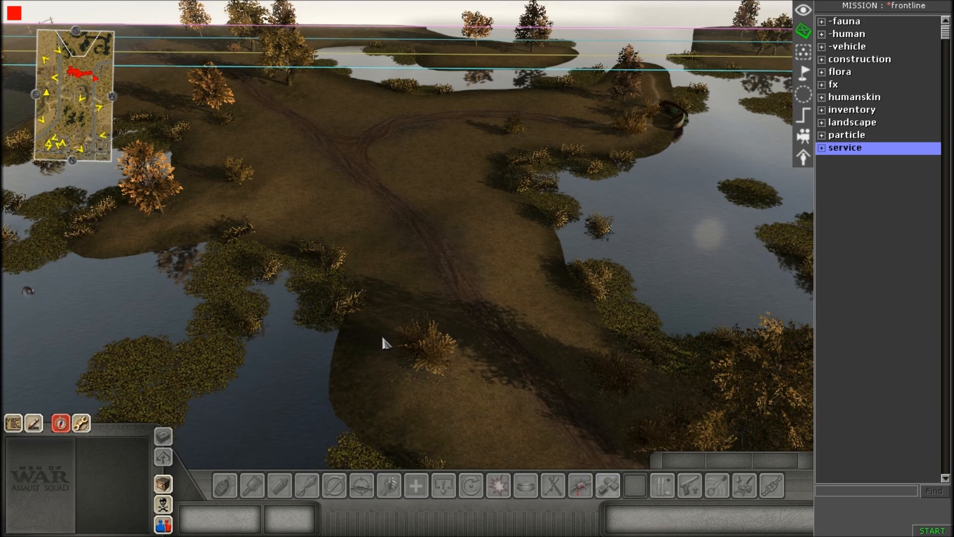
- Place the first Russian multiplayer rifle soldier on the grass beside the fork in the dirt road
middle_drag(387, 313, 373, 160)
middle_drag(416, 20, 409, 87)
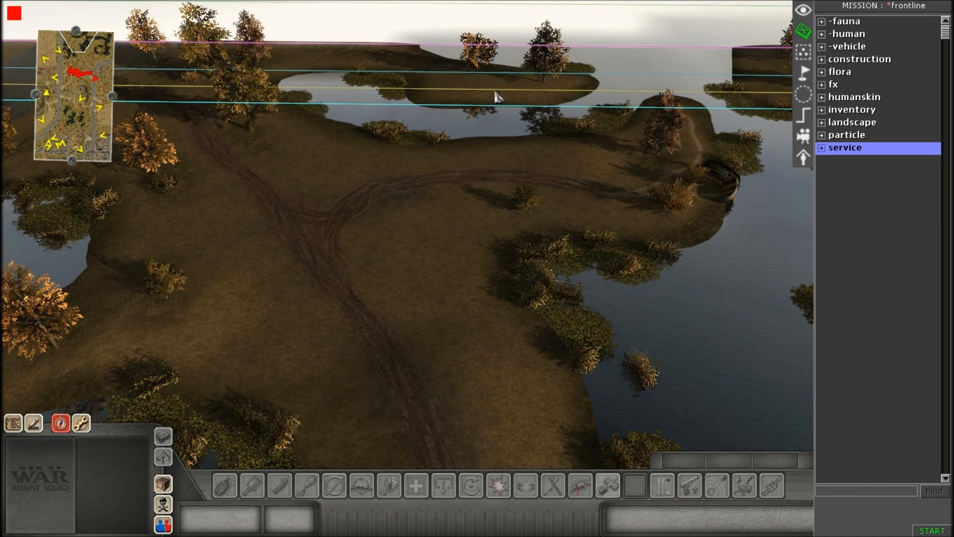
middle_drag(497, 97, 428, 310)
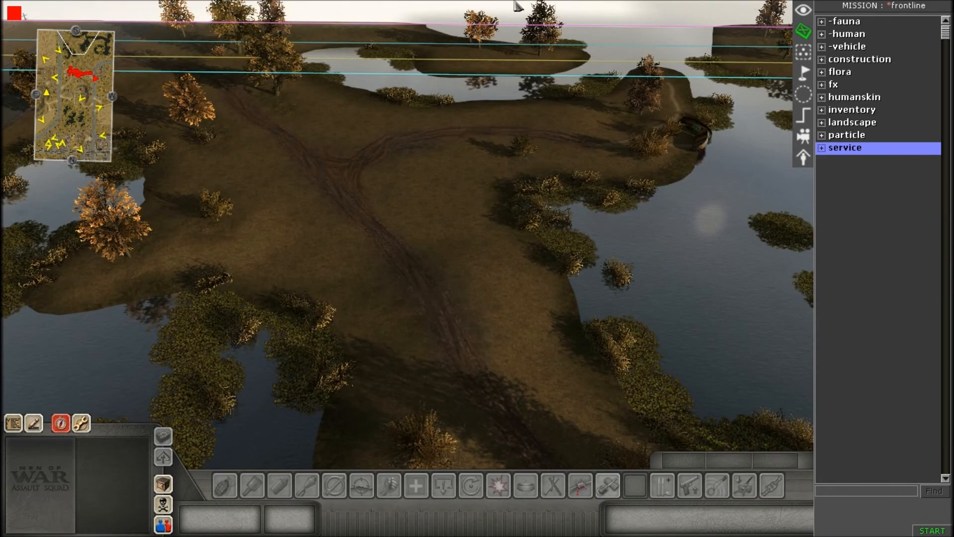
middle_drag(459, 186, 480, 167)
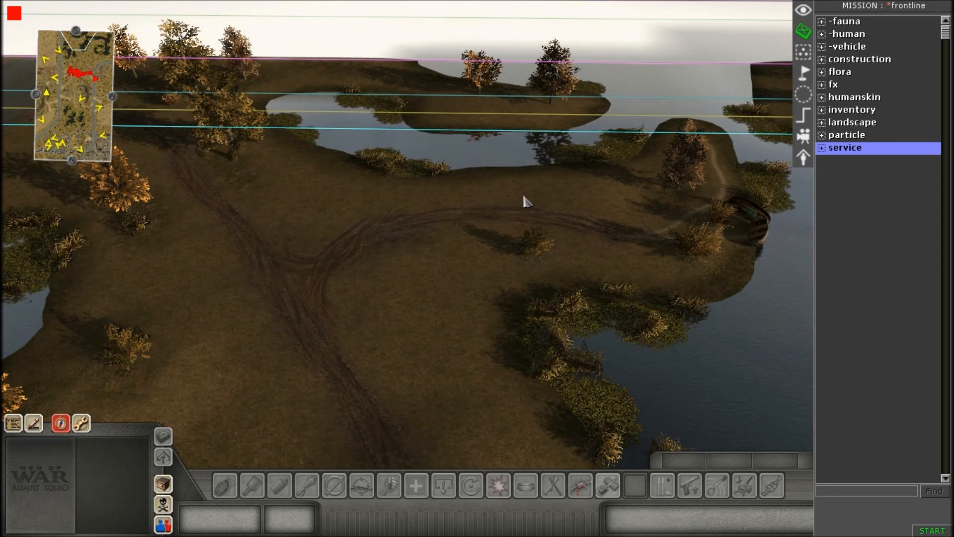
click(822, 34)
click(832, 59)
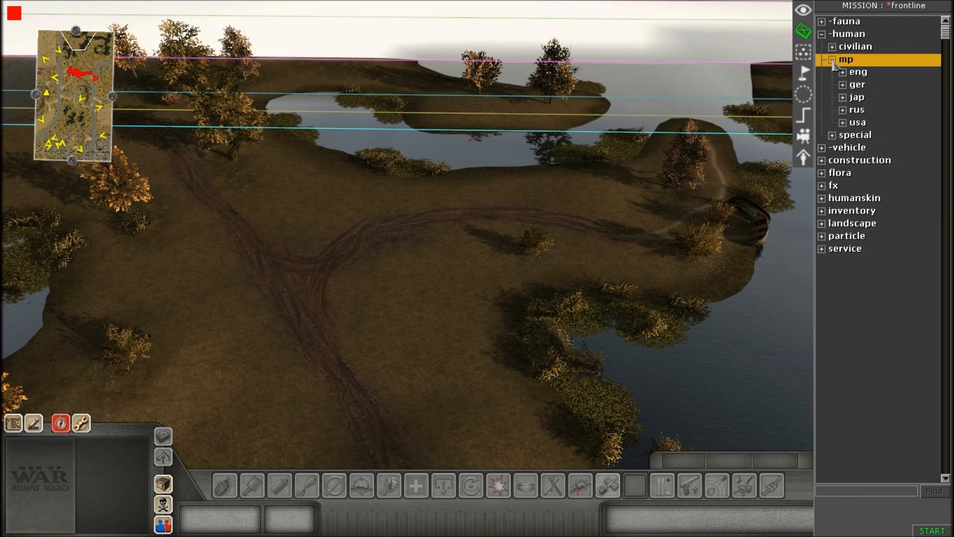
click(843, 111)
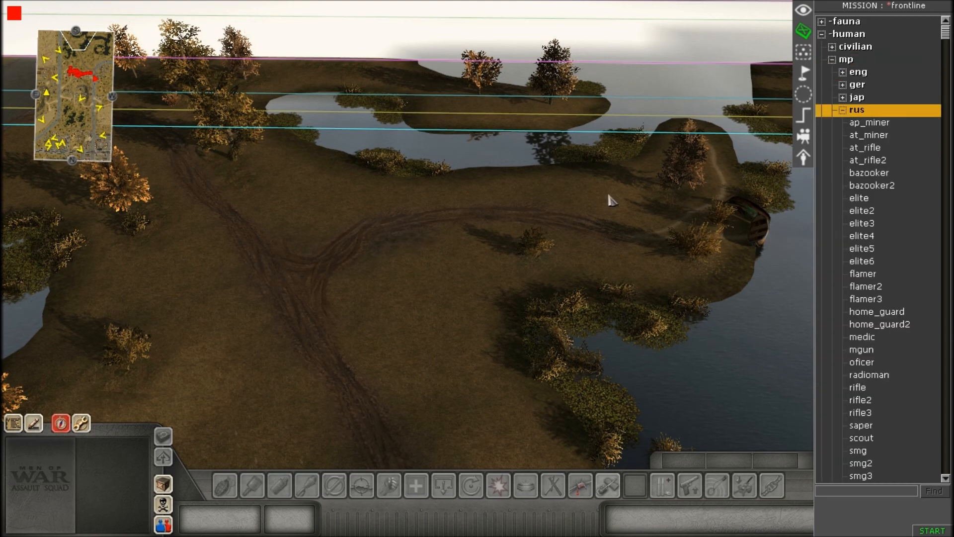
click(857, 388)
scroll(632, 347, up, 5)
click(251, 268)
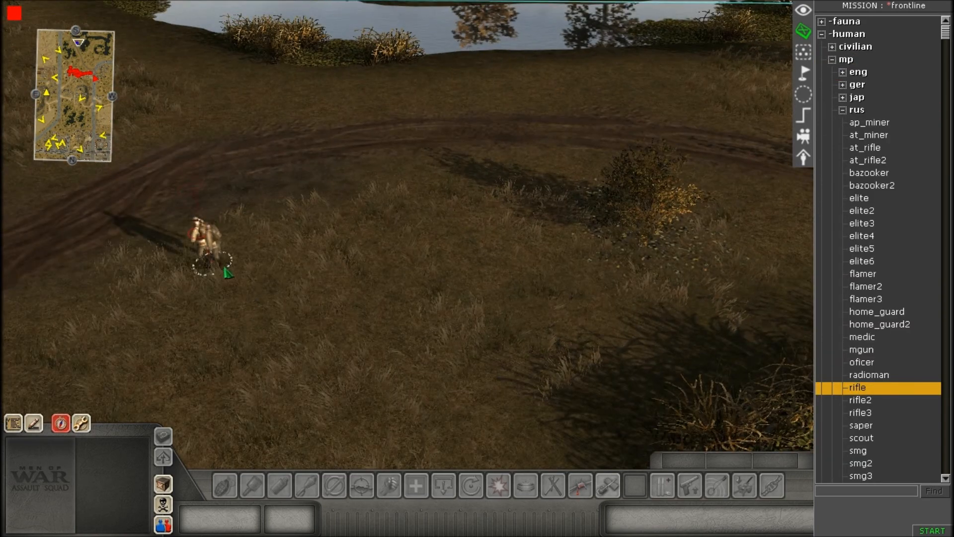
- Add six more rifle soldiers beside the first to form a single row of seven
middle_drag(233, 328, 204, 416)
click(252, 237)
click(243, 283)
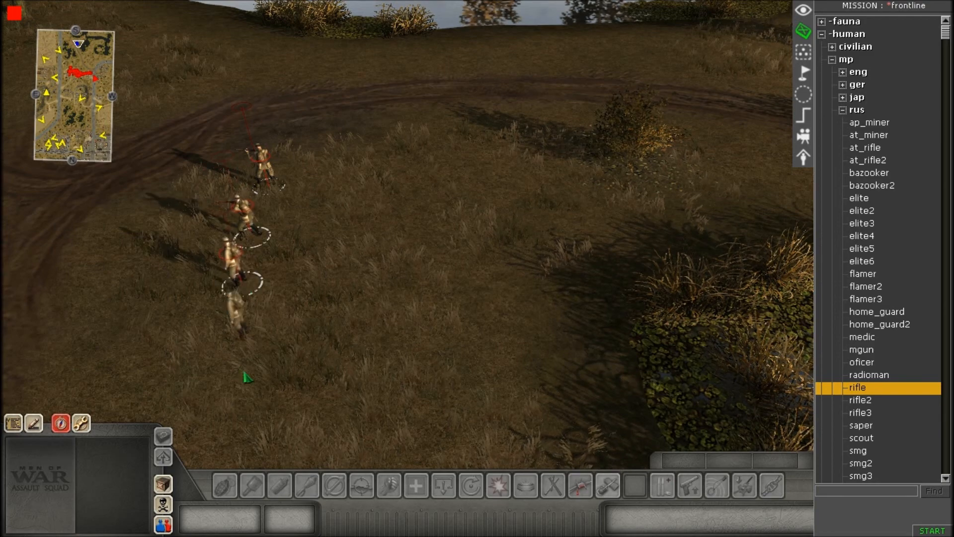
middle_drag(243, 373, 223, 447)
click(261, 273)
click(251, 330)
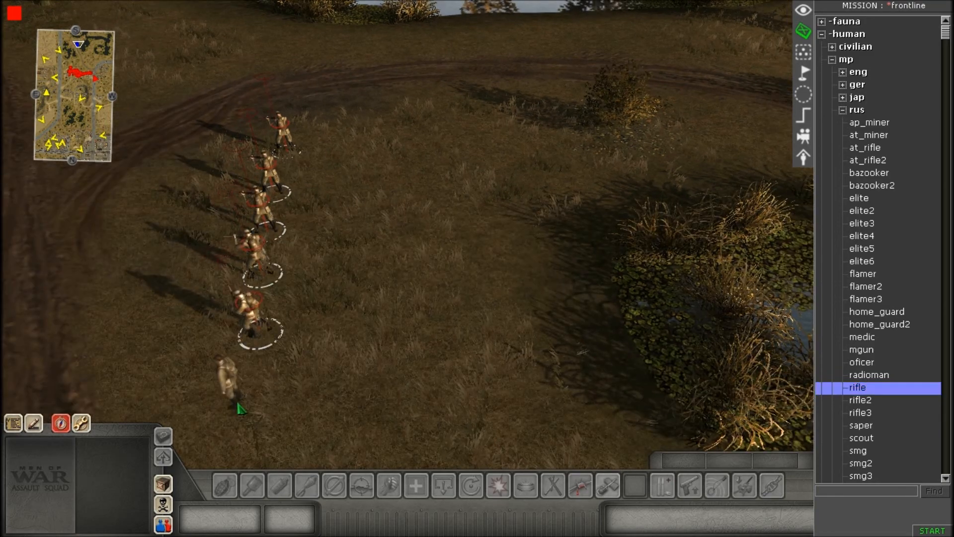
click(239, 405)
click(224, 449)
right_click(353, 354)
- Place two smg soldiers and one squadleader in a second row behind the riflemen
middle_drag(353, 354, 179, 259)
middle_drag(510, 215, 477, 209)
click(858, 450)
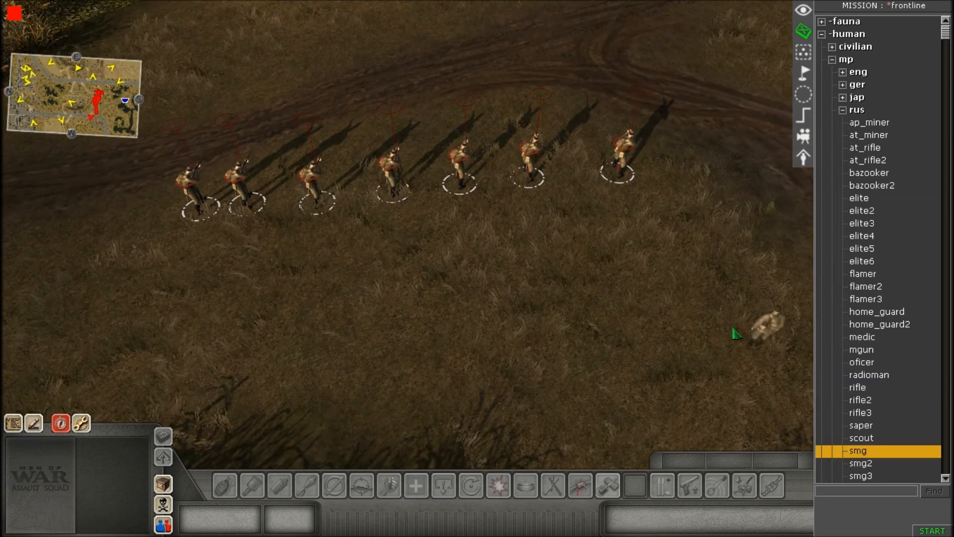
click(625, 238)
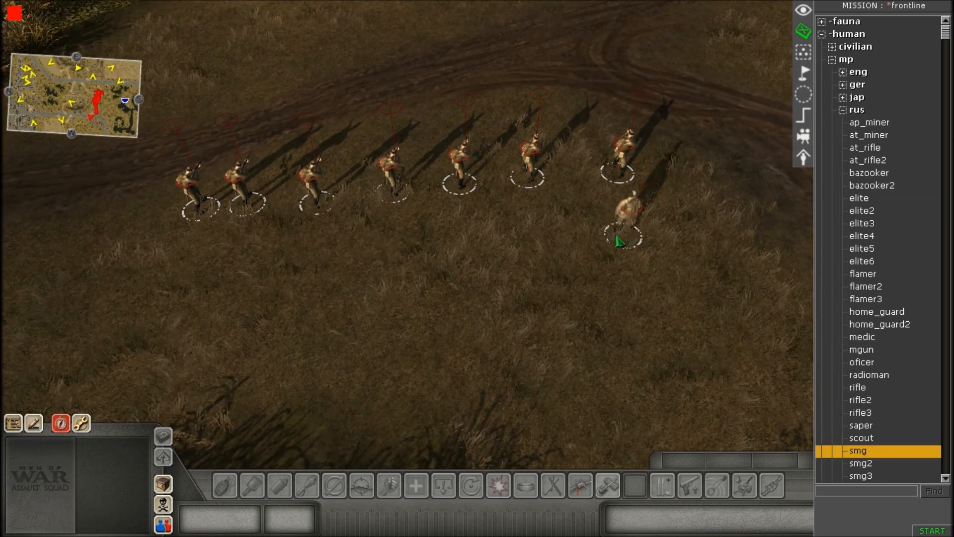
click(533, 247)
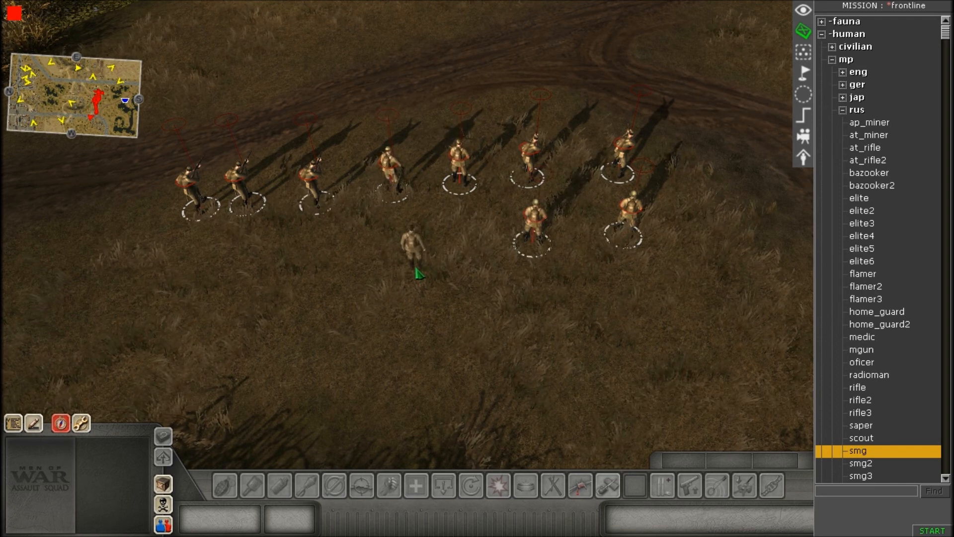
scroll(869, 409, down, 2)
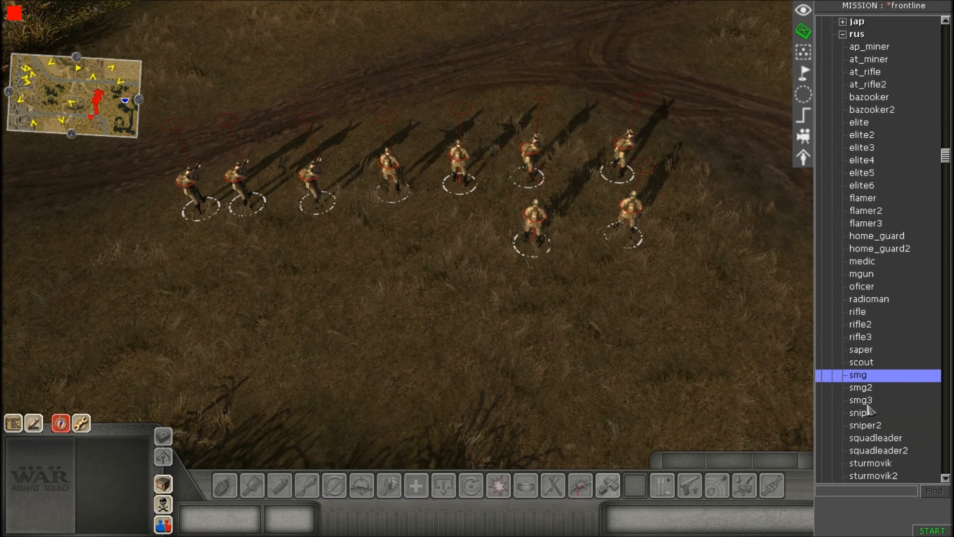
click(870, 437)
click(452, 243)
- Copy the ten-soldier squad and paste two duplicates of it in line with the original, extending across the dirt road
scroll(401, 260, down, 3)
drag(251, 167, 758, 332)
middle_drag(355, 301, 546, 294)
scroll(414, 318, down, 1)
drag(437, 339, 453, 364)
scroll(361, 314, down, 2)
middle_drag(270, 264, 279, 189)
drag(279, 190, 437, 414)
drag(437, 414, 632, 185)
middle_drag(207, 354, 257, 348)
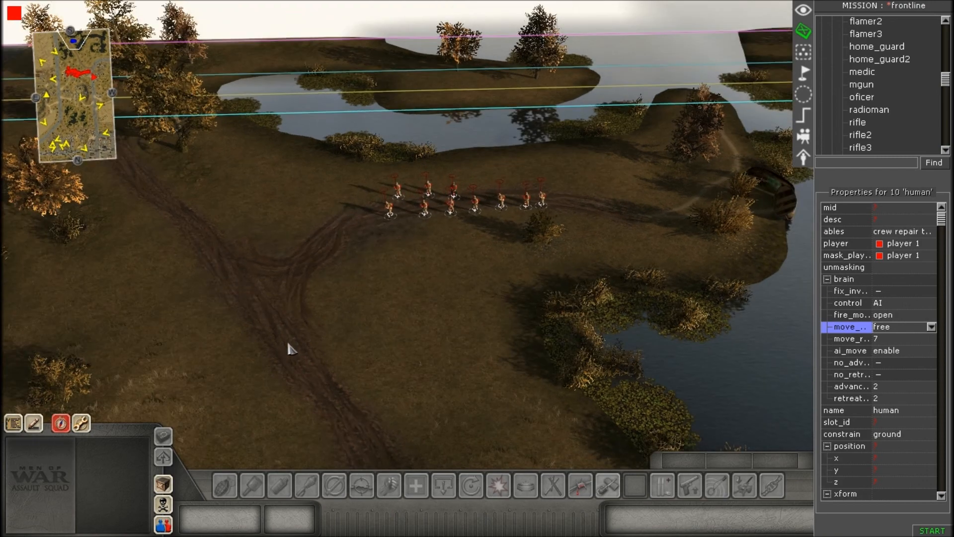
middle_drag(103, 305, 317, 297)
key(ctrl+c)
key(ctrl+v)
middle_drag(382, 222, 256, 251)
key(ctrl+v)
key(Right)
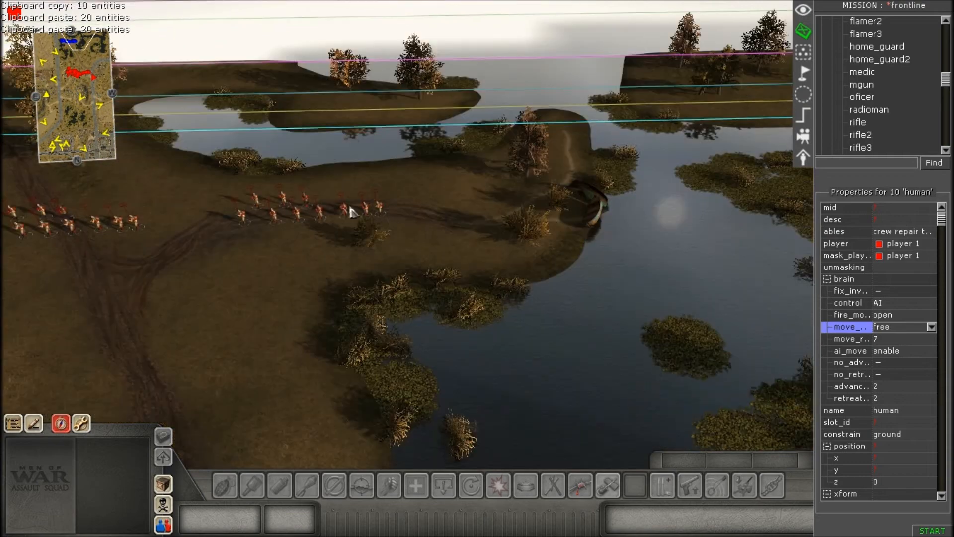
- Space the three squads evenly by moving the original farther along the branch road and shifting the middle squad after it
middle_drag(375, 215, 492, 166)
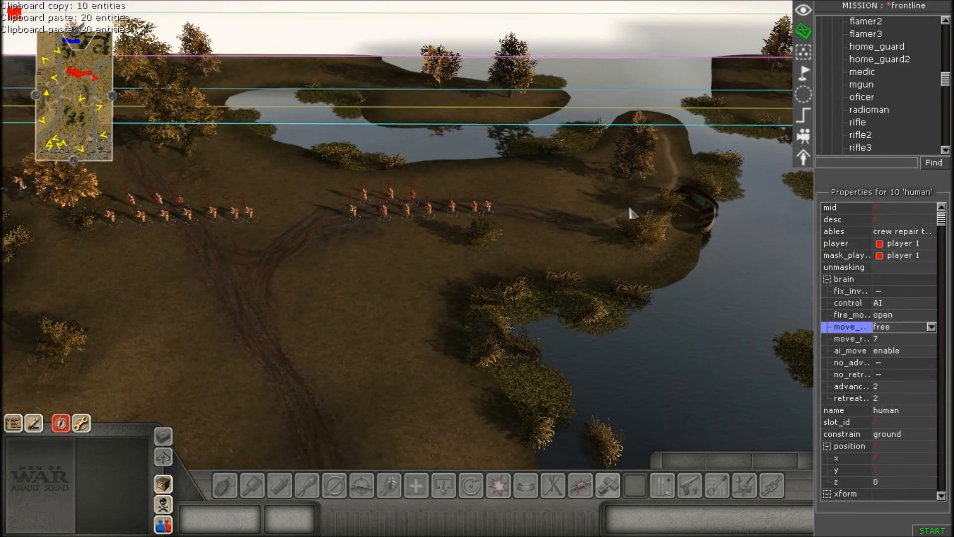
key(Left)
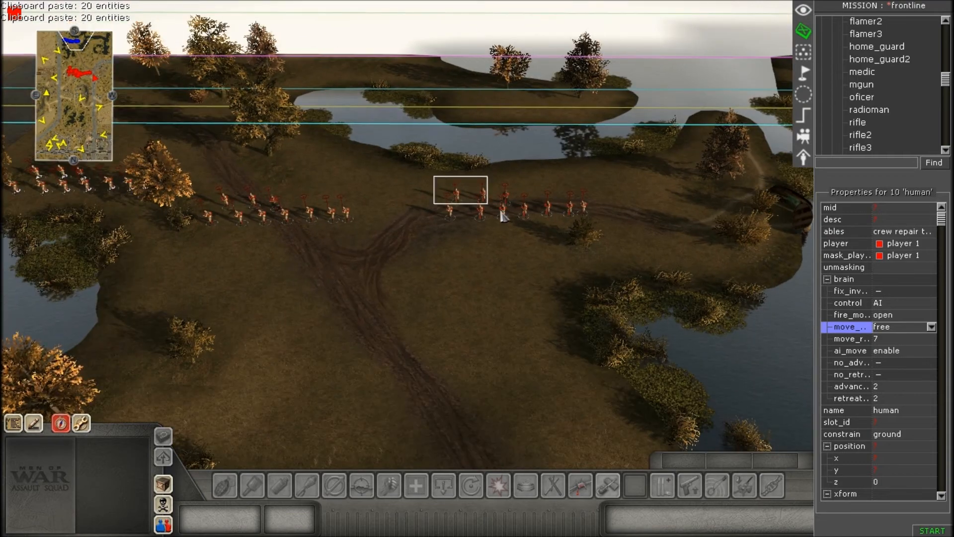
key(Right)
drag(304, 216, 513, 217)
key(Left)
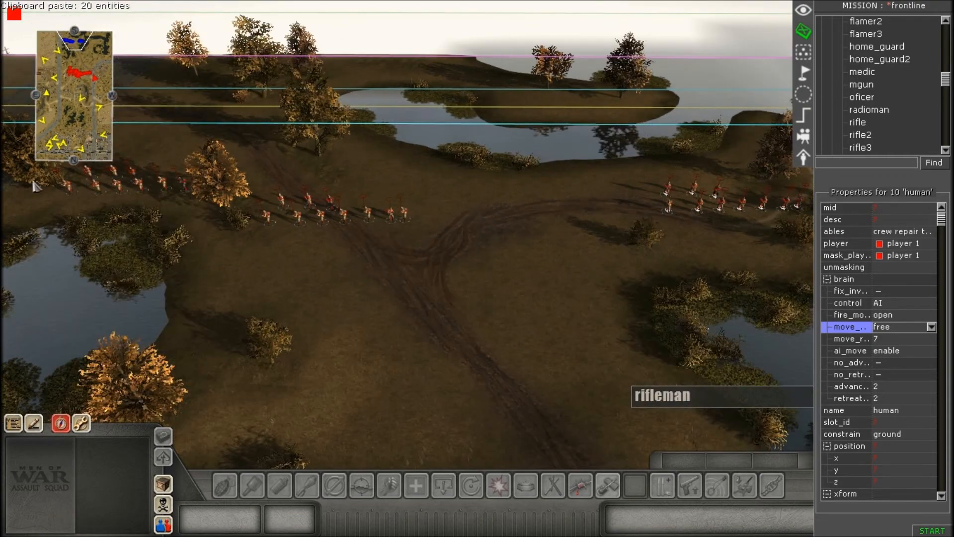
key(Left)
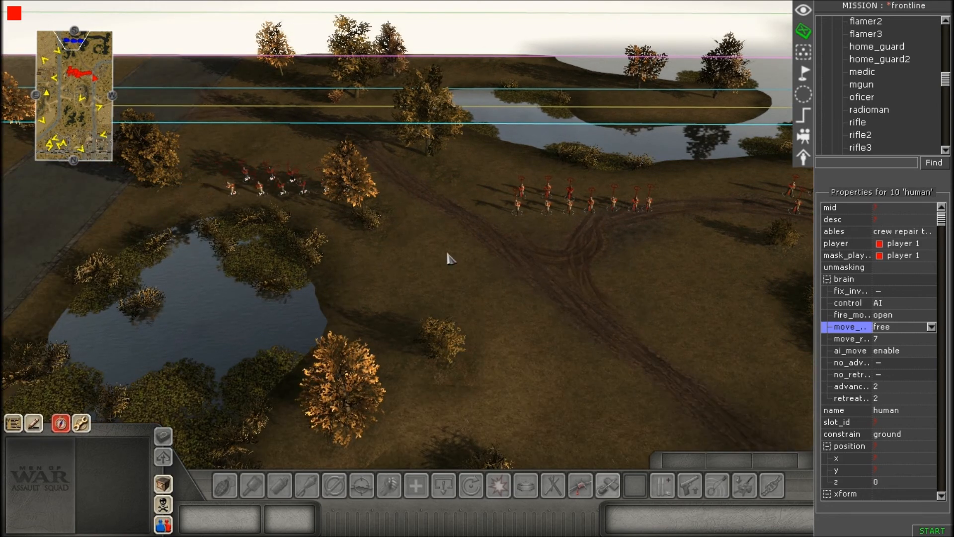
drag(471, 262, 524, 320)
key(Right)
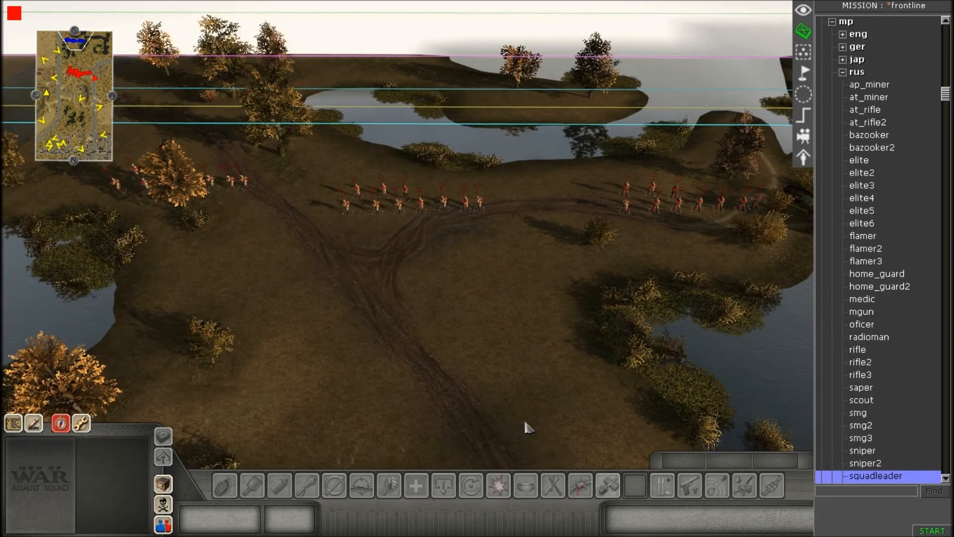
- Place five Russian tankman soldiers in a loose group beside the main dirt road, behind the middle squad
scroll(526, 426, up, 3)
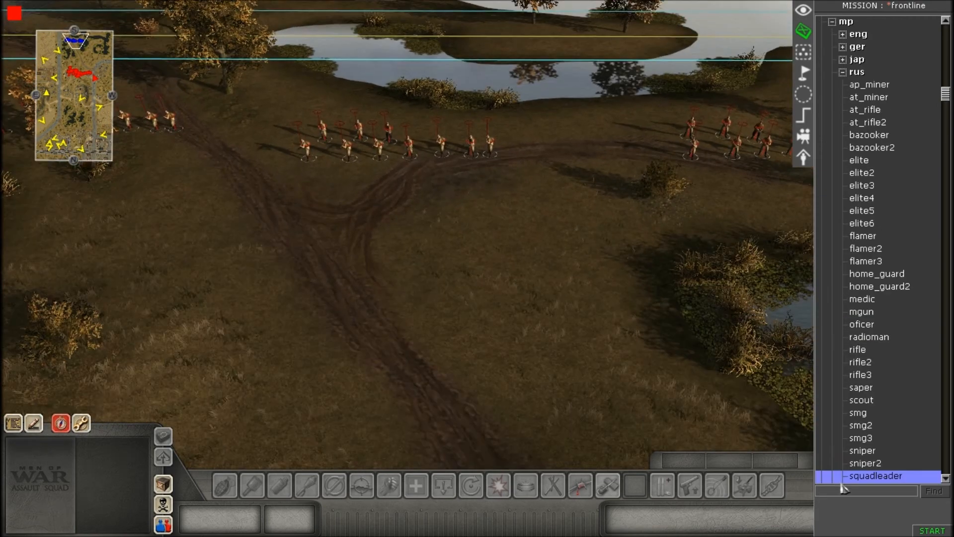
scroll(850, 472, down, 3)
click(865, 450)
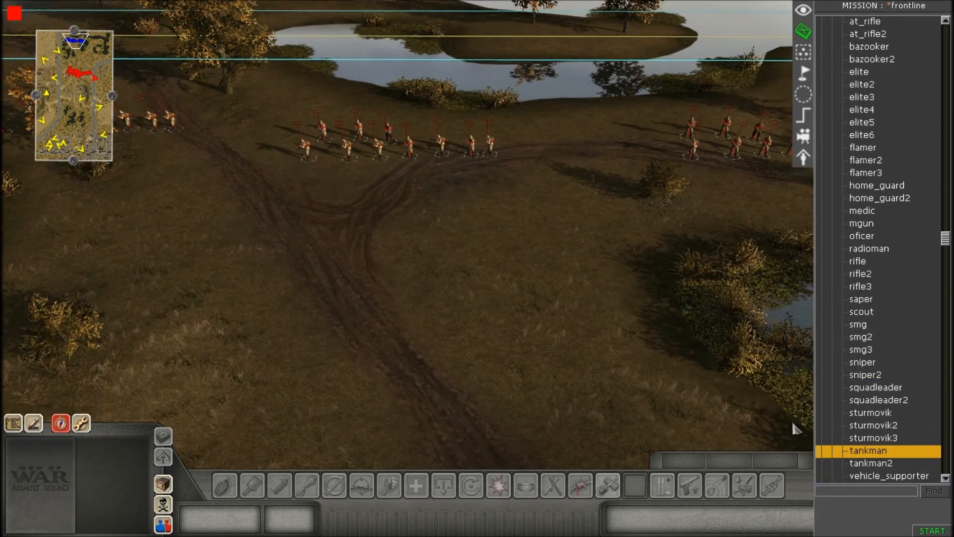
scroll(328, 387, up, 2)
click(304, 372)
click(359, 332)
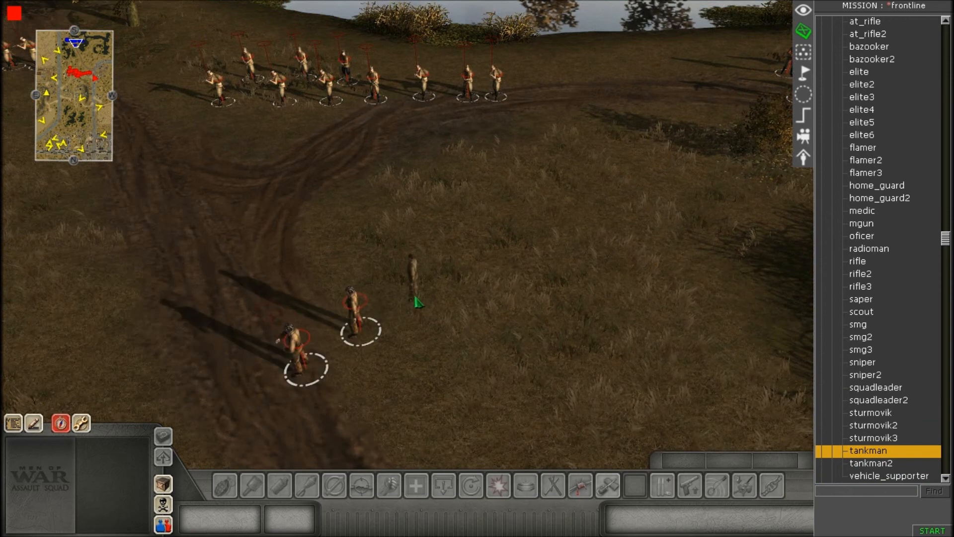
click(426, 294)
click(480, 294)
click(466, 350)
- Place a ba11 armored car from the btr vehicle category on the grass beside the tankmen
scroll(871, 176, up, 4)
double_click(854, 112)
double_click(834, 63)
double_click(843, 34)
click(830, 63)
scroll(606, 248, down, 3)
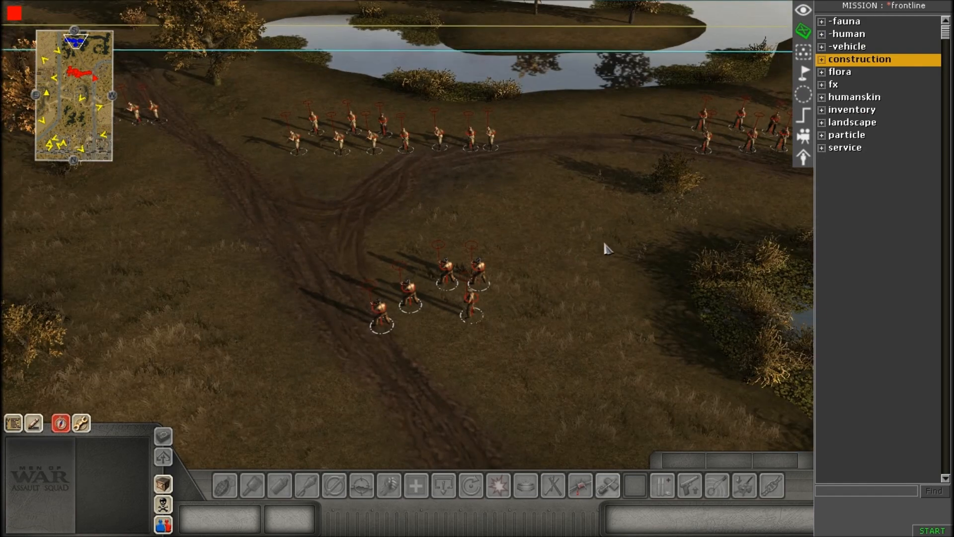
double_click(847, 46)
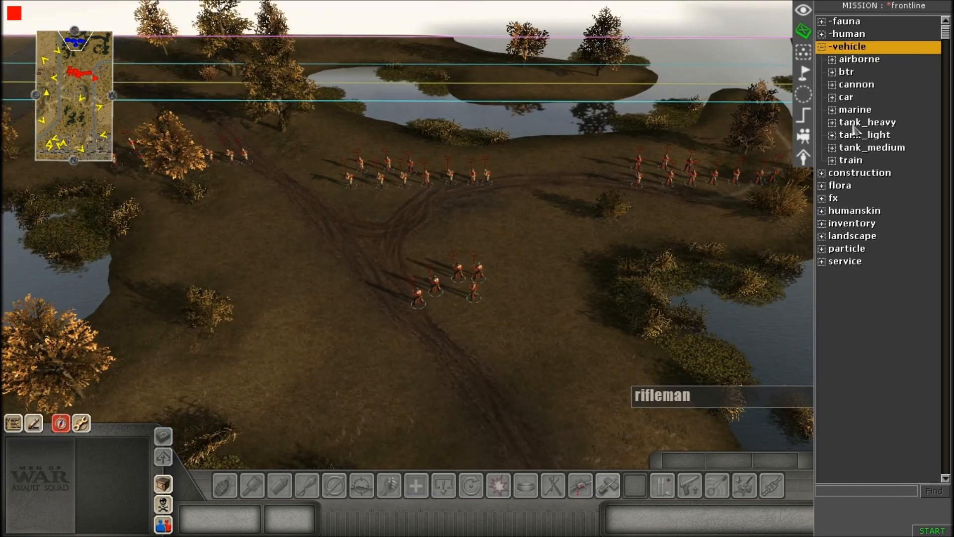
double_click(847, 72)
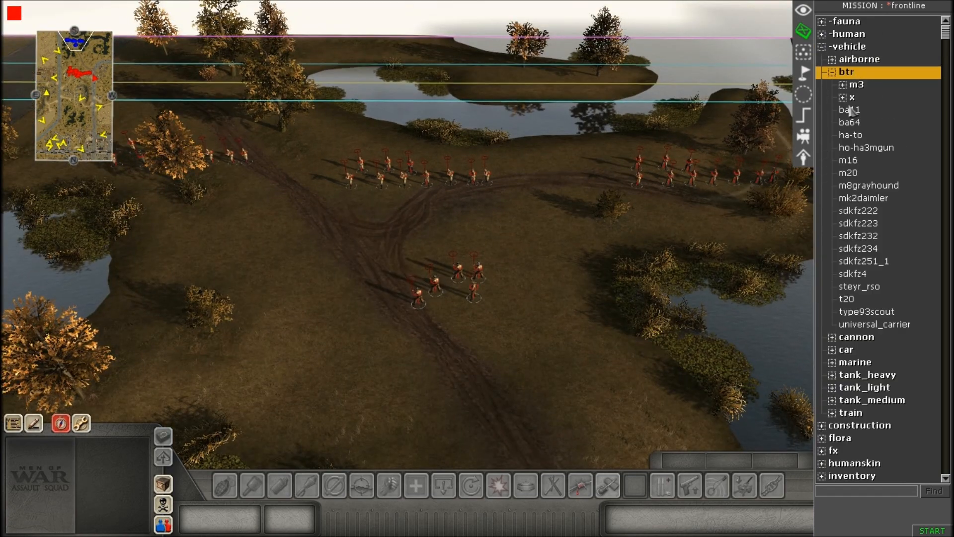
click(850, 109)
scroll(592, 268, up, 3)
scroll(591, 265, up, 2)
click(616, 239)
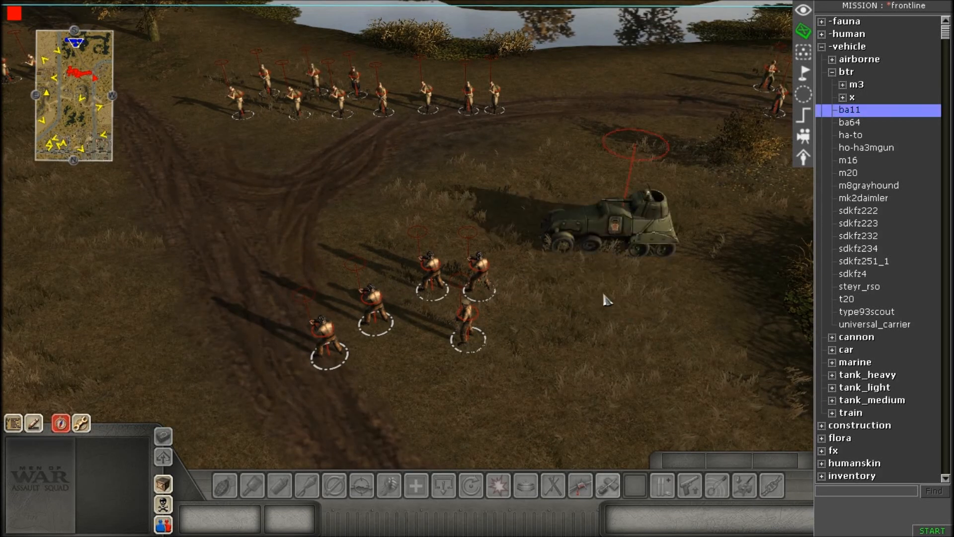
- Place a t34_2 from the tank_medium vehicle category near the road fork, across from the ba11 armored car
double_click(846, 72)
double_click(845, 46)
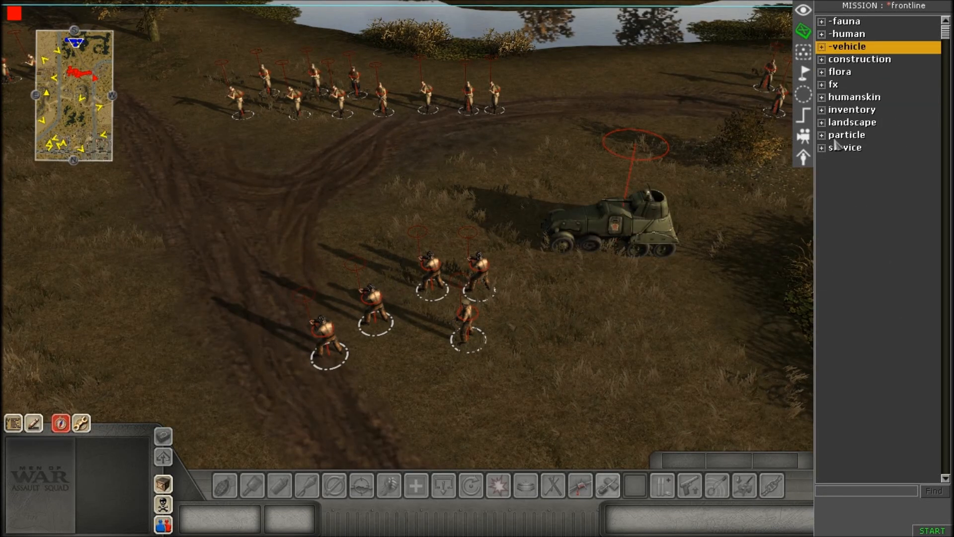
double_click(846, 48)
double_click(855, 150)
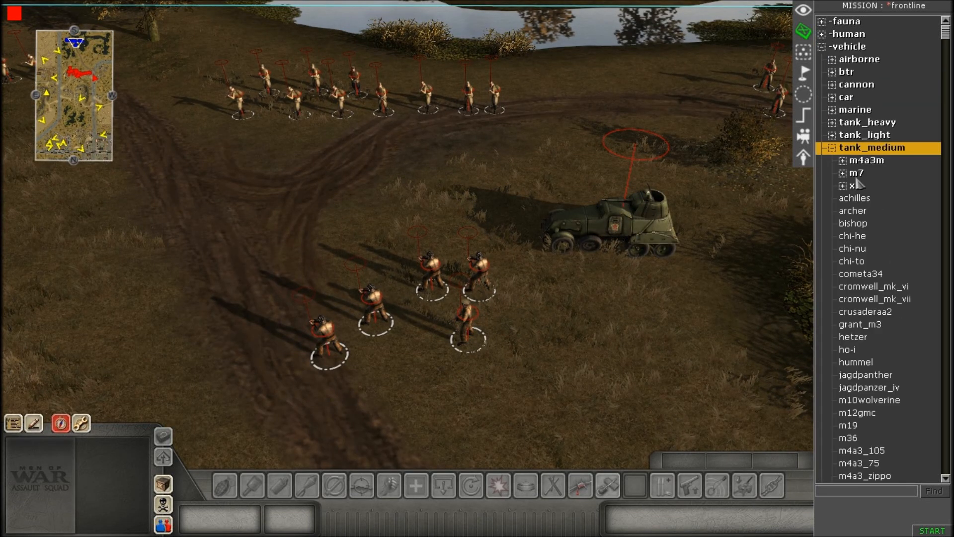
scroll(946, 140, down, 3)
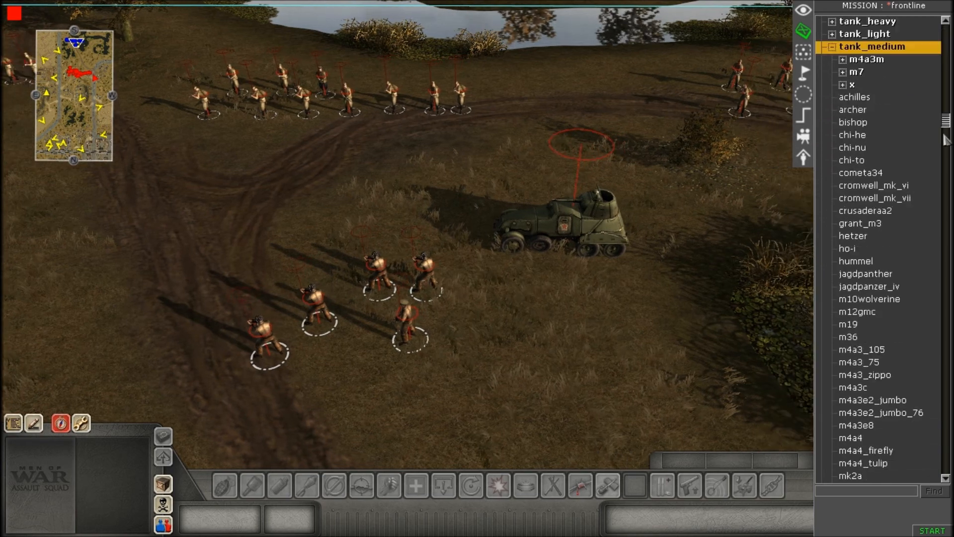
drag(944, 134, 945, 426)
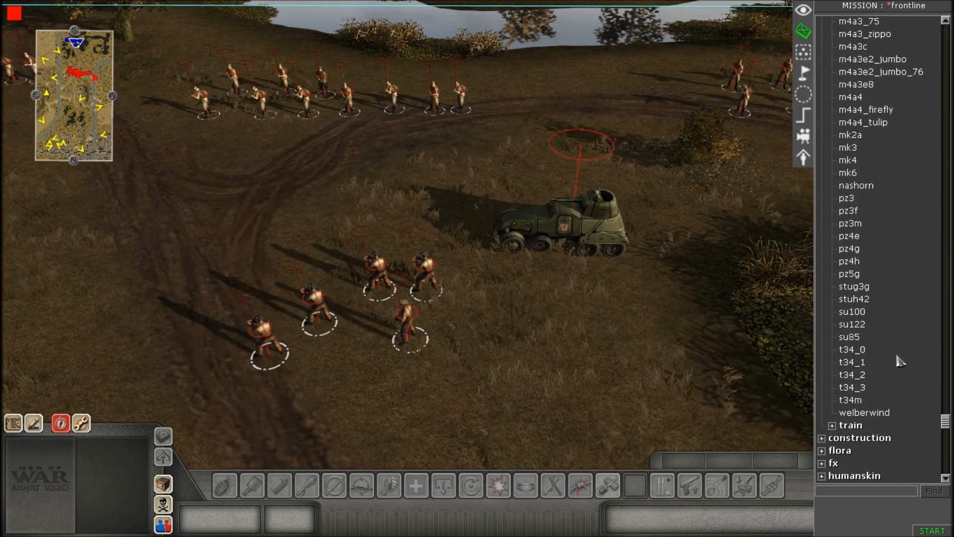
click(869, 350)
key(Down)
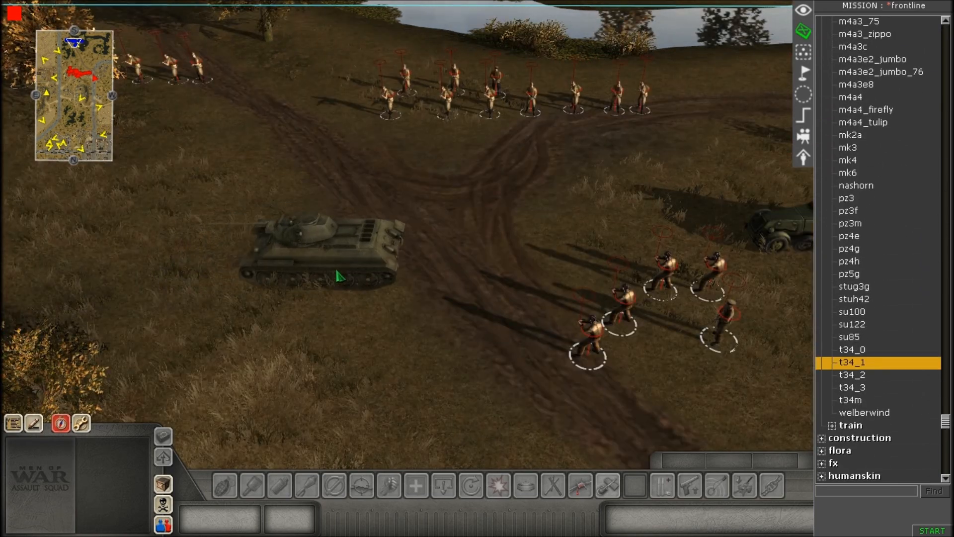
key(Down)
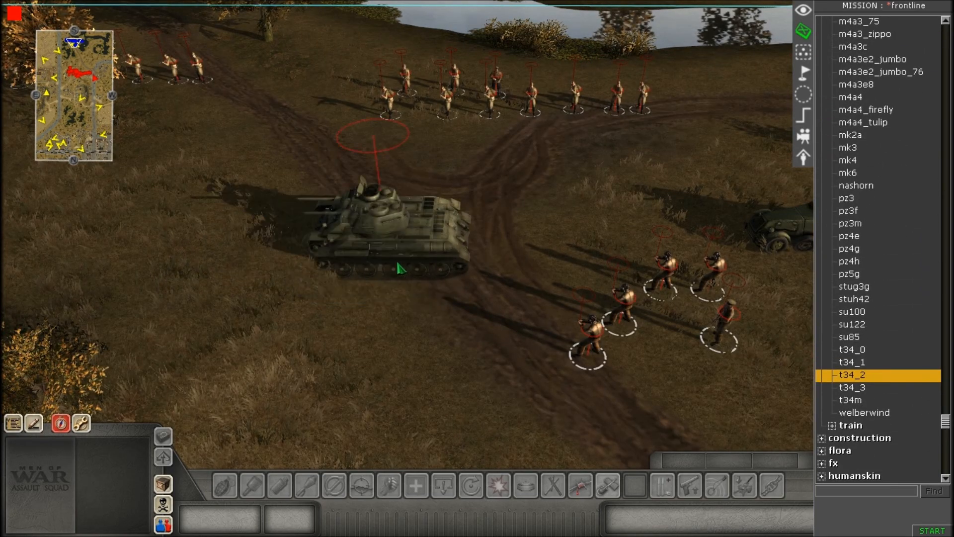
scroll(398, 259, down, 3)
click(434, 274)
- Rotate the T-34 tank and the BA-11 armored car so both face toward the foreground, away from the infantry line
scroll(433, 270, down, 1)
alt+drag(434, 270, 450, 317)
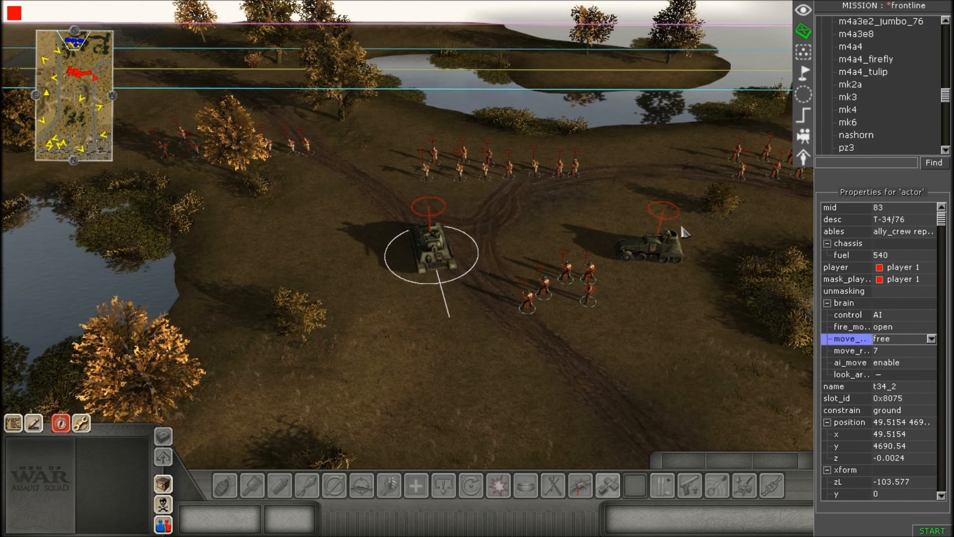
click(681, 235)
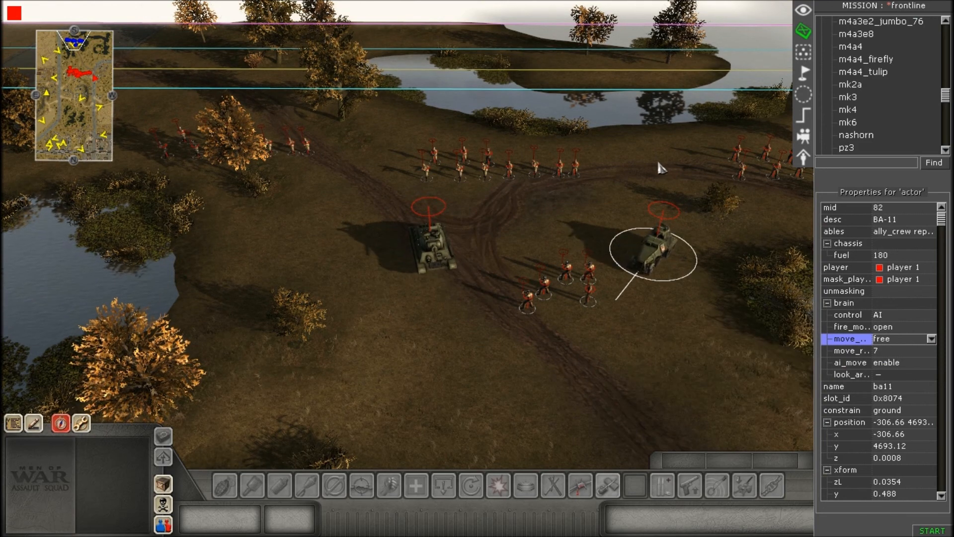
- Duplicate four of the tankmen onto the dirt road and delete the fifth tankman from the original group, leaving two four-man crews
scroll(586, 297, up, 2)
drag(471, 264, 576, 337)
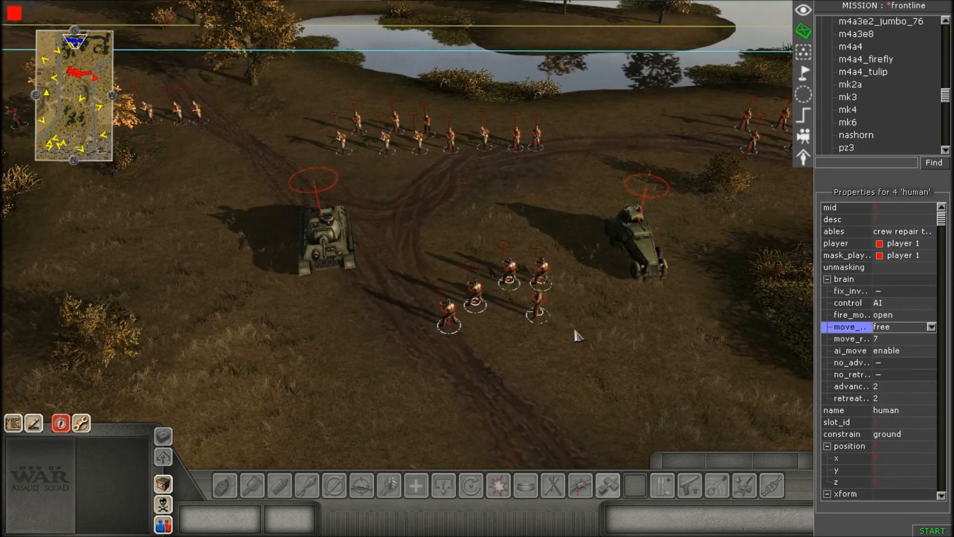
key(ctrl+c)
key(Down)
key(ctrl+v)
click(457, 222)
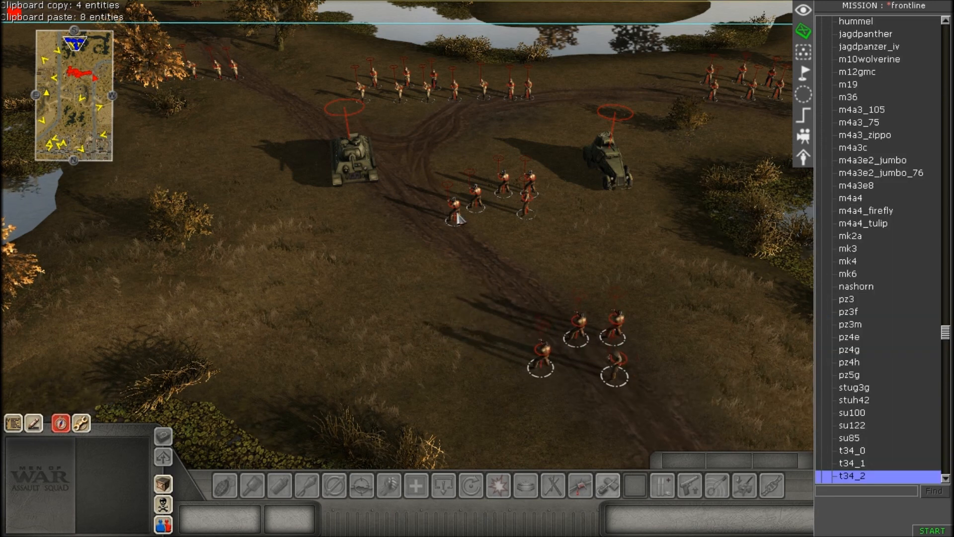
key(Delete)
- Switch to unit control and order one four-man crew to board the BA-11 armored car and the other the T-34 tank
key(F1)
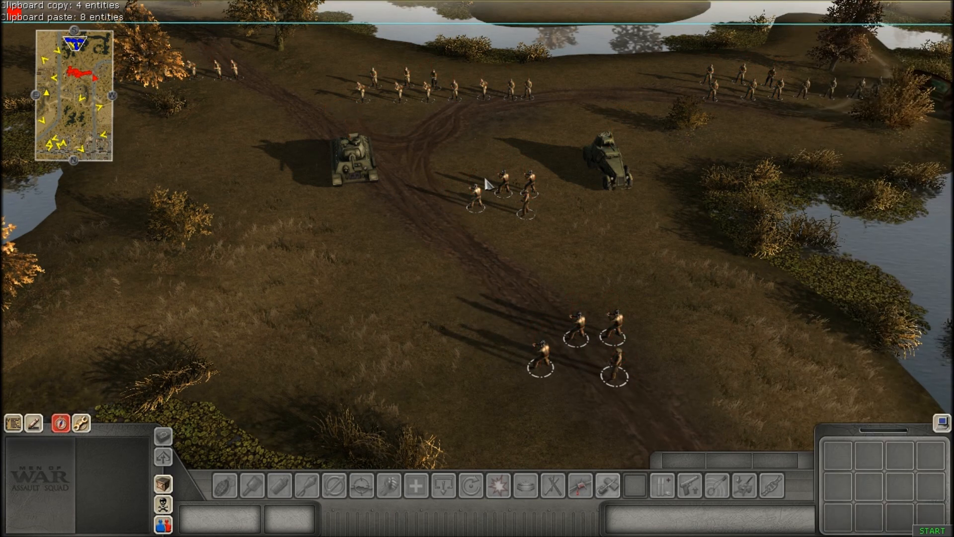
click(523, 207)
right_click(595, 149)
drag(495, 324, 653, 418)
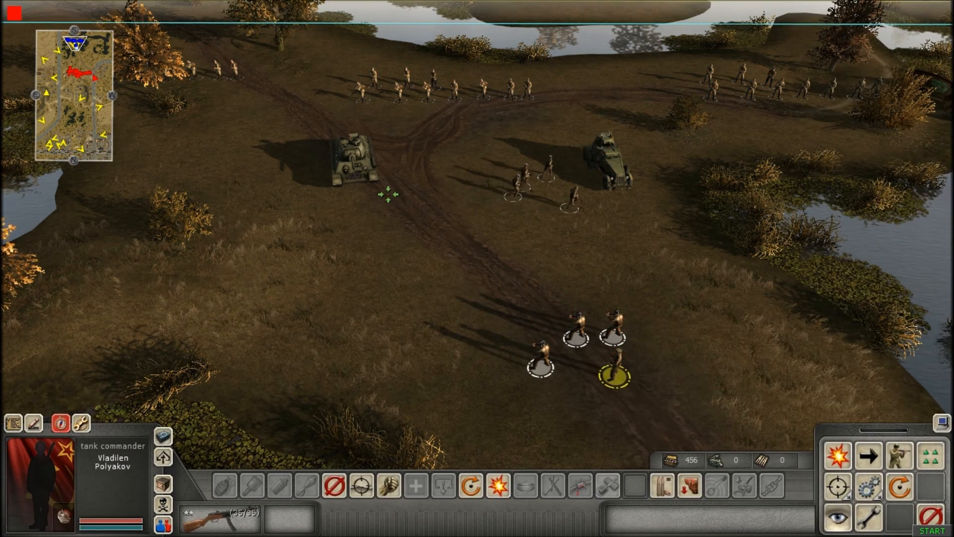
right_click(363, 155)
click(425, 292)
scroll(488, 223, up, 3)
scroll(539, 304, down, 2)
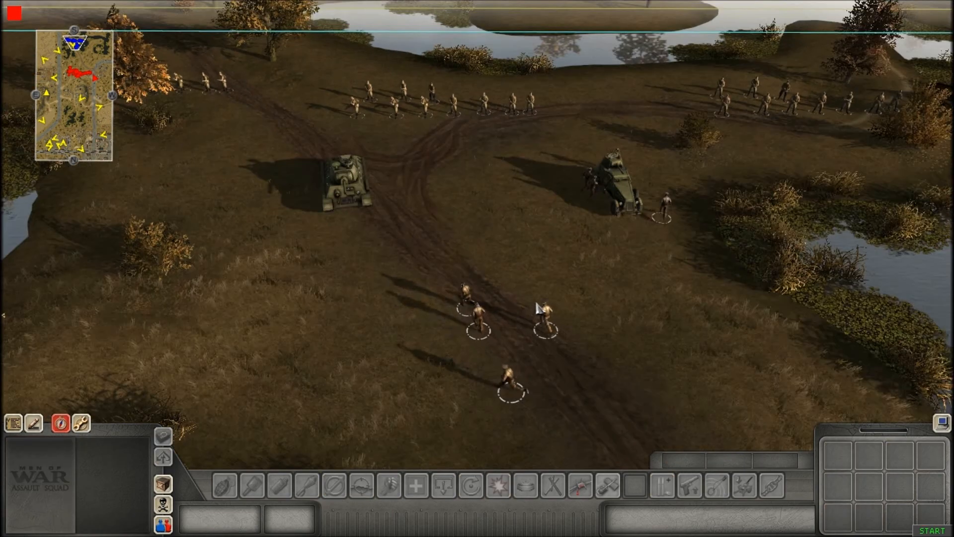
- Return to the mission editor and tag the ten soldiers of the squad nearest the boat as inf1 and hidden
scroll(537, 145, up, 4)
key(F3)
key(Down)
key(Right)
scroll(551, 291, up, 3)
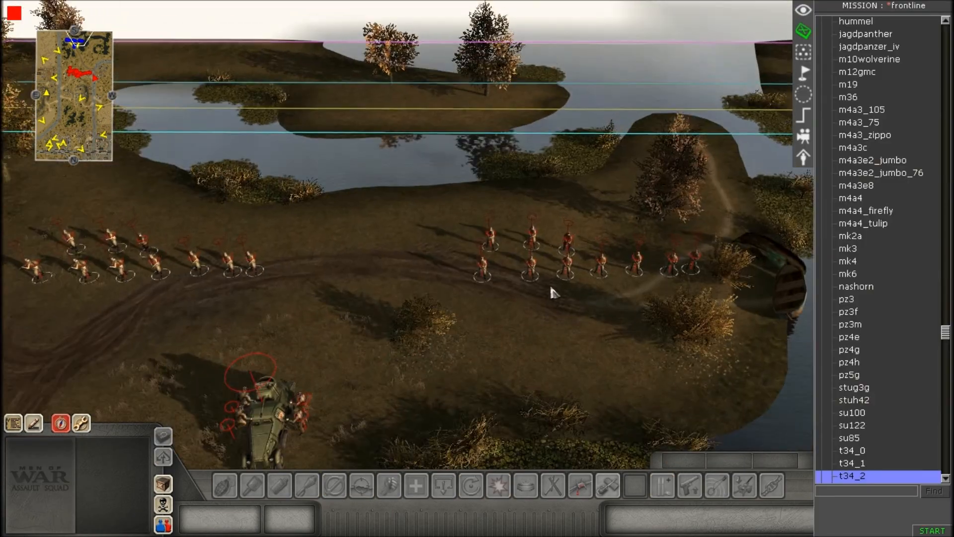
drag(466, 188, 763, 338)
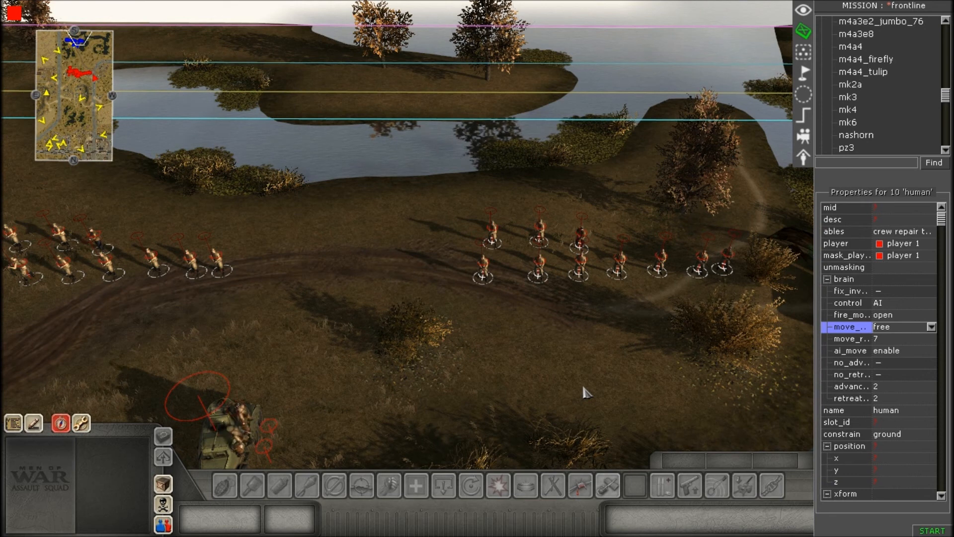
right_click(582, 387)
click(591, 393)
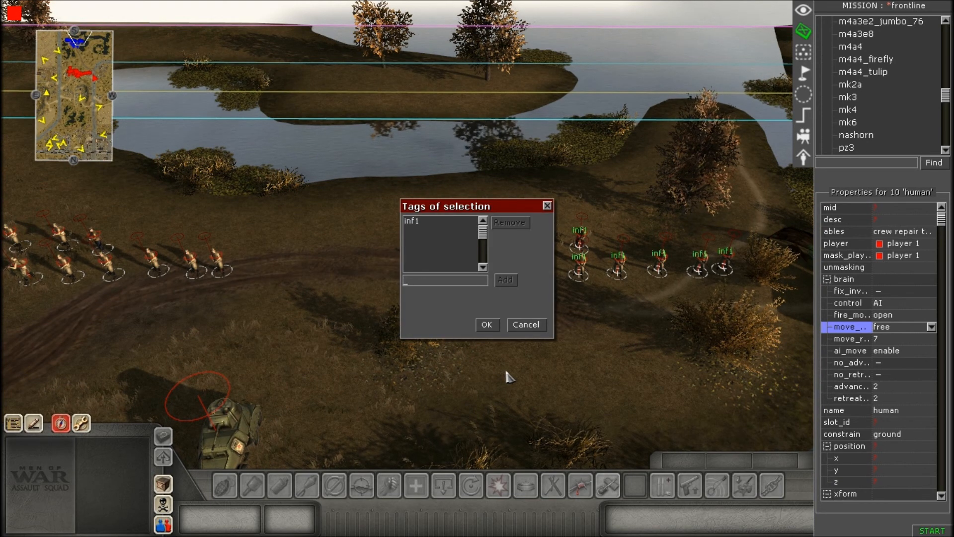
text(hidden)
key(Return)
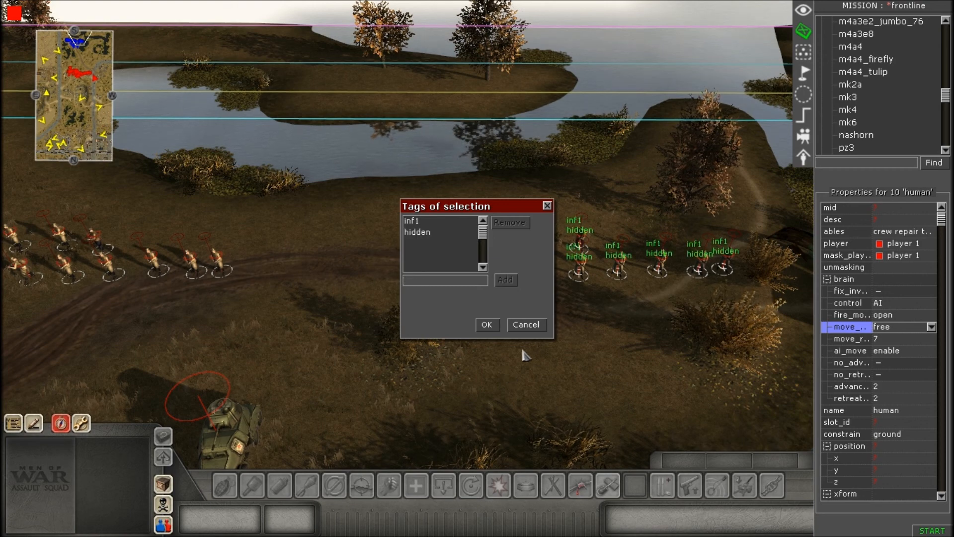
click(487, 326)
- Tag the ten soldiers of the middle squad by the road fork as inf2 and hidden
mouse_move(1, 229)
drag(396, 192, 739, 331)
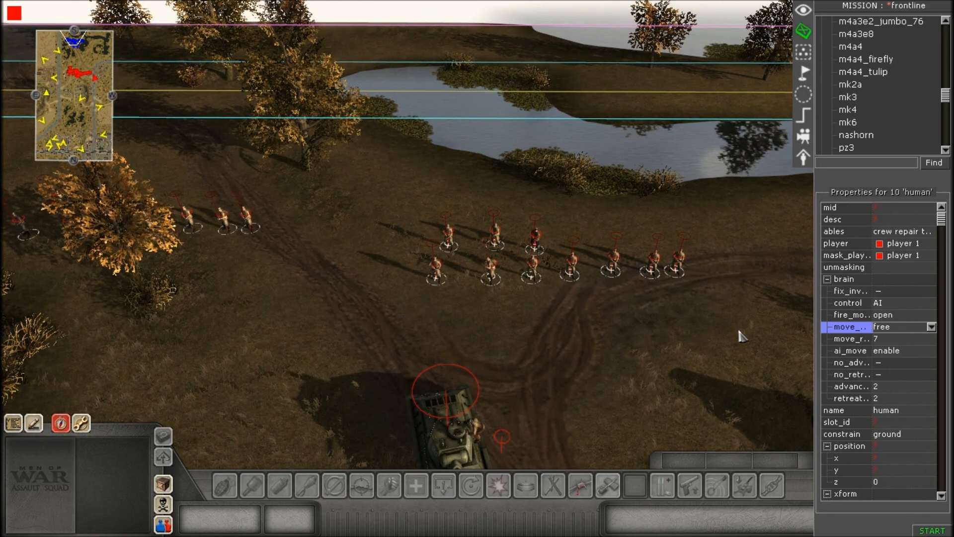
right_click(656, 343)
click(661, 348)
text(inf2)
key(Return)
text(hidden)
key(Return)
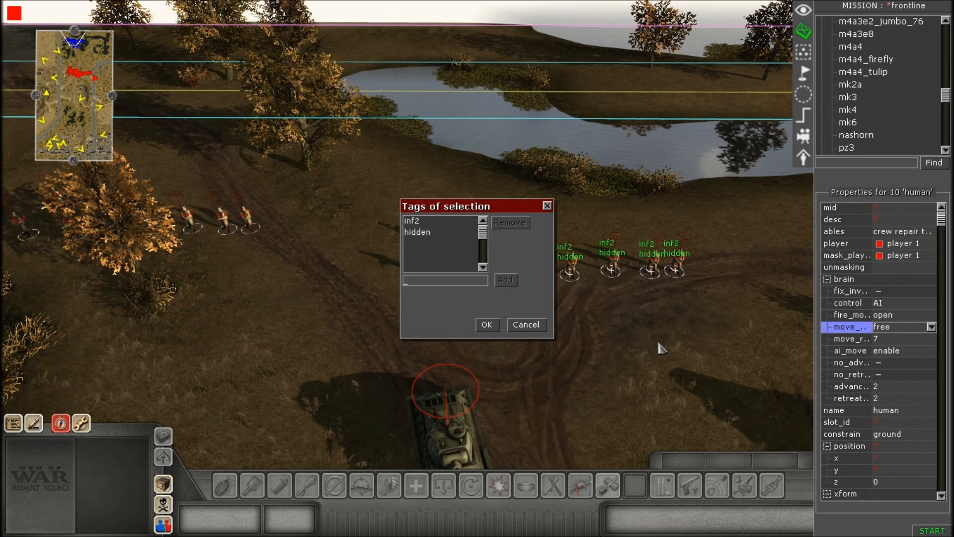
click(487, 324)
- Tag the ten soldiers of the remaining squad around the orange tree as inf3 and hidden
drag(181, 171, 467, 290)
key(t)
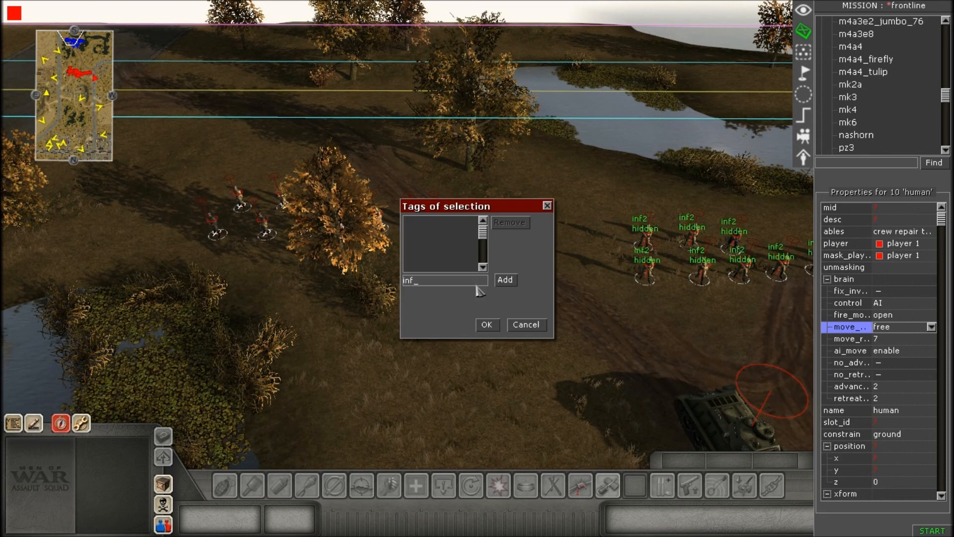
text(hidden)
key(Return)
click(488, 326)
- Add the shared tag infantry to all 30 soldiers of the three squads
scroll(479, 334, down, 3)
middle_drag(409, 313, 317, 436)
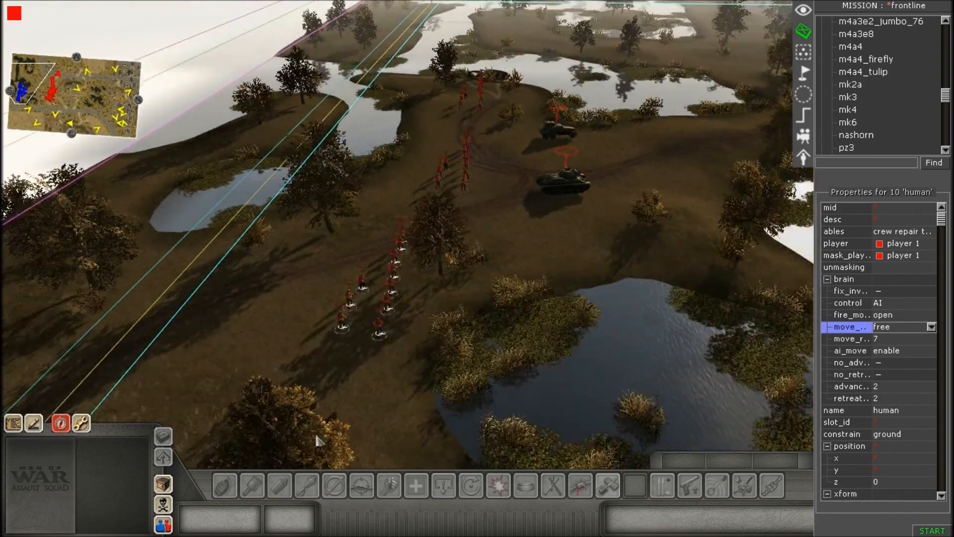
drag(298, 32, 463, 340)
key(e)
key(6)
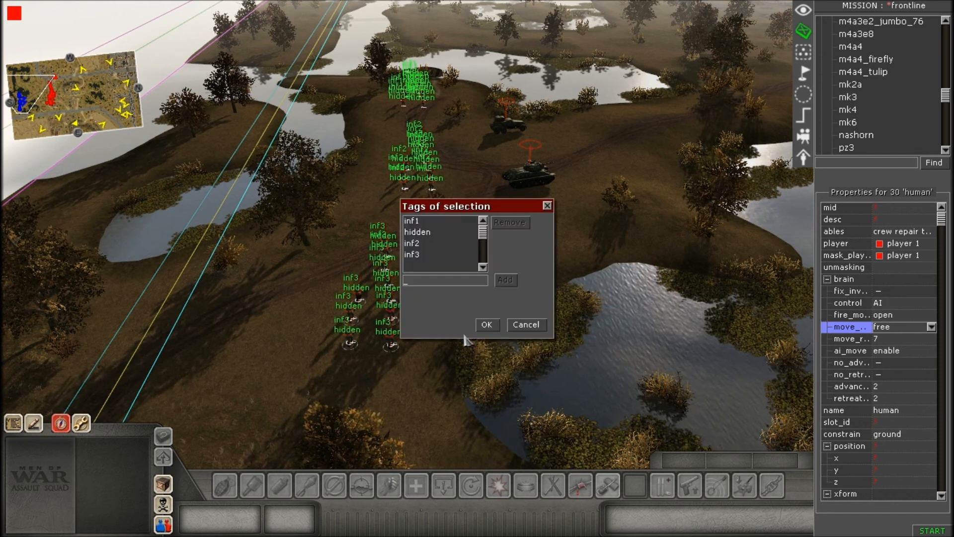
text(infantry)
key(Return)
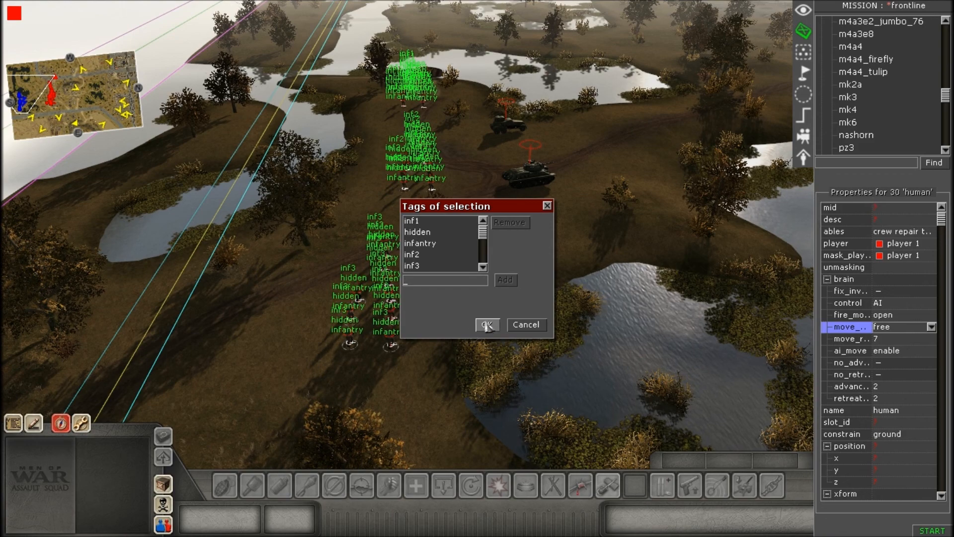
click(487, 325)
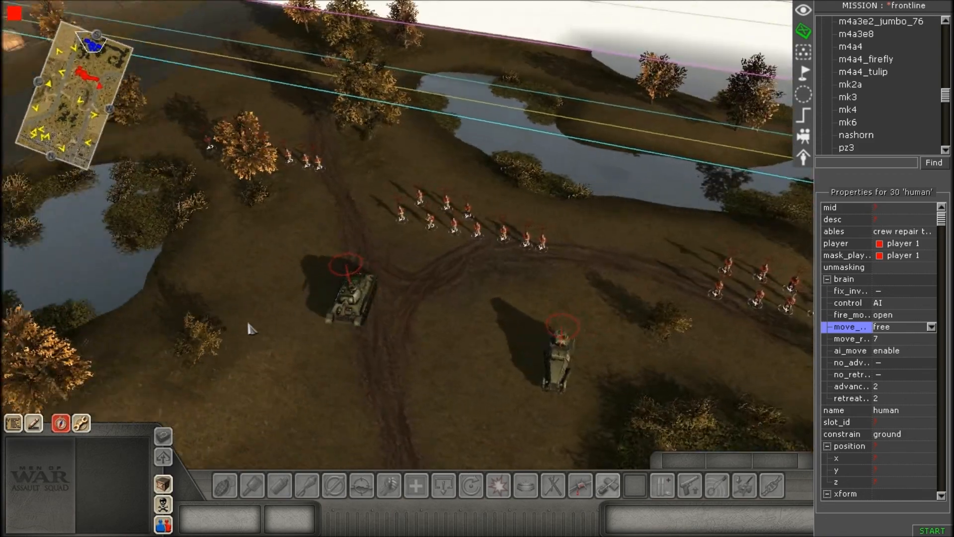
- Tag the BA-11 armored car as ba-11 and hidden
click(456, 248)
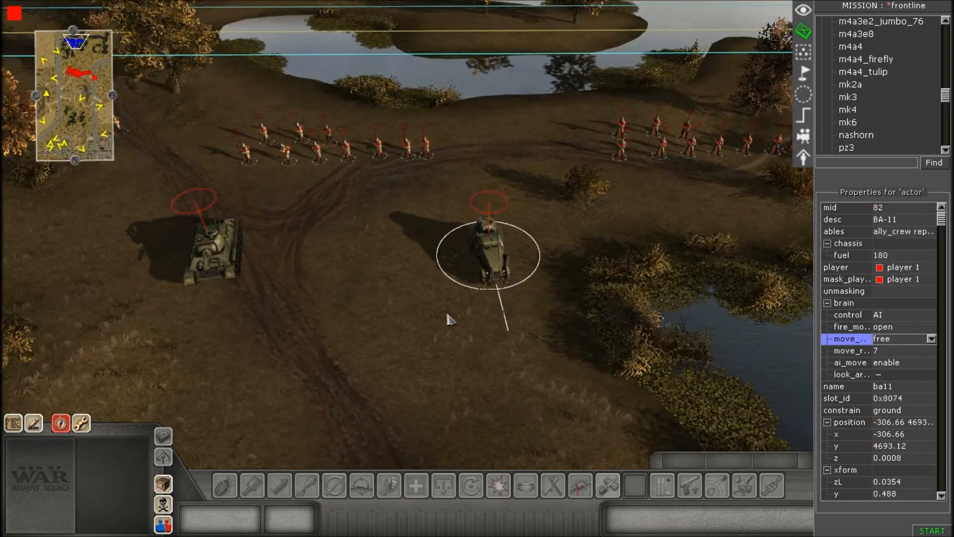
right_click(449, 317)
key(6)
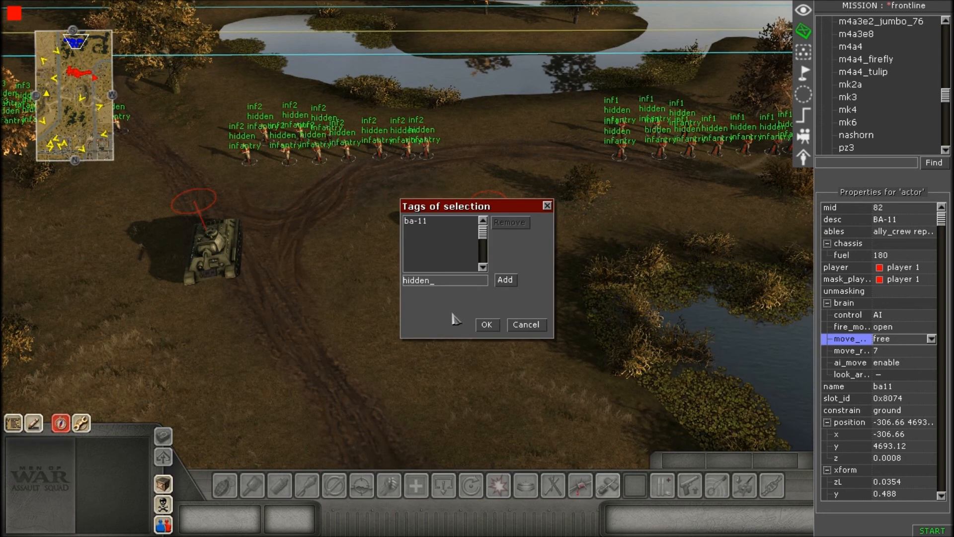
click(481, 329)
- Tag the T-34 tank as t-34 and hidden
key(Left)
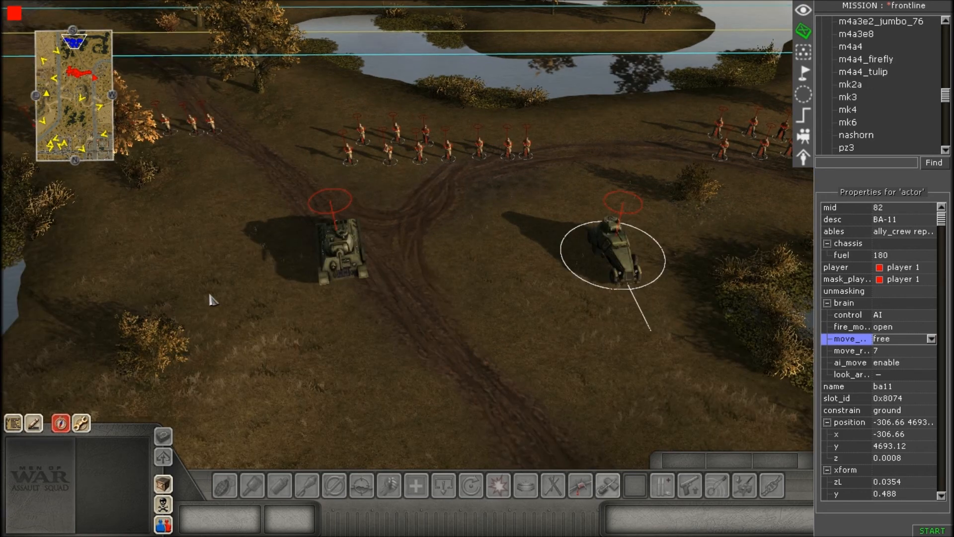
click(341, 251)
middle_drag(441, 318, 389, 312)
right_click(388, 312)
key(6)
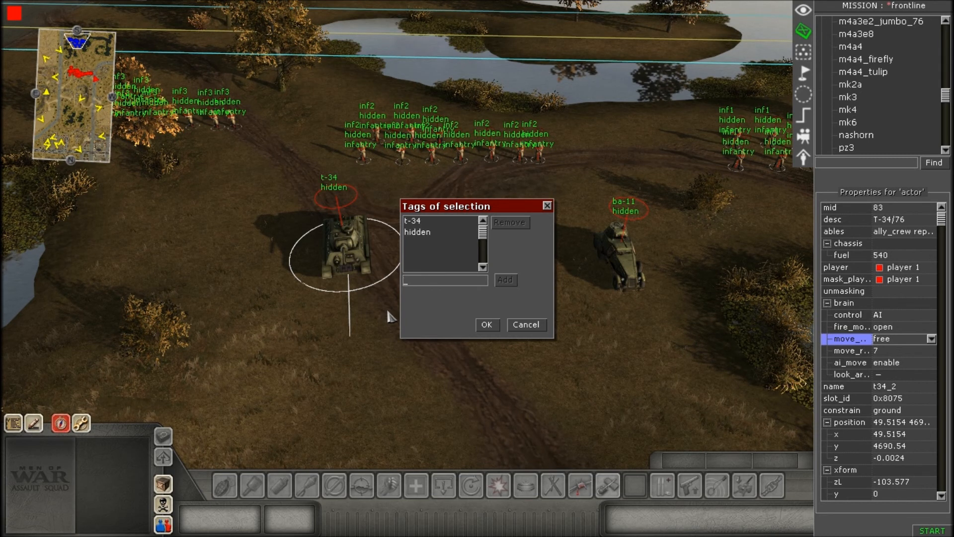
click(486, 325)
click(555, 410)
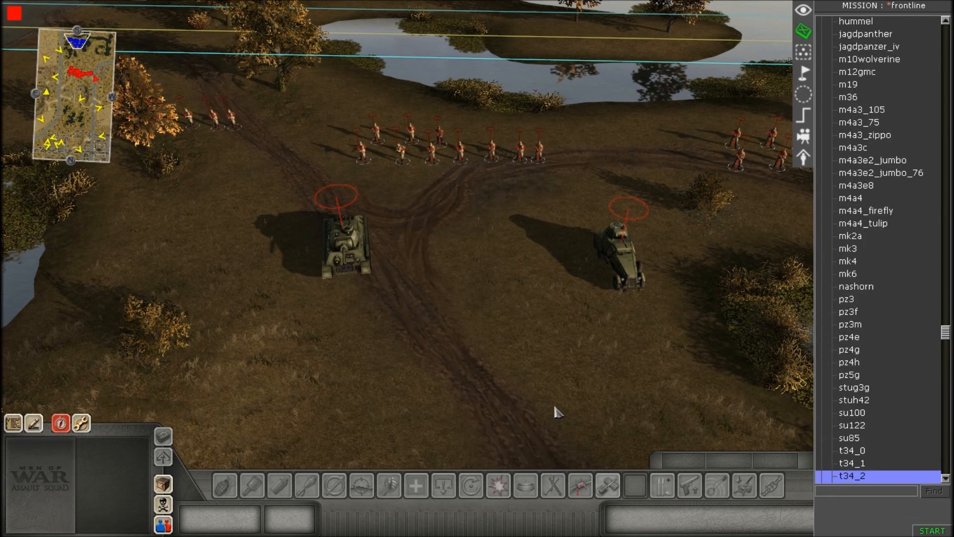
- Create a waypoint group named infantry
click(805, 76)
click(917, 38)
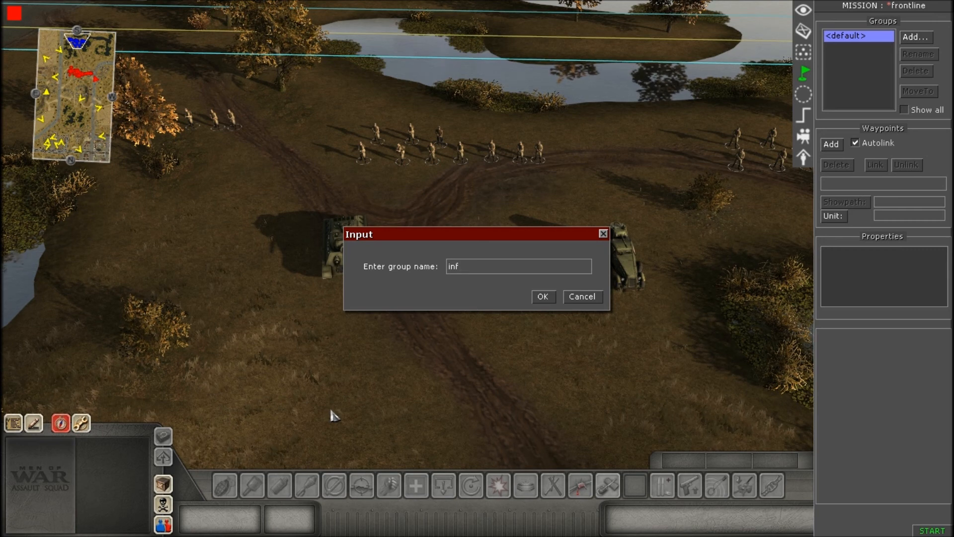
text(infantr)
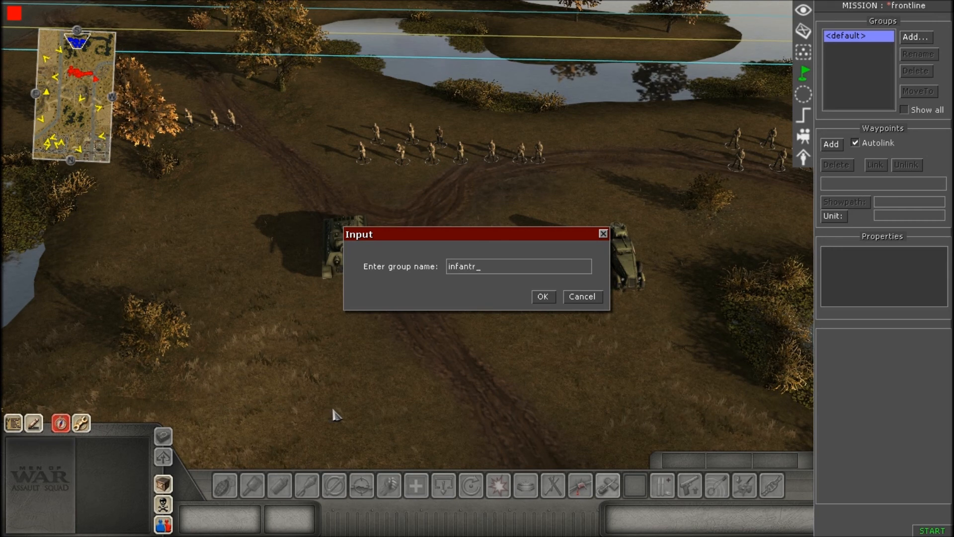
text(y)
key(Return)
- Place three linked waypoints from the land across the pond, past the squad nearest the boat, to the dirt road before the trenches
scroll(621, 423, down, 3)
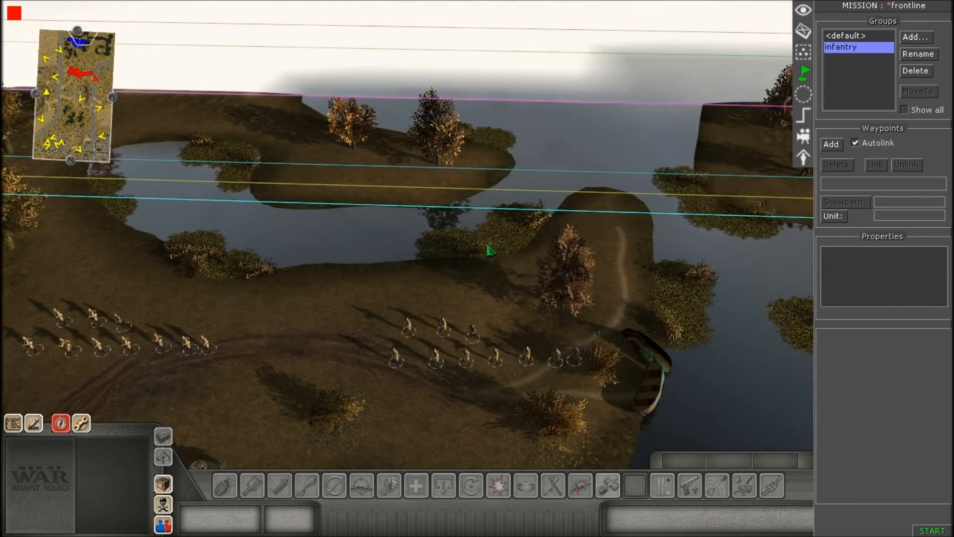
middle_drag(487, 244, 459, 178)
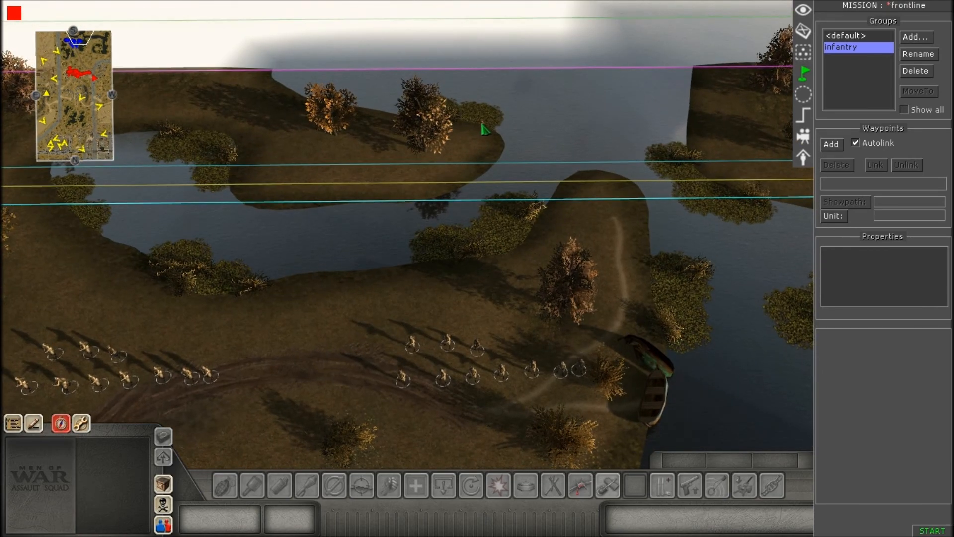
drag(509, 158, 512, 161)
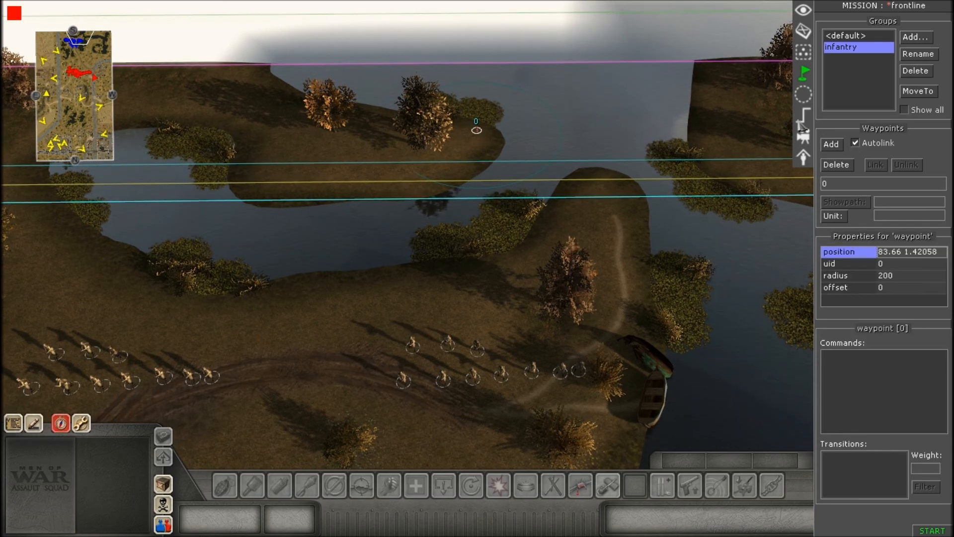
click(832, 144)
click(359, 149)
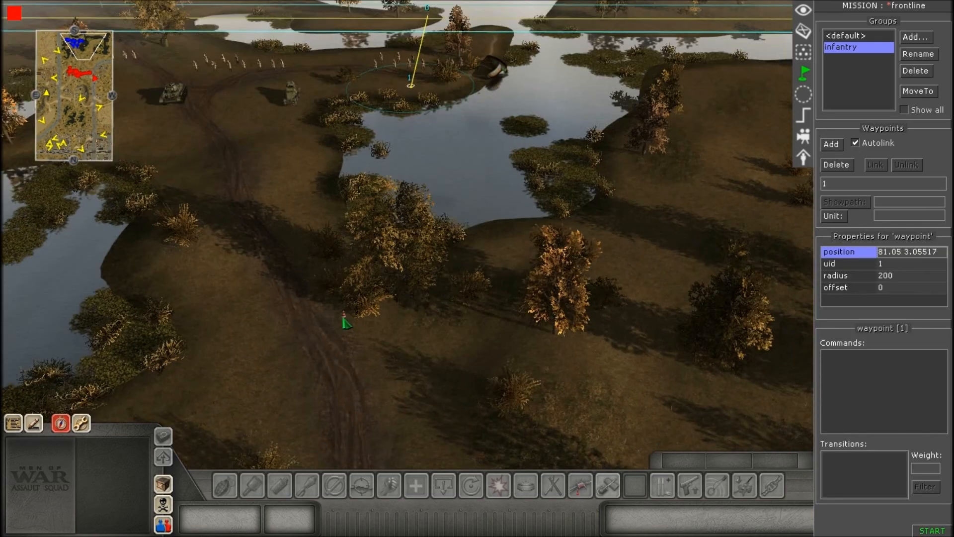
click(389, 327)
- Extend the first infantry path with one waypoint beside the camouflage tent behind the trench and another farther behind the trench line
key(Up)
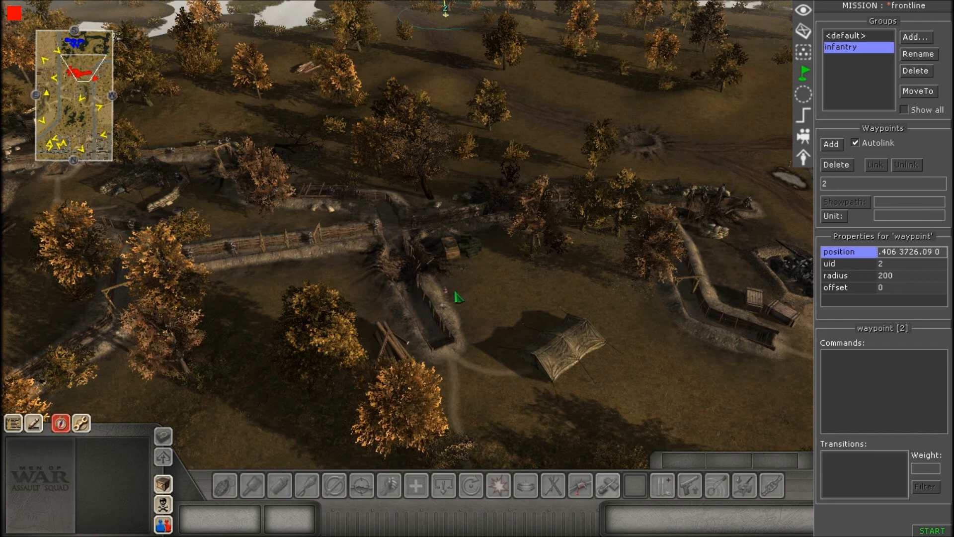
click(466, 283)
key(Down)
key(Left)
key(Left)
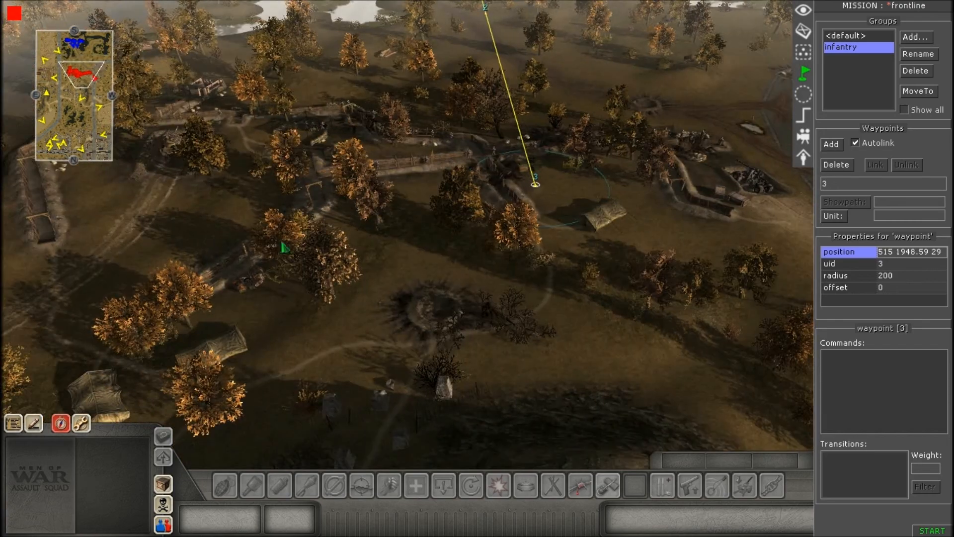
click(399, 307)
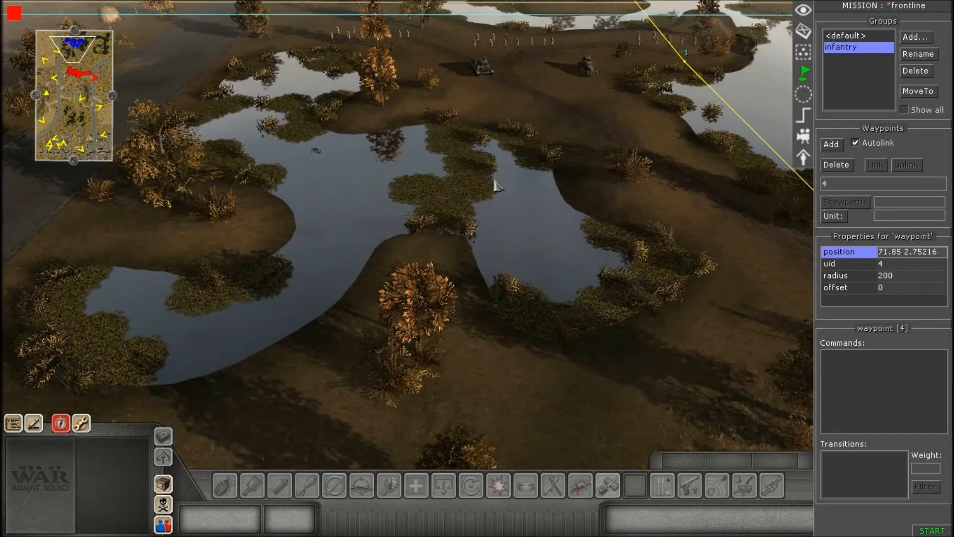
- Start a second infantry path with a waypoint on the land beyond the pond and a linked one on the dirt road beside the T-34
click(497, 211)
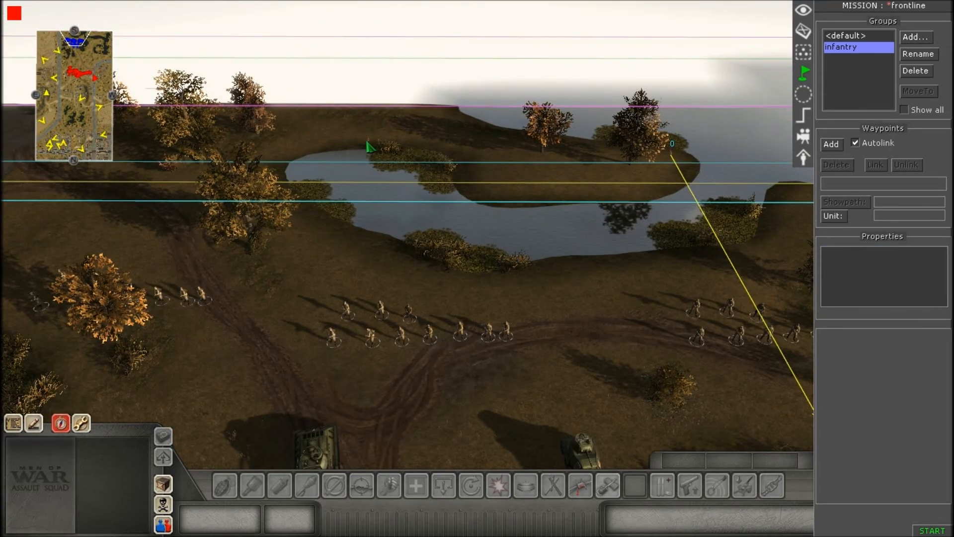
drag(372, 108, 313, 194)
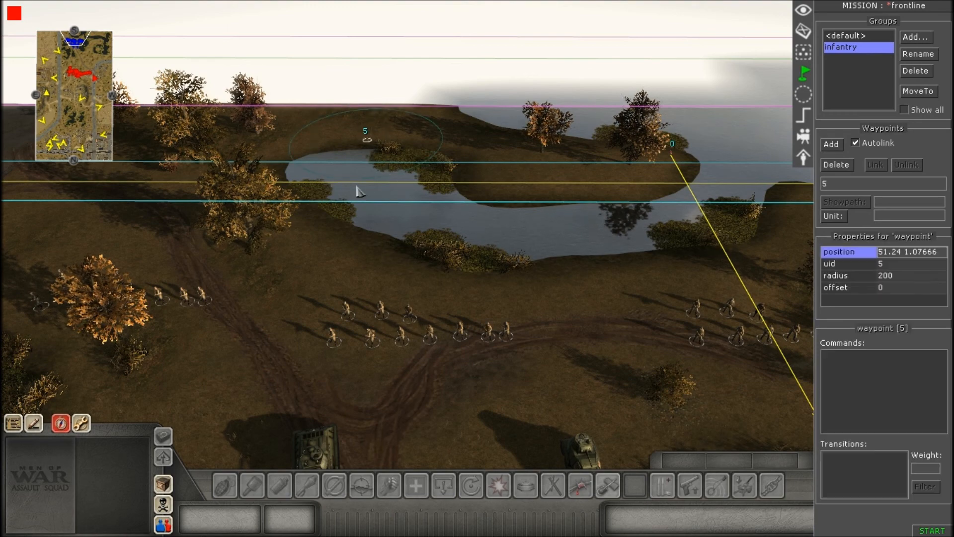
click(831, 145)
scroll(646, 273, down, 3)
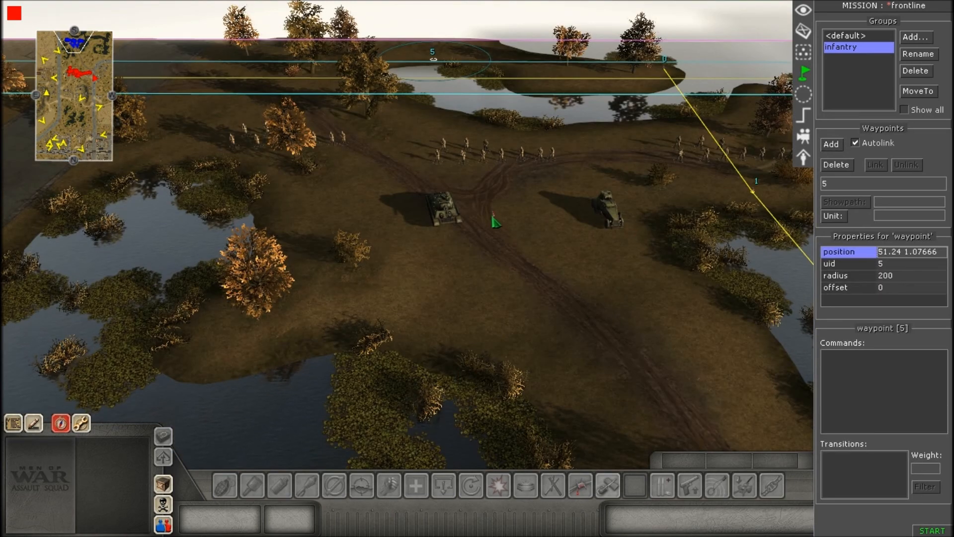
click(466, 205)
- Extend the second infantry path with a waypoint on the near shore of the marsh pond and another behind the front trench
scroll(454, 318, down, 3)
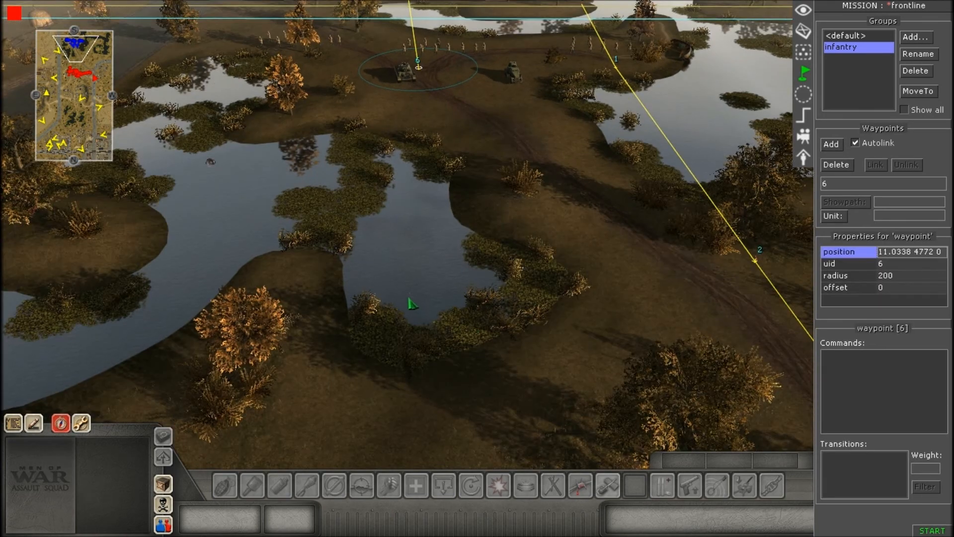
click(411, 303)
key(Down)
key(Down)
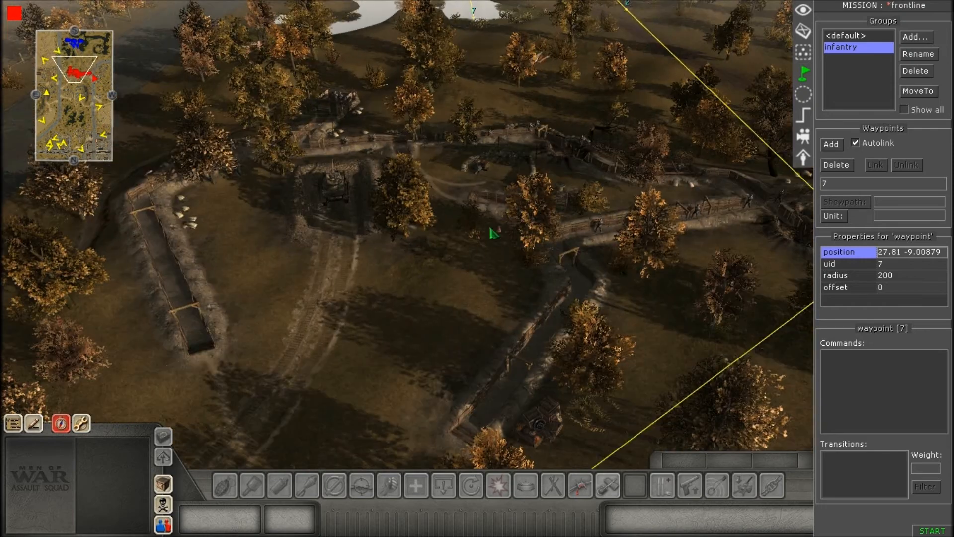
click(457, 250)
key(Down)
key(Down)
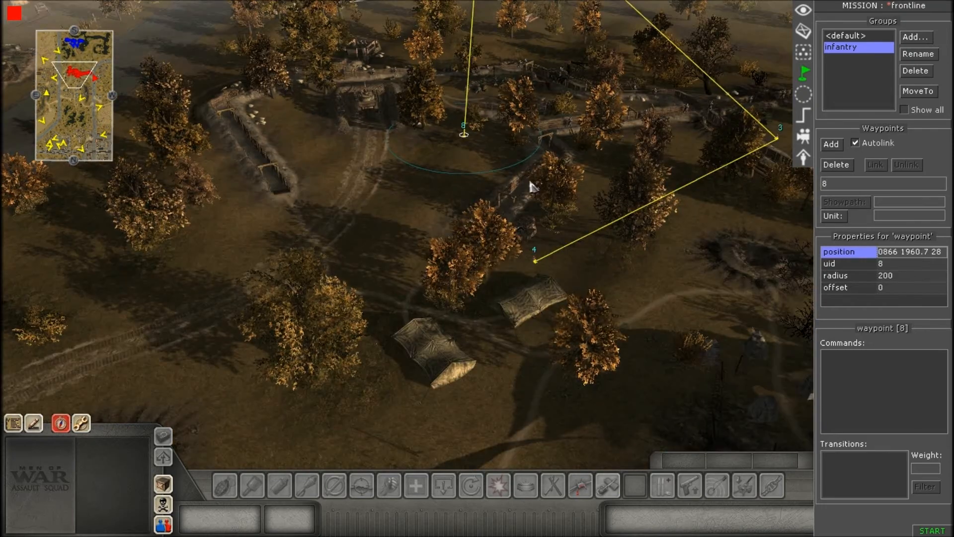
- Link the end of the second infantry path to the first path's waypoint beside the camouflage tent, and clear the selection
shift+drag(575, 281, 575, 281)
click(876, 164)
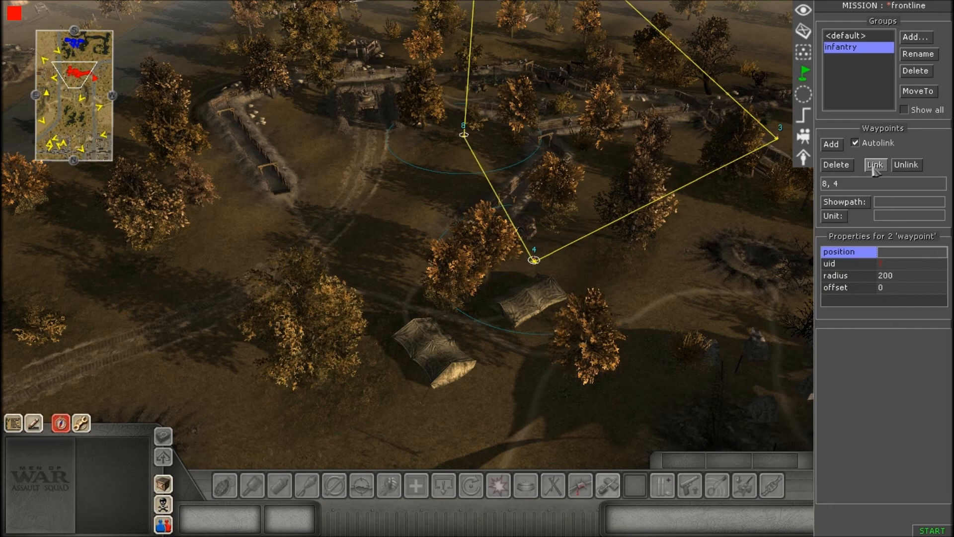
key(Down)
key(Down)
click(337, 242)
- Place an unlinked waypoint beyond the squad nearest the paved road and select it as the start of a third infantry path
key(Up)
key(Left)
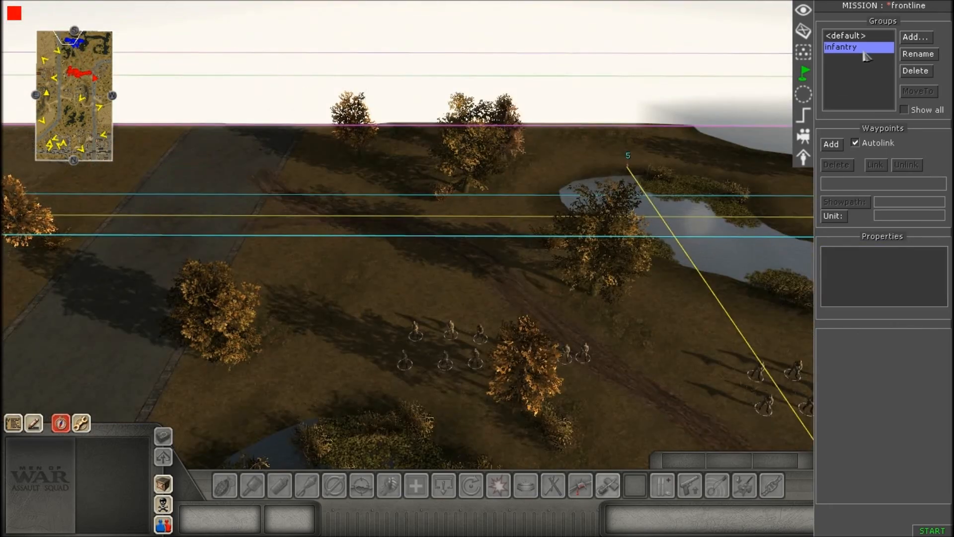
key(Right)
drag(309, 153, 348, 192)
key(Right)
key(m)
key(Left)
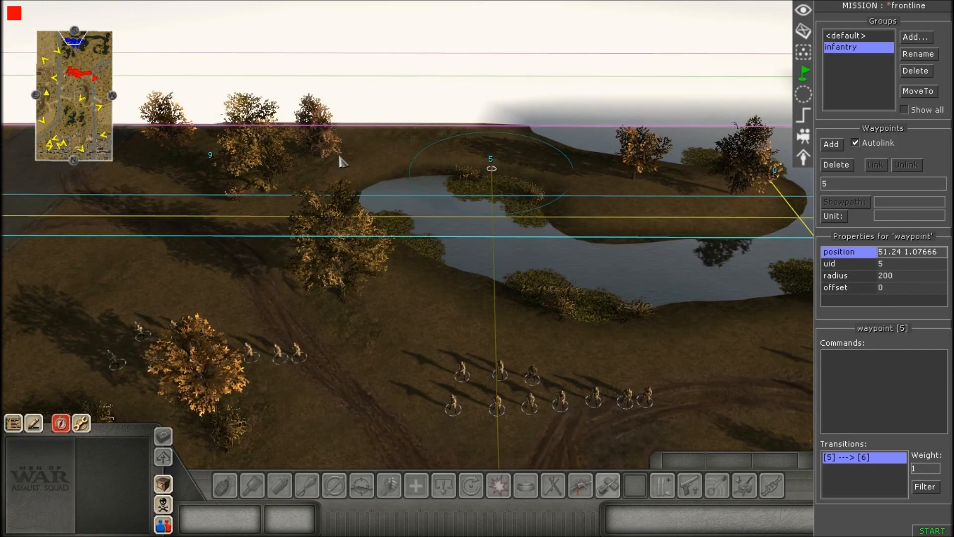
click(213, 163)
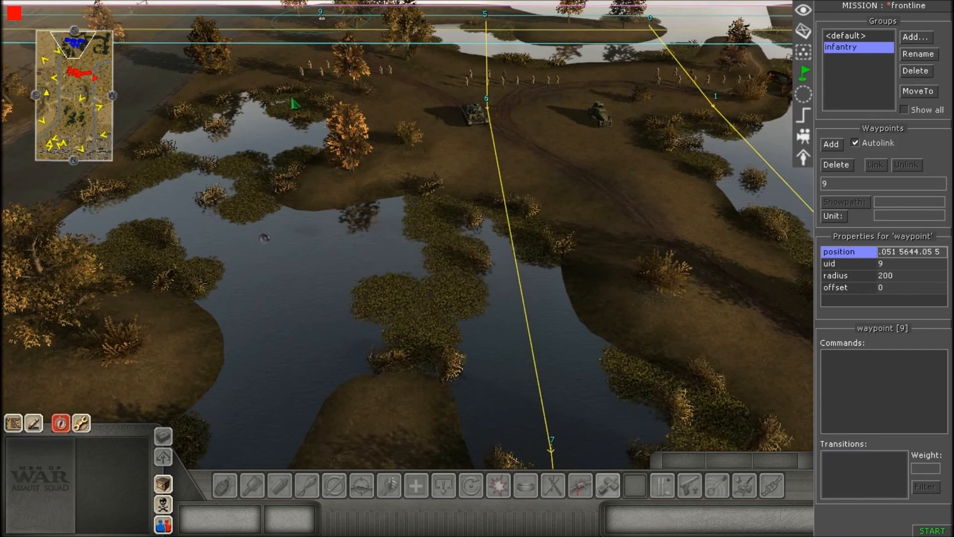
- Extend the third infantry path past the pond to behind the tank emplacement, and link its end to the waypoint beside the camouflage tent
click(318, 182)
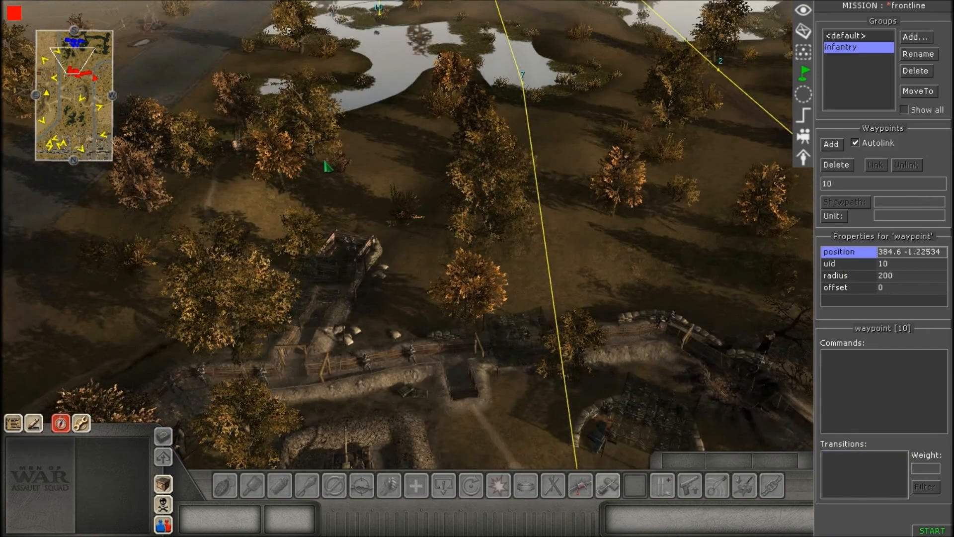
key(Left)
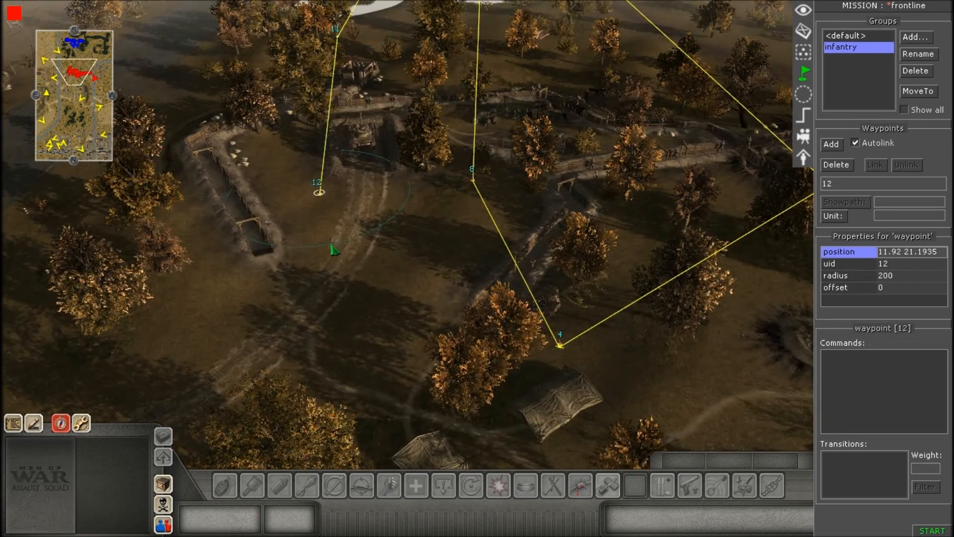
shift+drag(512, 324, 551, 349)
click(875, 165)
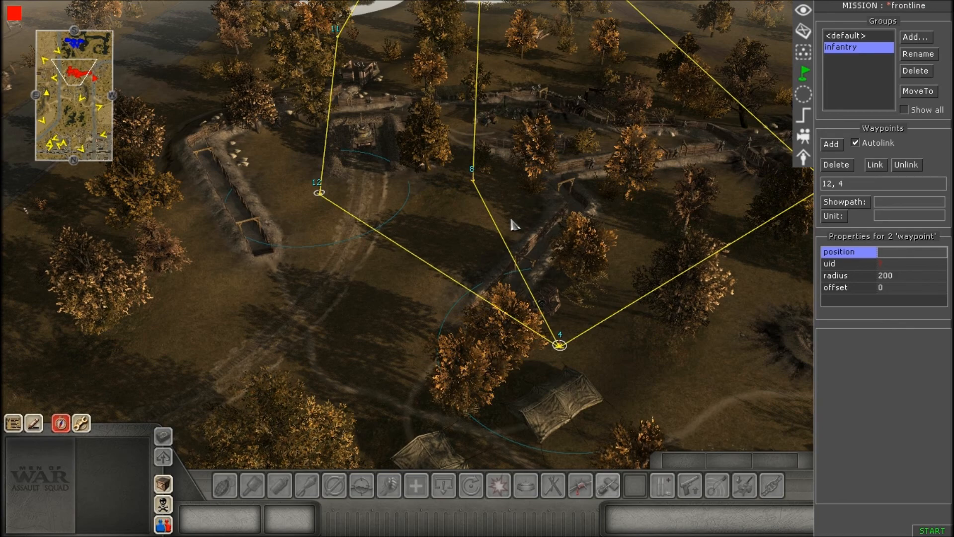
click(586, 246)
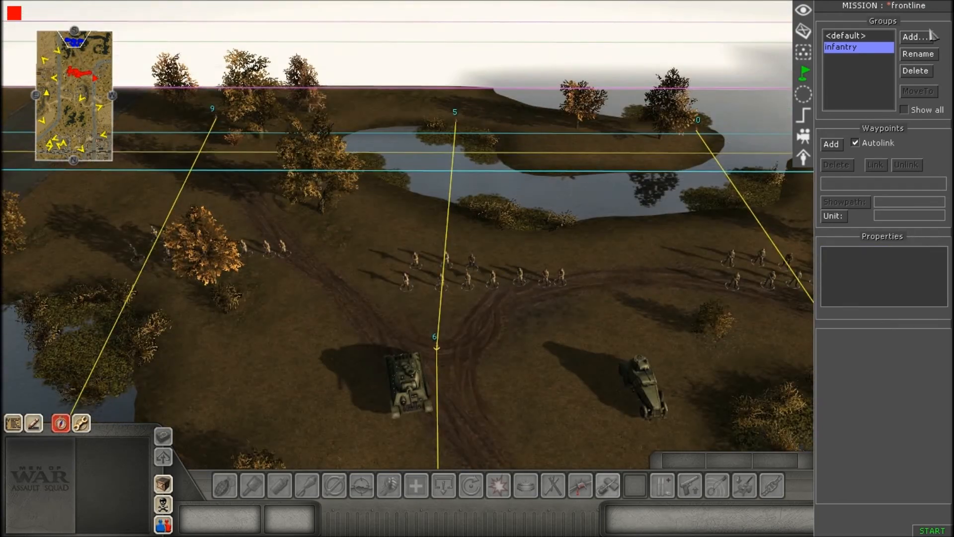
- Create a waypoint group named ba-11
click(917, 37)
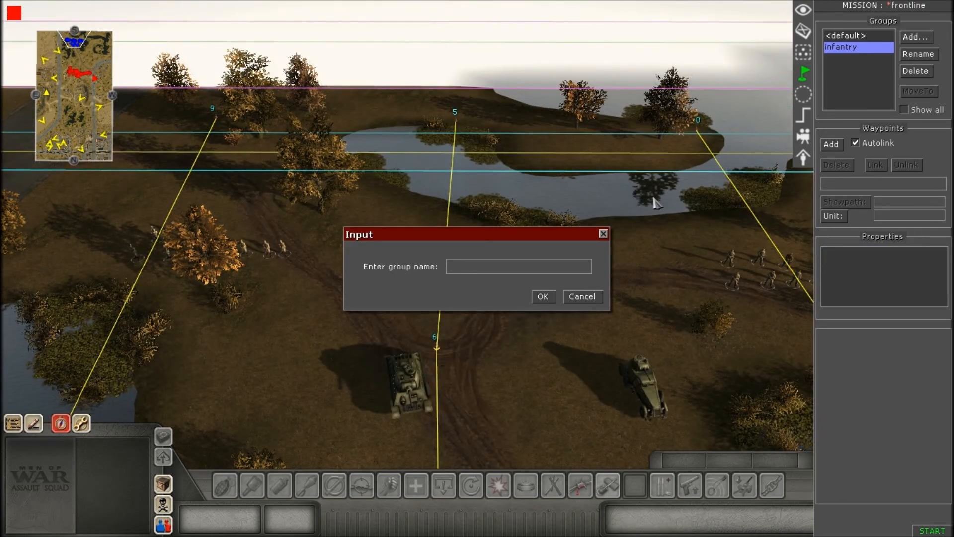
text(ba-11)
key(Return)
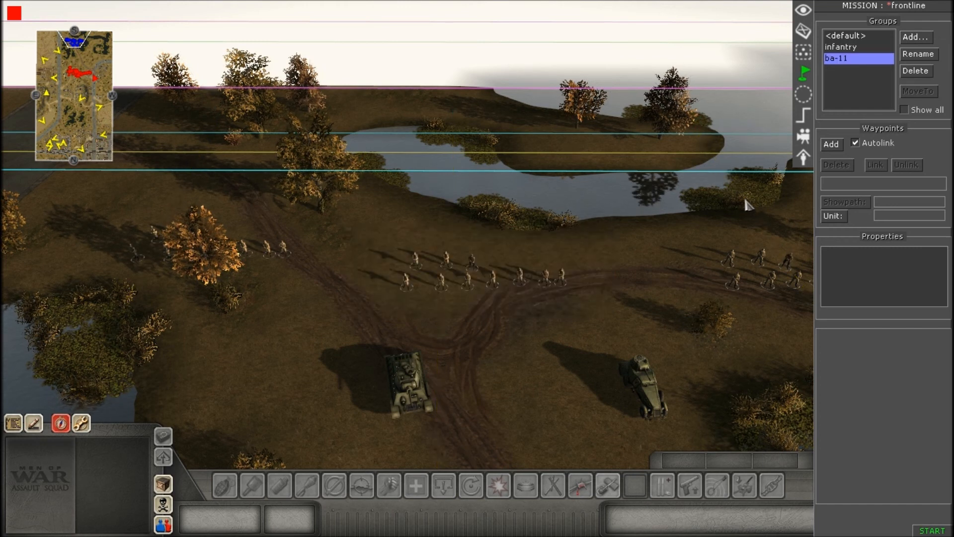
- Lay five linked ba-11 waypoints from beyond the pond, between the squads, along the dirt road and over the trenches to the camouflage tents
click(830, 147)
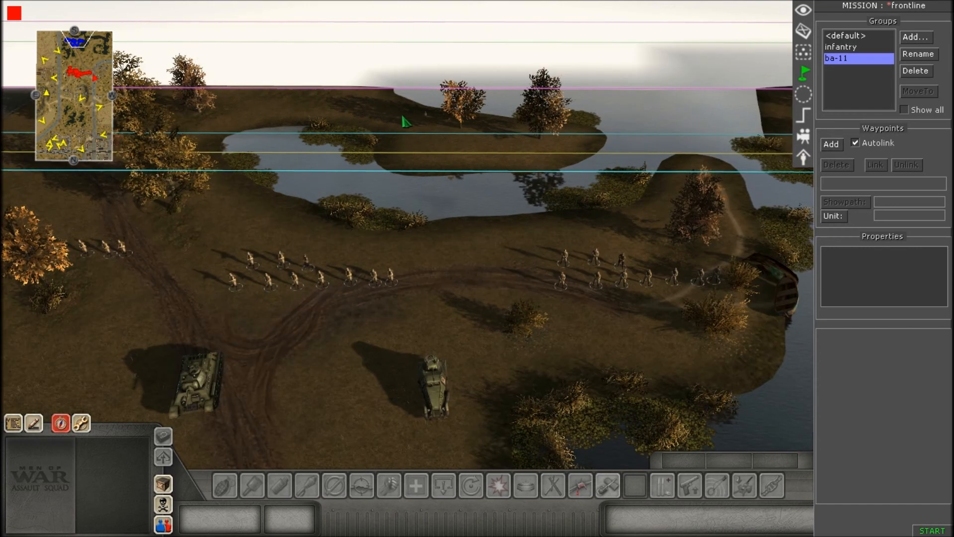
click(350, 98)
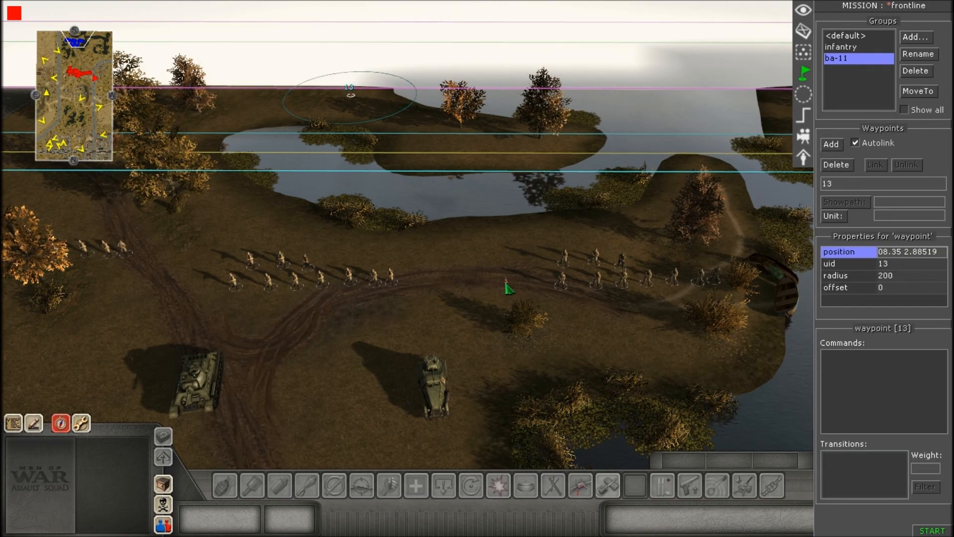
click(505, 283)
click(502, 247)
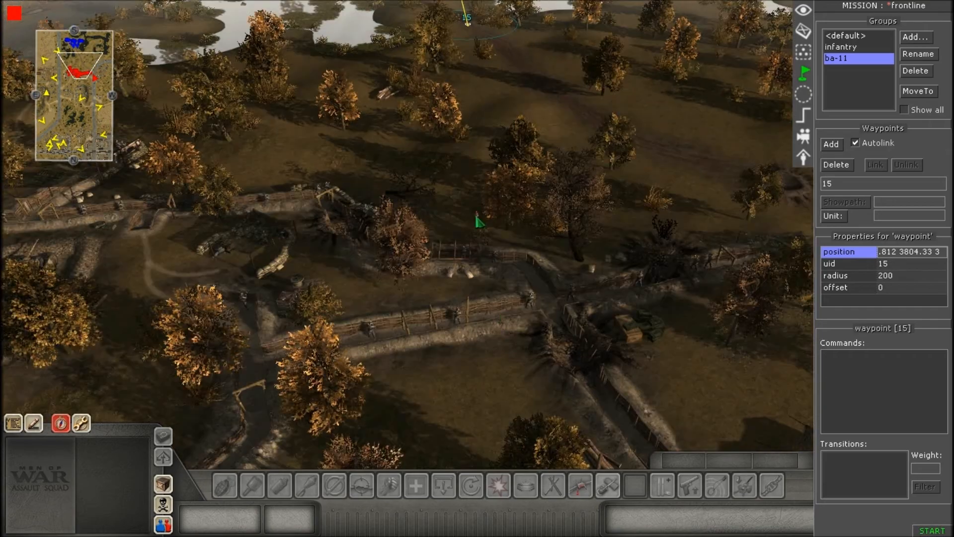
click(486, 158)
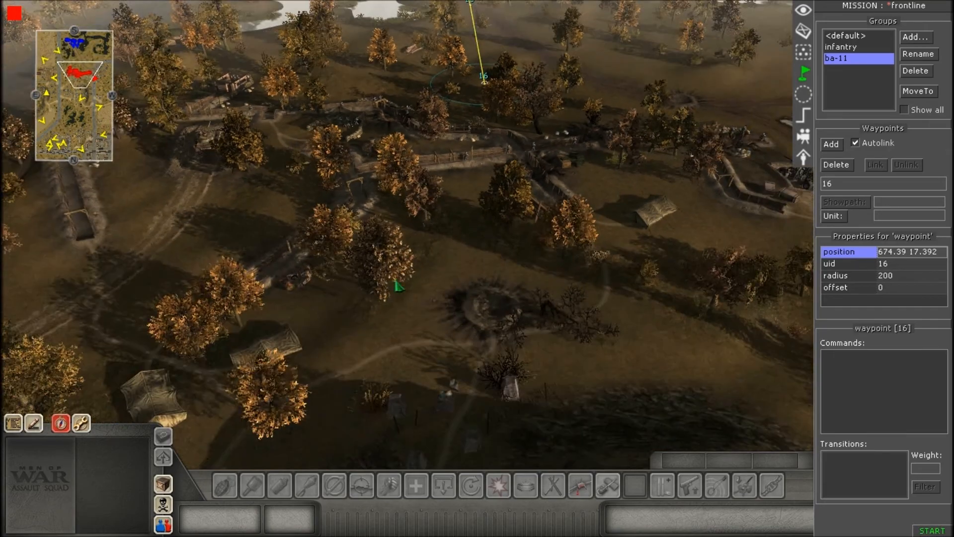
click(320, 326)
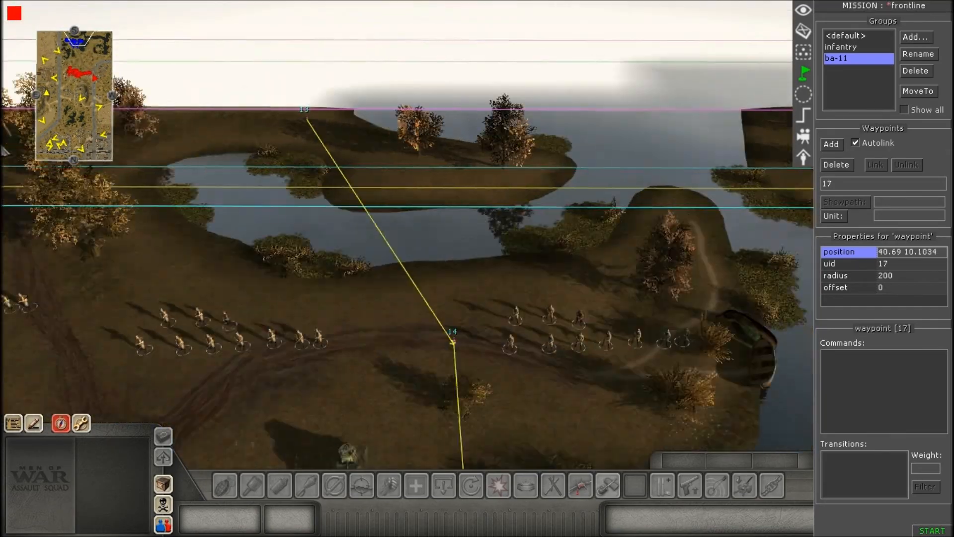
- Branch a second ba-11 path from the group's first waypoint with a waypoint between the T-34 and the squad nearest the paved road
key(Left)
click(352, 113)
key(Left)
key(Down)
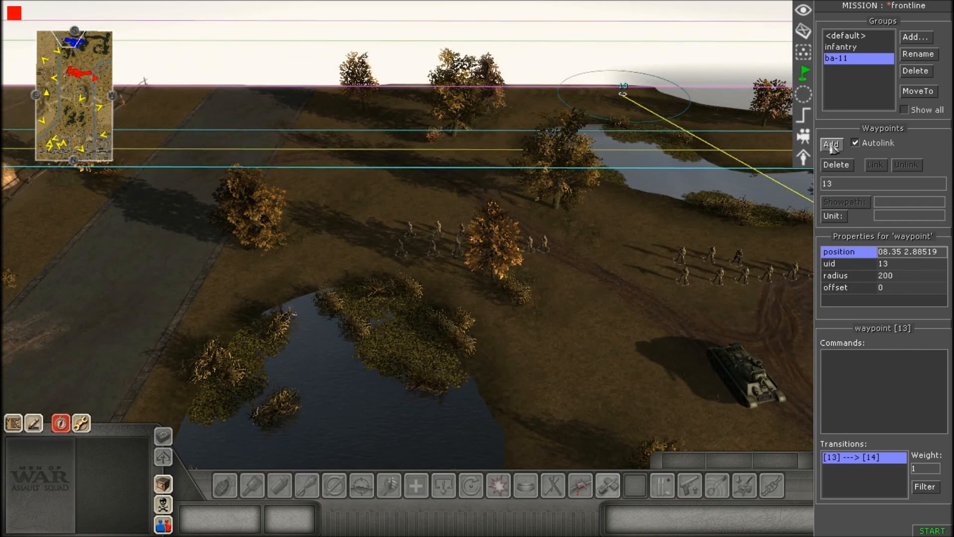
click(832, 148)
key(Right)
key(Down)
click(366, 262)
key(Right)
key(Down)
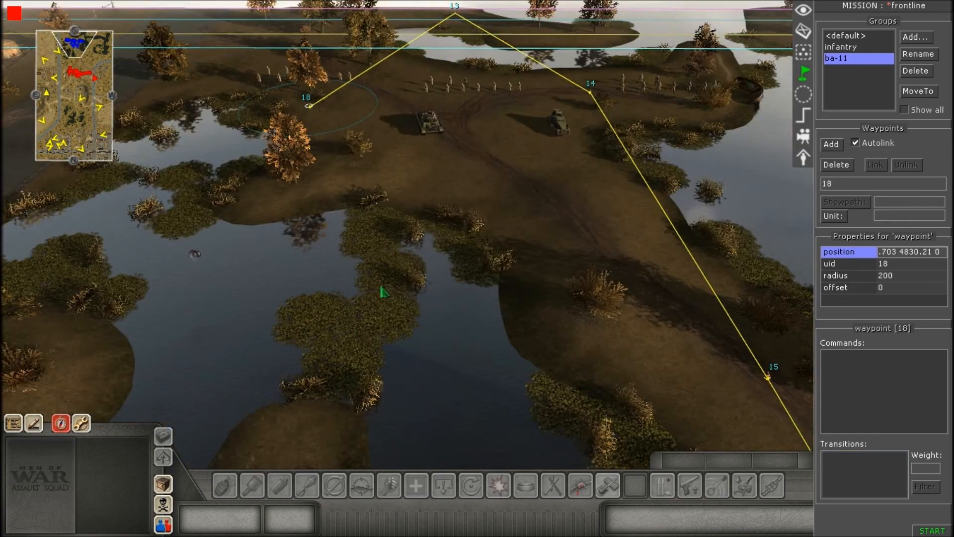
- Extend the ba-11 branch with waypoints in the marsh pond, on the ground before the trenches, and behind the tank emplacement
click(274, 266)
key(Down)
key(Right)
click(251, 188)
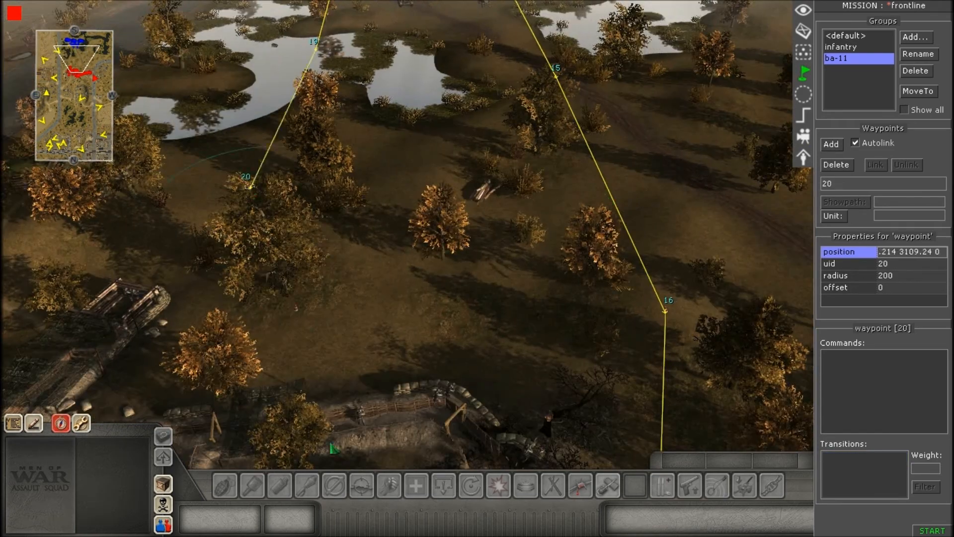
key(Down)
click(323, 144)
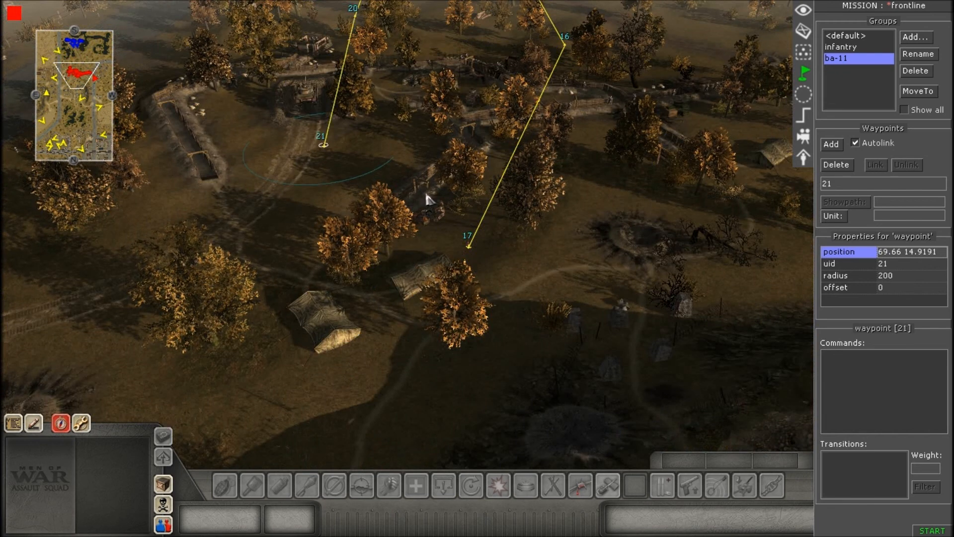
- Link the end of the ba-11 branch to the first ba-11 path's last waypoint beside the camouflage tents
shift+click(468, 245)
click(649, 276)
drag(304, 139, 561, 340)
click(876, 164)
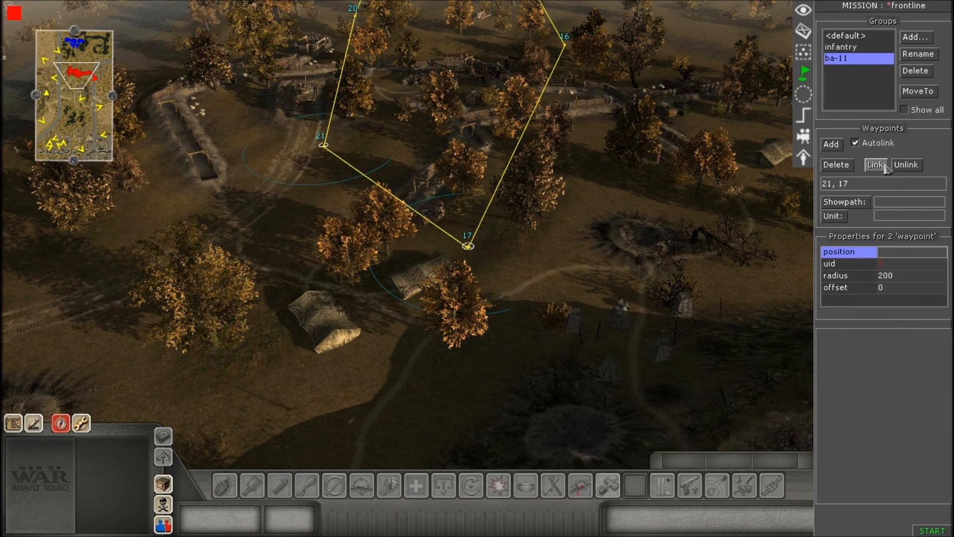
click(649, 288)
- Create a waypoint group named t-34
key(Up)
key(Up)
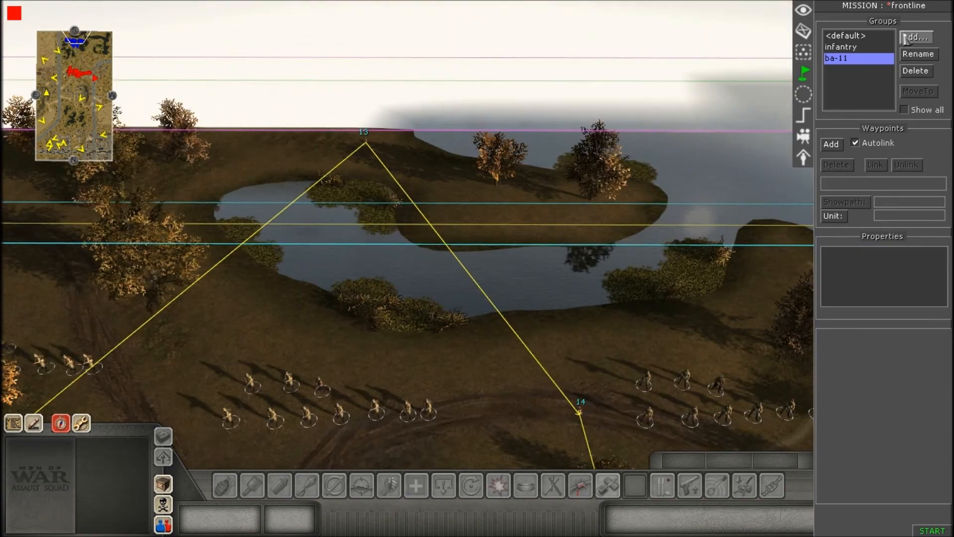
click(916, 37)
text(t-34)
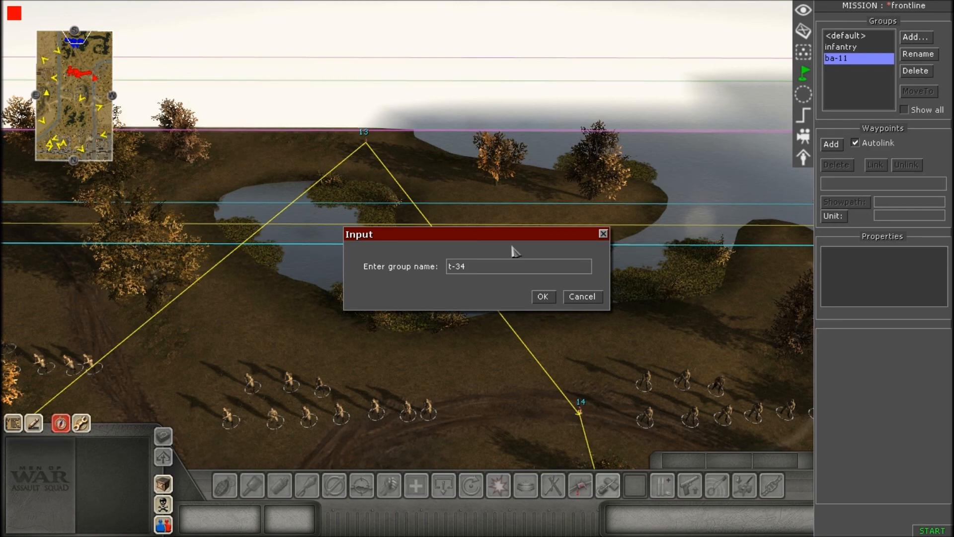
key(Return)
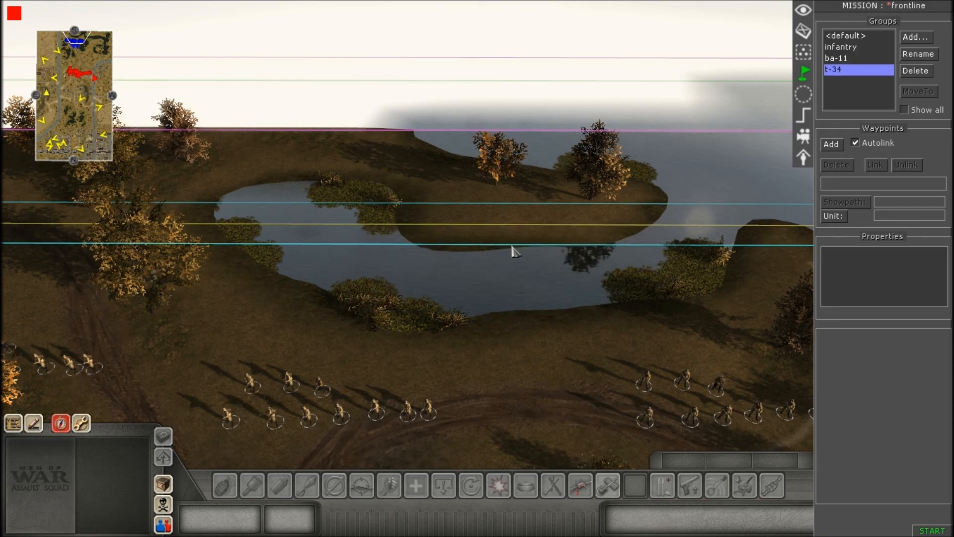
- Start the t-34 path with a waypoint on the land beyond the pond and a linked one next to the T-34 tank
click(840, 149)
key(Down)
key(Left)
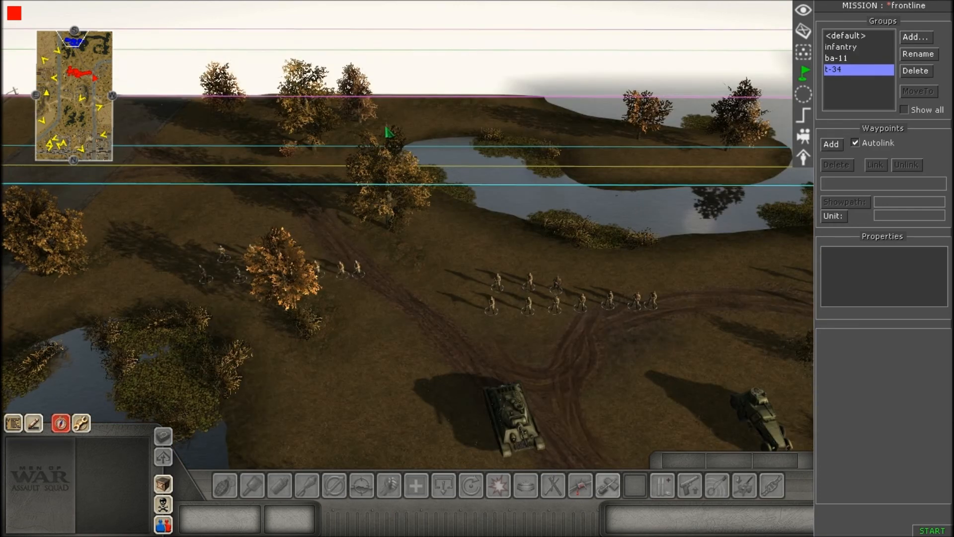
click(433, 106)
click(829, 145)
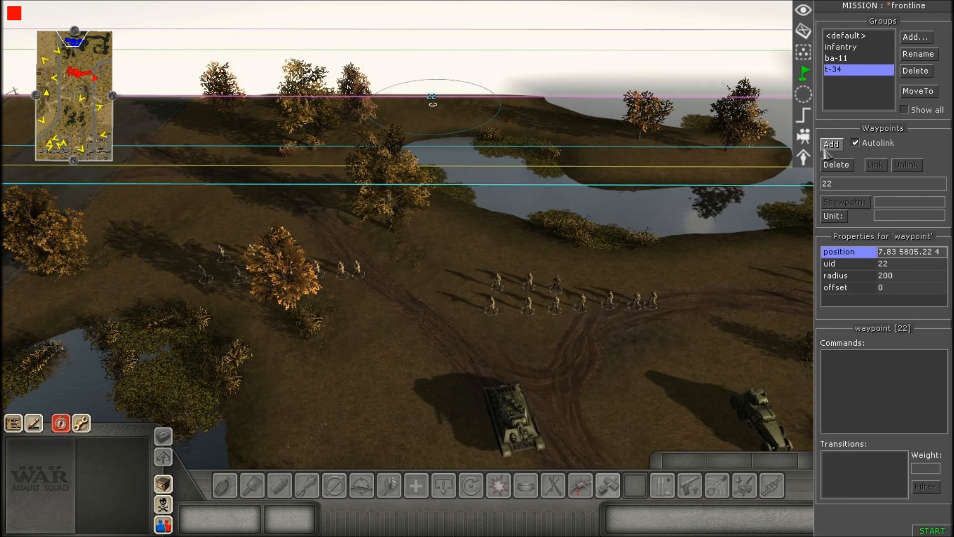
key(Down)
click(441, 198)
- Extend the t-34 path with two more linked waypoints past the marsh pond to the ground behind the trench line
key(Up)
key(Up)
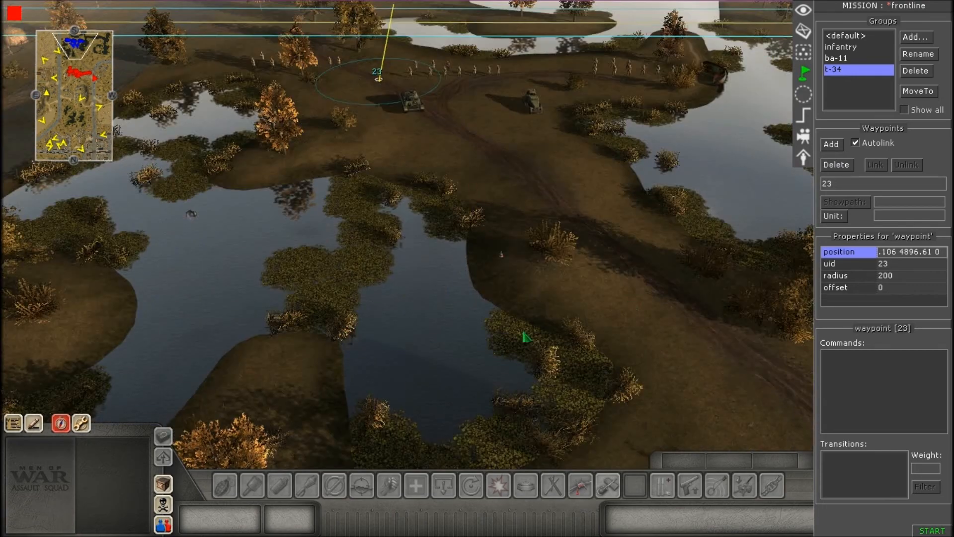
click(410, 165)
key(Up)
click(408, 302)
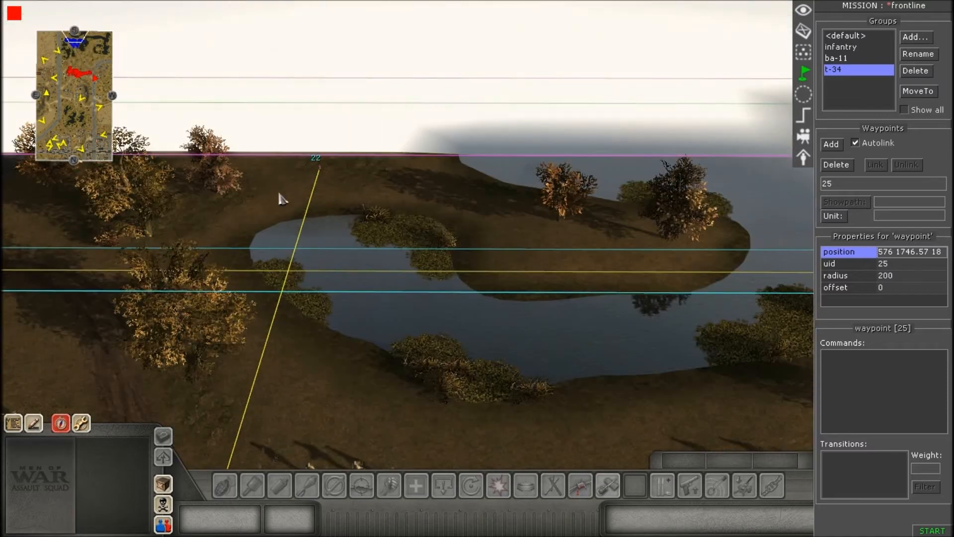
- Branch a second t-34 path from the group's first waypoint with a waypoint on the dirt road between the squads near the armored car
click(319, 168)
key(Down)
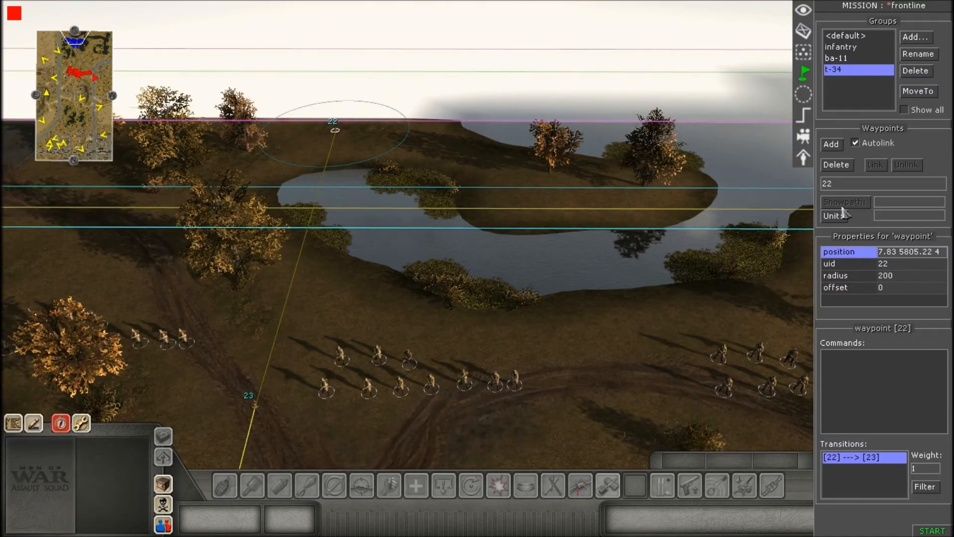
key(Down)
click(397, 156)
key(Down)
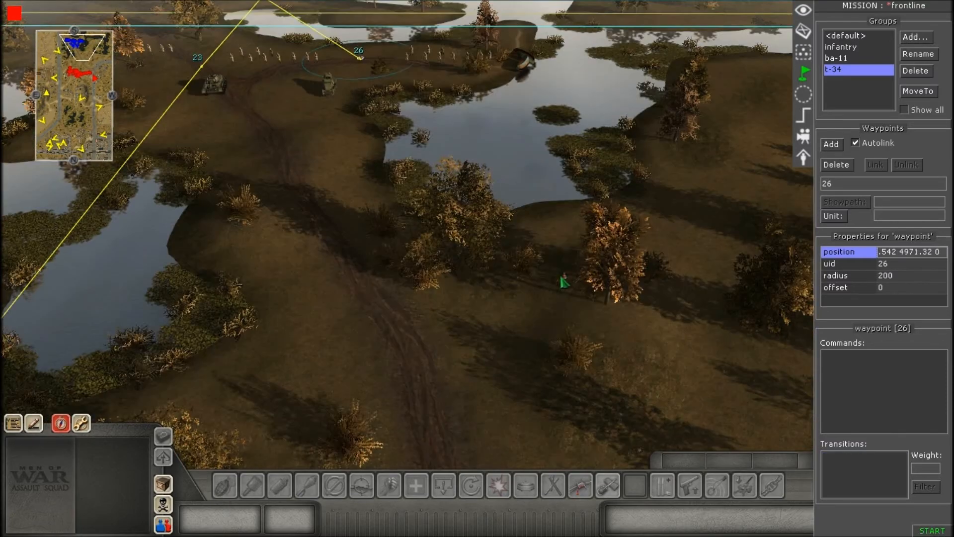
- Extend the second t-34 path with three more linked waypoints running from the marsh pond to the ground past the trench line
click(402, 201)
key(Down)
click(488, 161)
key(Down)
click(486, 293)
mouse_move(3, 4)
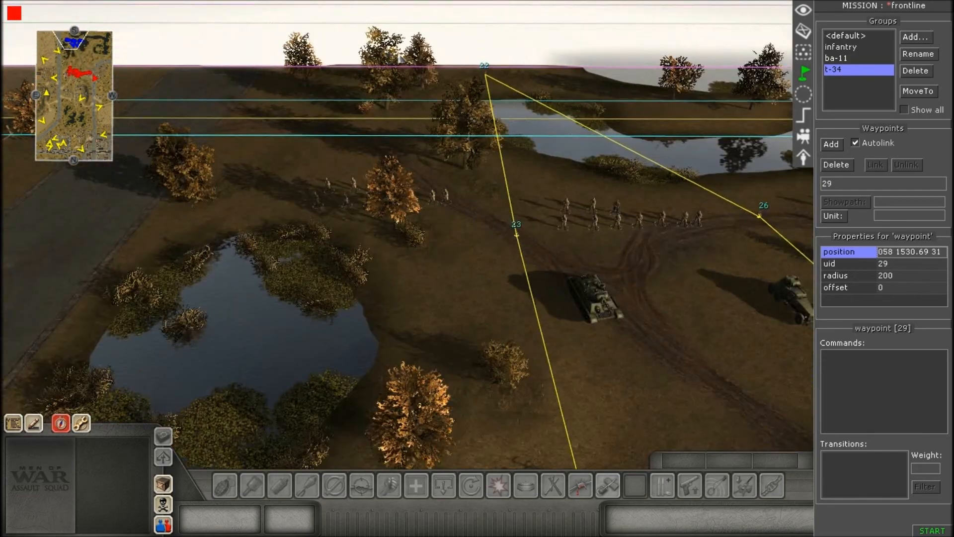
- Branch a third t-34 path from the group's first waypoint with a waypoint by the squad near the paved road and another at the pond
click(485, 73)
click(310, 166)
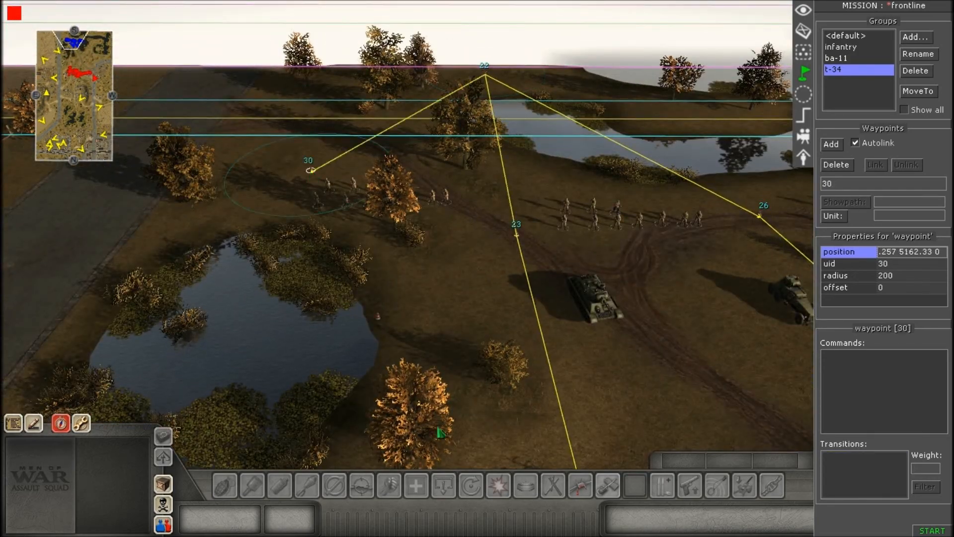
key(Down)
click(355, 198)
- Extend the third t-34 path with a linked waypoint at the emplacement by the trench and another farther along
key(Down)
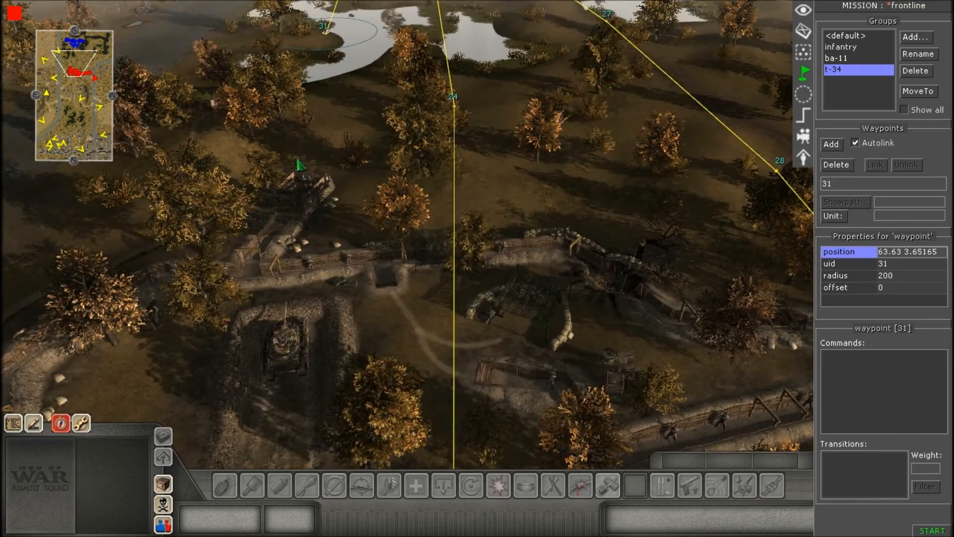
click(299, 175)
key(Down)
click(302, 216)
key(Down)
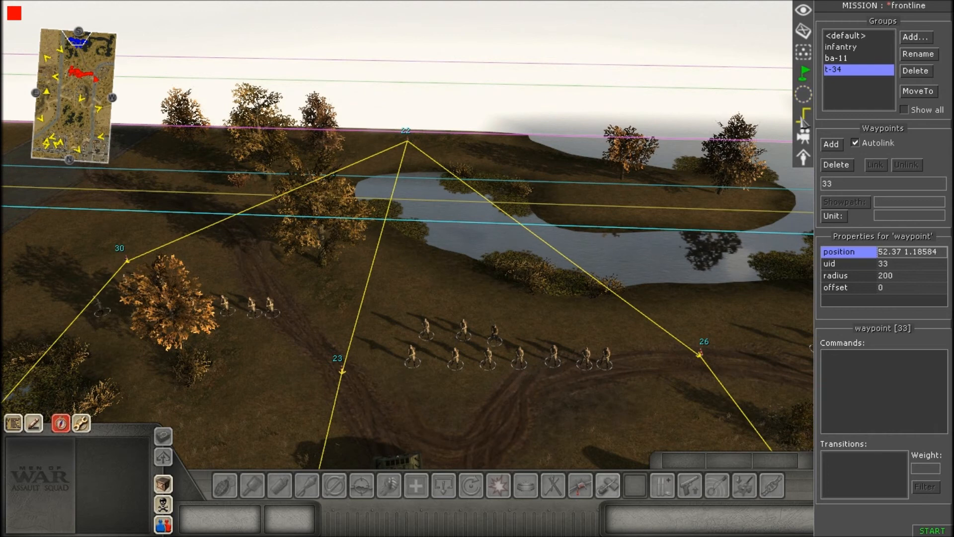
- Create a trigger named rus_attack/inf1 and select it in its rus_attack folder
click(801, 118)
right_click(869, 60)
click(875, 64)
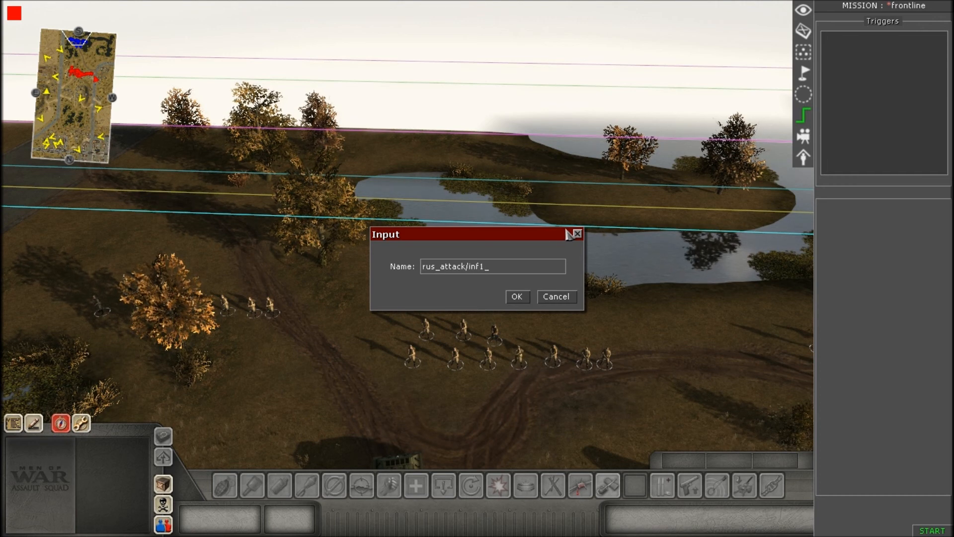
key(Return)
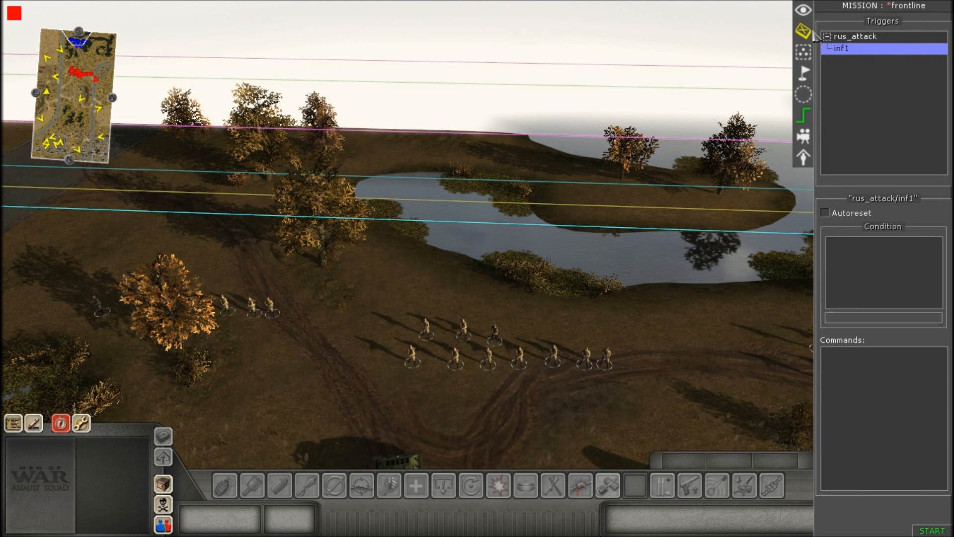
click(826, 36)
click(827, 37)
click(840, 48)
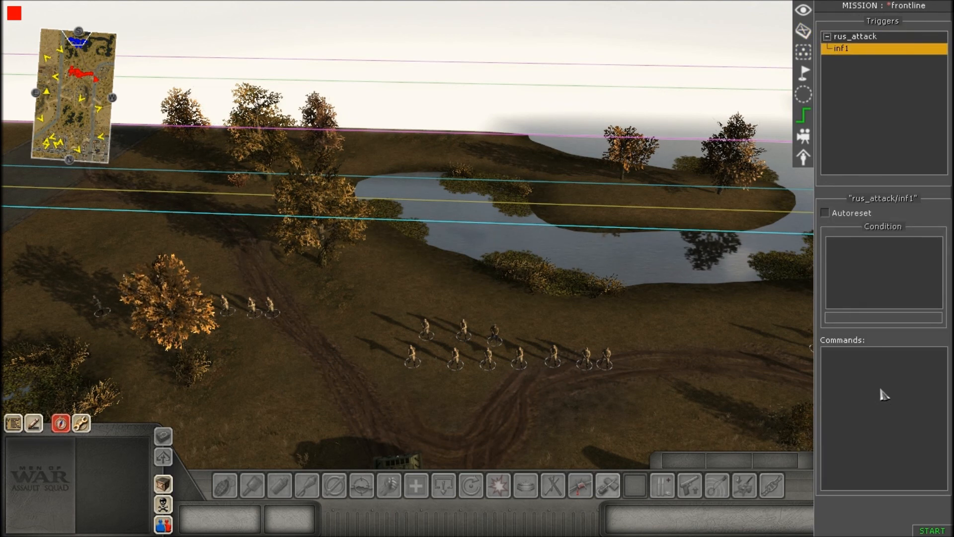
- Add a generic while command to the inf1 trigger with its type set to entities
right_click(863, 373)
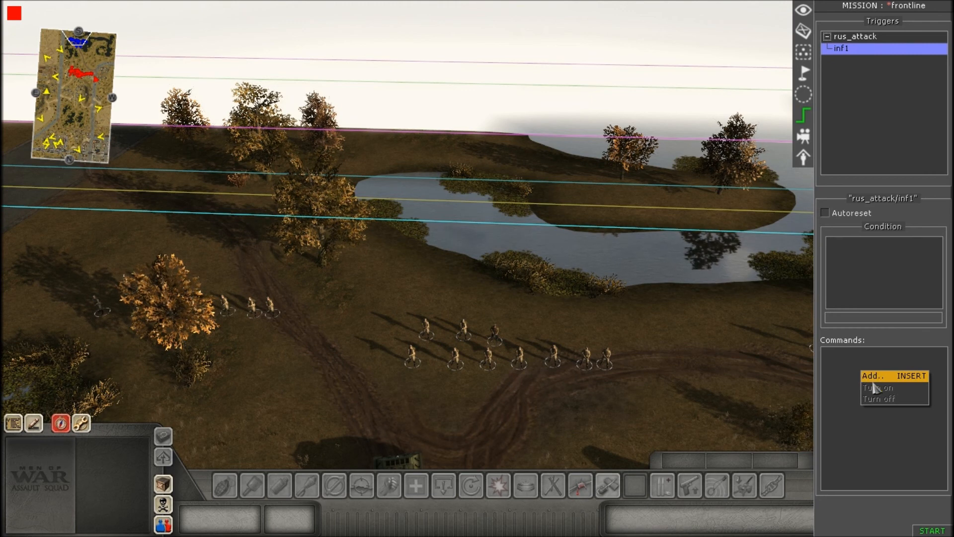
click(873, 377)
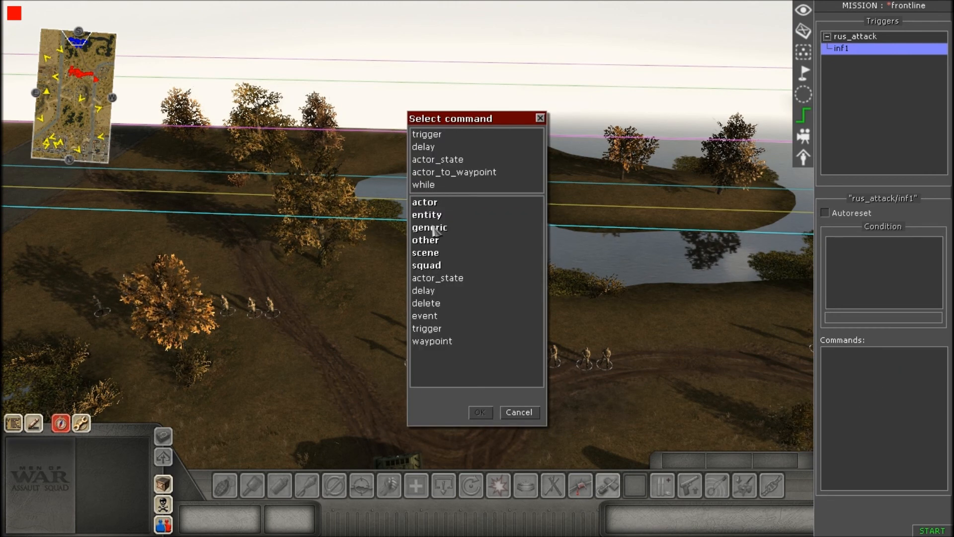
double_click(433, 230)
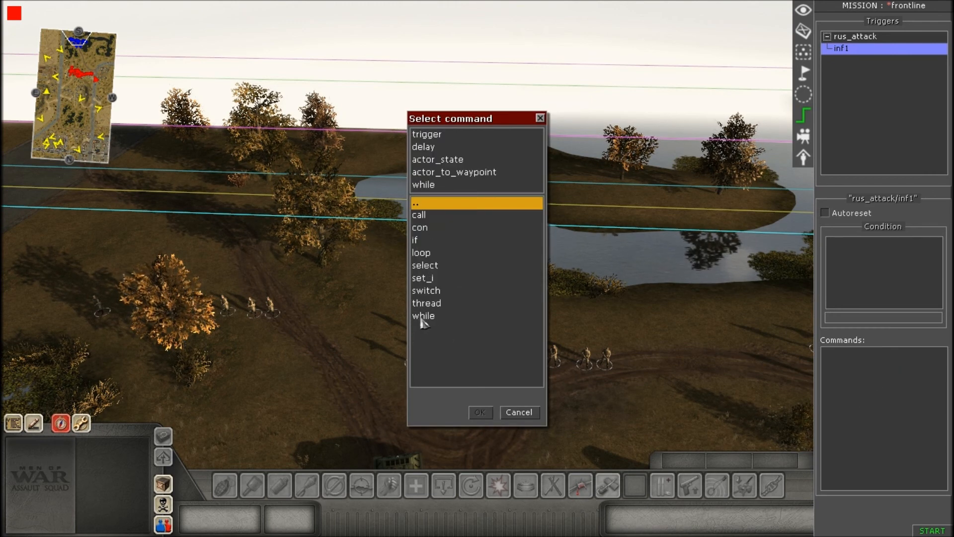
double_click(423, 316)
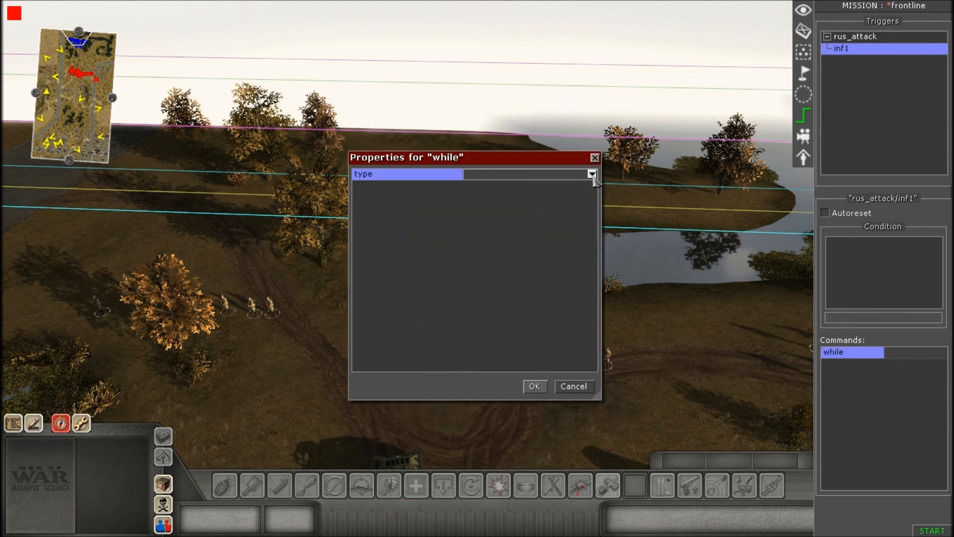
click(592, 174)
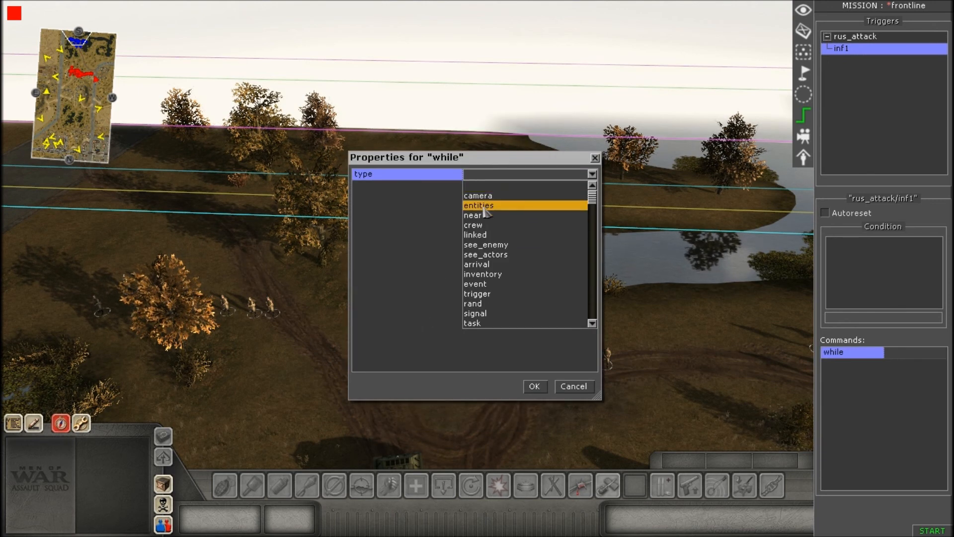
click(479, 205)
- Set the while condition to entities tagged inf1 with a count <= 30 and confirm it
click(519, 246)
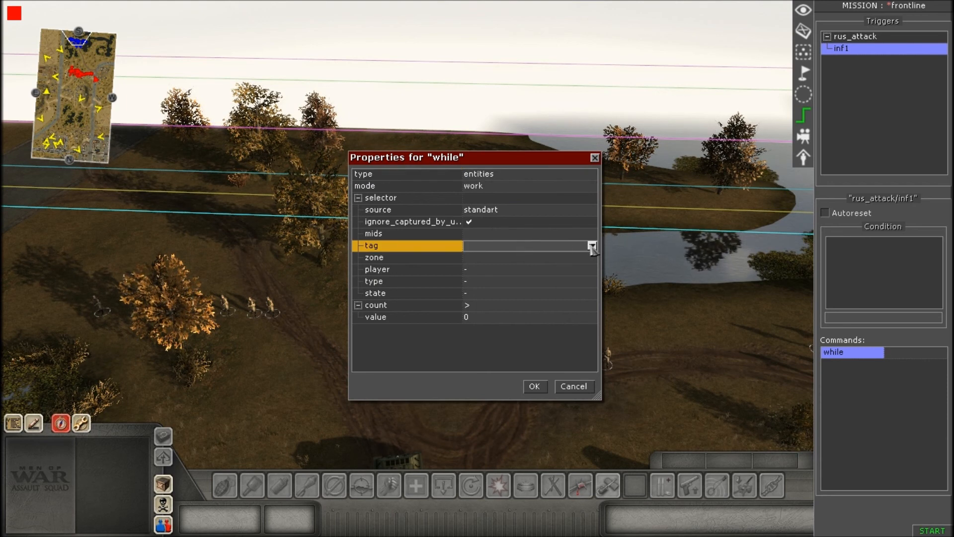
click(592, 246)
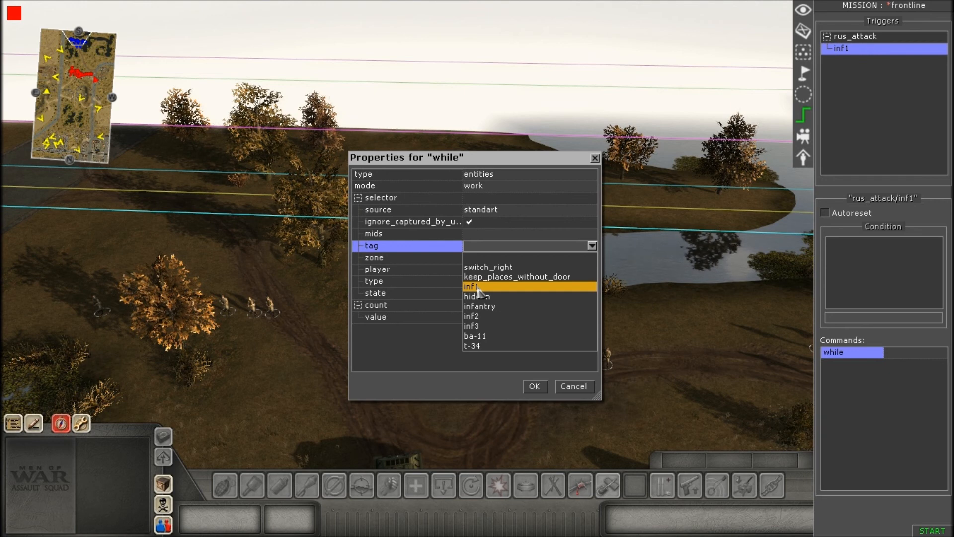
click(479, 287)
click(485, 305)
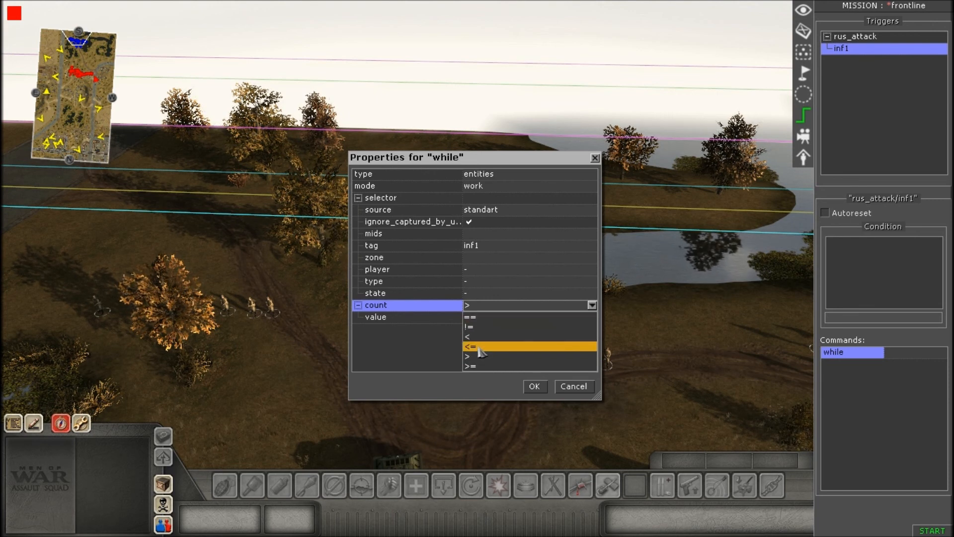
click(480, 347)
click(480, 320)
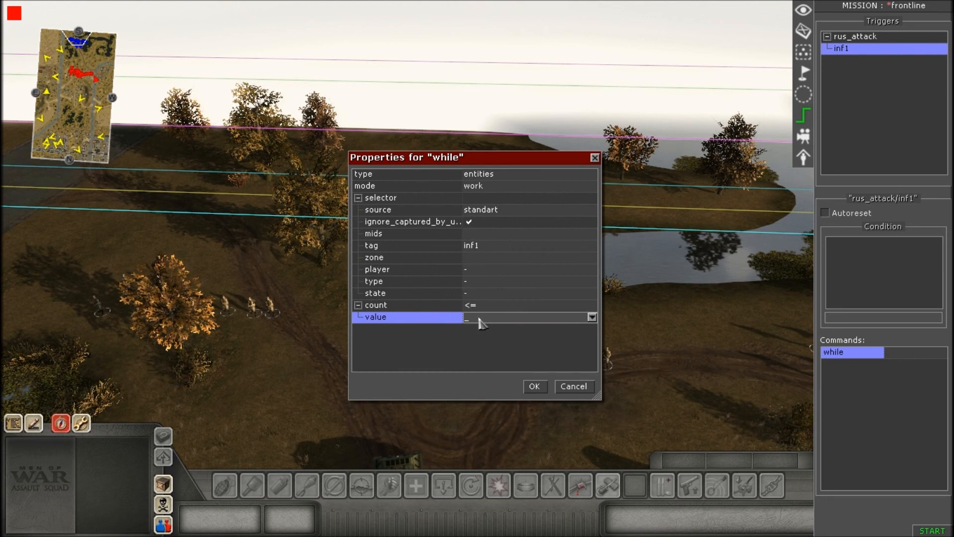
click(492, 365)
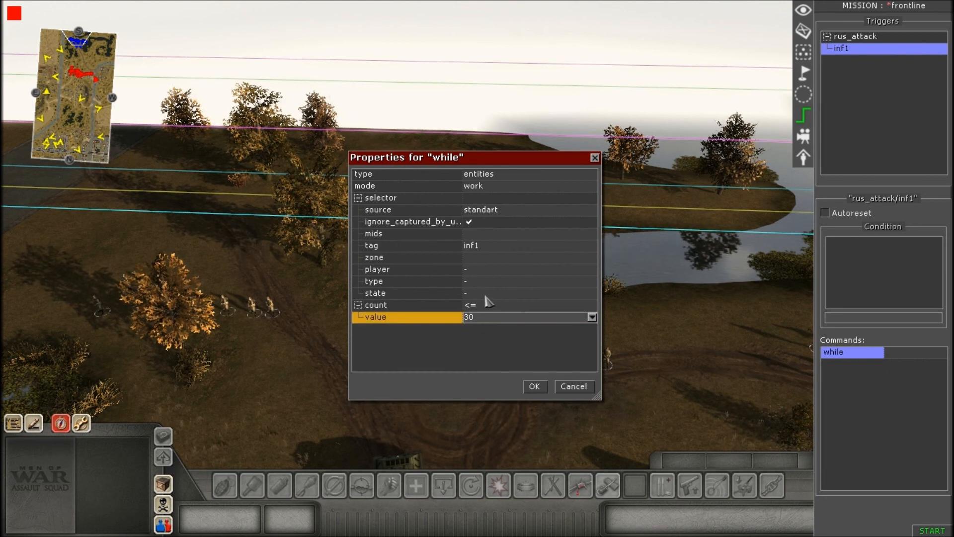
click(534, 386)
- Add an actor_to_waypoint command inside the while loop
right_click(845, 353)
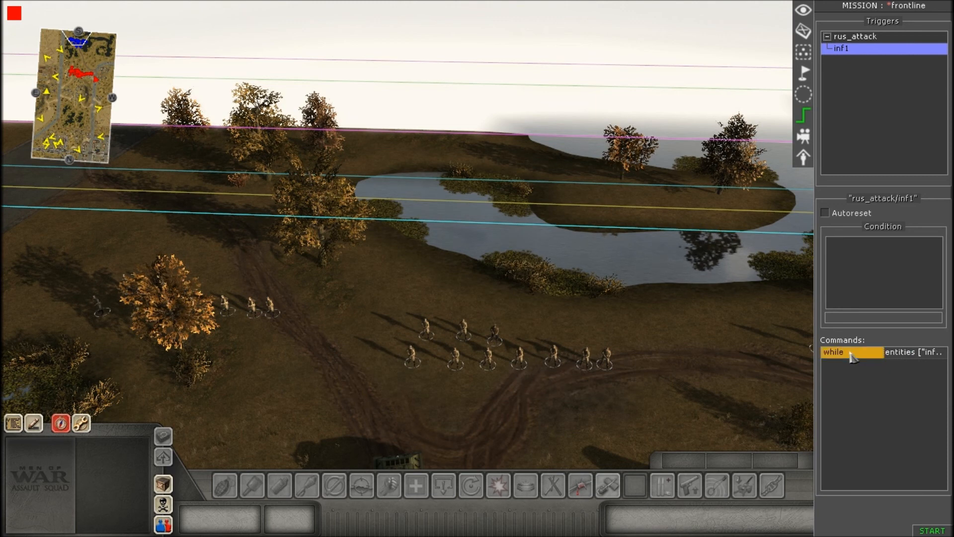
click(828, 368)
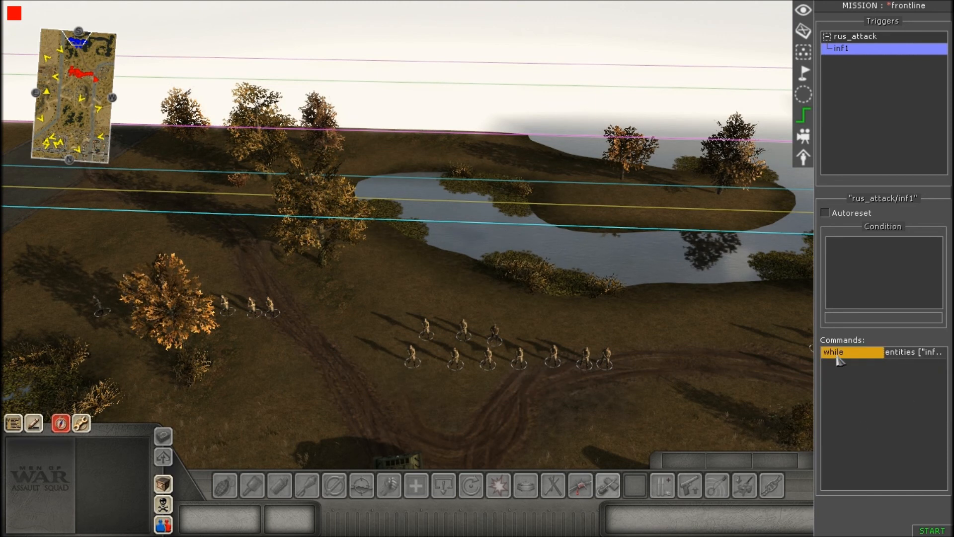
right_click(855, 356)
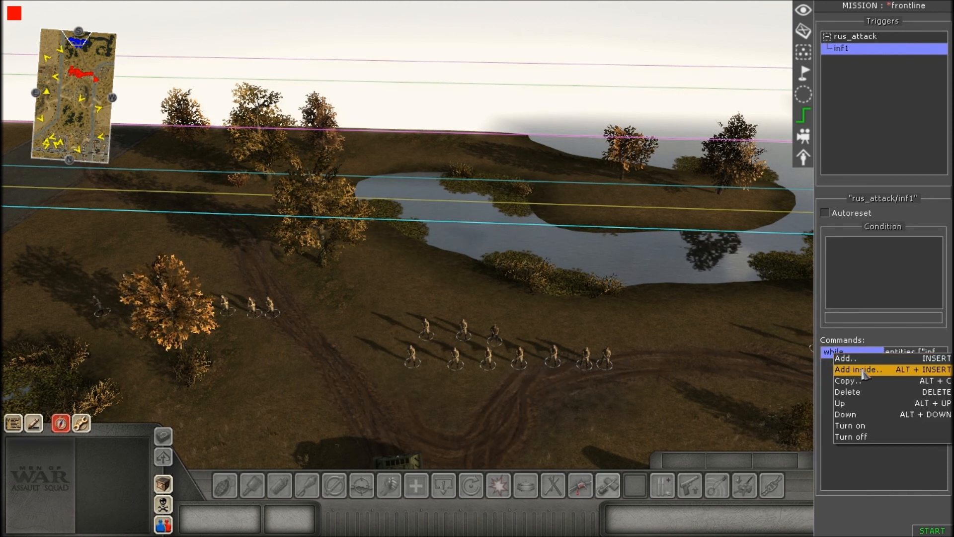
click(864, 370)
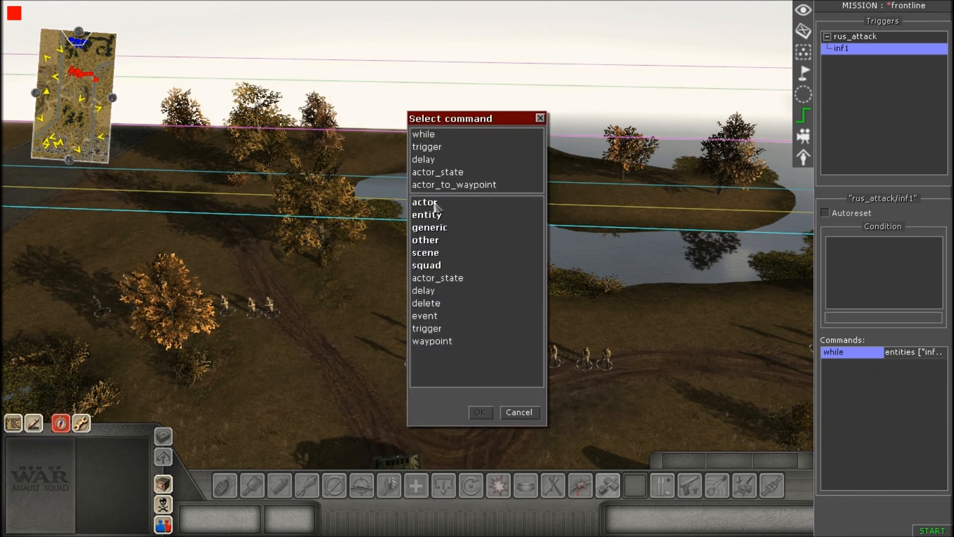
click(432, 242)
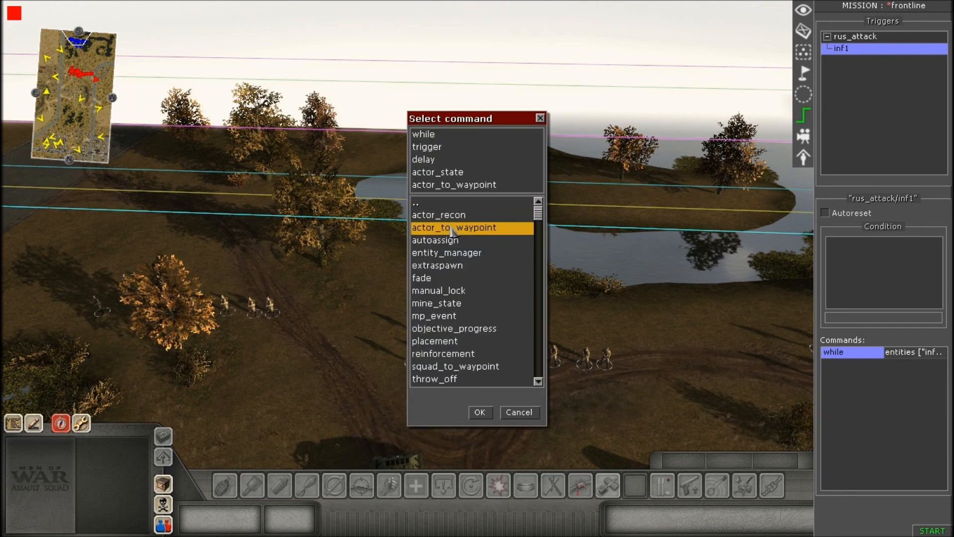
double_click(455, 228)
- Set the actor_to_waypoint selector to the inf1 tag
click(587, 175)
click(592, 221)
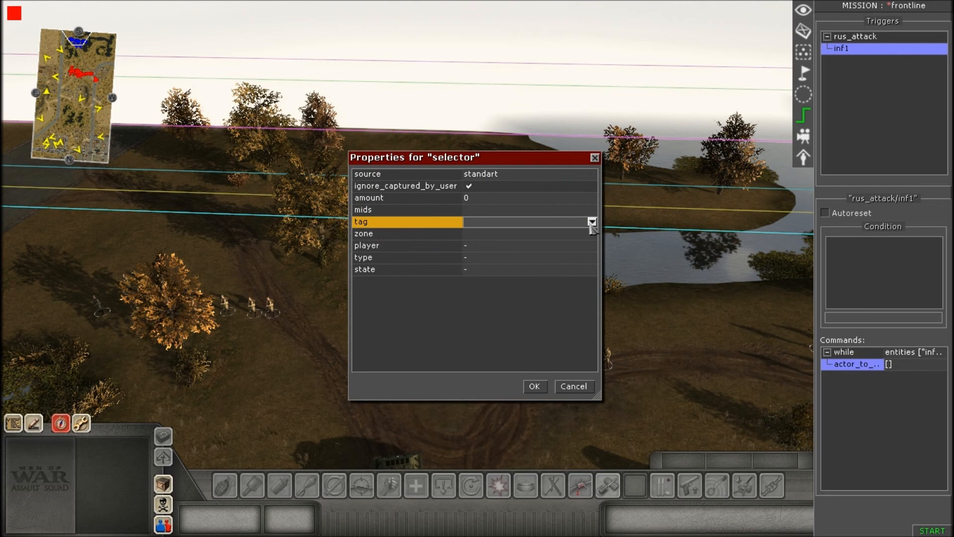
click(592, 222)
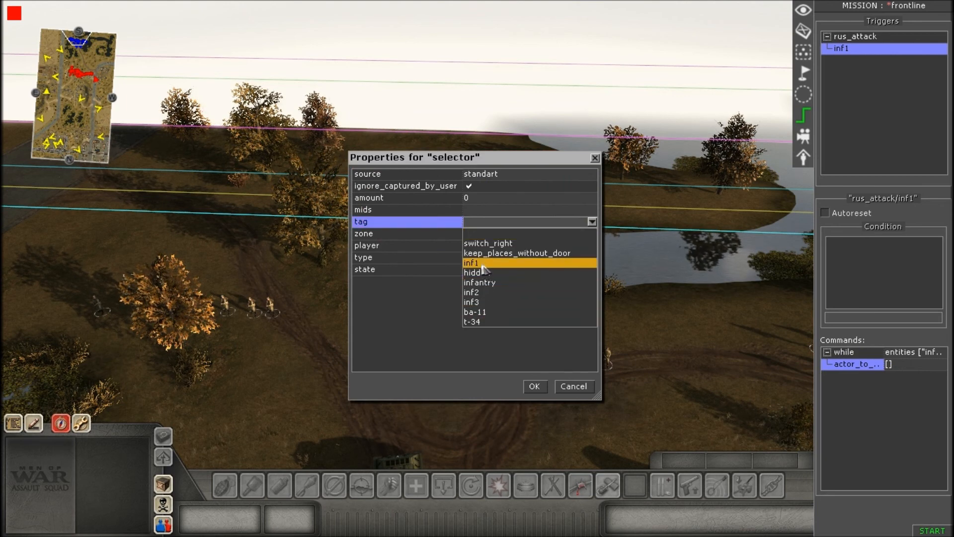
click(482, 263)
click(535, 387)
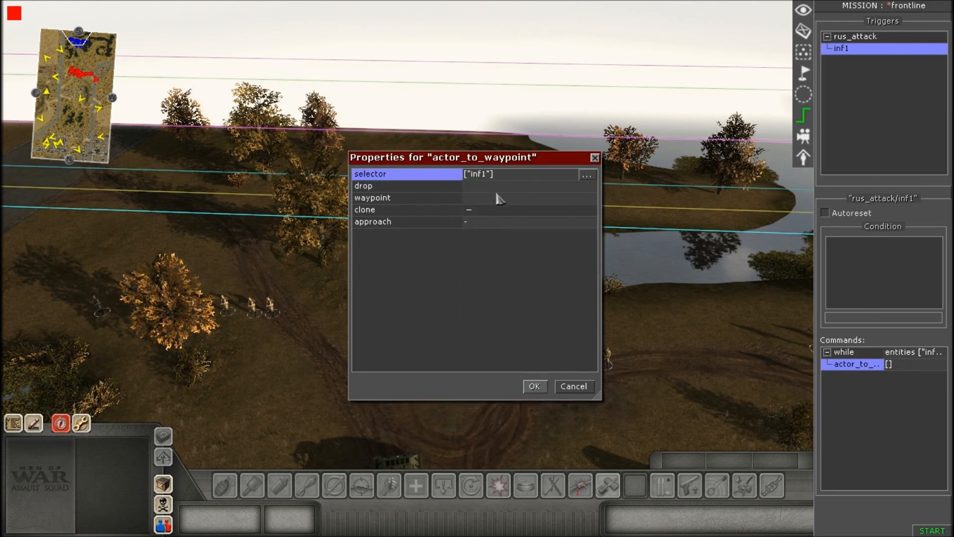
- Enable clone for the actor_to_waypoint command and set its approach to teleport & rotate
click(496, 198)
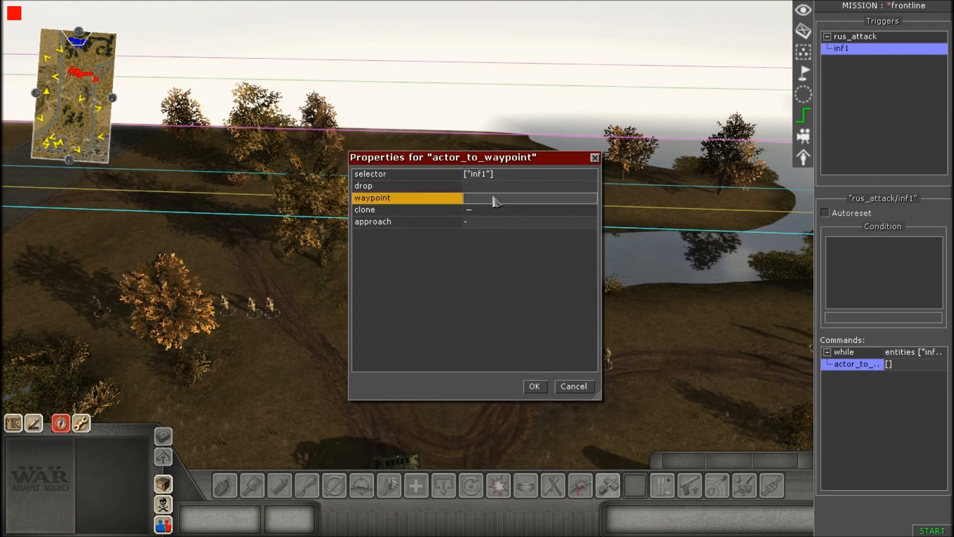
click(469, 210)
click(478, 222)
click(485, 265)
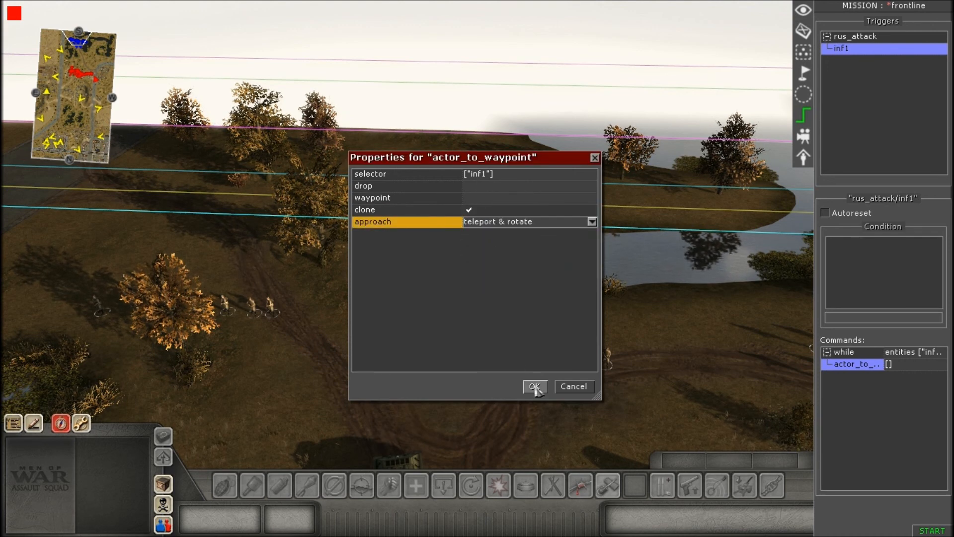
click(534, 386)
- Check the waypoint numbers in the infantry group and set the actor_to_waypoint command's waypoint to 0
click(805, 73)
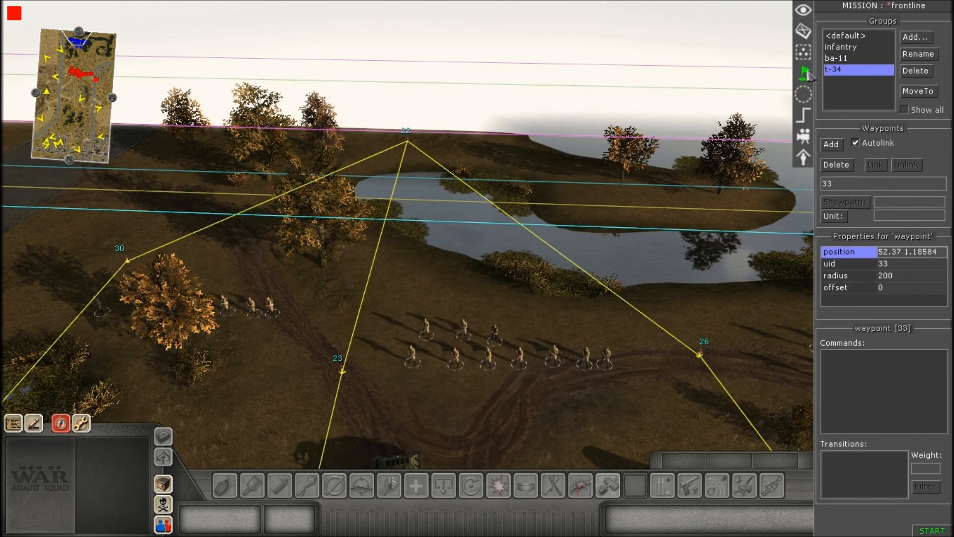
click(840, 48)
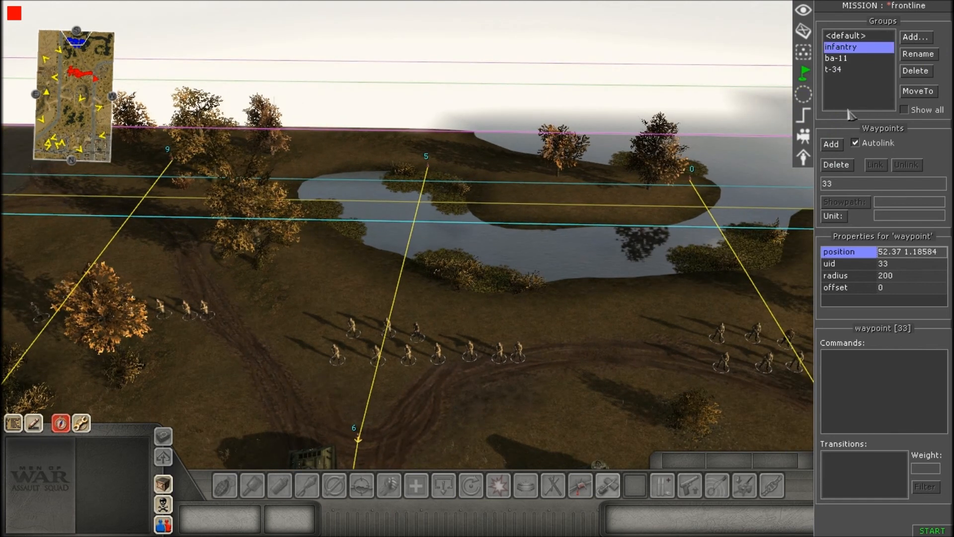
click(804, 115)
double_click(845, 364)
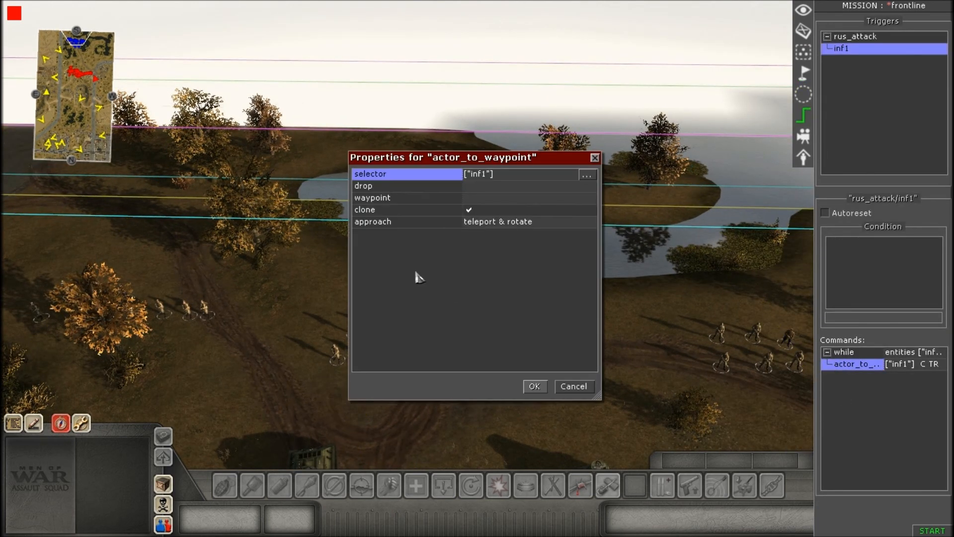
click(470, 199)
click(469, 209)
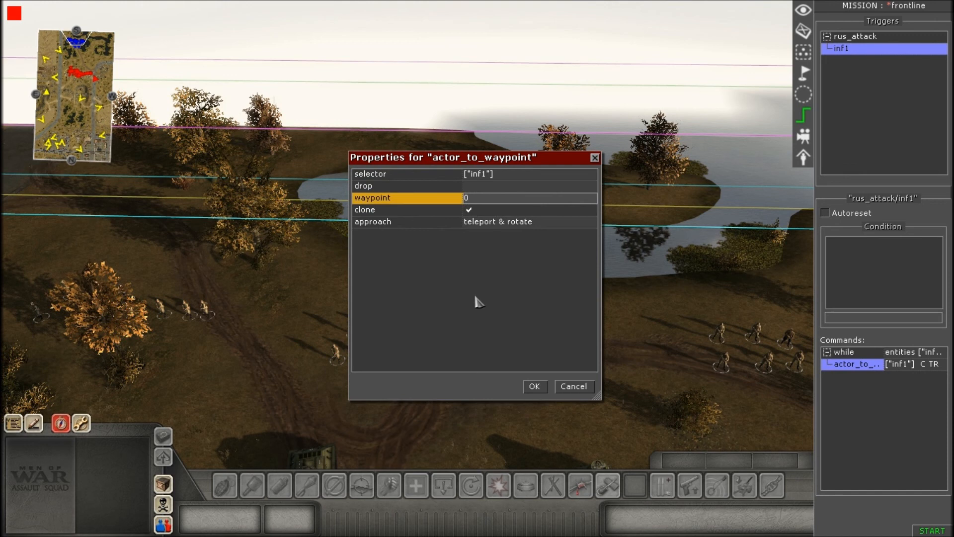
click(535, 386)
- Add an actor_state command after actor_to_waypoint in the while loop and set its selector to the inf1 tag
right_click(866, 373)
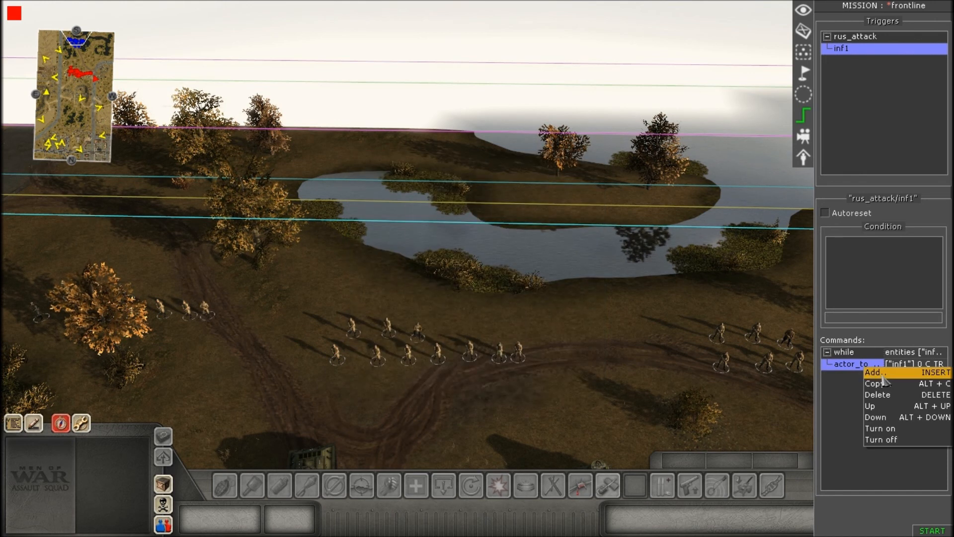
click(882, 377)
double_click(438, 184)
click(577, 175)
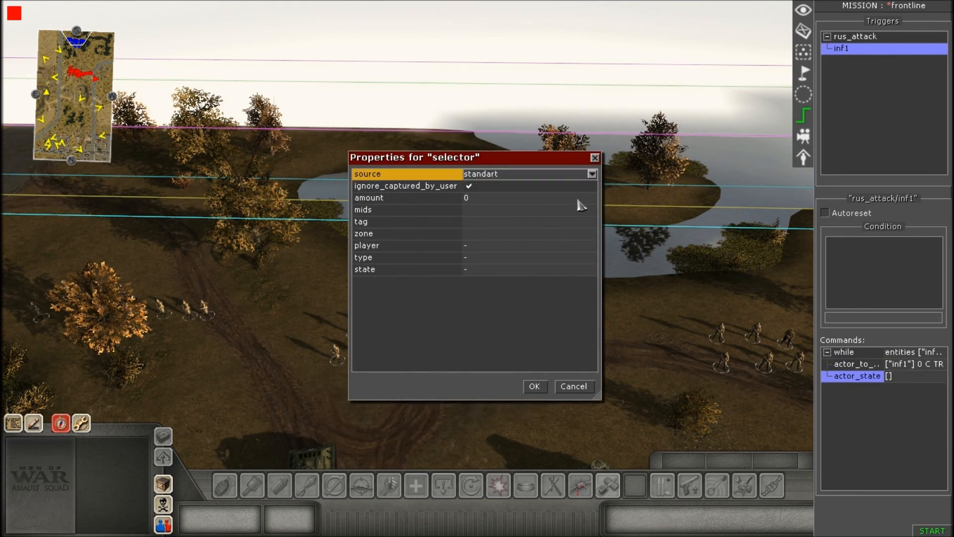
click(584, 224)
click(591, 222)
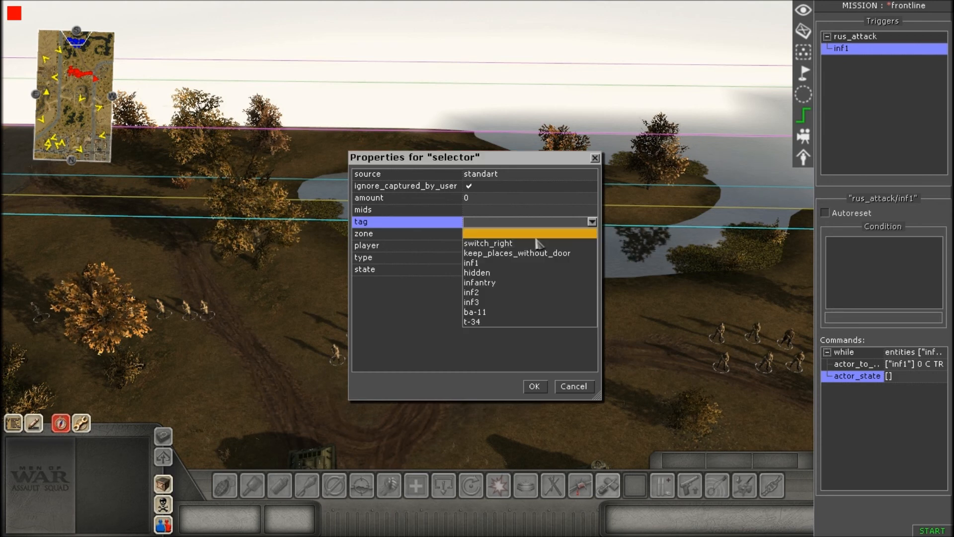
click(482, 263)
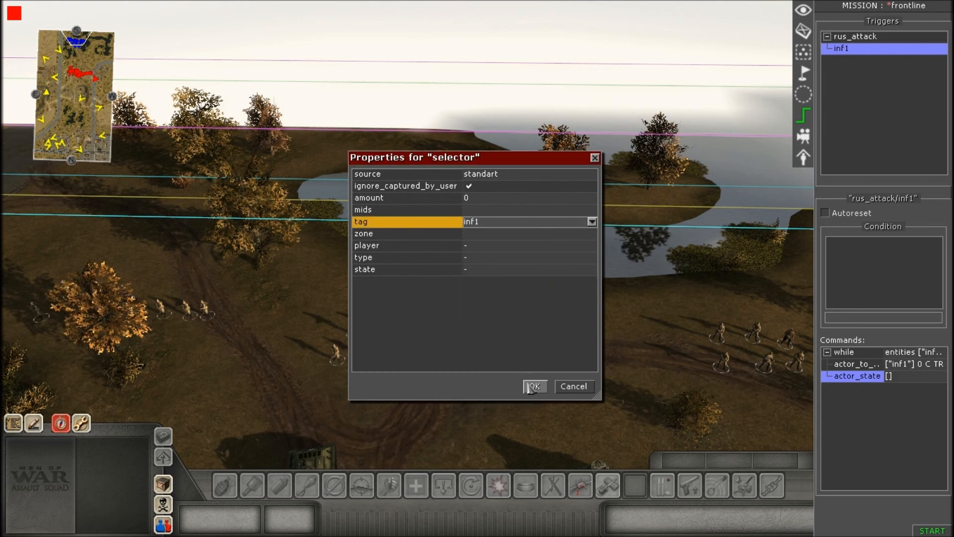
click(534, 387)
- Set the actor_state command's control to AI, fire_mode to open and move_mode to free
click(478, 199)
click(480, 201)
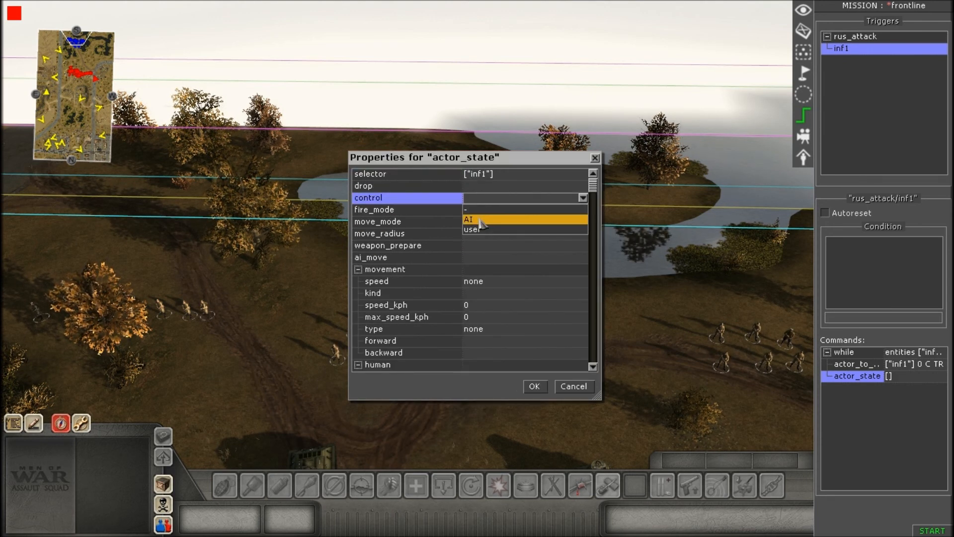
click(477, 221)
click(480, 210)
click(481, 211)
click(481, 251)
click(481, 222)
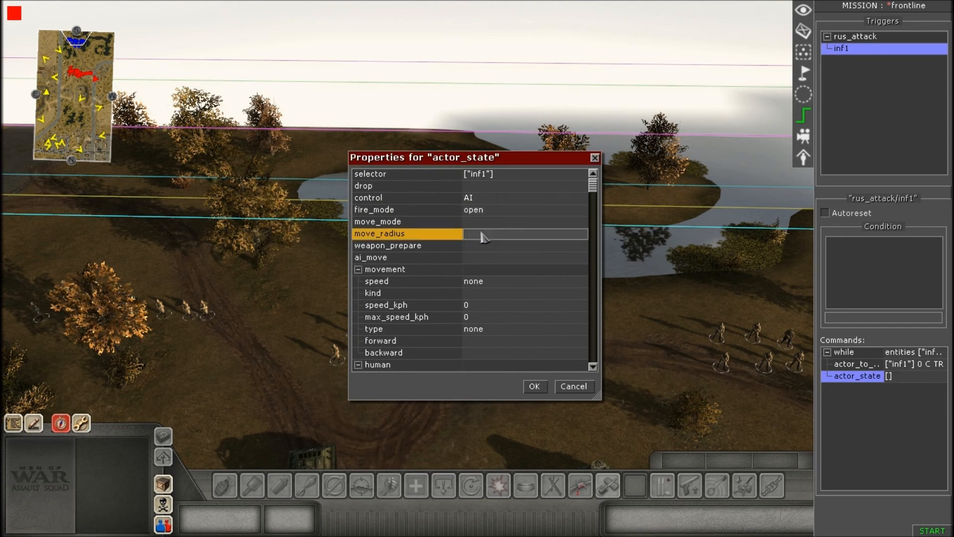
click(485, 221)
click(477, 263)
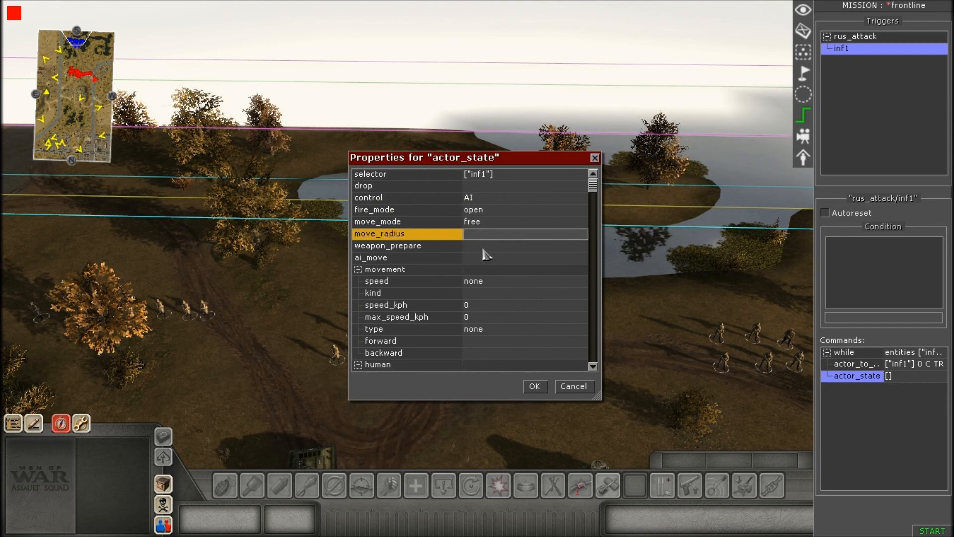
- Set the actor_state's weapon_prepare to on, ai_move to enable and movement speed to assault, and accept its properties
click(483, 245)
click(483, 246)
click(476, 268)
click(481, 258)
click(481, 257)
click(480, 289)
click(485, 281)
click(485, 281)
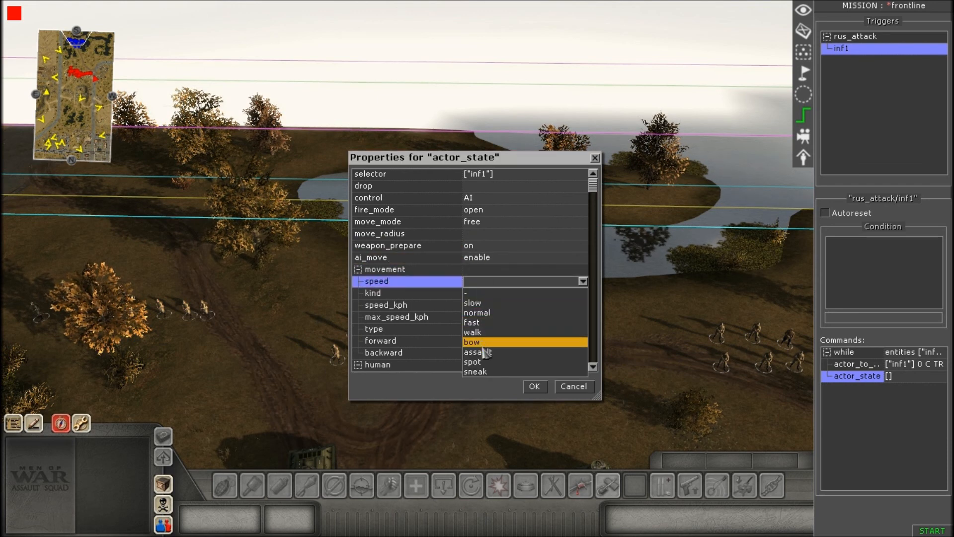
click(484, 351)
scroll(499, 343, down, 2)
click(535, 387)
- Add a delay command with a time of 50 at the end of the while loop
right_click(865, 382)
click(878, 388)
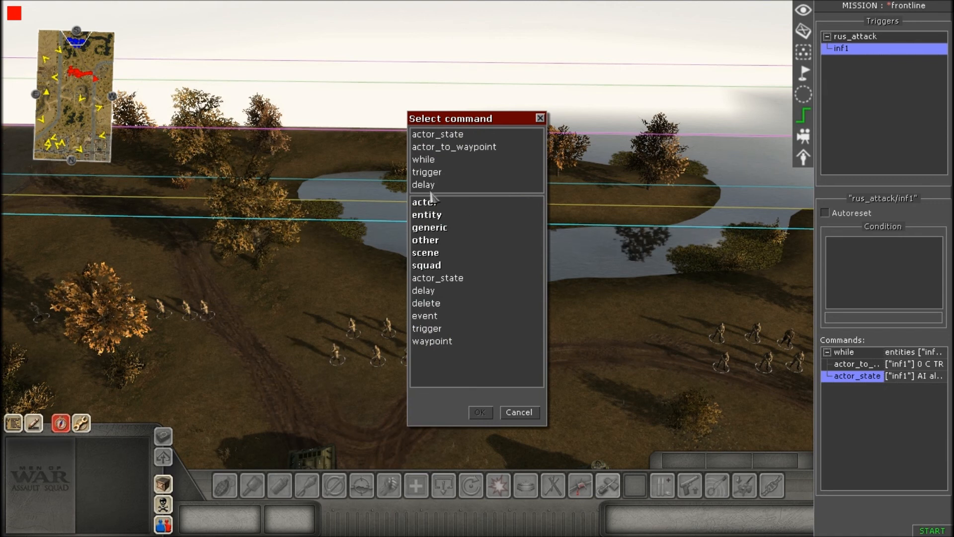
double_click(430, 188)
click(491, 175)
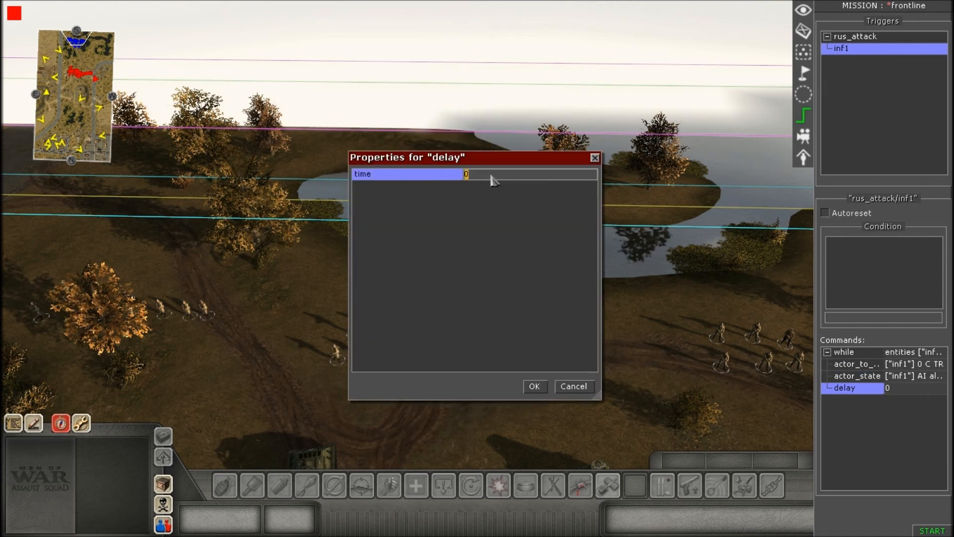
text(5)
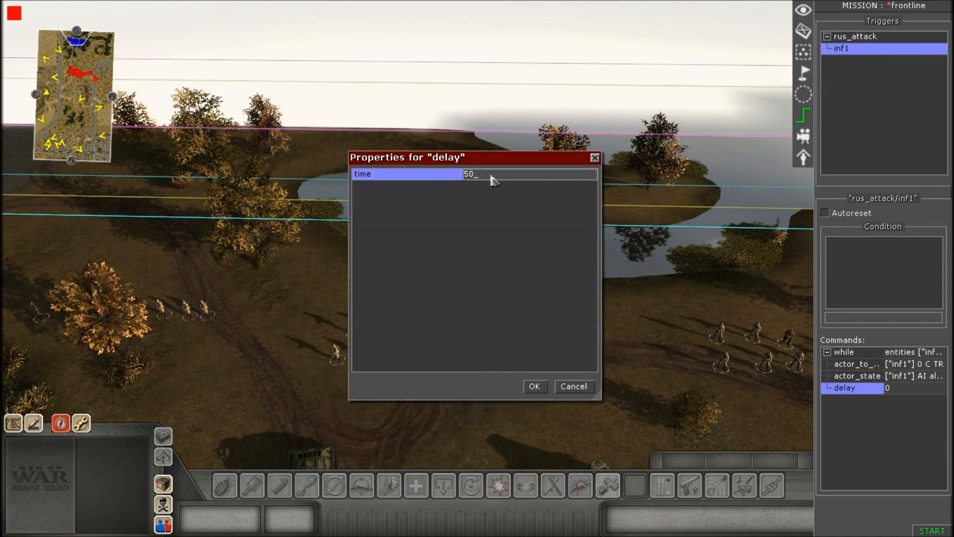
text(0)
key(Return)
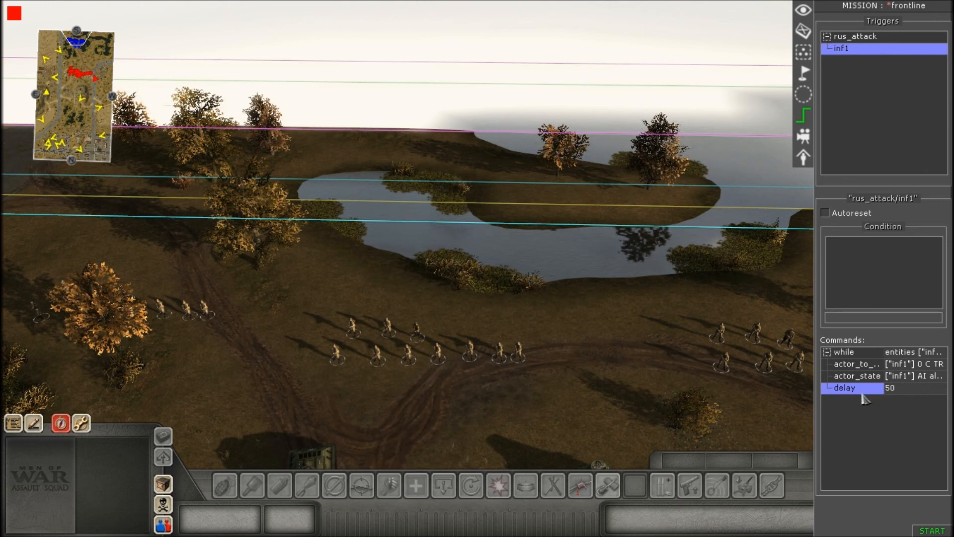
right_click(856, 391)
click(858, 398)
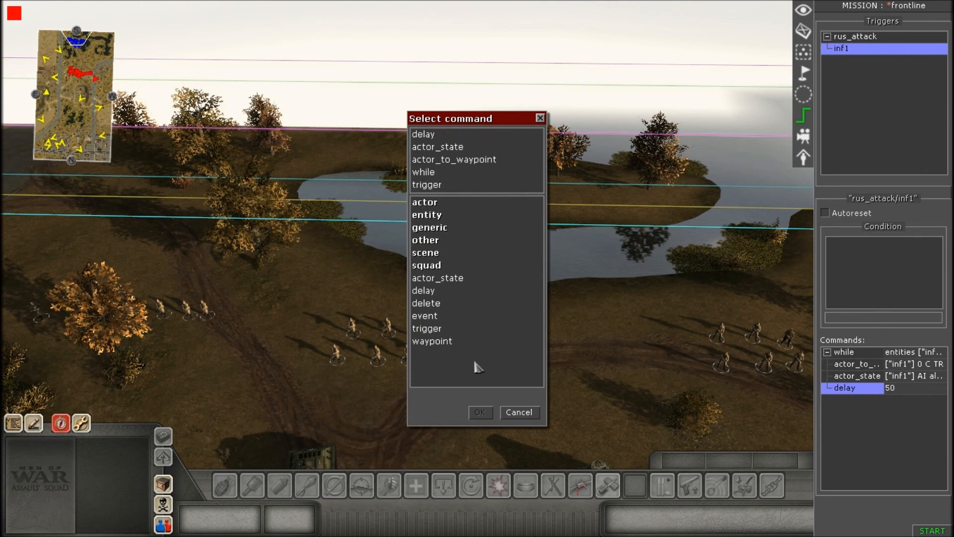
click(515, 411)
- Add a trigger command outside the while loop that switches off the rus_attack/inf1 trigger
right_click(847, 409)
click(835, 407)
right_click(856, 416)
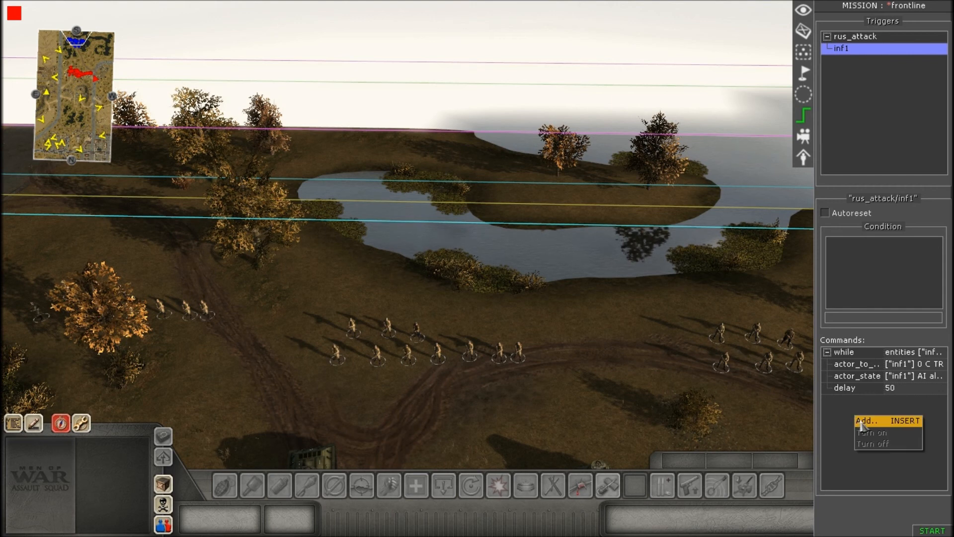
click(868, 421)
double_click(431, 332)
click(585, 175)
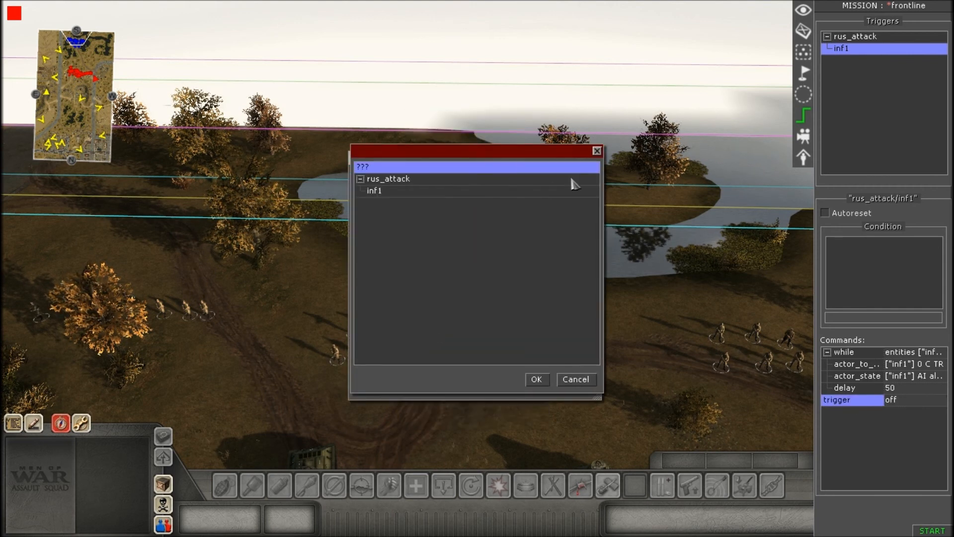
click(390, 193)
click(536, 379)
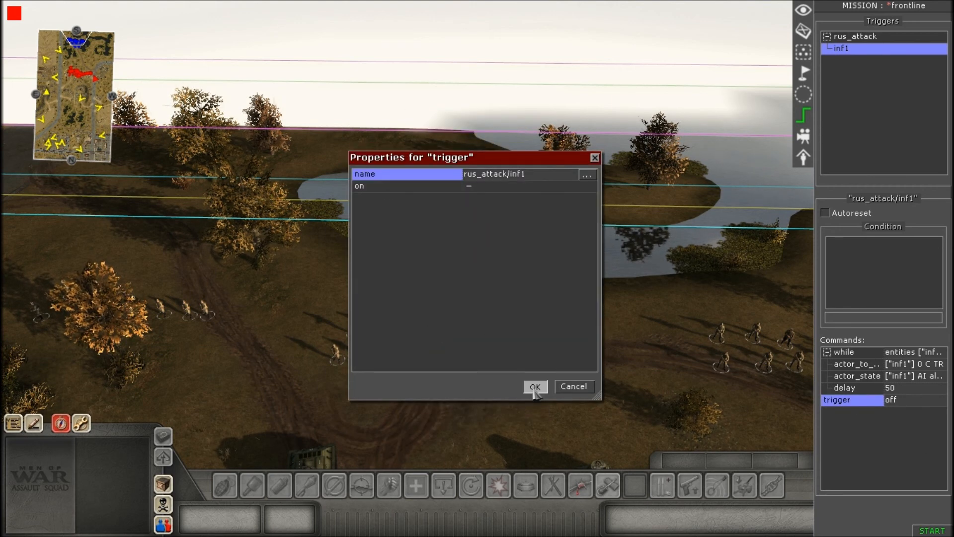
click(535, 386)
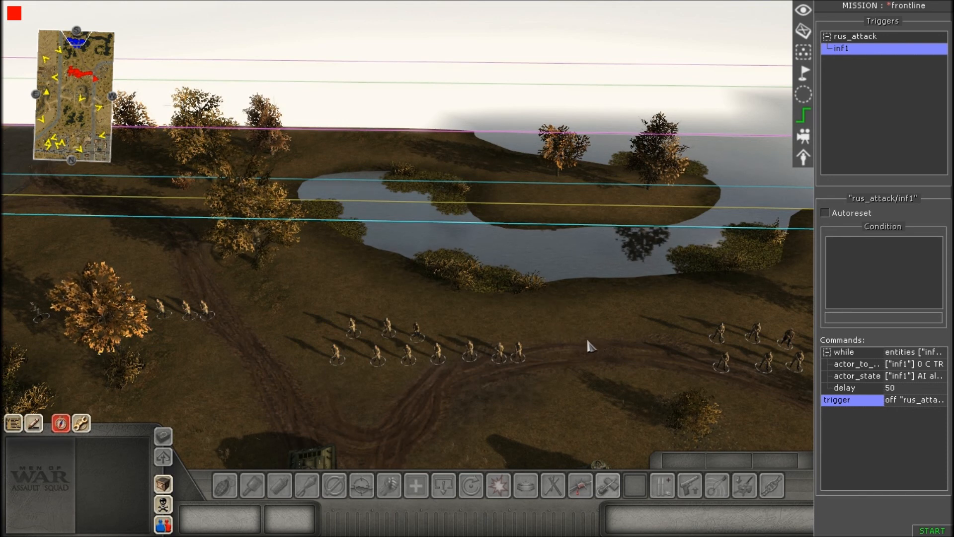
- Set the while loop's delay time to 35
drag(603, 354, 599, 353)
middle_drag(599, 353, 301, 219)
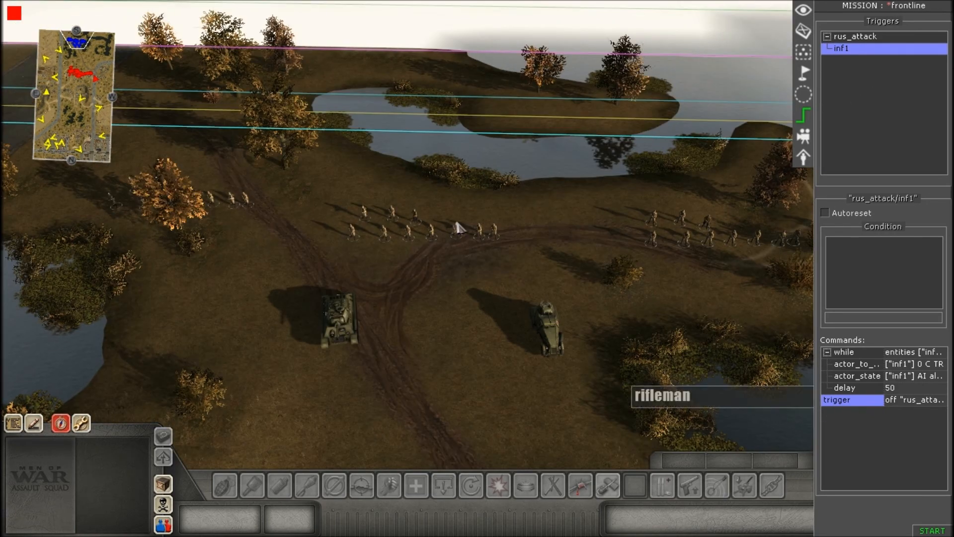
double_click(848, 389)
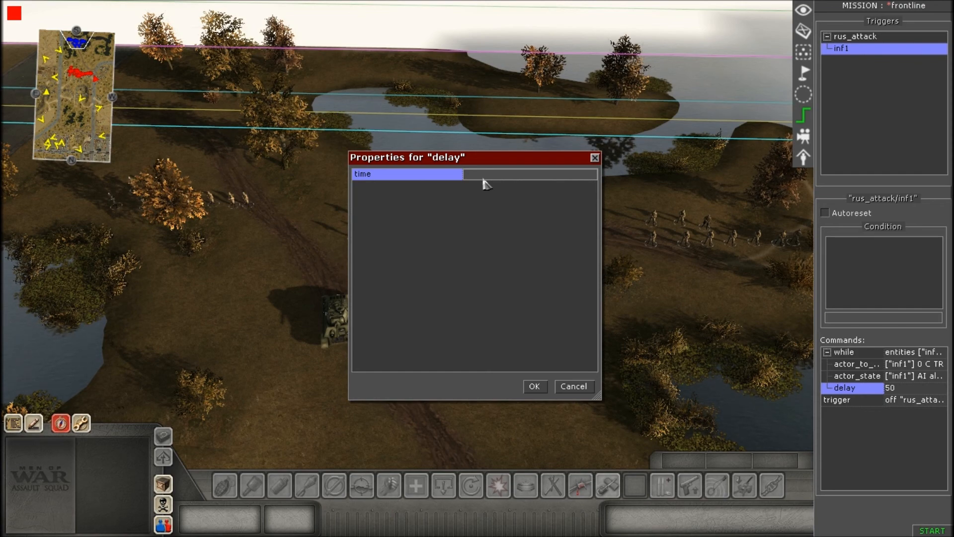
key(Return)
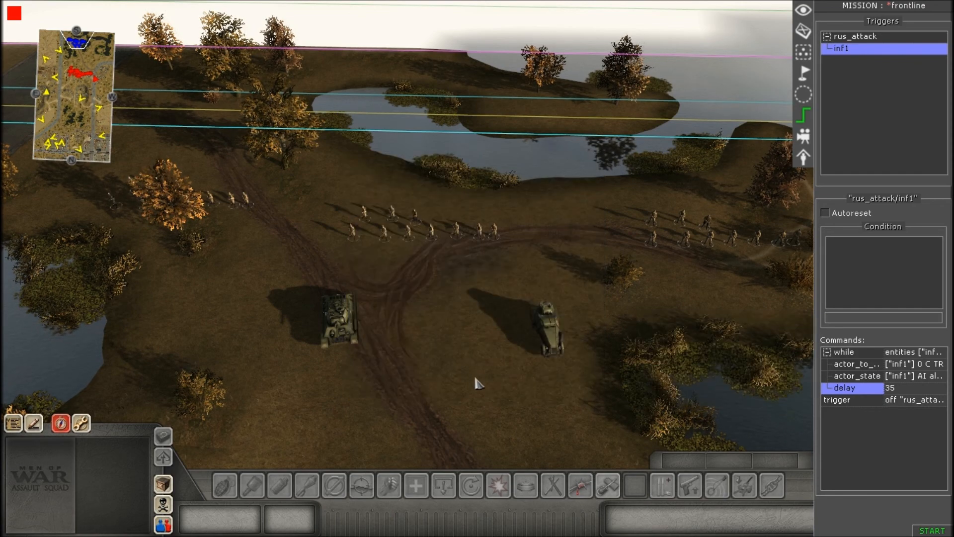
- Review the while command's entity selector and count condition
scroll(481, 347, up, 3)
middle_drag(481, 348, 759, 385)
middle_drag(552, 290, 911, 412)
double_click(855, 352)
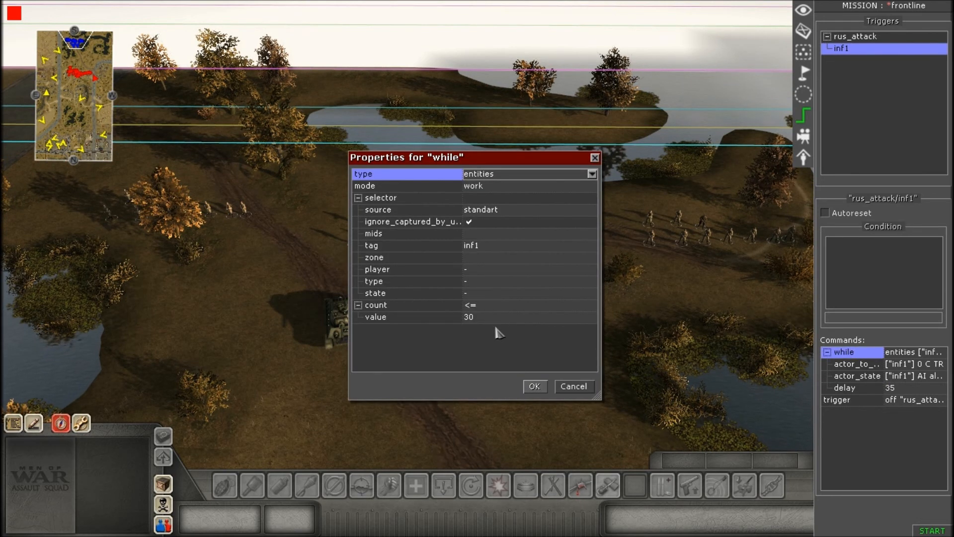
click(531, 386)
- Start the mission and follow the first cloned infantry squad as it advances along its waypoints
key(F1)
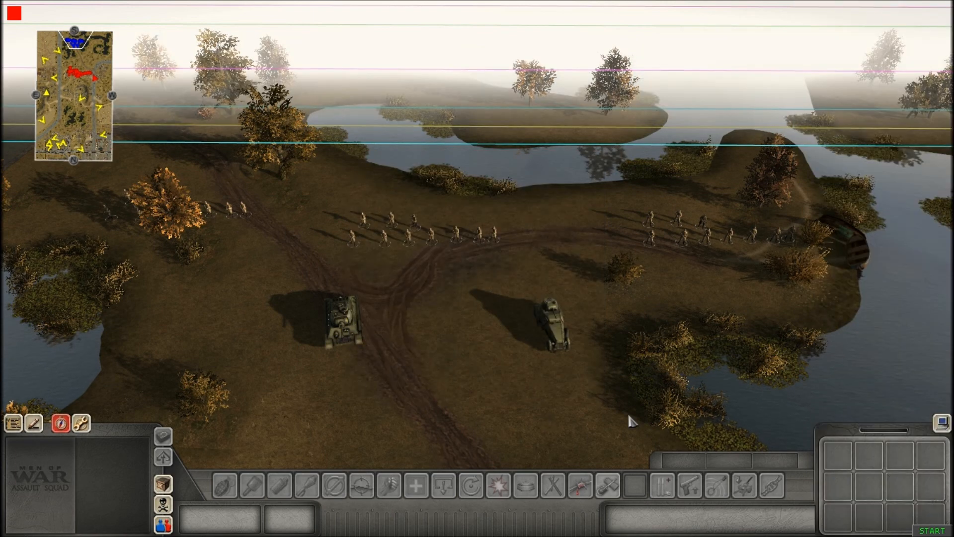
click(917, 533)
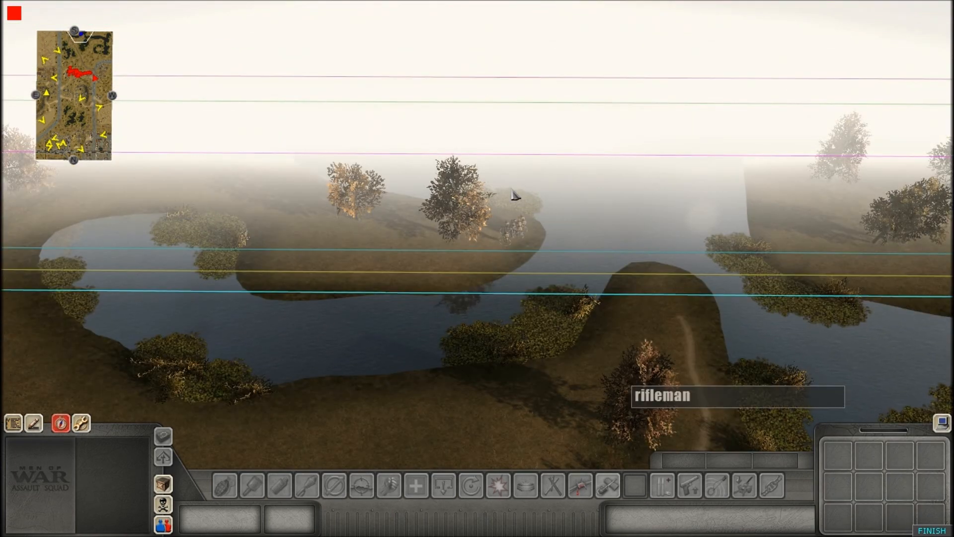
scroll(515, 196, up, 3)
middle_drag(535, 275, 298, 283)
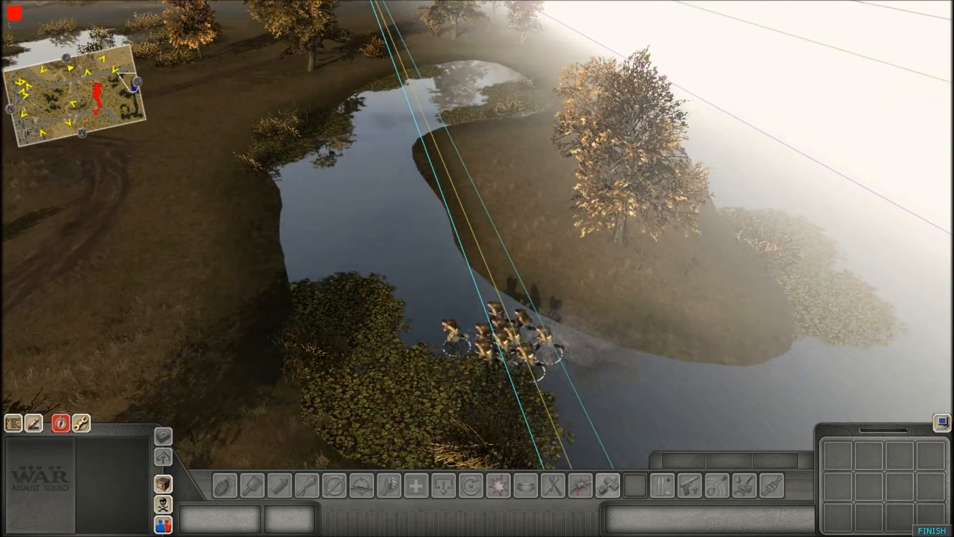
scroll(219, 303, down, 2)
middle_drag(219, 303, 650, 349)
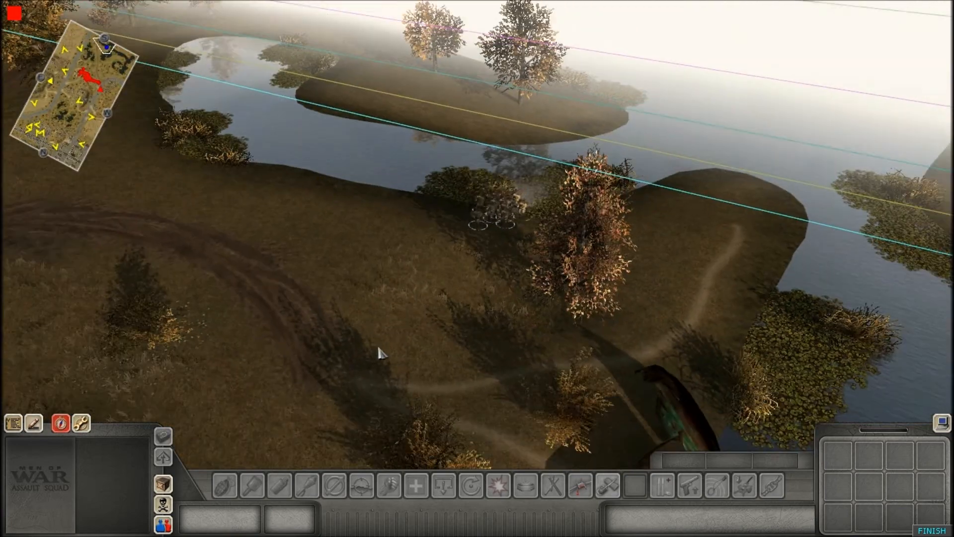
scroll(379, 348, down, 1)
middle_drag(379, 348, 318, 468)
scroll(305, 403, down, 1)
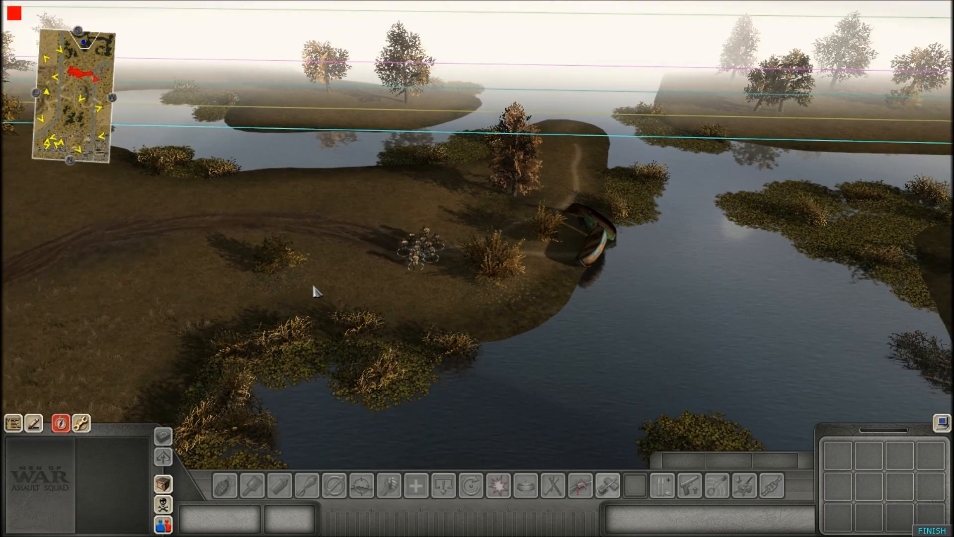
middle_drag(313, 290, 248, 351)
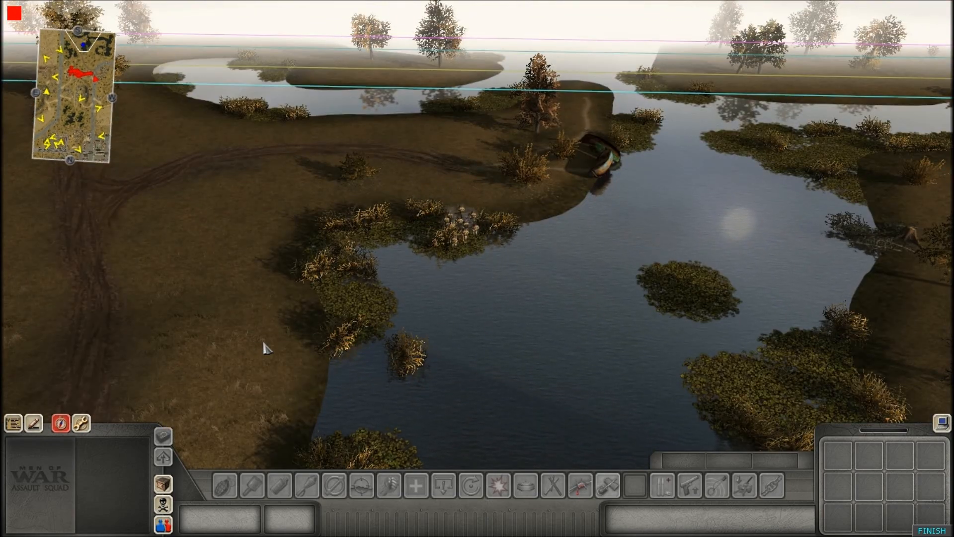
scroll(341, 331, up, 2)
scroll(446, 315, down, 3)
middle_drag(418, 316, 383, 351)
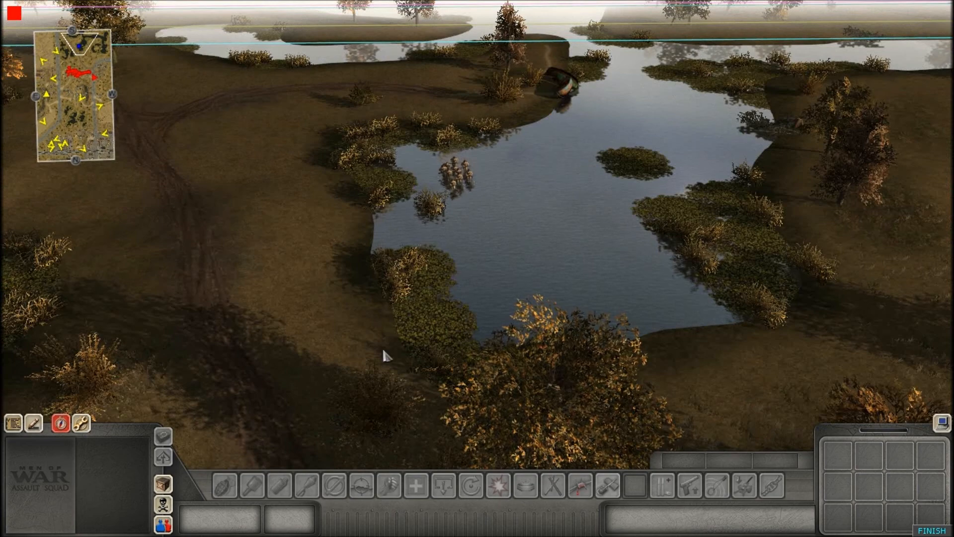
scroll(373, 322, up, 1)
scroll(396, 315, down, 2)
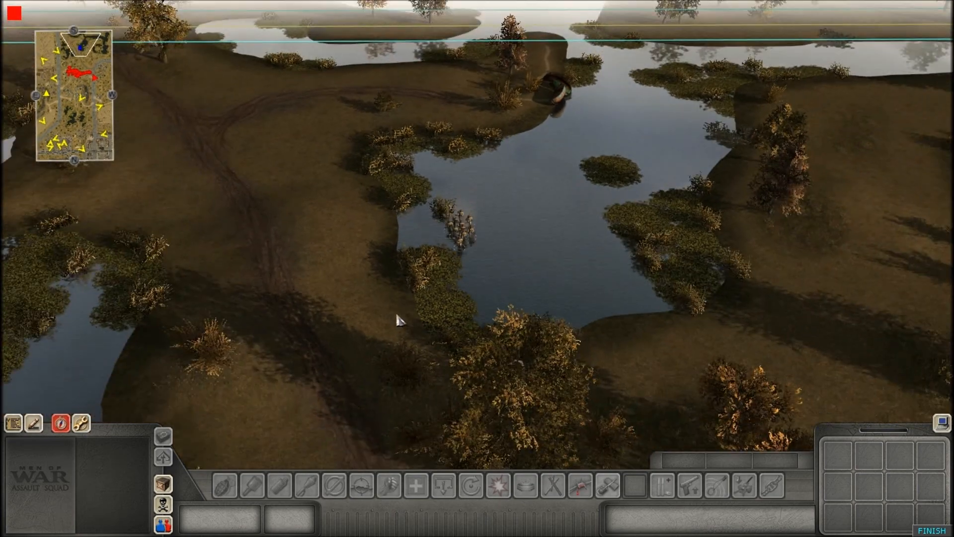
mouse_move(402, 535)
scroll(357, 297, down, 2)
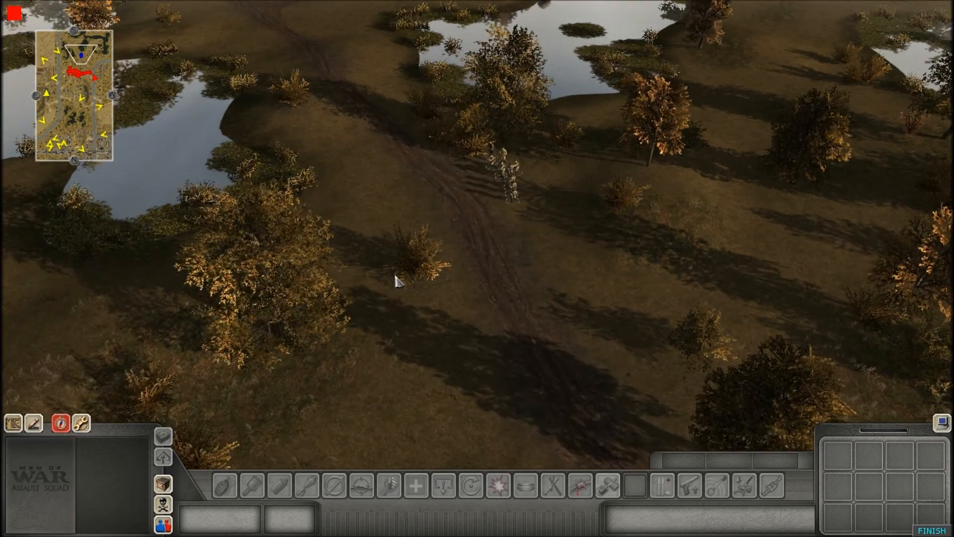
- Watch how the advancing infantry squad behaves on its approach to the enemy lines and under fire
mouse_move(426, 1)
middle_drag(427, 149, 513, 199)
key(Right)
middle_drag(478, 276, 592, 278)
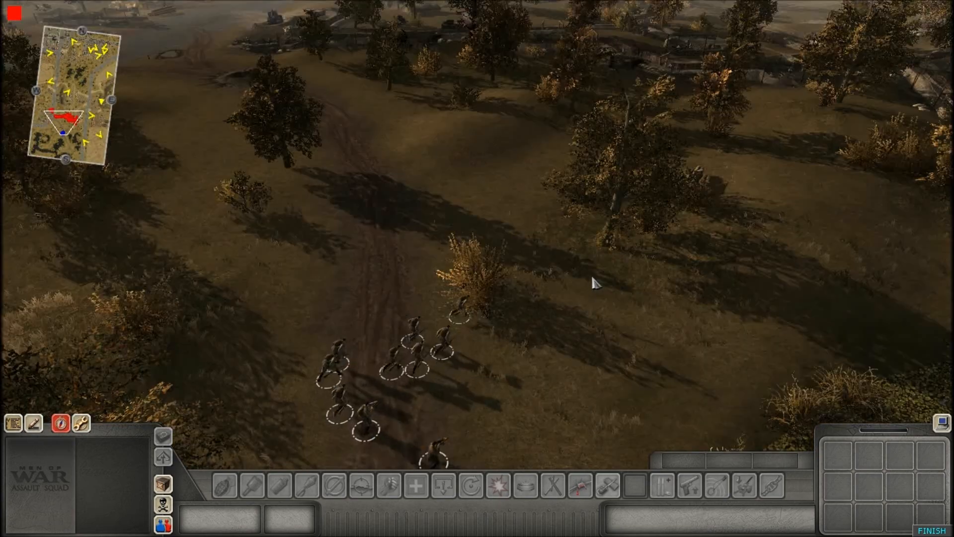
scroll(477, 238, down, 2)
middle_drag(476, 238, 584, 292)
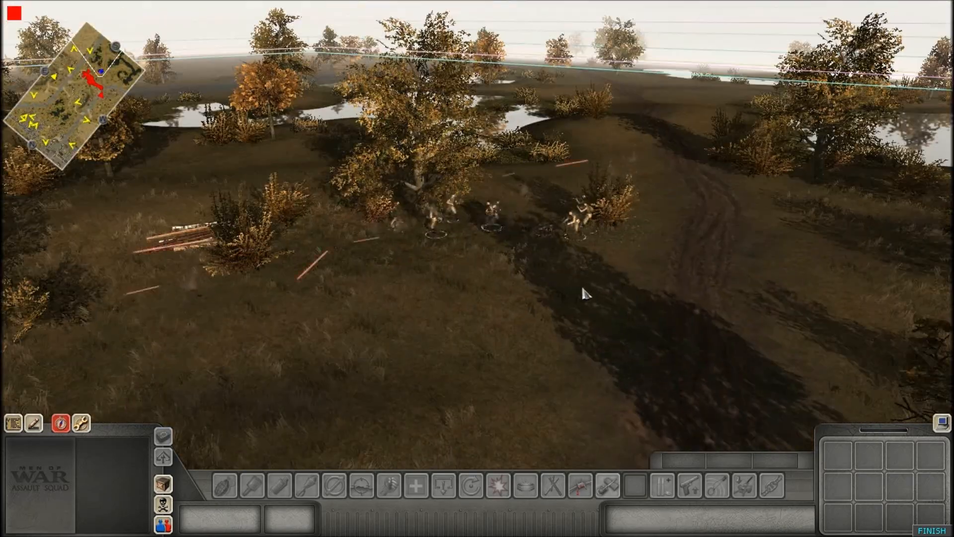
scroll(559, 290, up, 3)
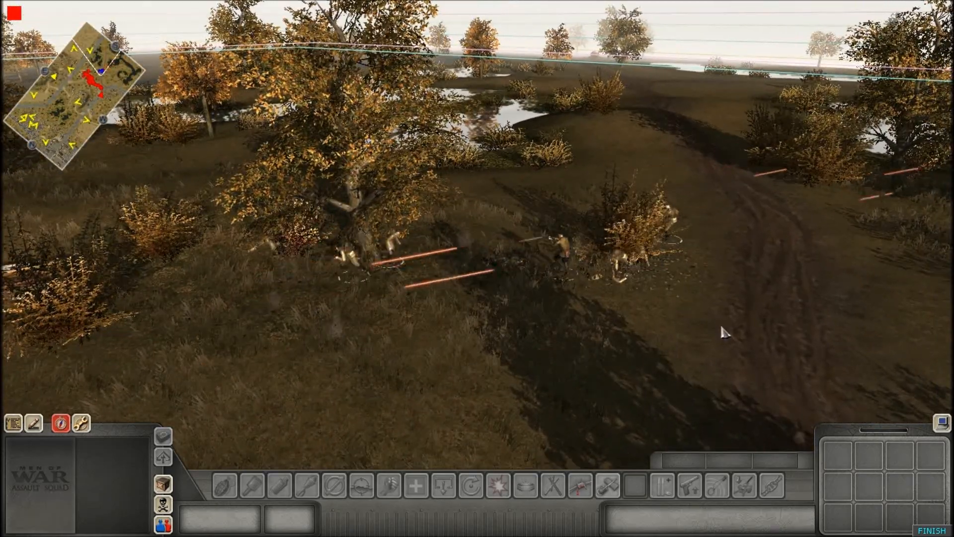
scroll(488, 331, down, 3)
- Check at the spawn area whether another infantry squad is cloned and sent out
middle_drag(487, 331, 475, 276)
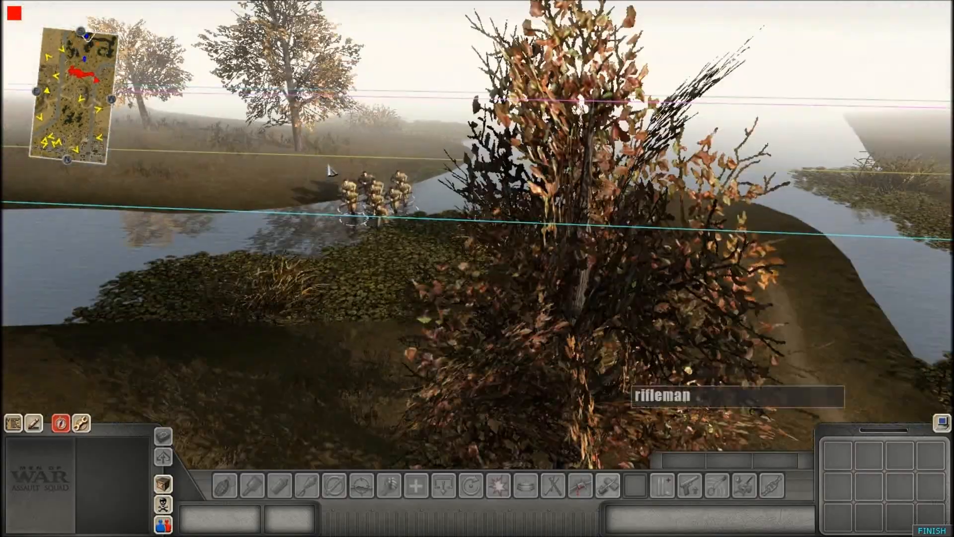
middle_drag(328, 166, 470, 288)
scroll(446, 283, down, 6)
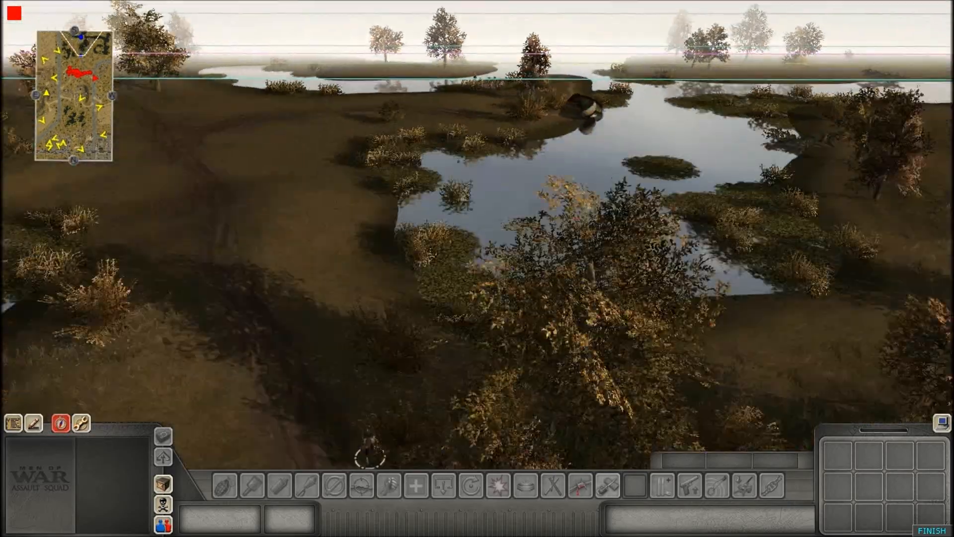
- Check the spawn area near the boat and watch how the cloned infantry squad crosses the pond
scroll(420, 267, up, 8)
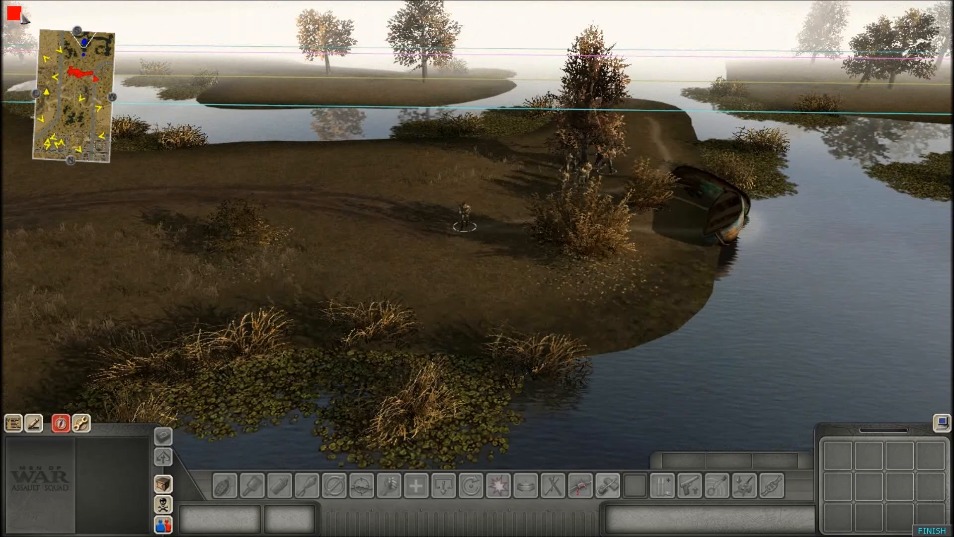
scroll(422, 279, up, 3)
scroll(545, 280, down, 3)
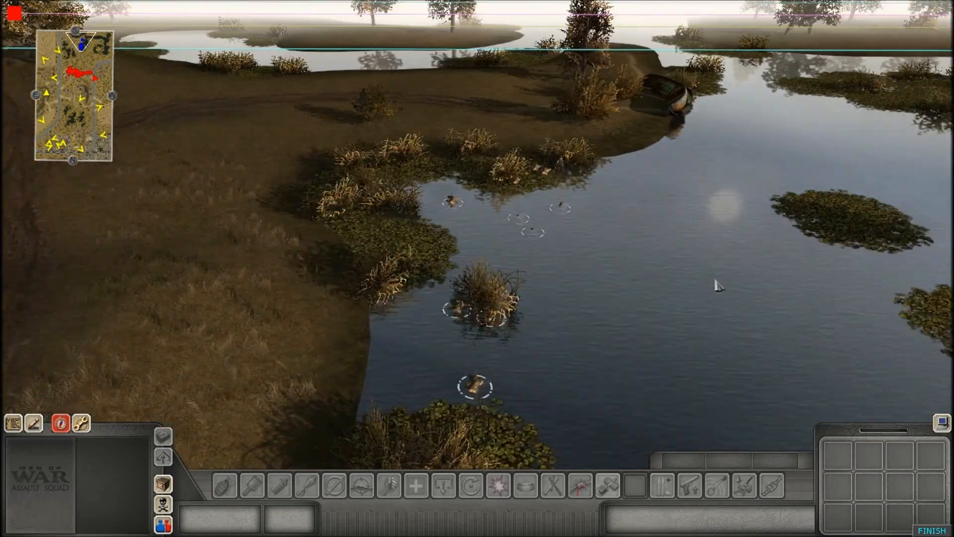
scroll(716, 286, up, 3)
scroll(549, 410, down, 1)
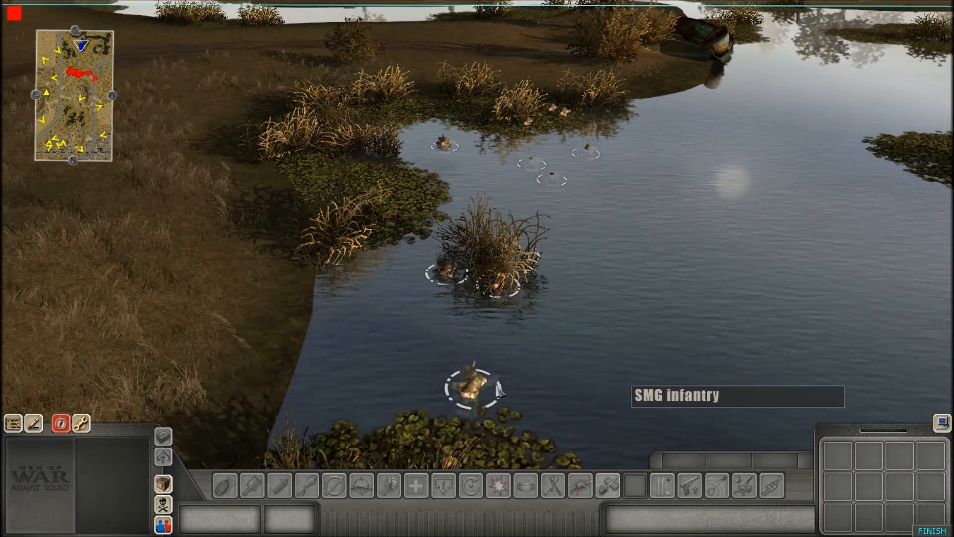
click(472, 387)
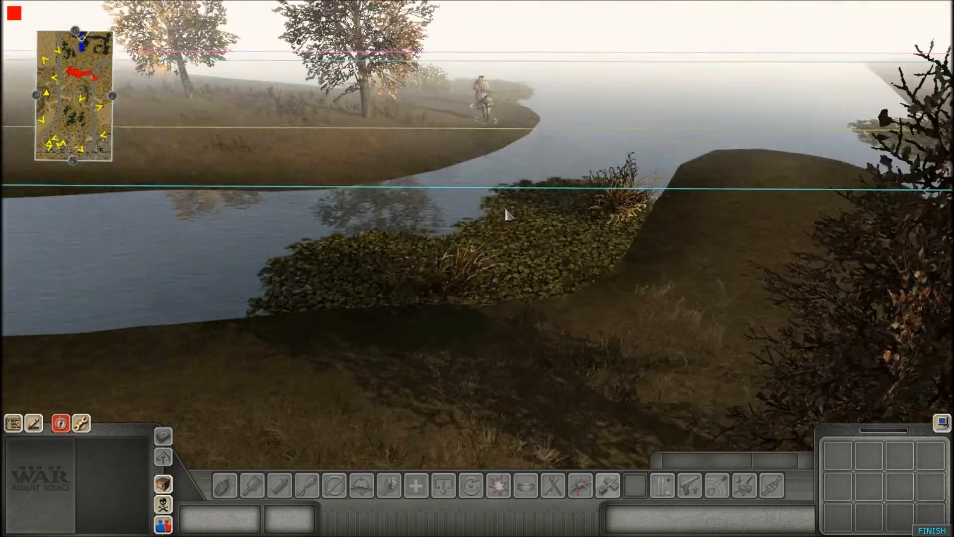
scroll(505, 209, up, 2)
middle_drag(596, 154, 423, 276)
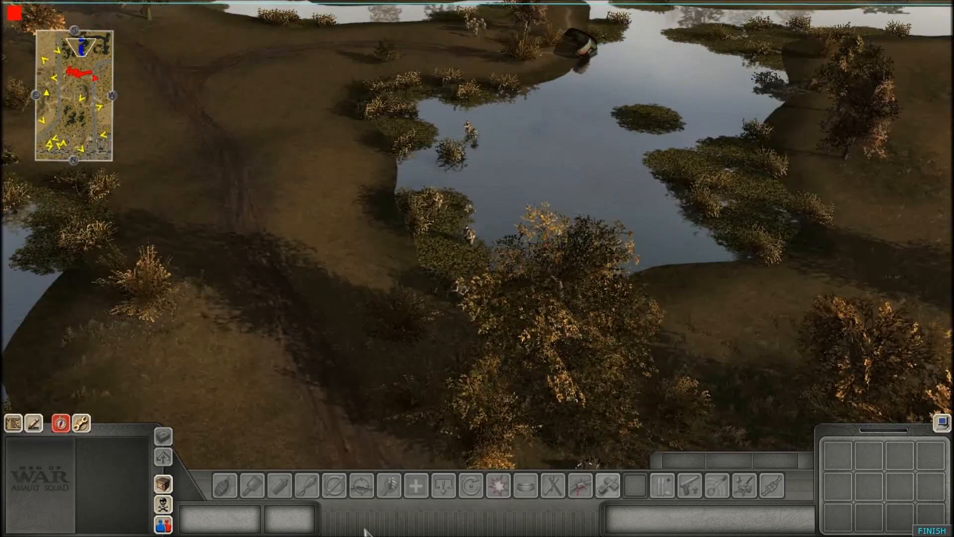
- Follow the cloned infantry squads as they advance around the pond and along the dirt road
key(Up)
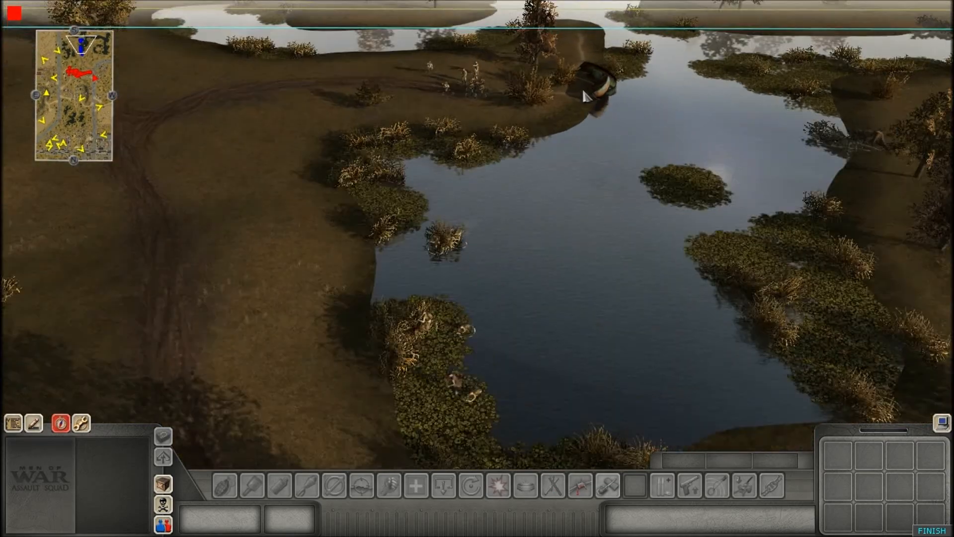
middle_drag(556, 201, 358, 181)
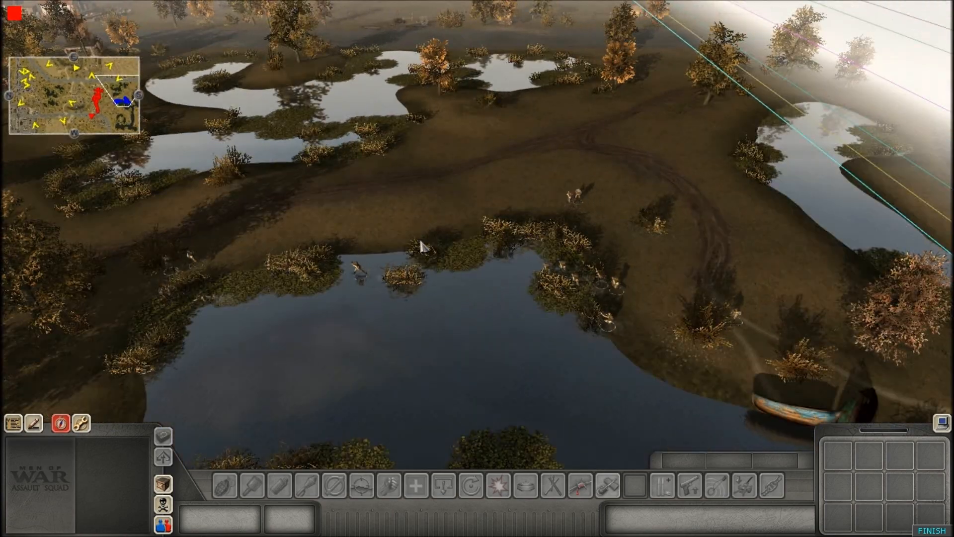
key(Left)
middle_drag(356, 313, 542, 320)
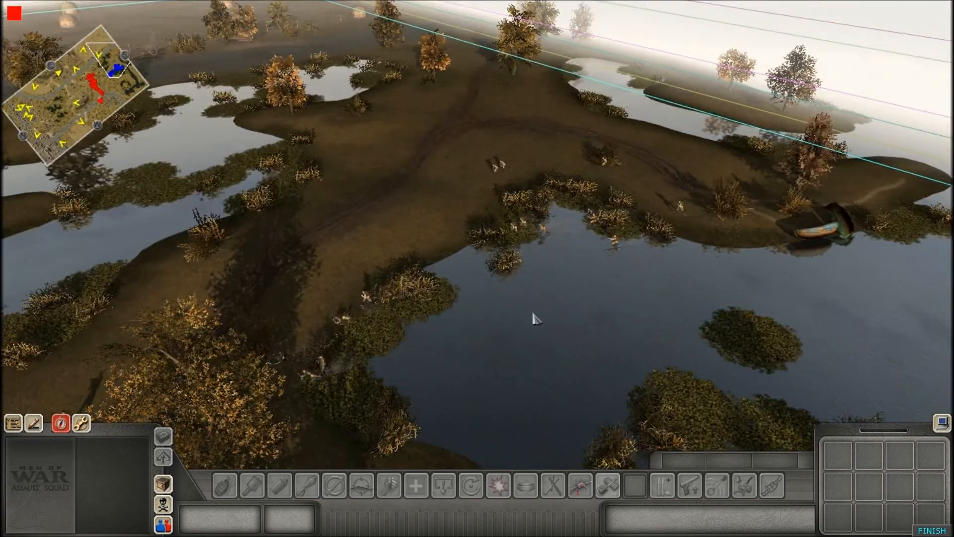
key(Pause)
click(516, 294)
middle_drag(516, 294, 547, 311)
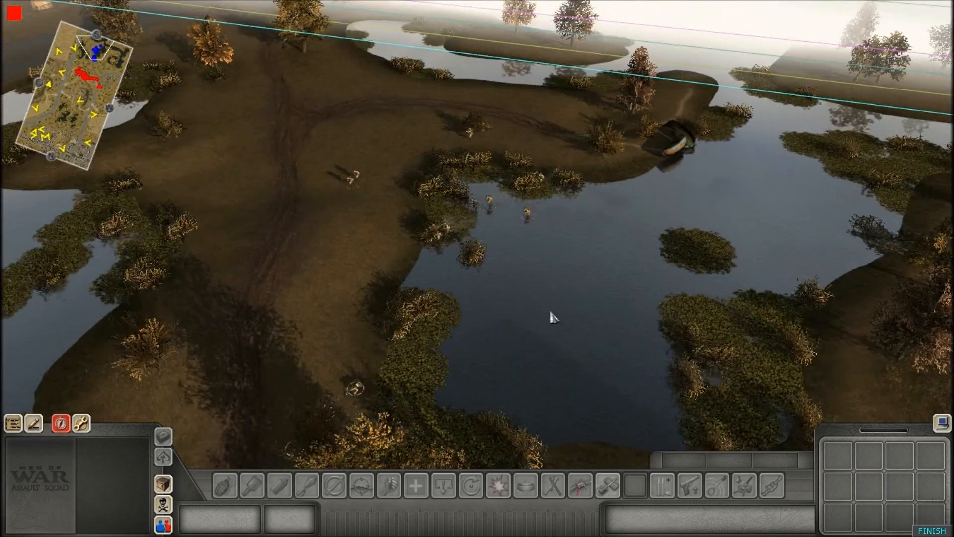
key(Down)
middle_drag(230, 308, 376, 362)
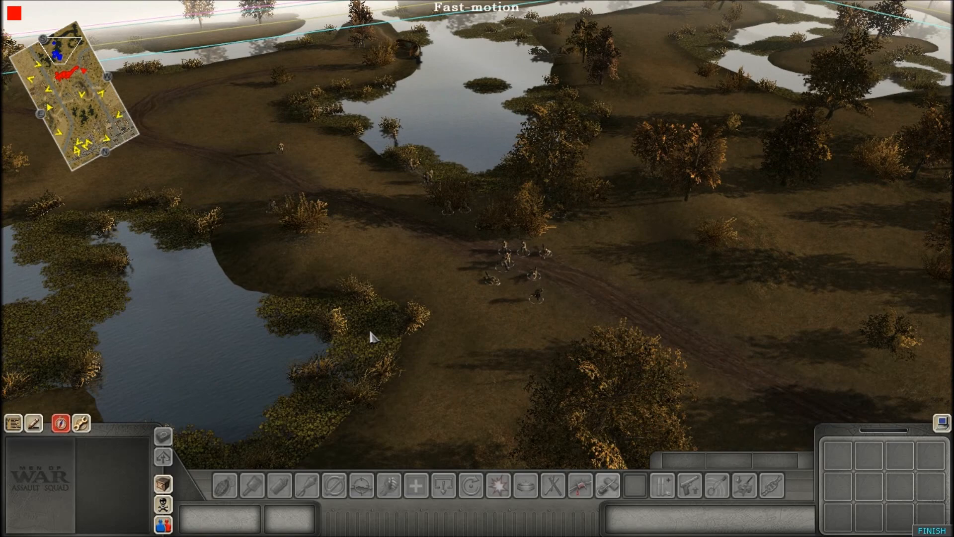
- Examine the squads' fight along the dirt road, toggling corpse highlighting to check the fallen soldiers
middle_drag(369, 332, 456, 385)
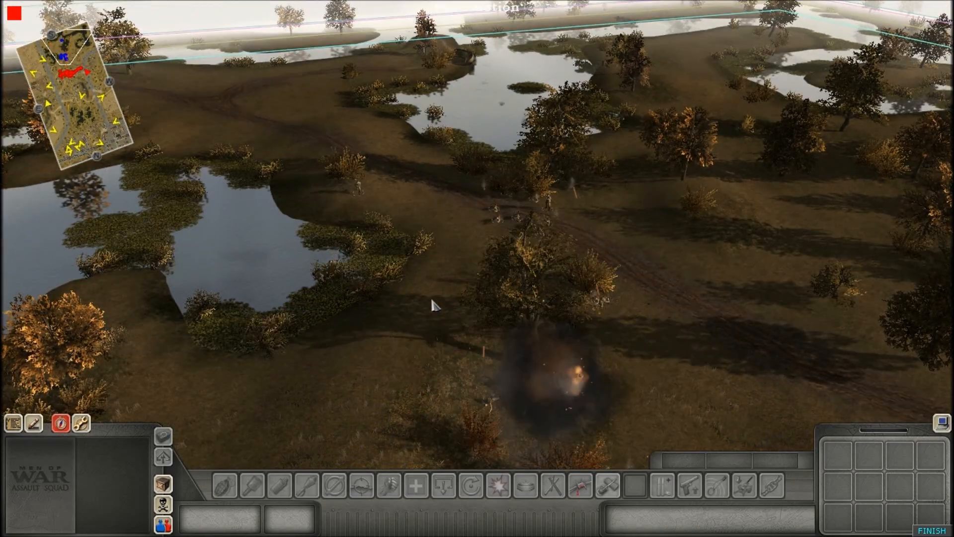
middle_drag(437, 305, 575, 207)
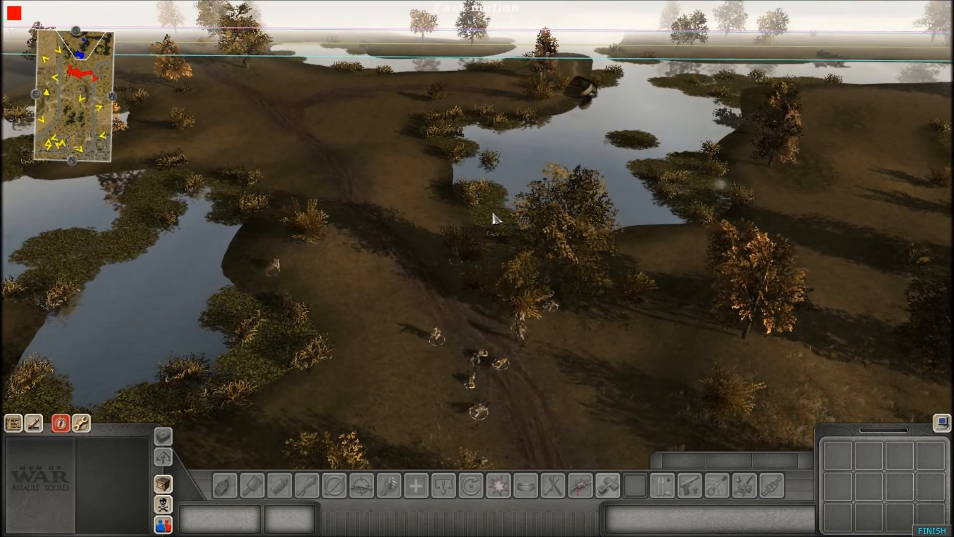
middle_drag(494, 219, 428, 277)
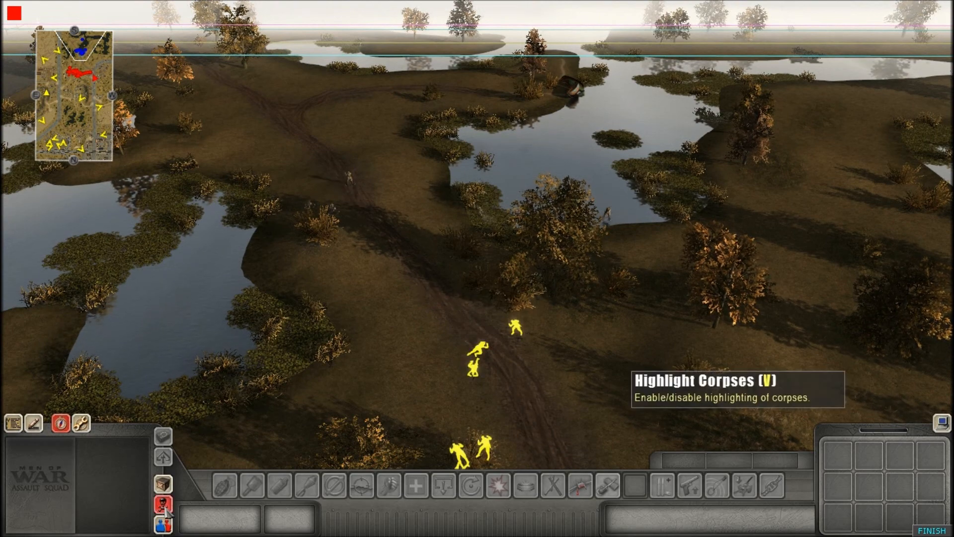
scroll(239, 347, down, 2)
click(163, 504)
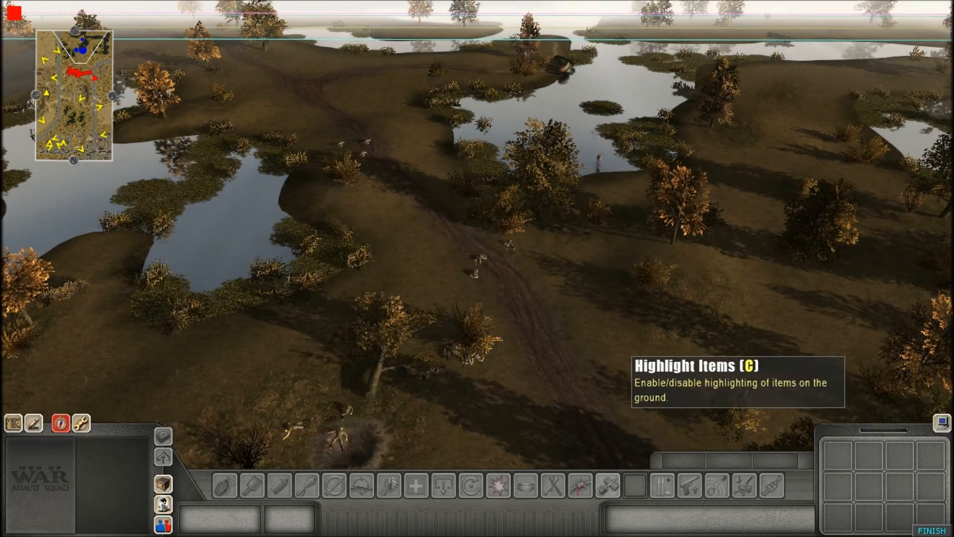
- Check the spawn area for new clones and watch the squads holding by the pond and the road
scroll(418, 178, up, 3)
scroll(417, 178, up, 3)
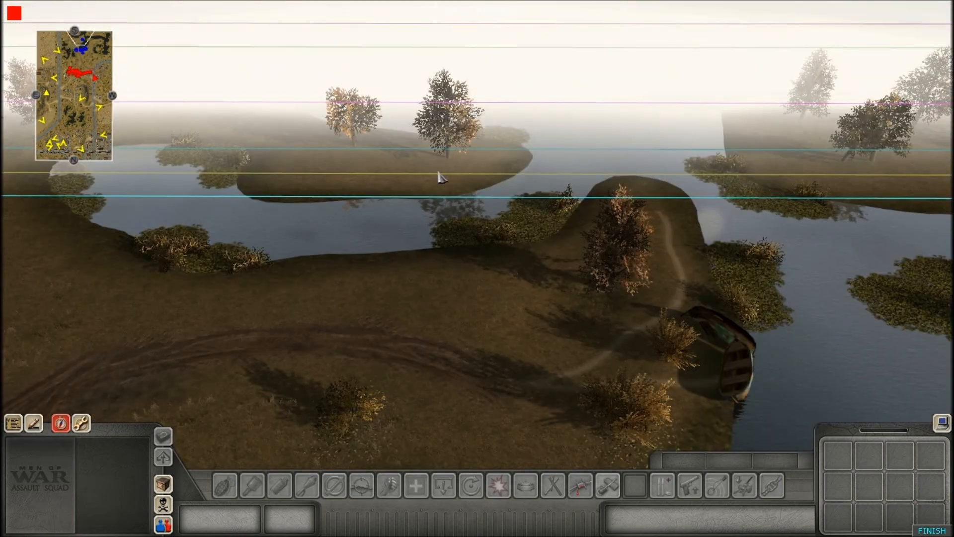
scroll(415, 283, down, 3)
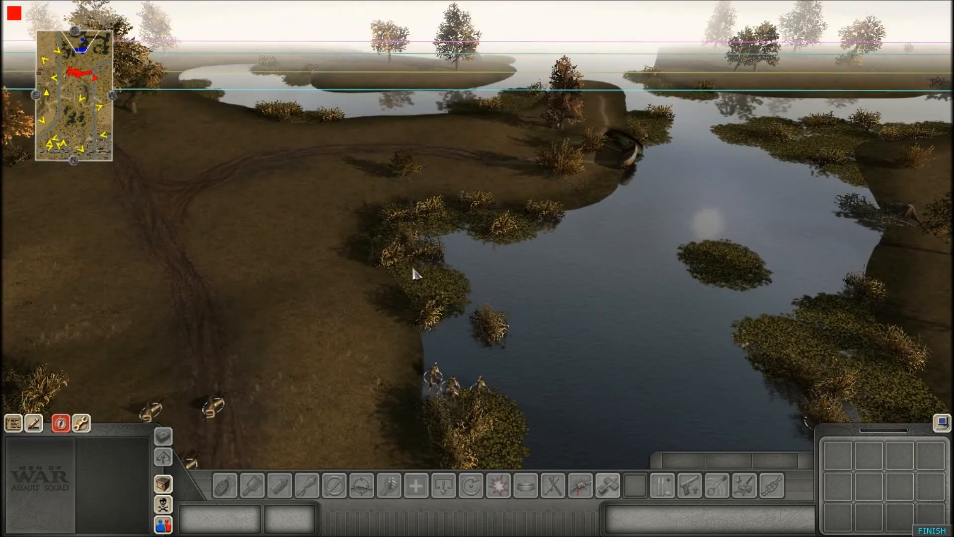
key(F11)
click(483, 294)
scroll(407, 332, down, 3)
scroll(451, 160, up, 3)
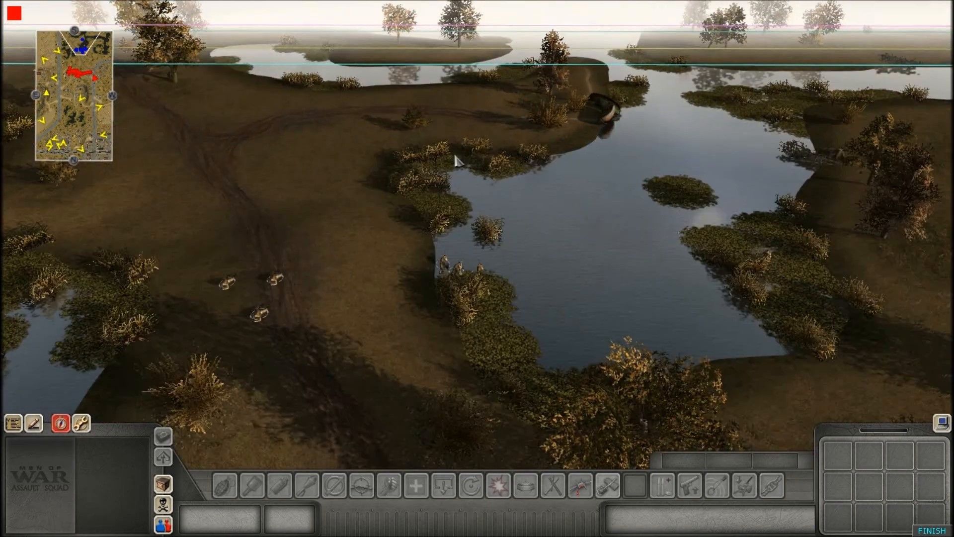
scroll(424, 256, up, 1)
scroll(413, 214, down, 1)
middle_drag(414, 213, 304, 267)
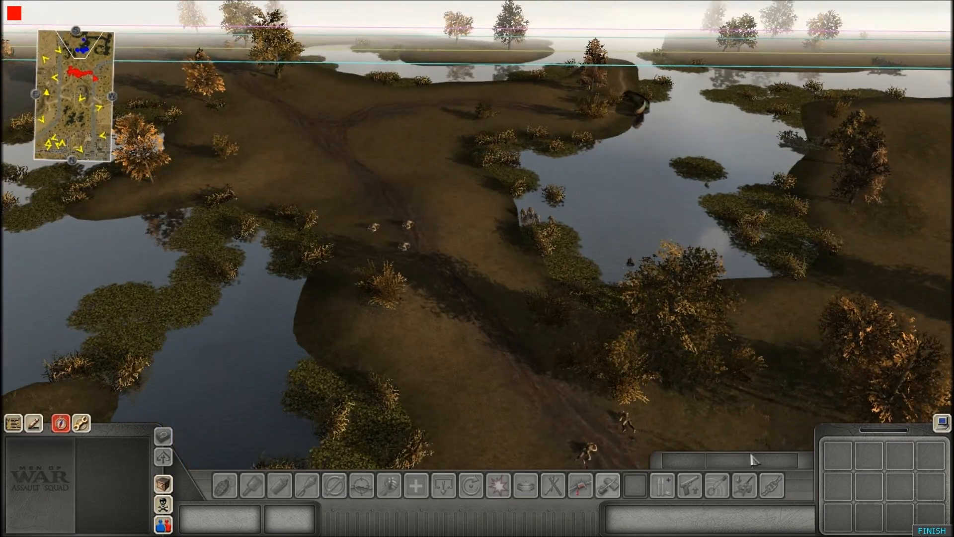
- End the mission test and add a trigger named rus_attack/inf2
click(926, 530)
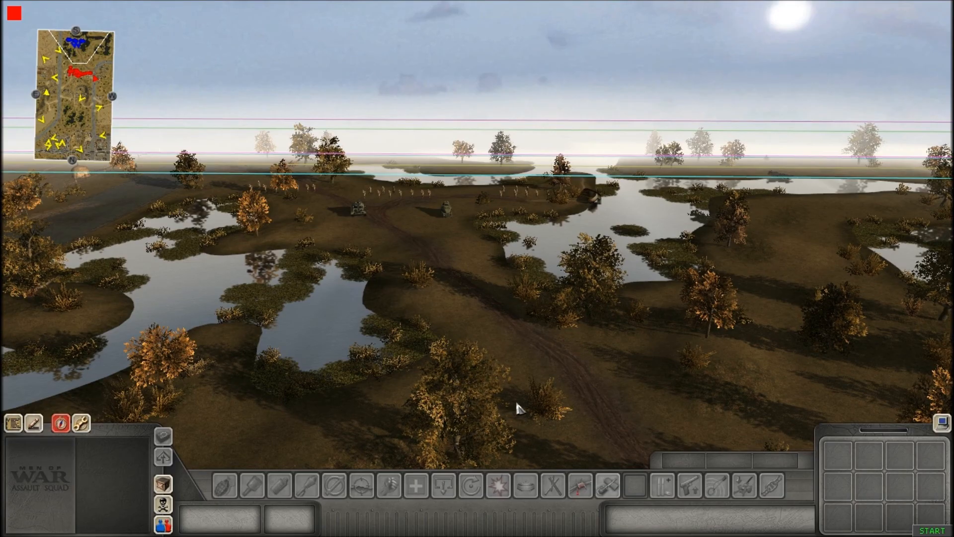
middle_drag(517, 403, 634, 176)
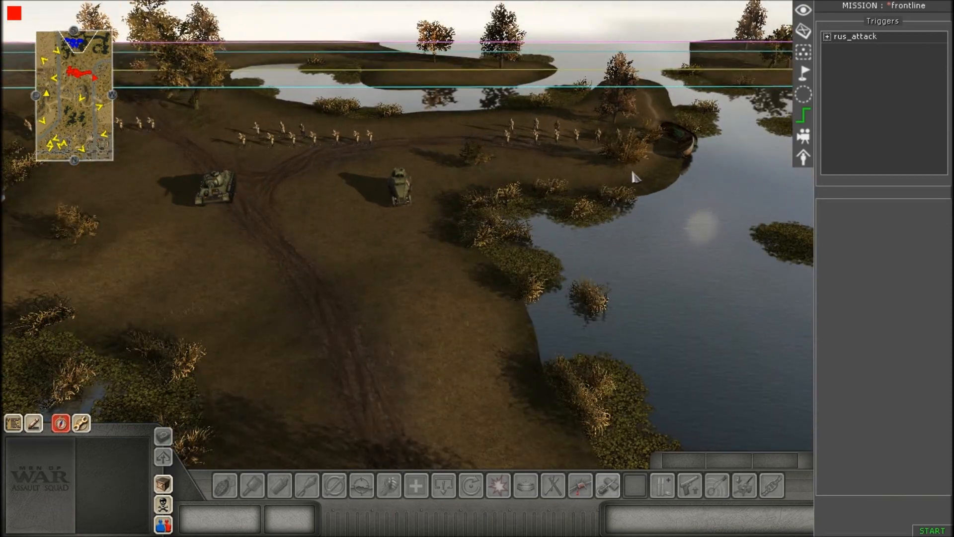
click(839, 49)
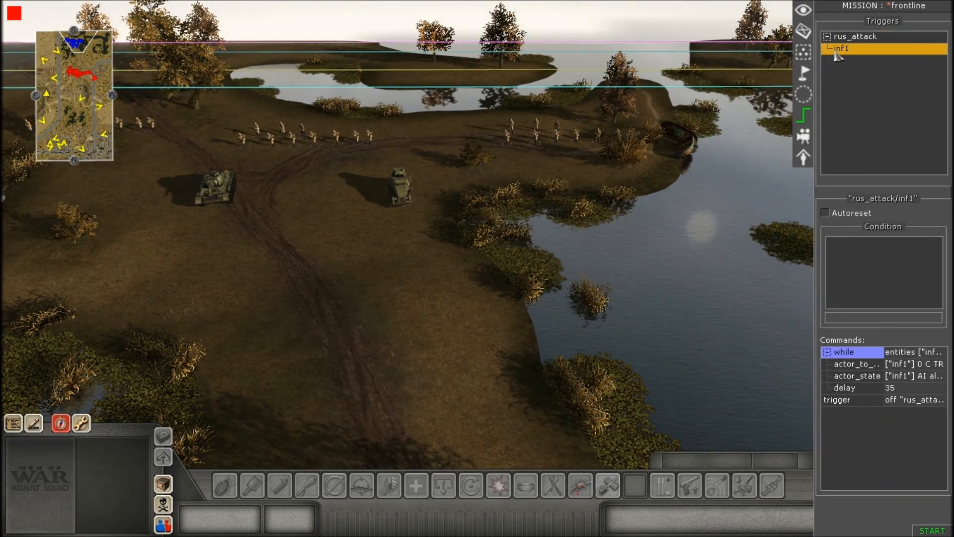
right_click(838, 47)
click(847, 74)
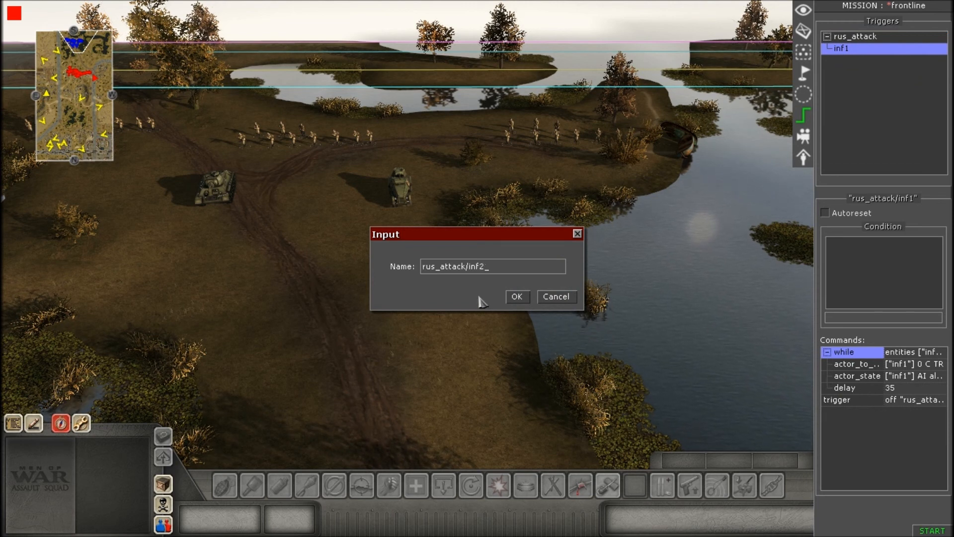
key(Return)
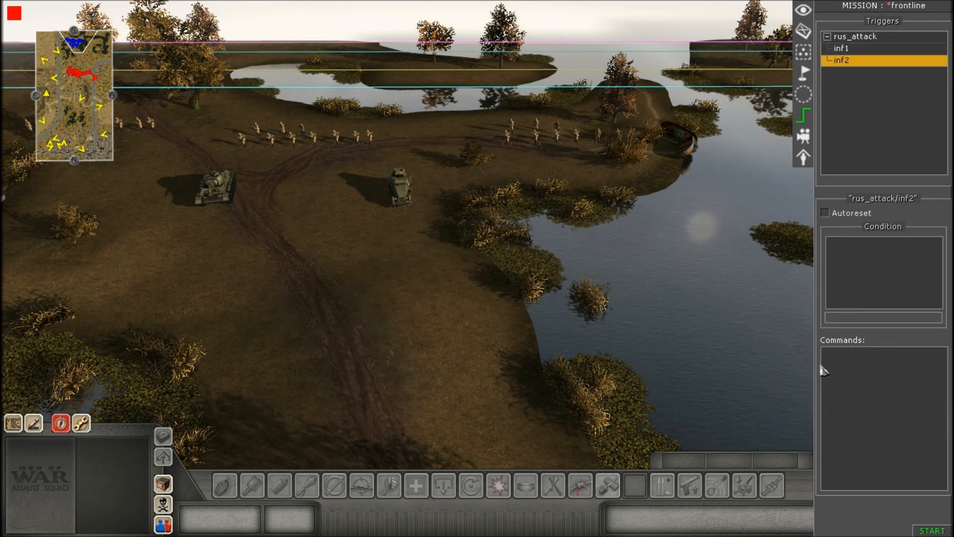
- Add a while command to the inf2 trigger with type entities and the selector tag inf2
double_click(843, 372)
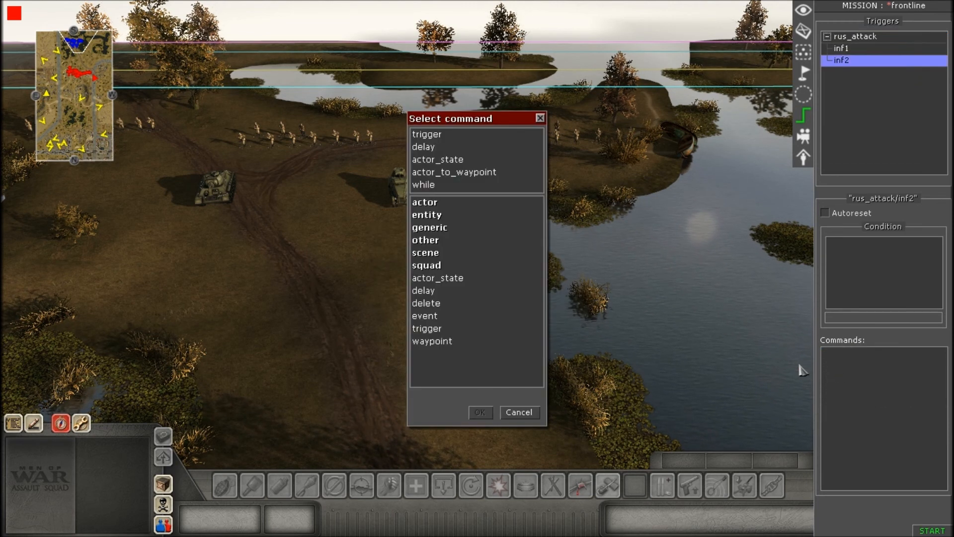
double_click(430, 228)
double_click(424, 316)
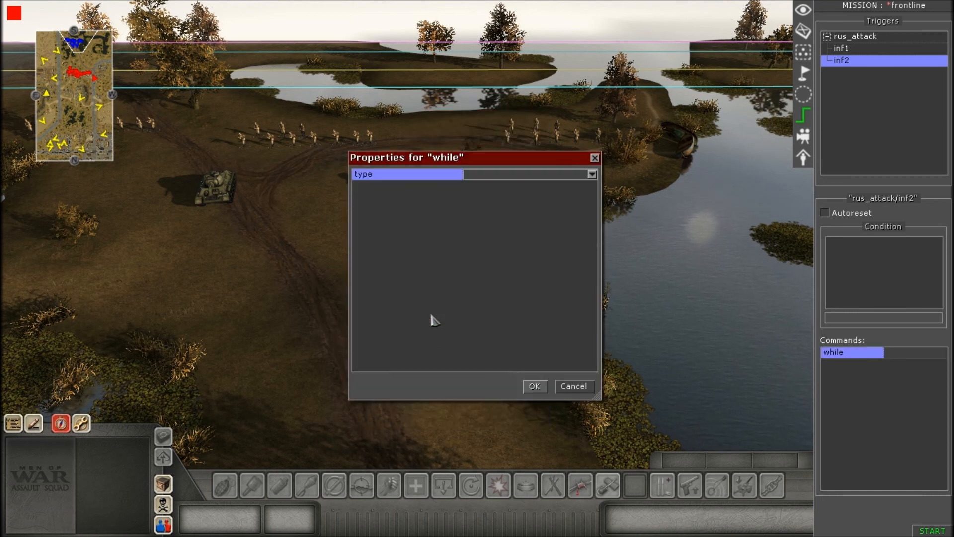
click(592, 174)
click(485, 207)
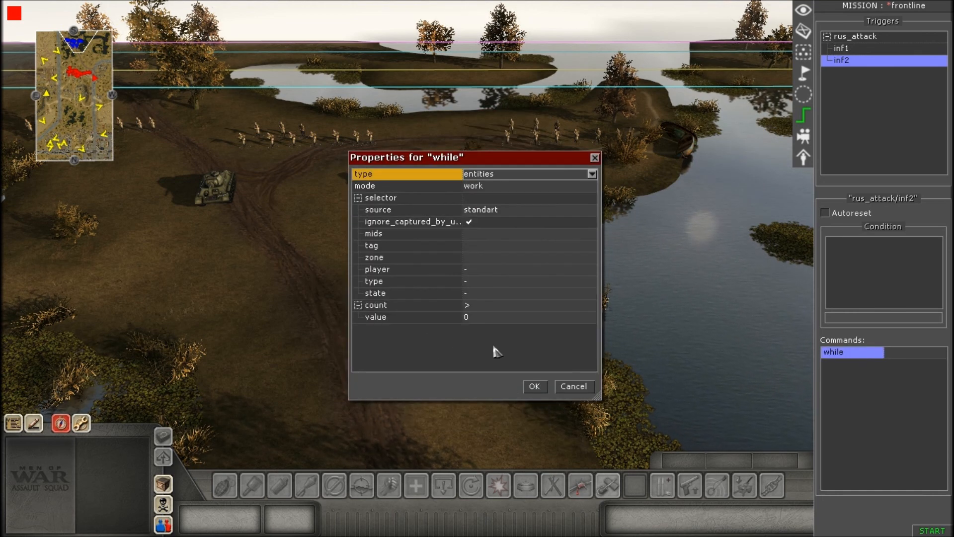
click(488, 247)
click(592, 246)
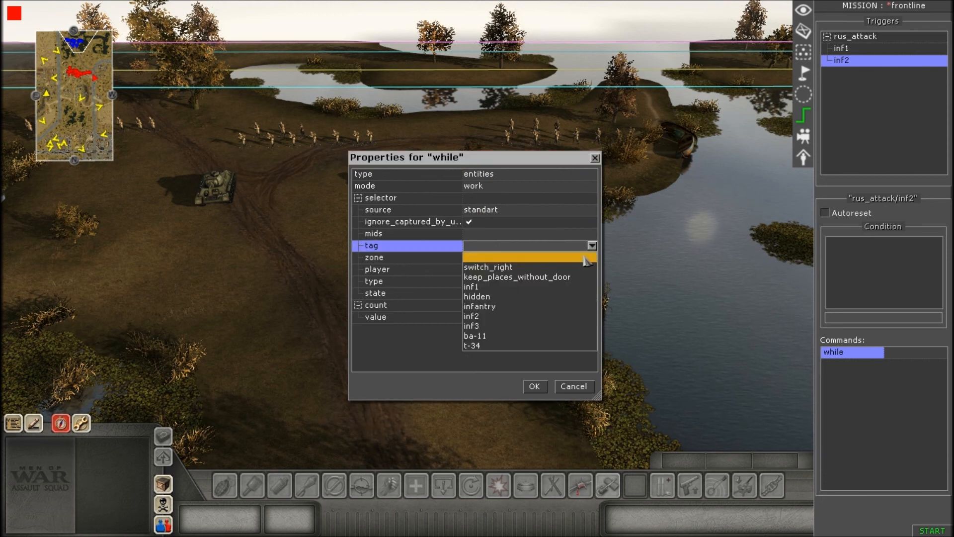
click(481, 316)
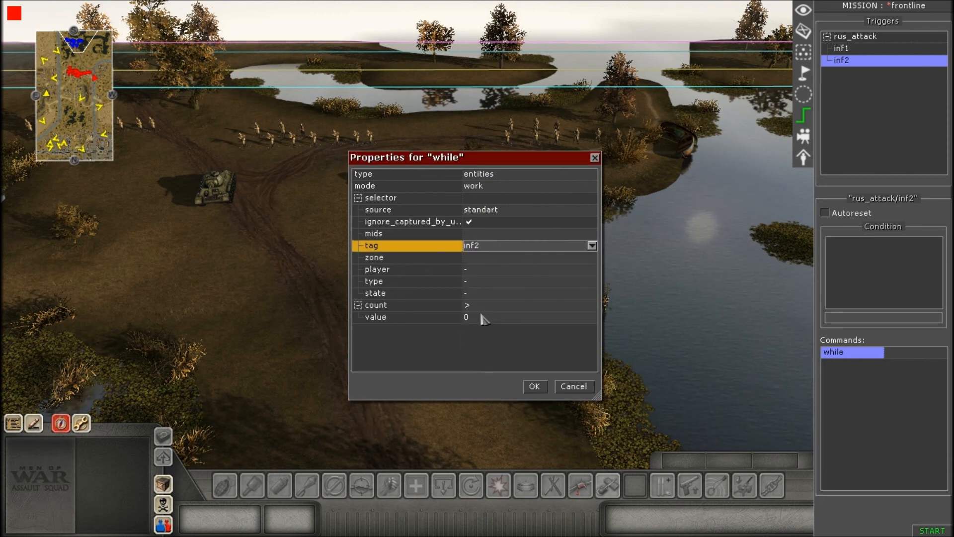
- Set the while command's count condition to <= 30 and accept its properties
click(479, 305)
click(480, 307)
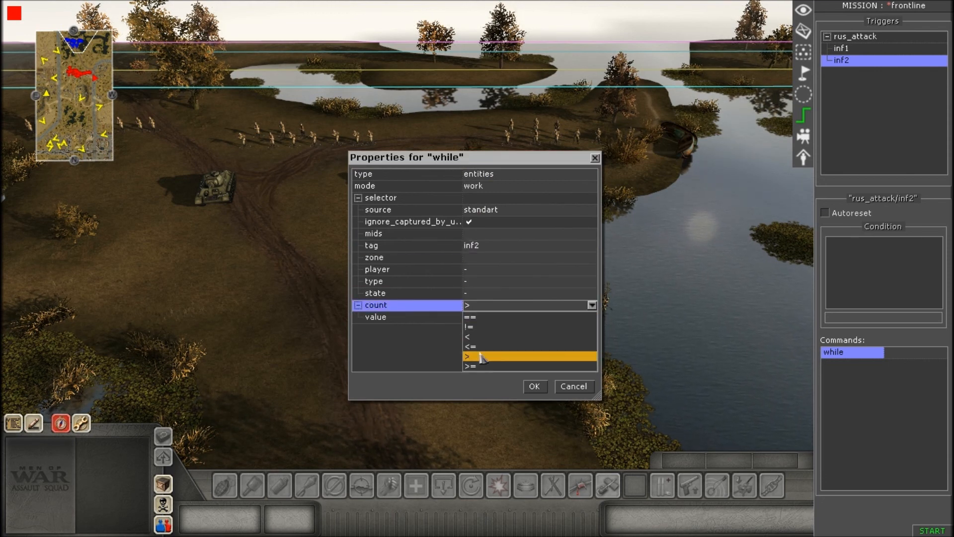
click(478, 347)
click(481, 318)
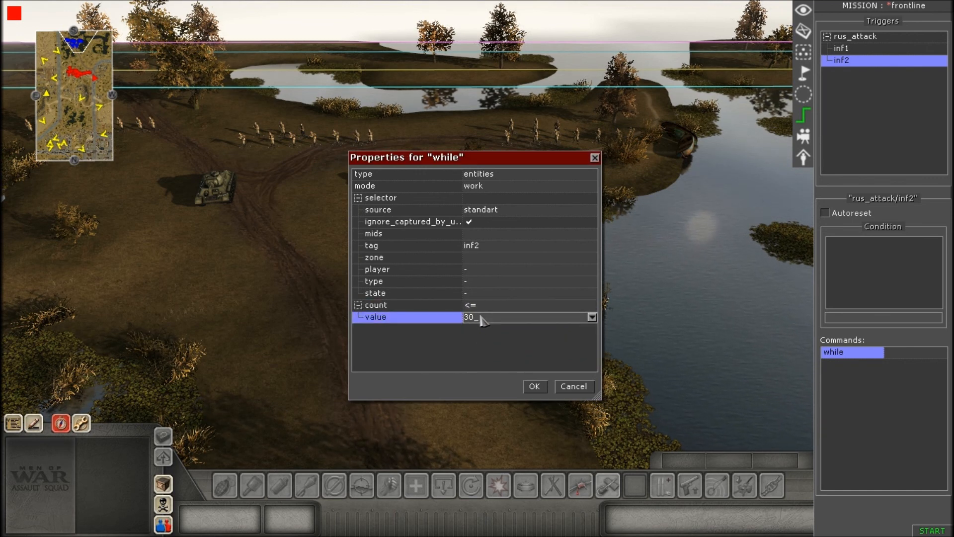
click(489, 308)
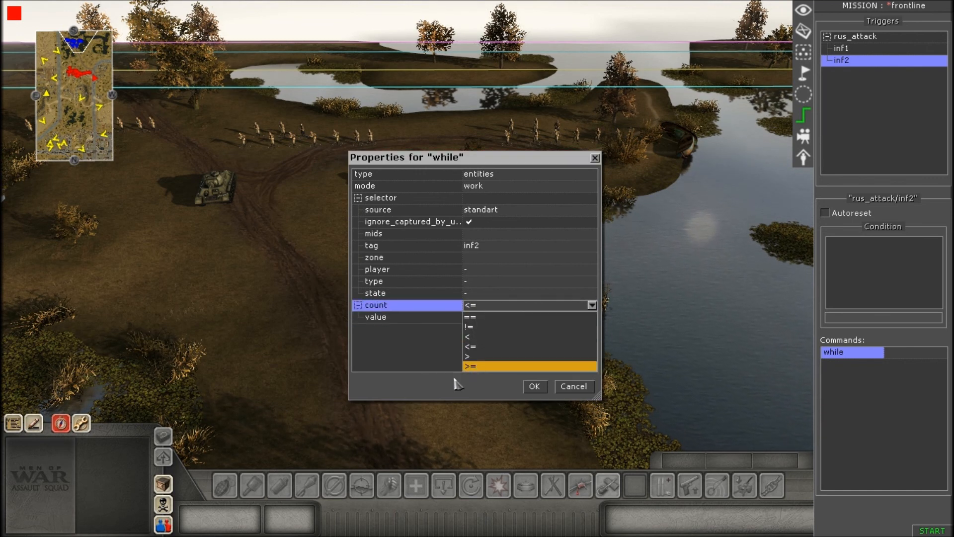
click(427, 344)
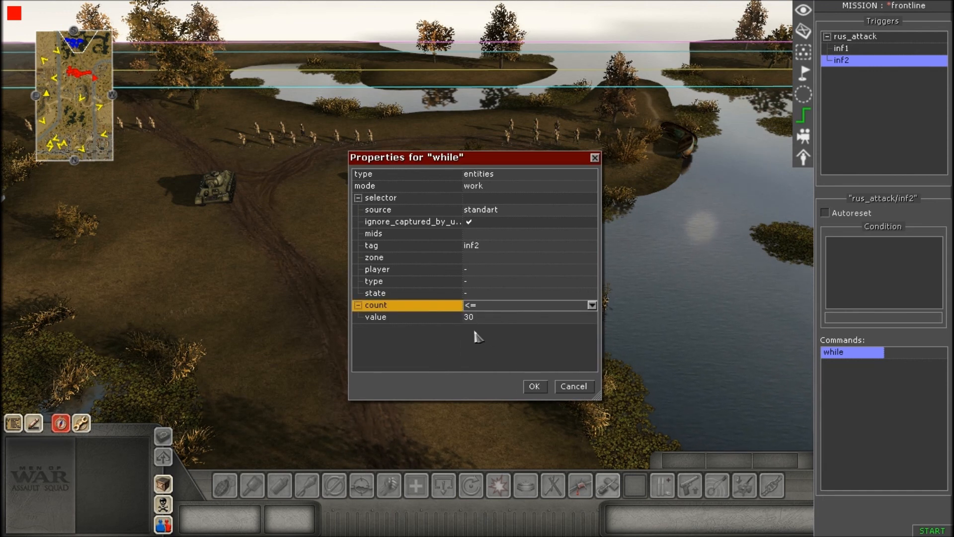
click(532, 387)
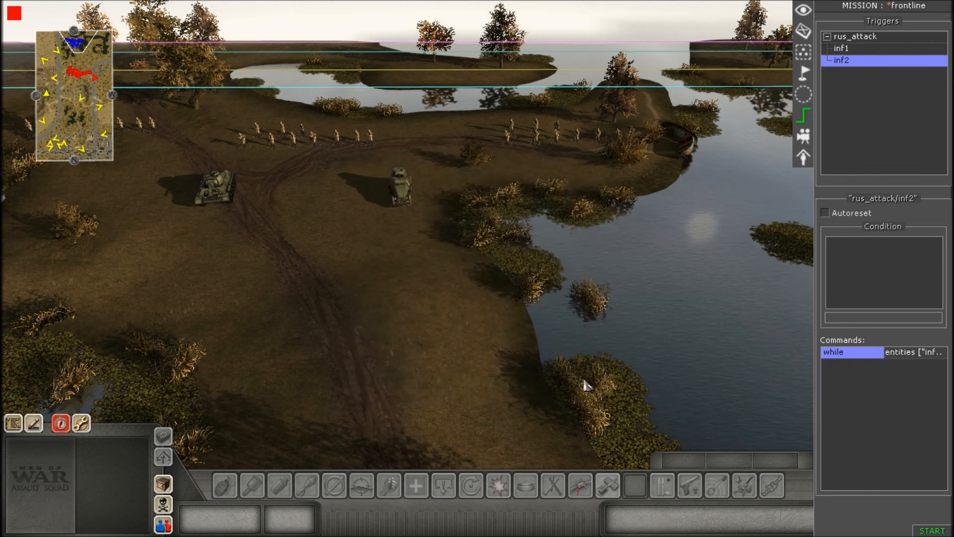
- Add an actor_to_waypoint command inside the inf2 trigger's while block and set its selector tag to inf2
right_click(833, 361)
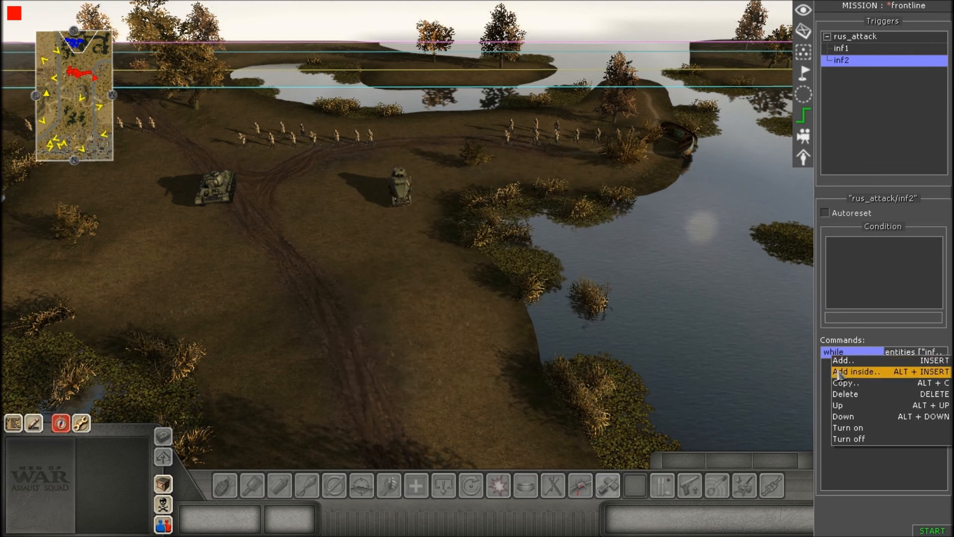
click(839, 373)
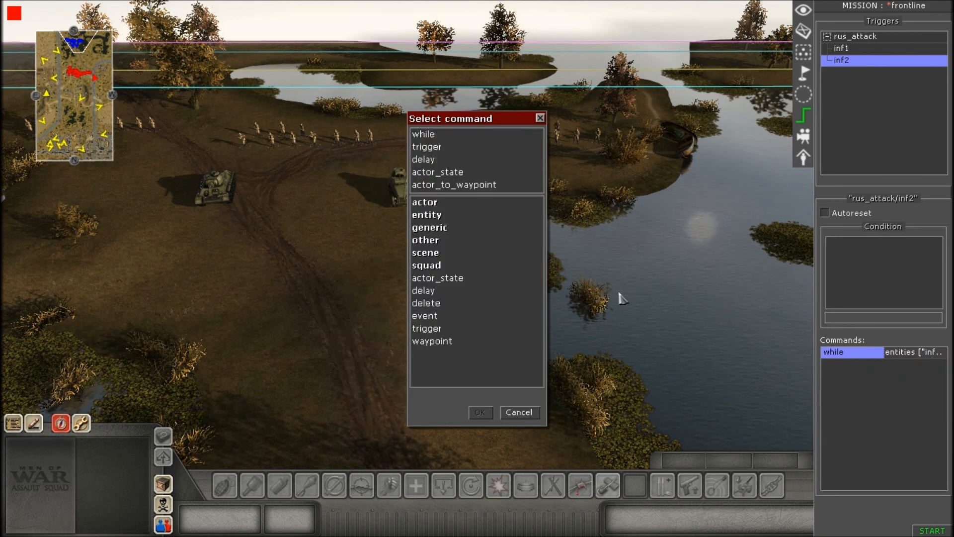
double_click(437, 186)
click(587, 175)
click(589, 222)
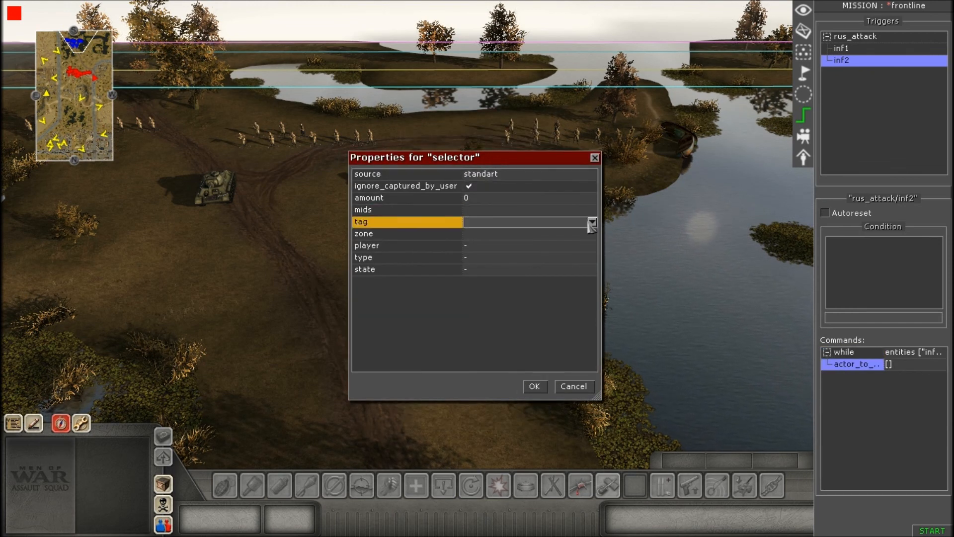
click(592, 222)
click(516, 292)
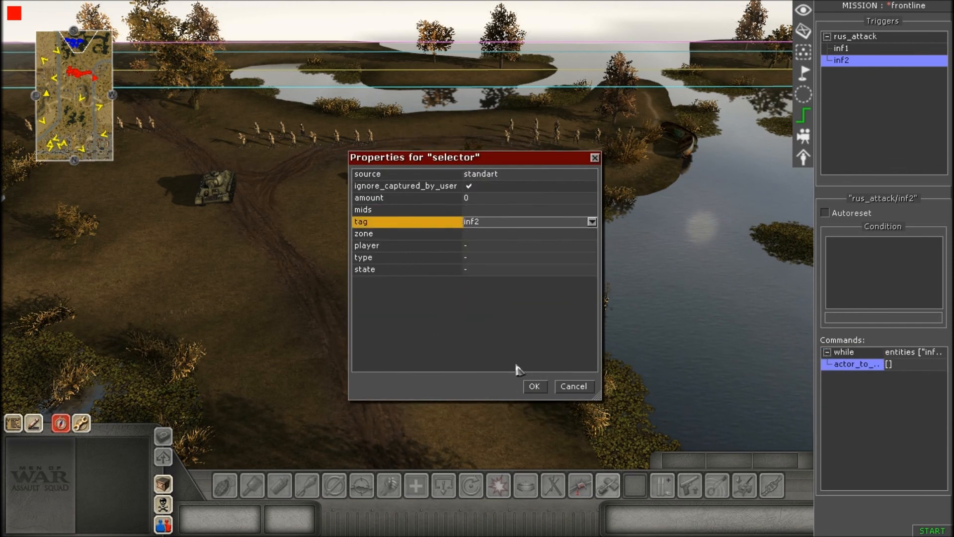
click(534, 386)
- Enable clone and set the approach to teleport & rotate for the actor_to_waypoint command, accepting its properties
click(484, 210)
click(479, 222)
click(478, 222)
click(486, 263)
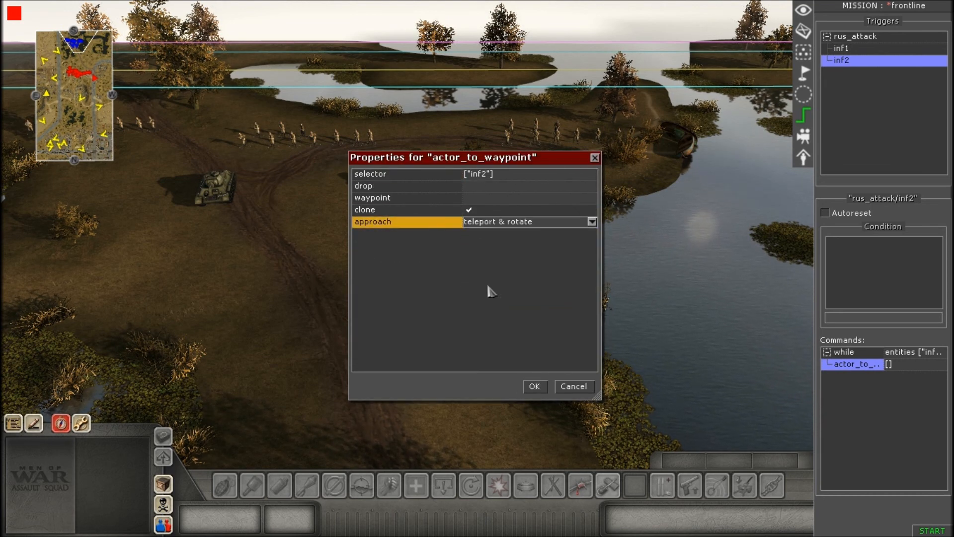
click(533, 386)
- Look up the infantry group's waypoint numbers on the map and set the actor_to_waypoint command's waypoint to 5
click(804, 73)
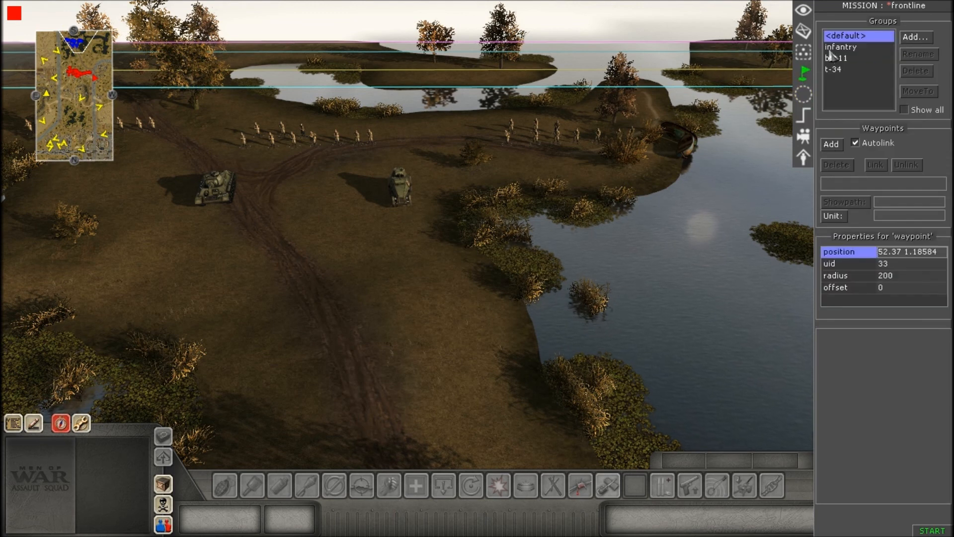
click(840, 47)
scroll(576, 132, down, 2)
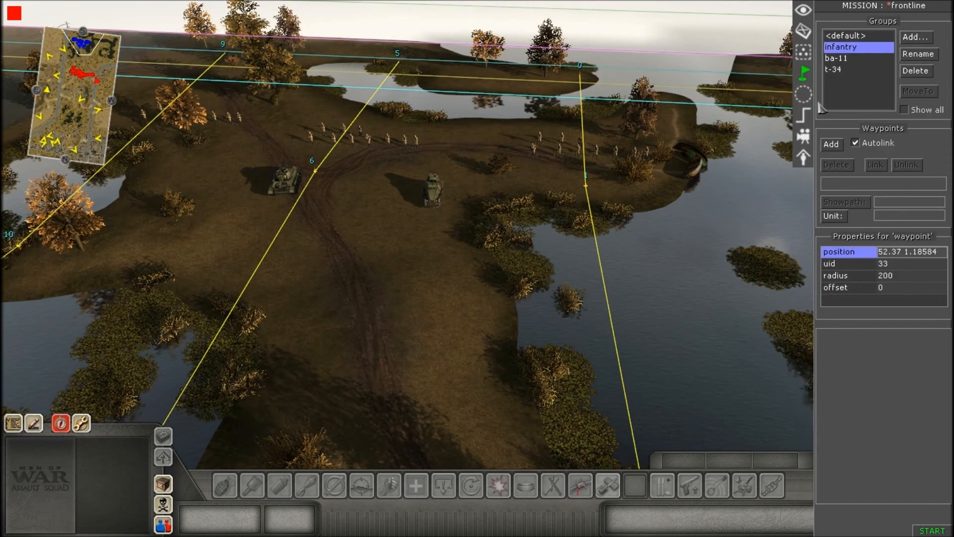
click(804, 115)
double_click(853, 366)
click(473, 199)
text(5)
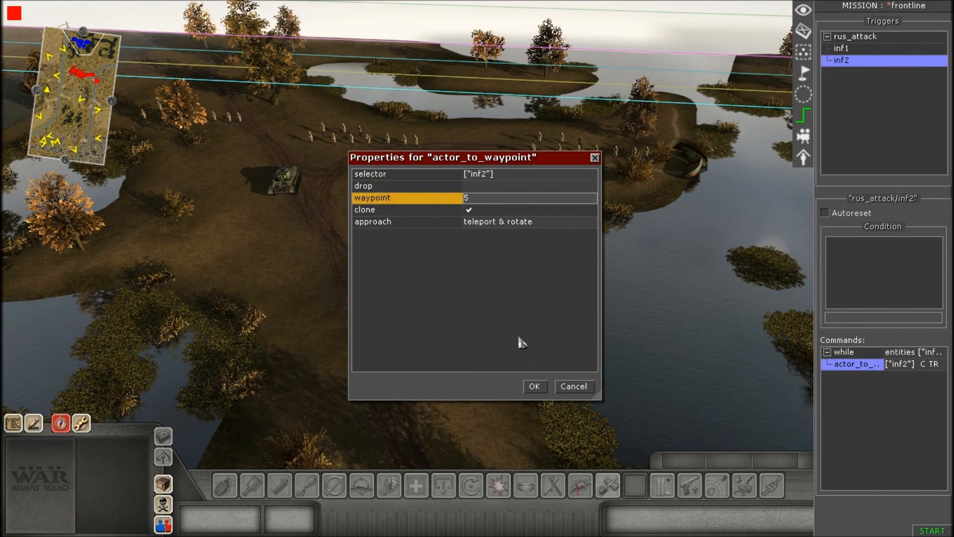
click(534, 386)
- Add an actor_state command inside the inf2 while block and set its selector tag to inf2
right_click(858, 366)
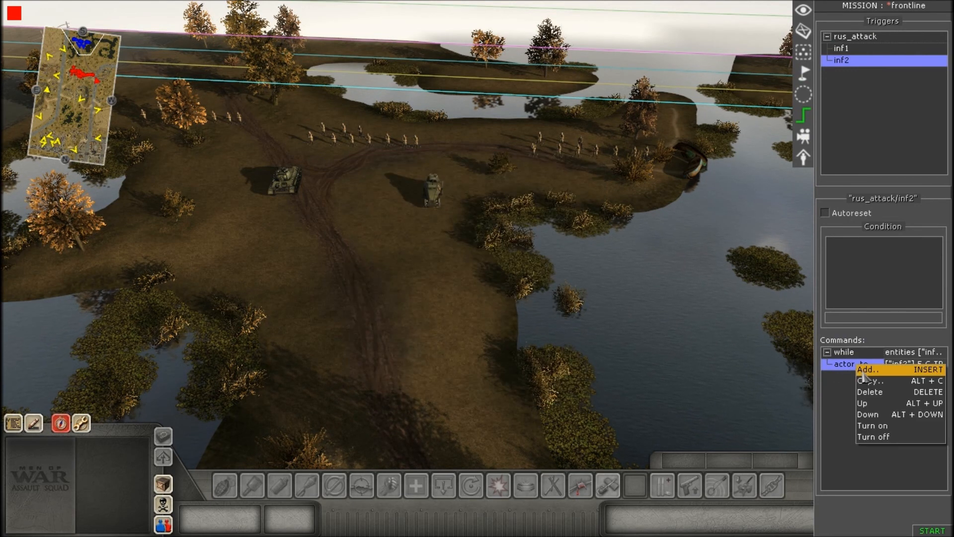
click(845, 374)
double_click(444, 185)
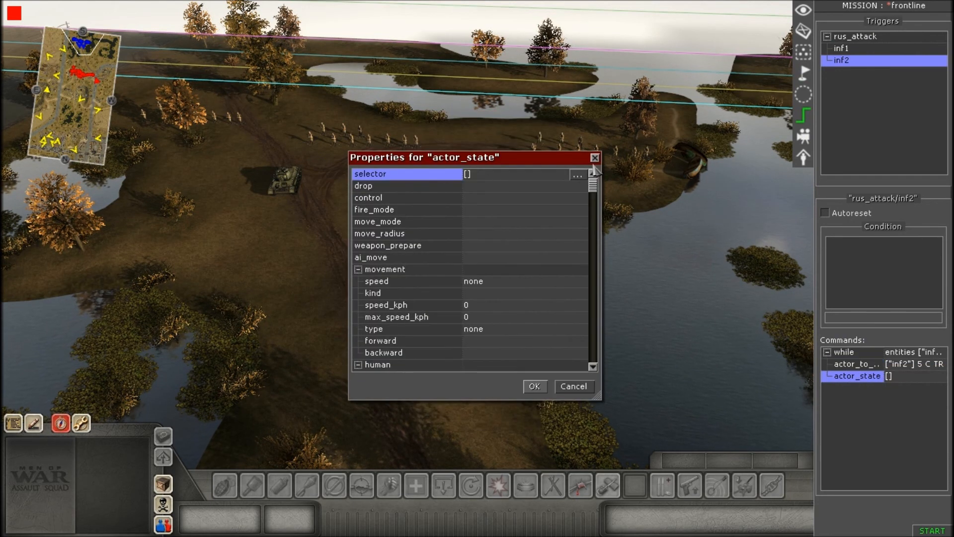
click(590, 172)
click(593, 222)
click(592, 222)
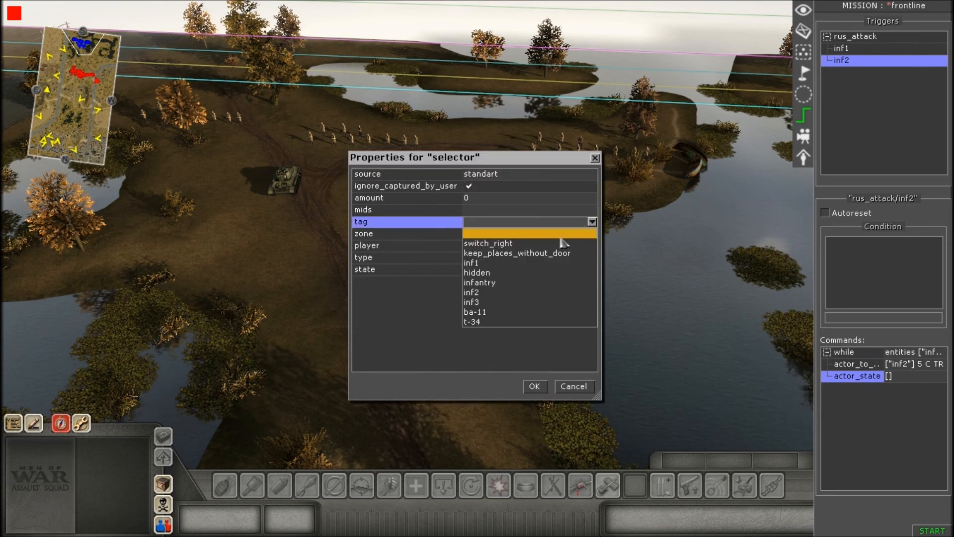
click(502, 301)
click(535, 386)
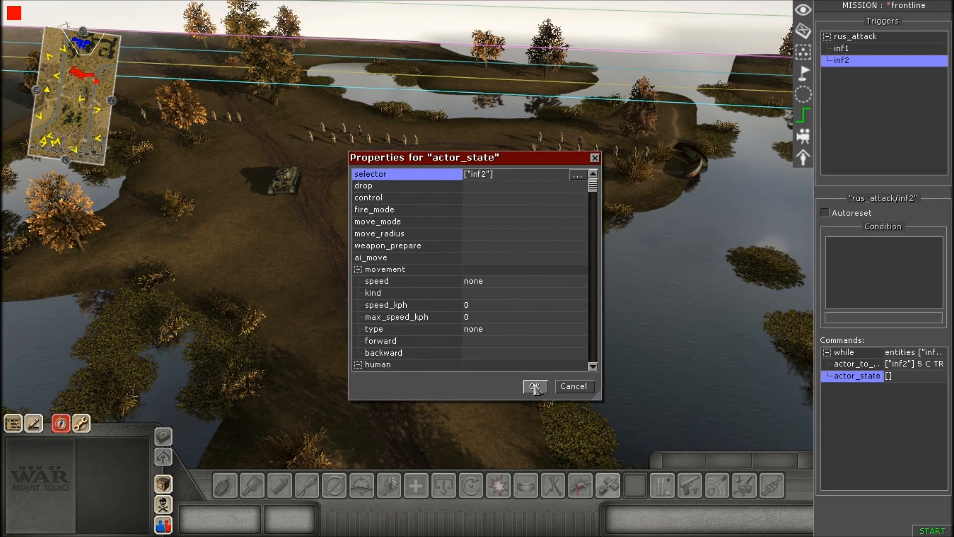
- Set the actor_state command's control to AI, fire_mode to open and move_mode to free
click(491, 199)
click(478, 222)
click(481, 211)
click(481, 210)
click(476, 242)
click(478, 222)
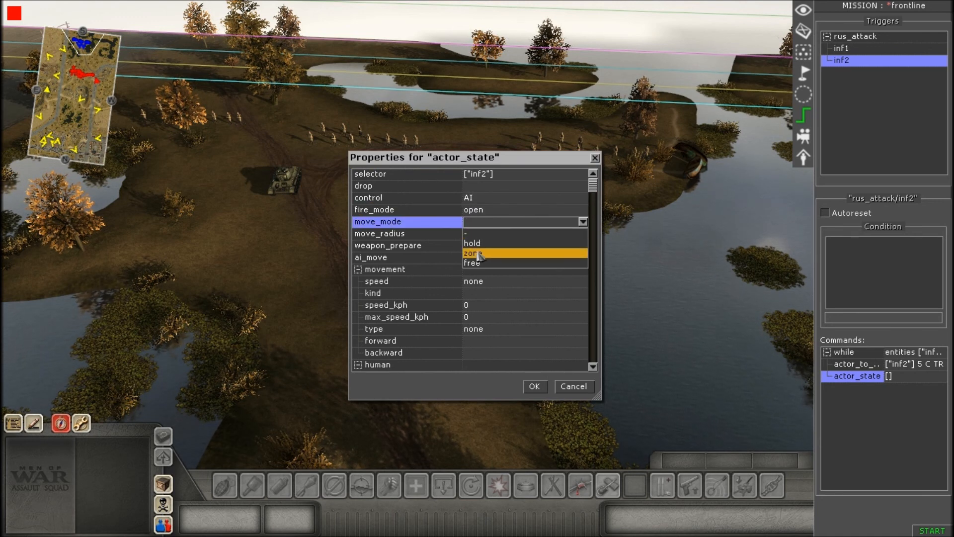
click(479, 262)
- Set weapon_prepare to on, ai_move to enable and movement speed to assault, and accept the actor_state properties
click(478, 246)
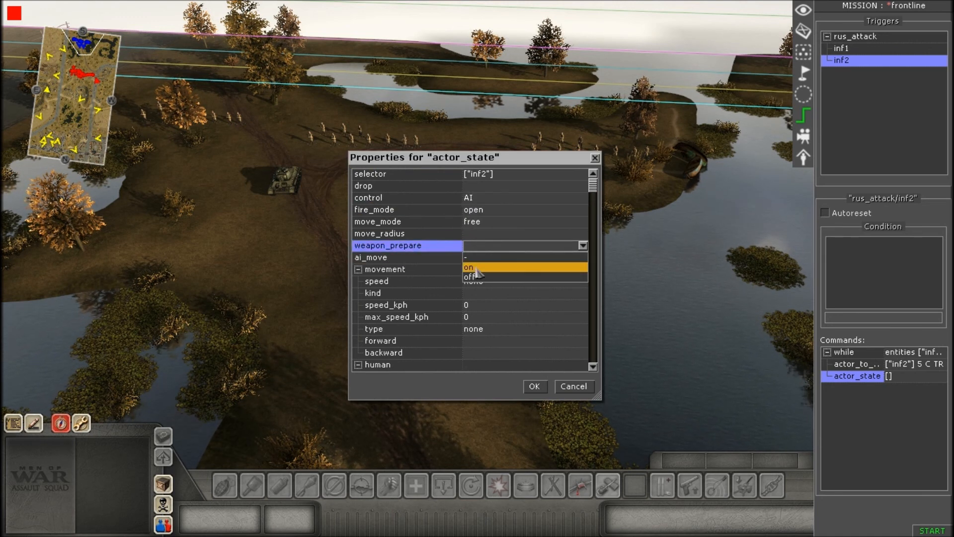
click(478, 267)
click(478, 257)
click(478, 258)
click(480, 293)
click(480, 282)
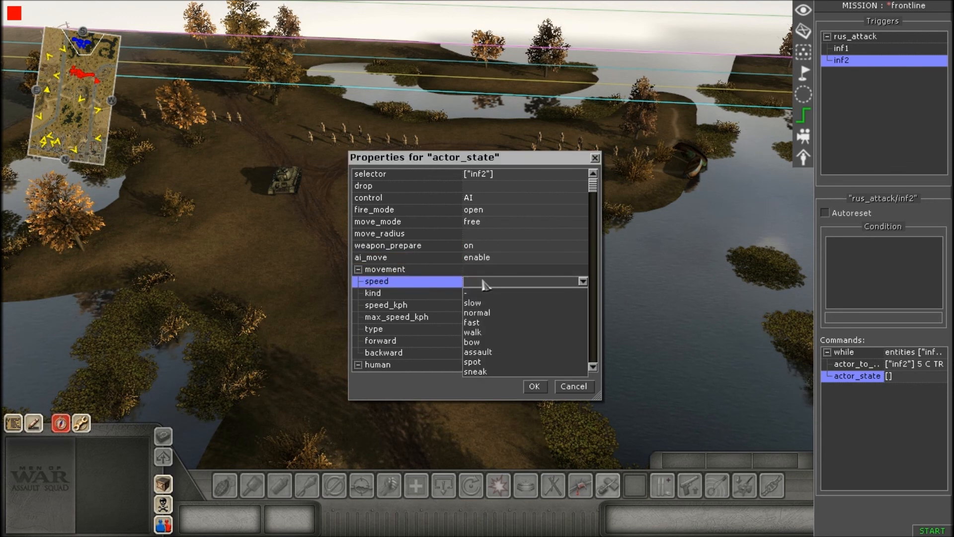
click(491, 353)
click(534, 386)
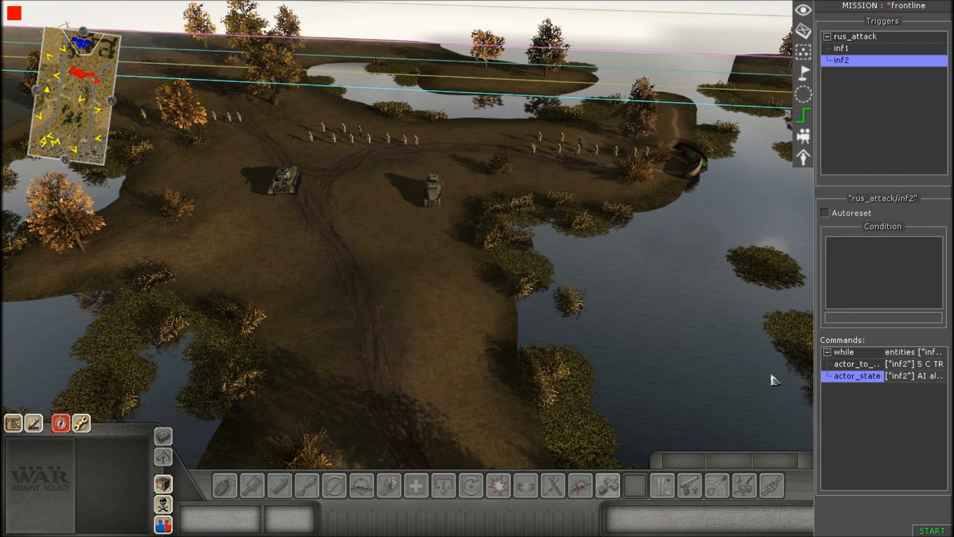
- Add a delay command of 35 after actor_state inside the inf2 while block
right_click(874, 384)
click(881, 389)
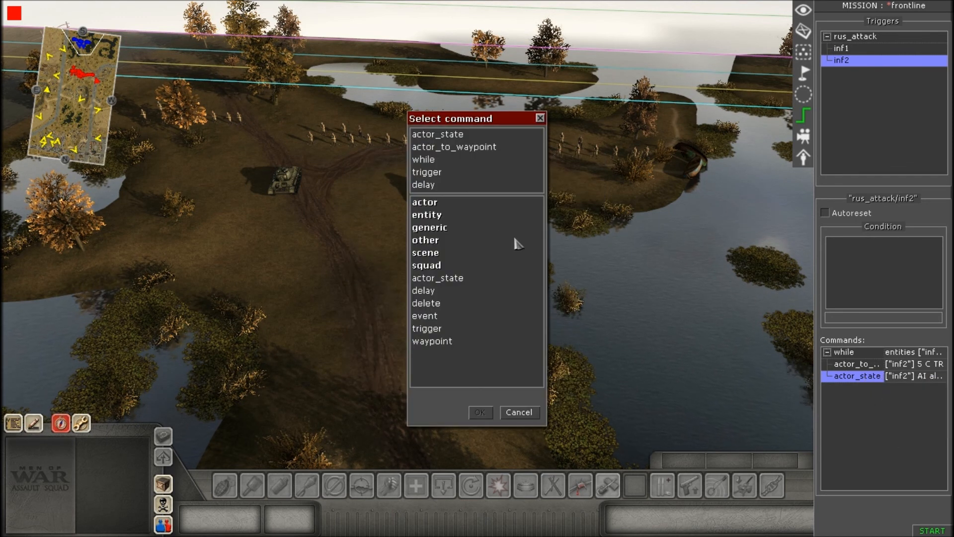
double_click(423, 185)
text(35)
key(Return)
- Add a trigger command outside the while block that targets rus_attack/inf2
right_click(868, 387)
click(860, 421)
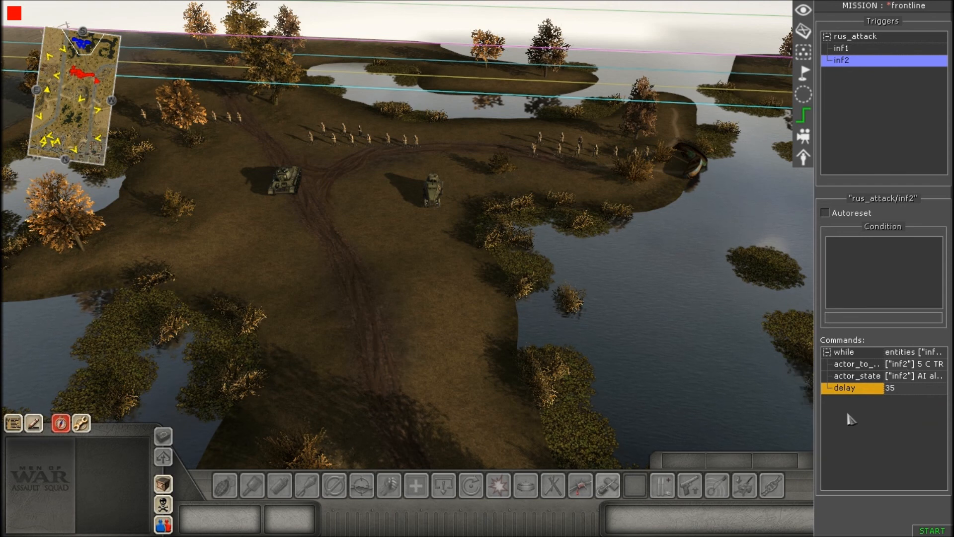
right_click(854, 421)
click(884, 425)
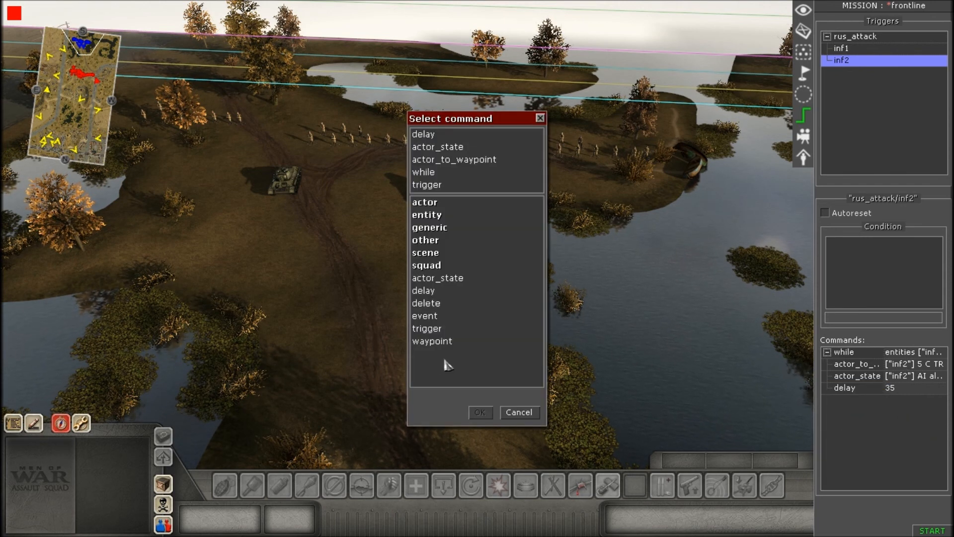
double_click(429, 331)
click(582, 179)
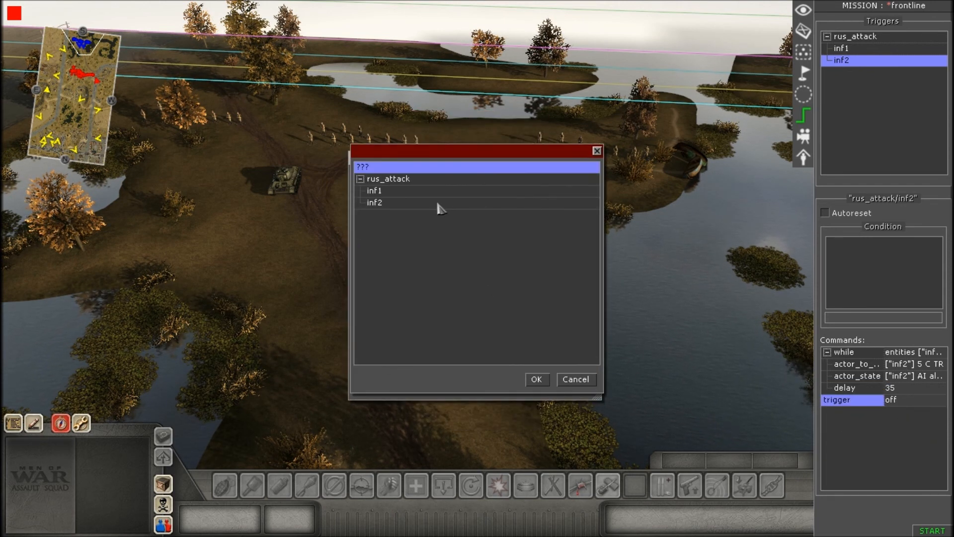
click(412, 203)
click(535, 379)
click(533, 386)
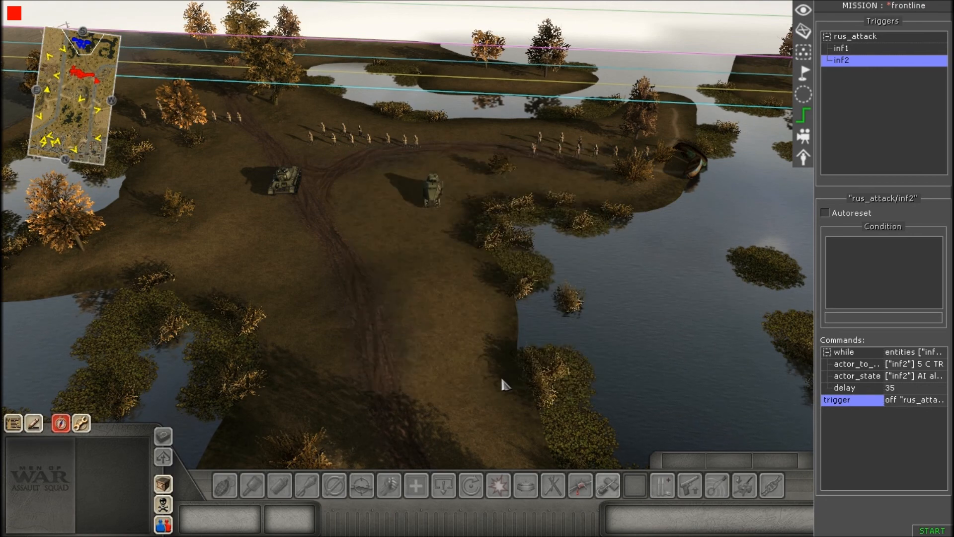
scroll(447, 337, up, 3)
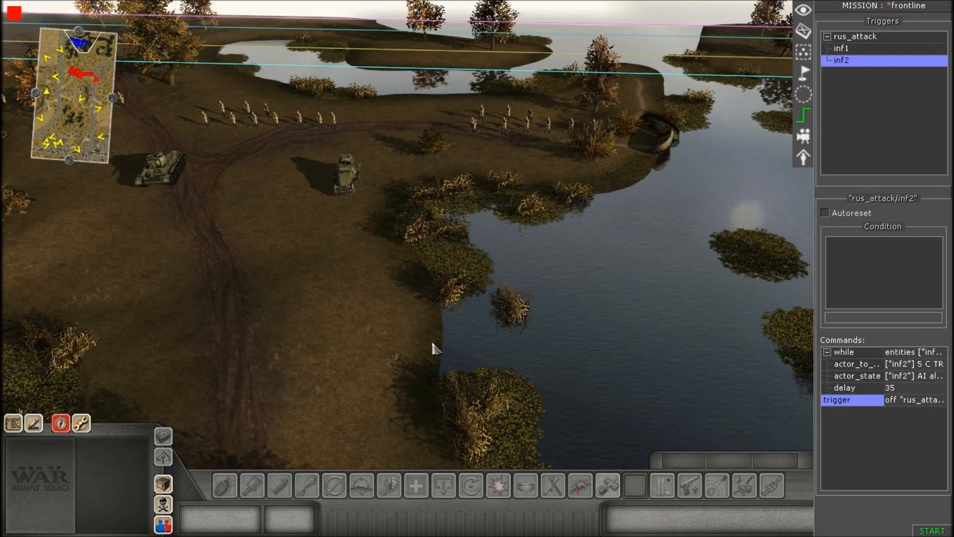
scroll(343, 298, down, 3)
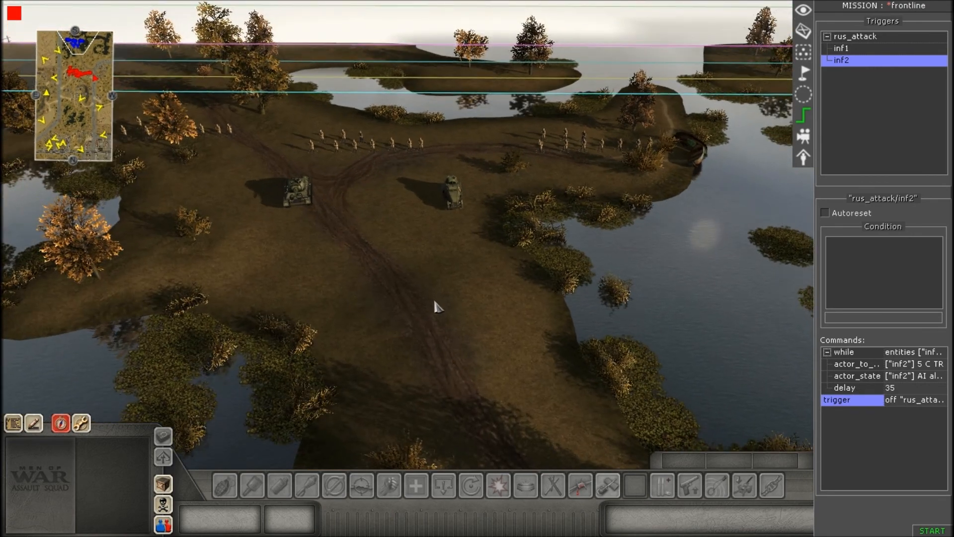
scroll(678, 363, up, 1)
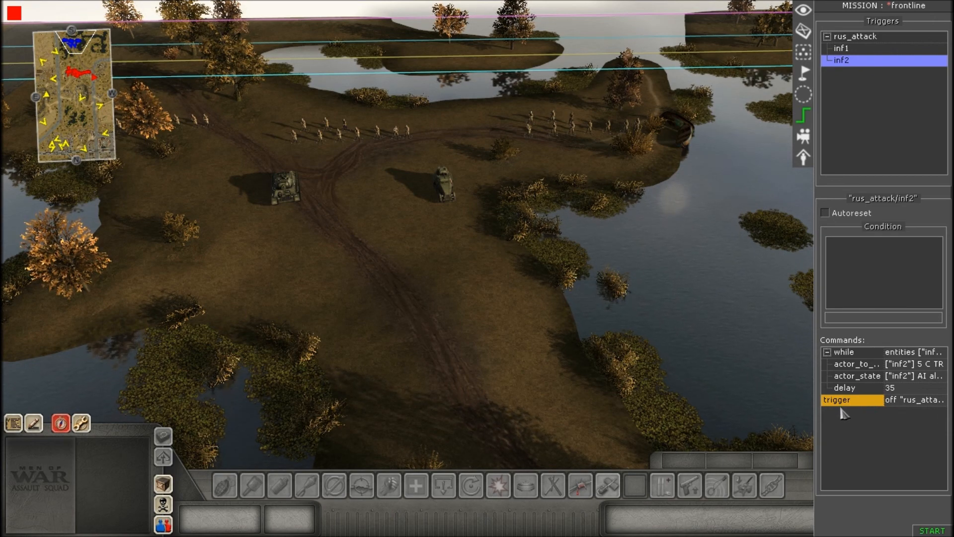
scroll(447, 383, up, 3)
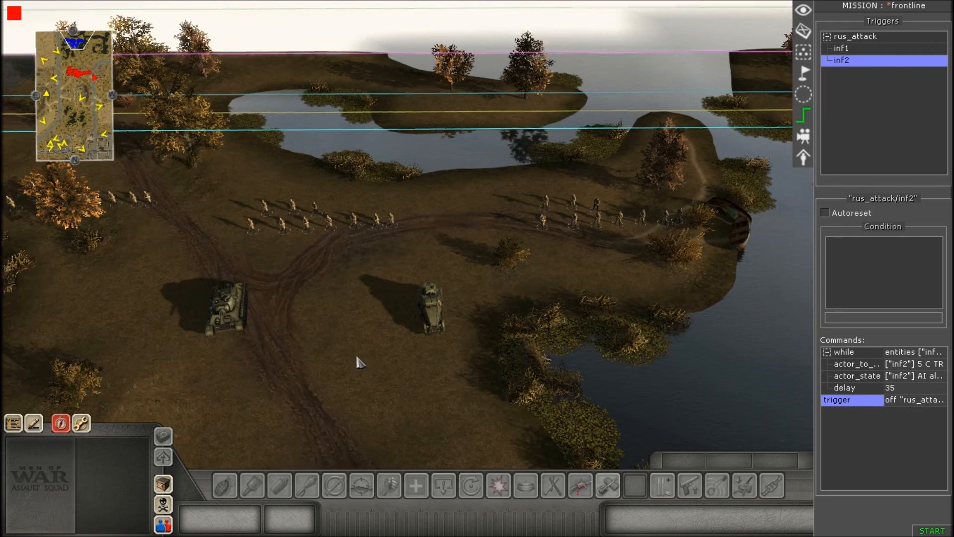
middle_drag(356, 356, 358, 361)
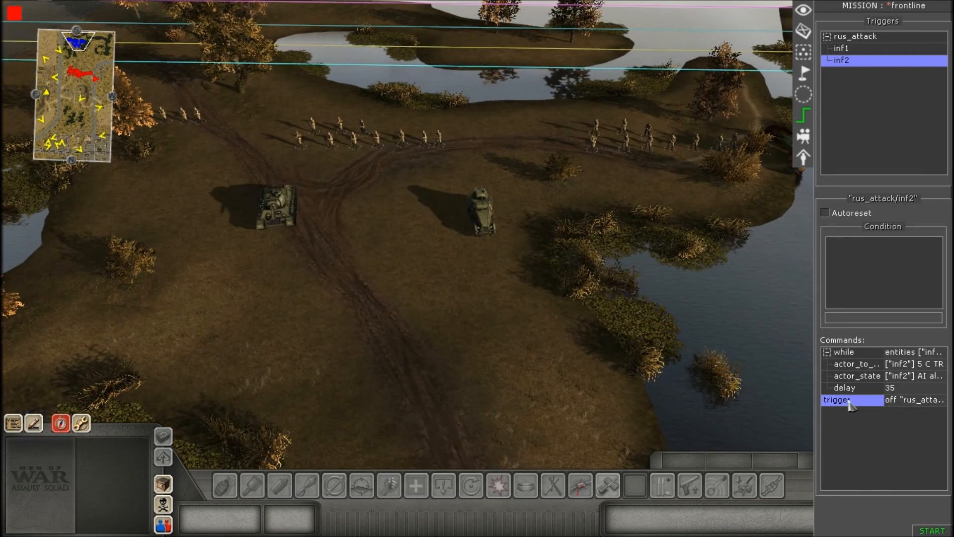
click(847, 399)
scroll(484, 308, down, 3)
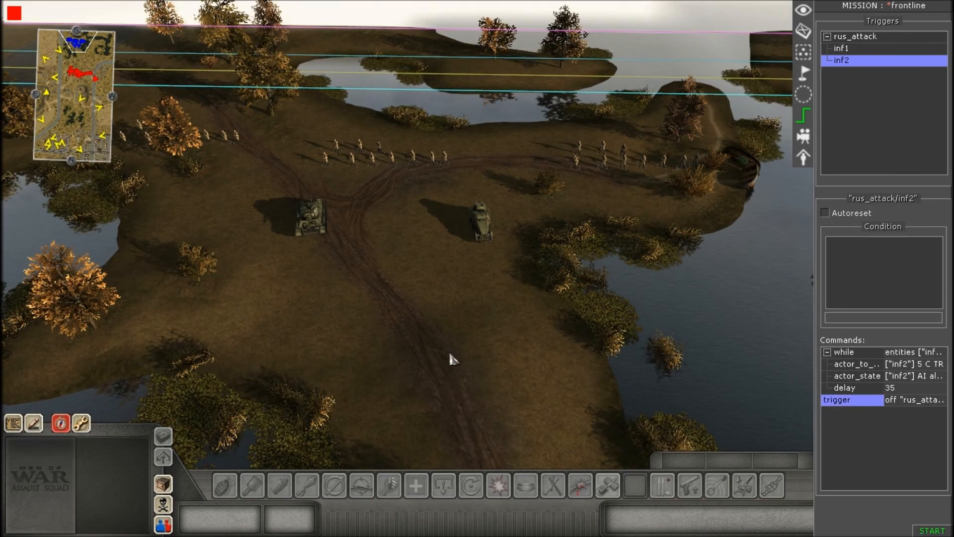
scroll(596, 365, up, 3)
scroll(615, 362, down, 3)
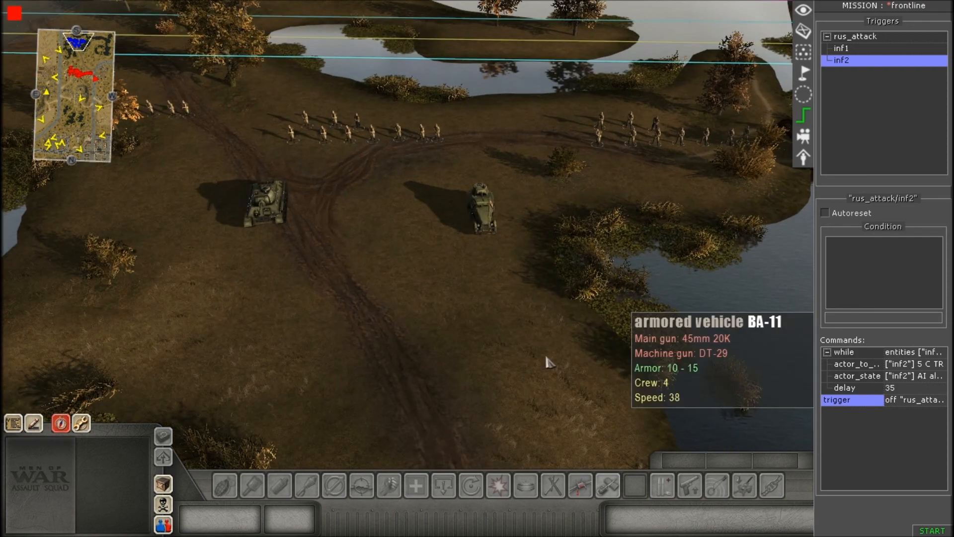
scroll(432, 325, up, 3)
scroll(432, 325, down, 3)
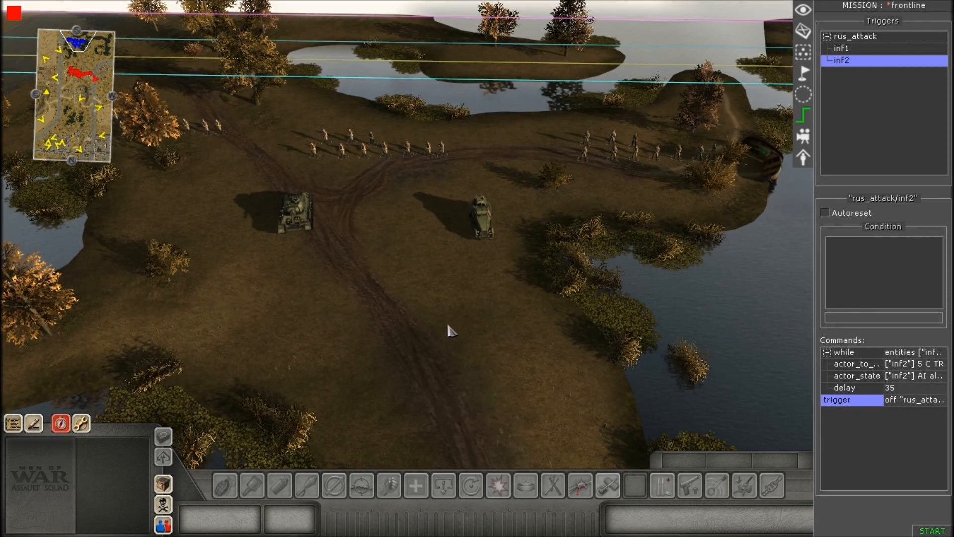
scroll(449, 330, up, 3)
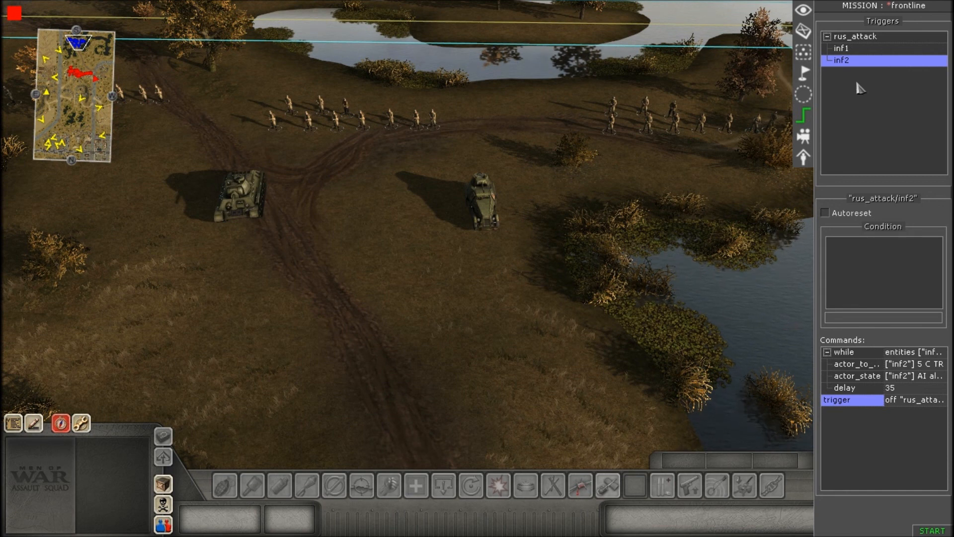
- Add a trigger named rus_attack/inf3
right_click(856, 85)
click(833, 61)
right_click(848, 59)
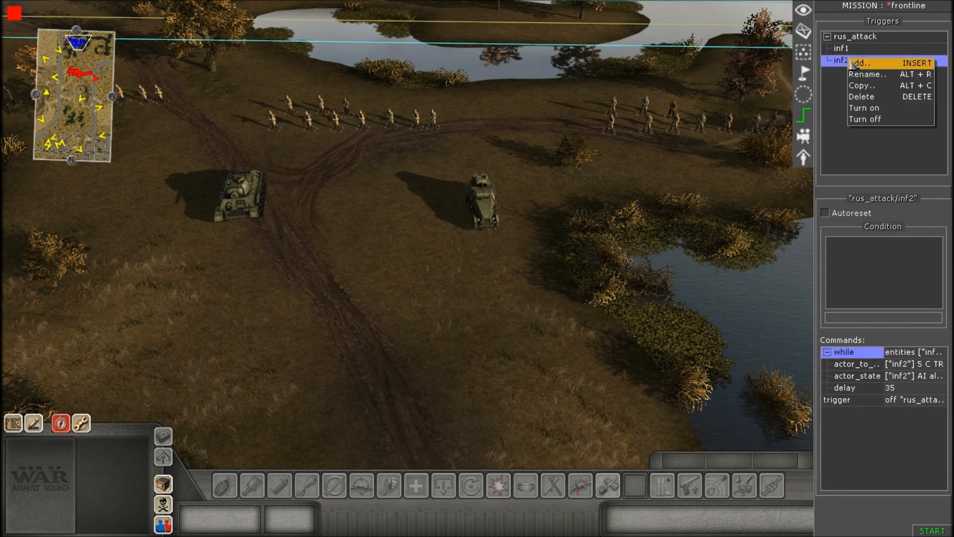
click(861, 86)
key(End)
key(BackSpace)
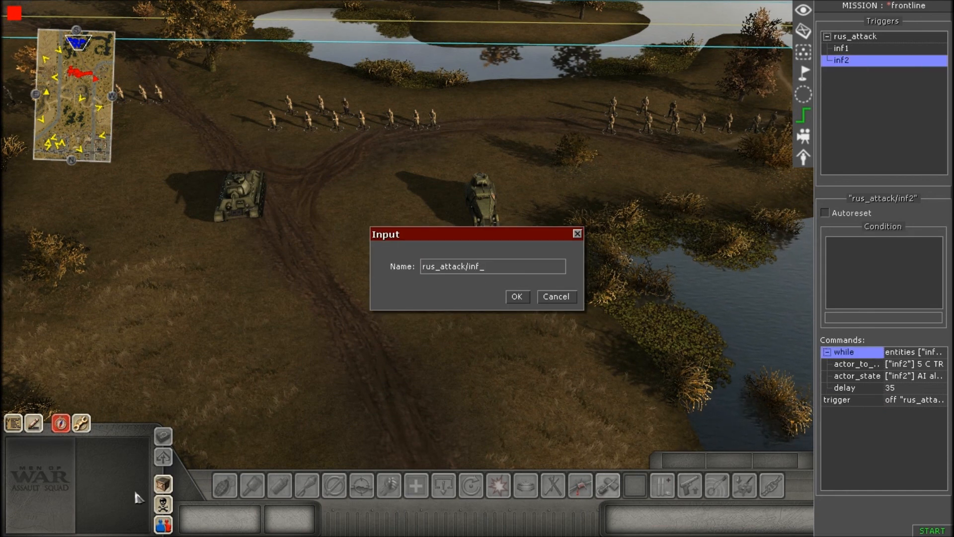
click(516, 296)
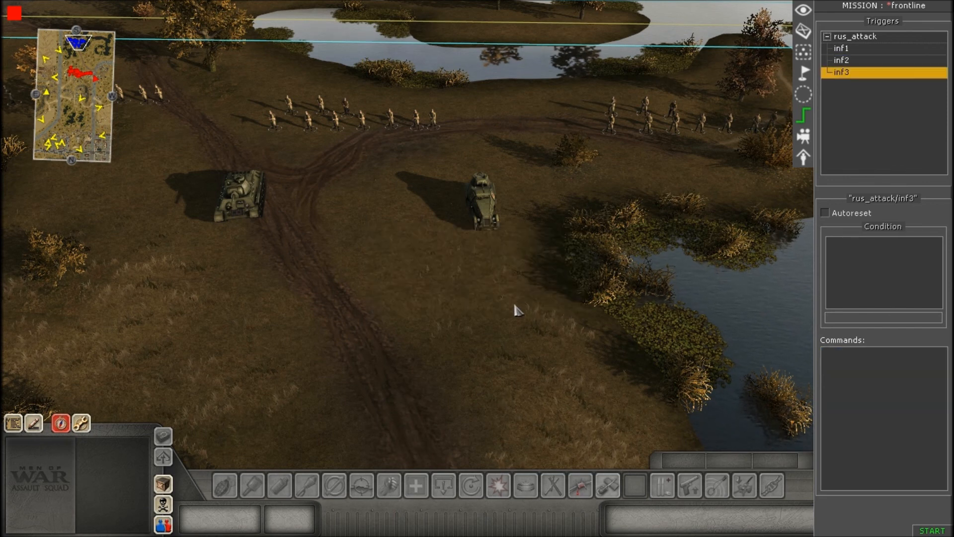
- Add a while command to the rus_attack/inf3 trigger and set its condition type to entities
double_click(889, 390)
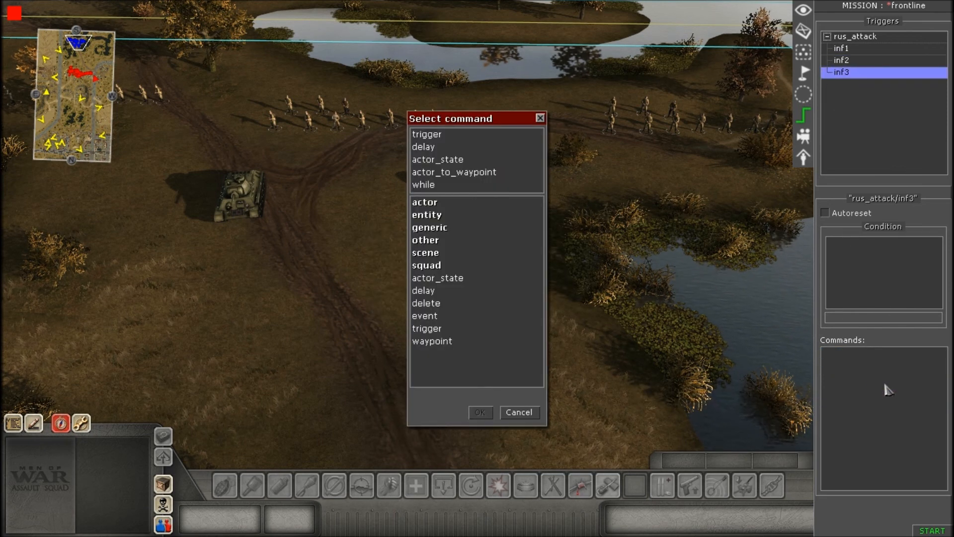
click(435, 188)
double_click(434, 185)
click(591, 173)
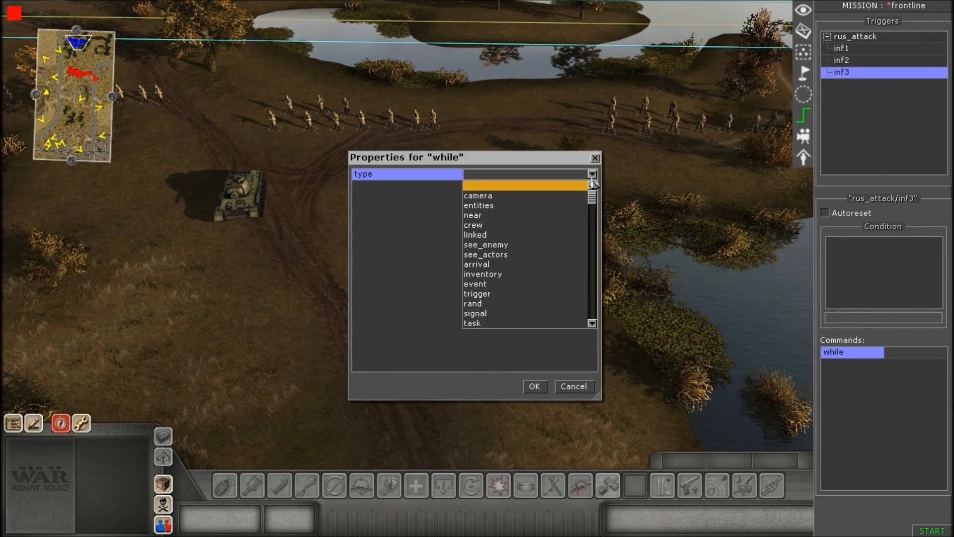
click(497, 205)
- Set the while condition to tag inf3 with a count of <= 30 and accept it
click(529, 246)
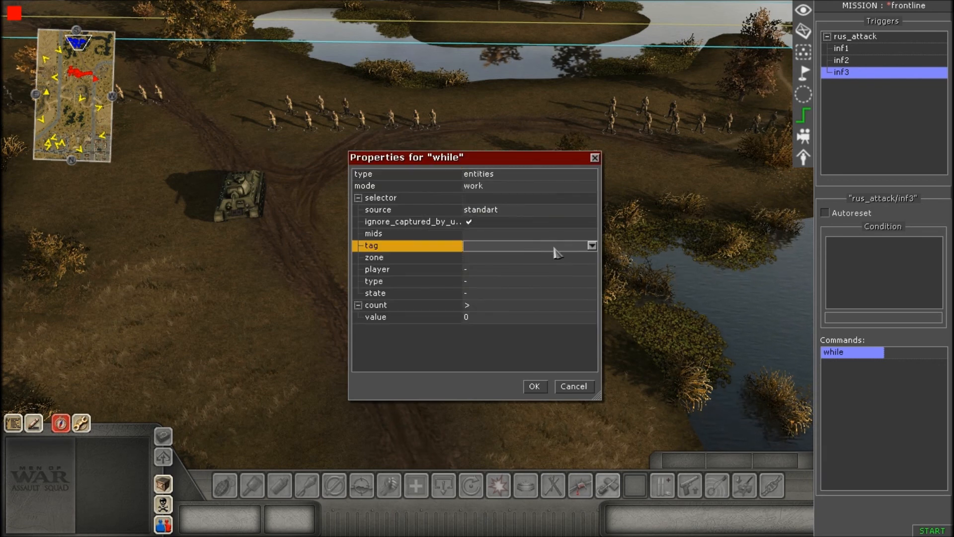
click(592, 245)
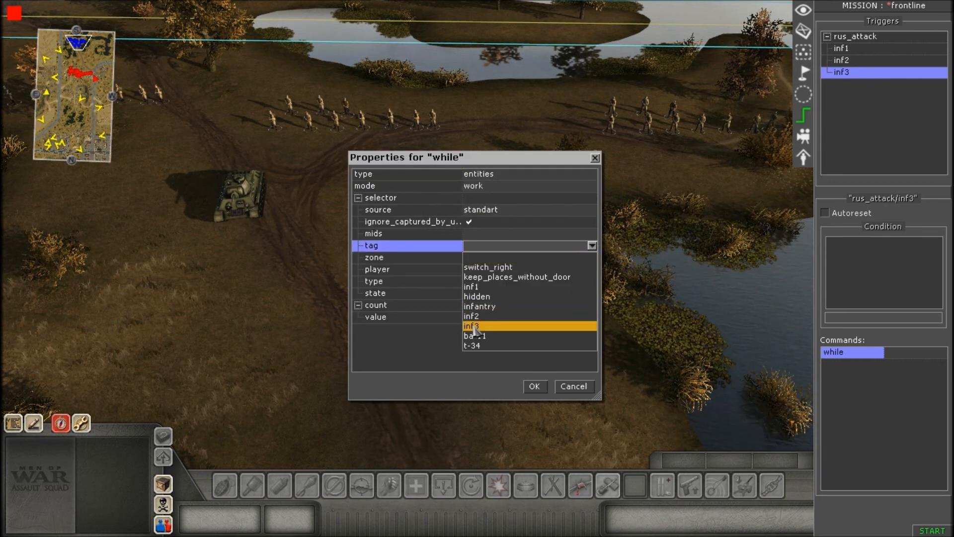
click(509, 326)
click(487, 305)
click(485, 305)
click(481, 335)
click(482, 318)
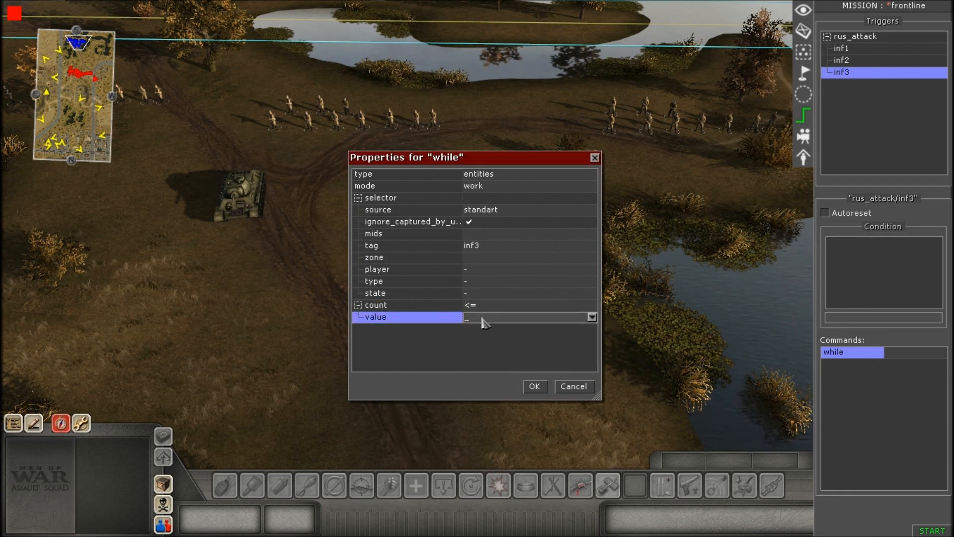
text(30)
click(534, 386)
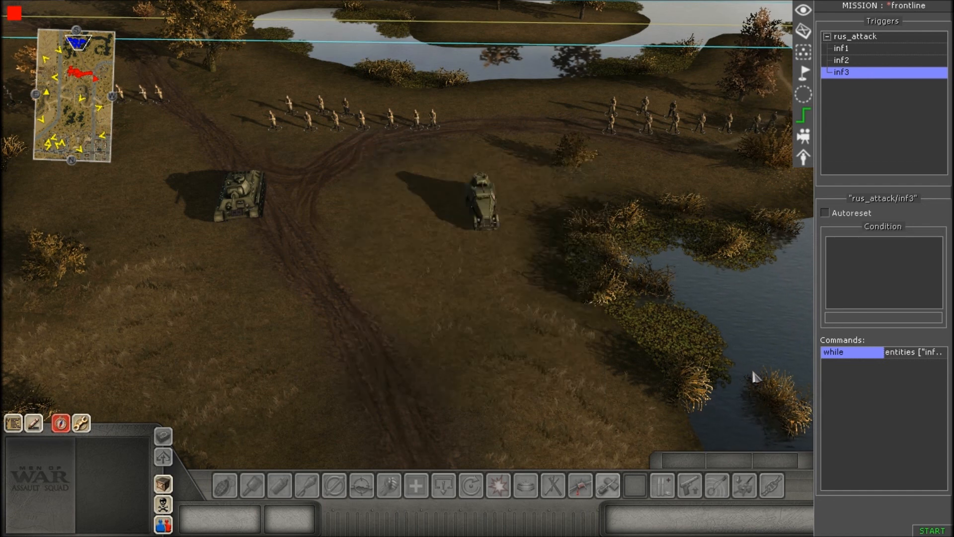
- Add an actor_to_waypoint command inside the inf3 while block and set its selector tag to inf3
right_click(858, 358)
click(864, 365)
double_click(502, 187)
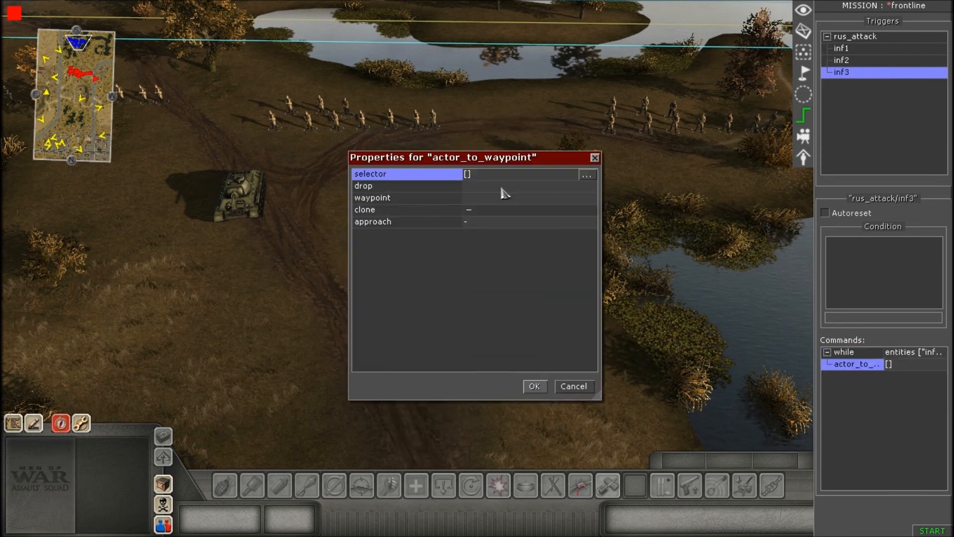
click(593, 176)
click(593, 221)
click(592, 222)
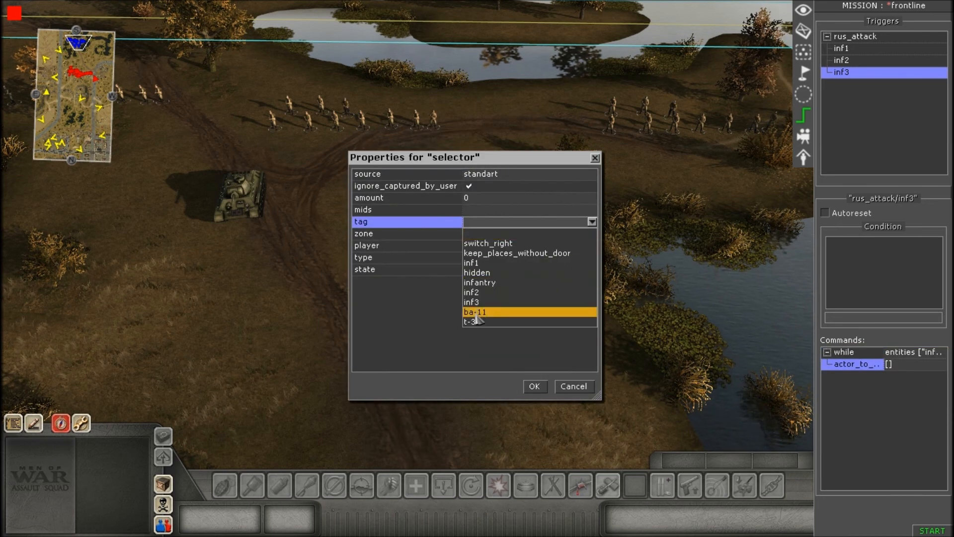
click(479, 303)
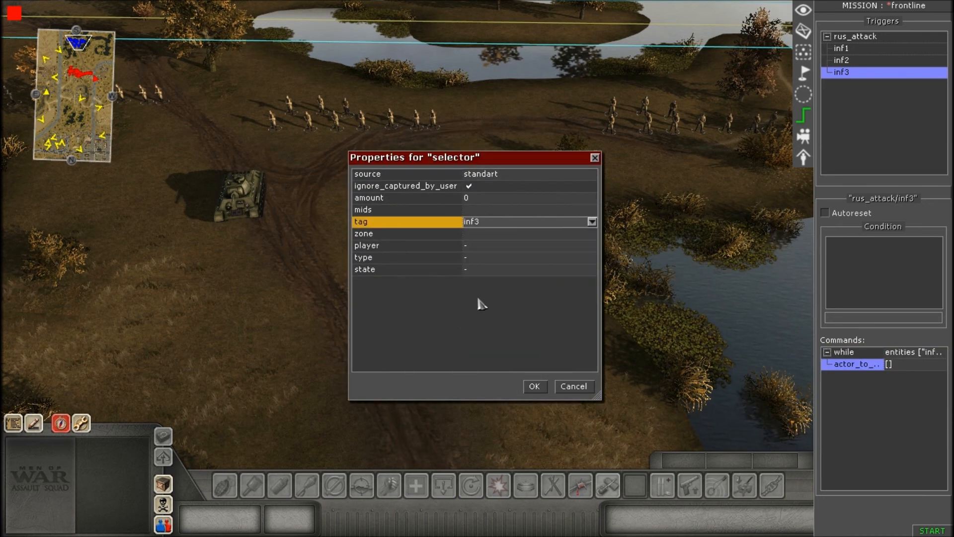
click(534, 386)
- Set the actor_to_waypoint approach to teleport & rotate, enable clone and accept the properties
click(486, 221)
click(485, 263)
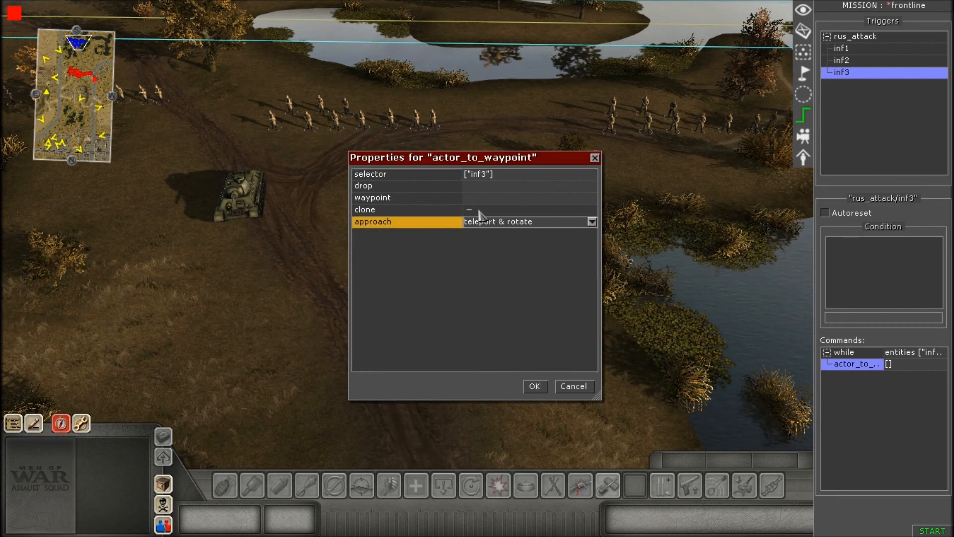
click(535, 386)
- Look up the infantry group's waypoint numbers in the scene and set the actor_to_waypoint command's waypoint to 9
click(805, 73)
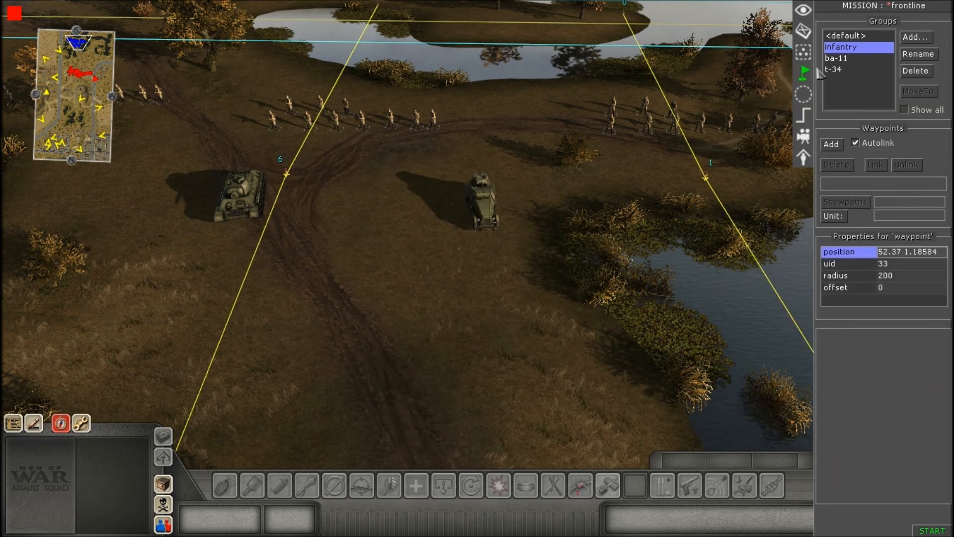
scroll(737, 91, down, 3)
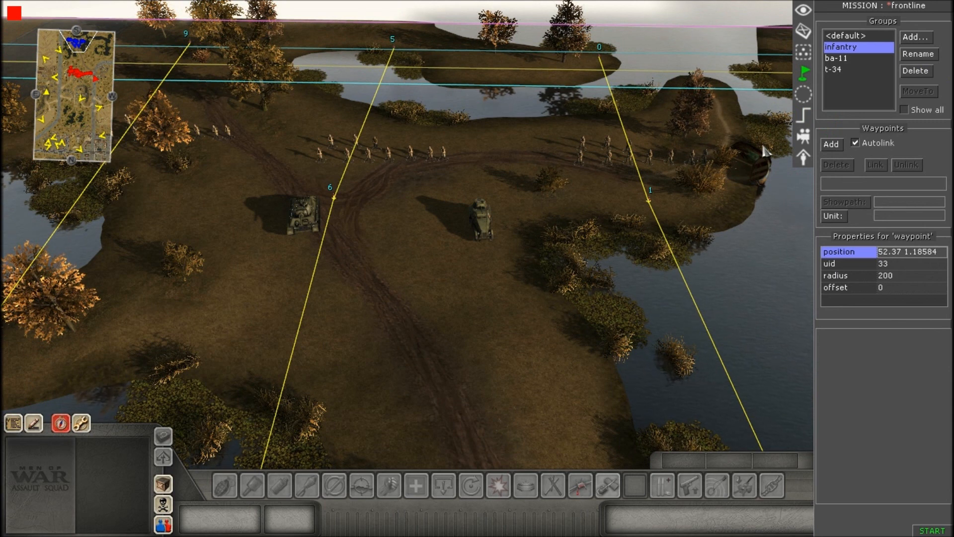
click(804, 115)
double_click(851, 363)
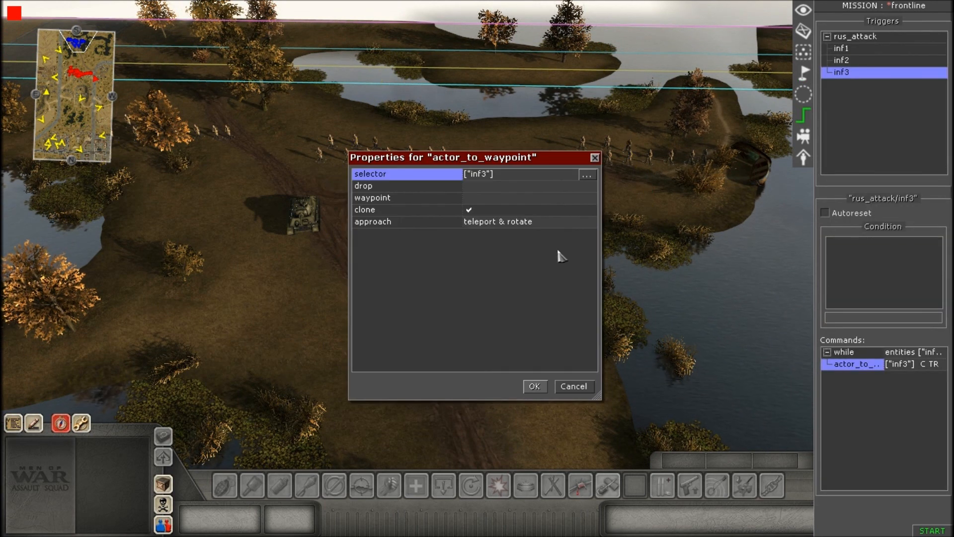
click(496, 198)
text(9)
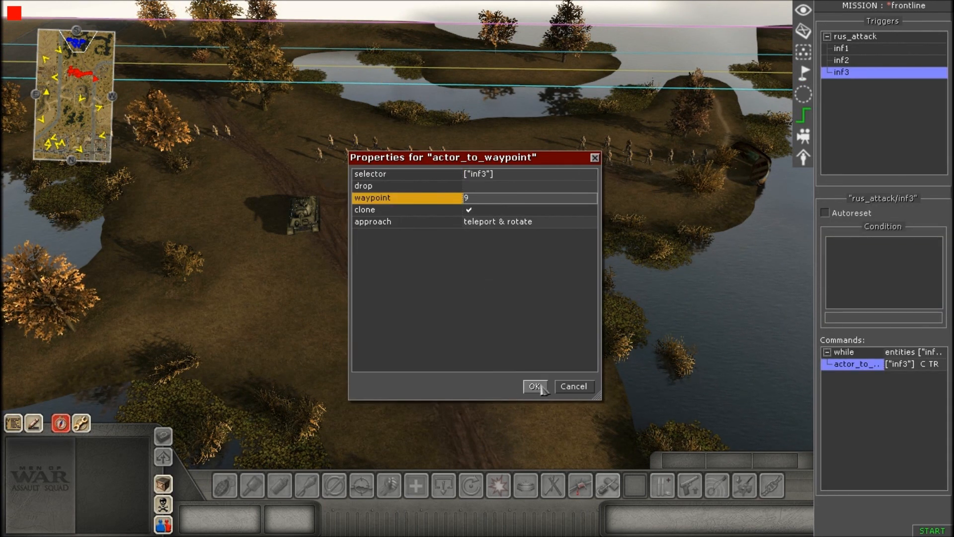
click(534, 386)
- Add an actor_state command after actor_to_waypoint inside the while block and set its selector tag to inf3
right_click(862, 367)
click(865, 368)
double_click(458, 192)
click(577, 174)
click(577, 222)
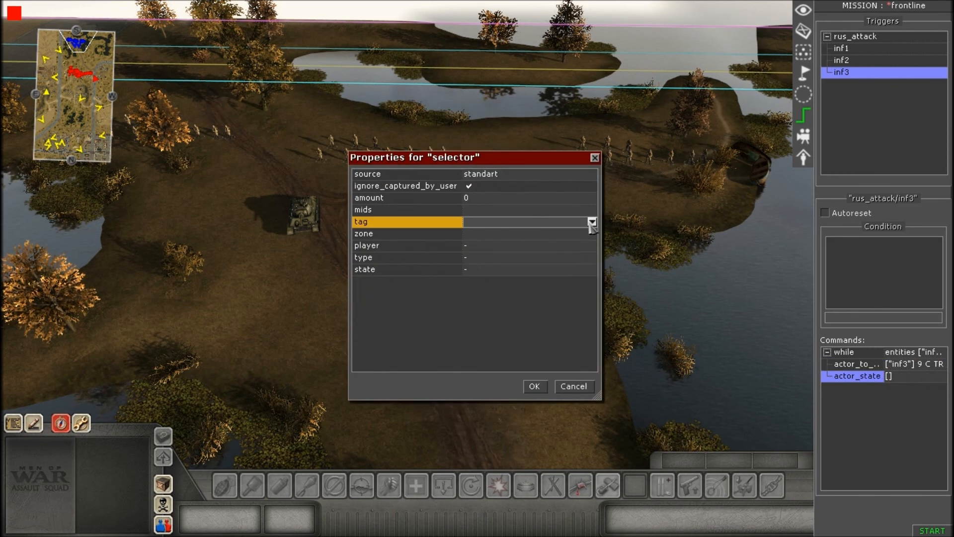
click(592, 221)
click(482, 301)
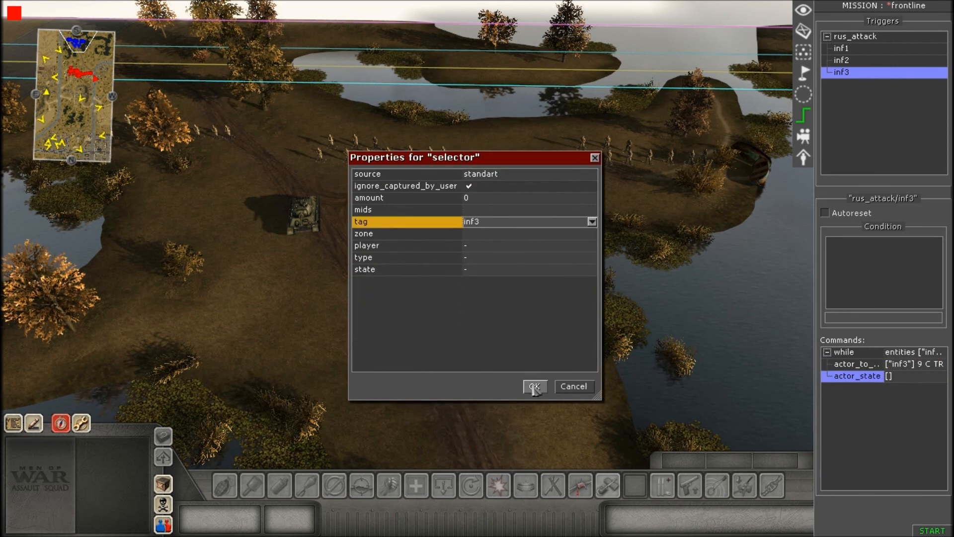
click(534, 386)
- Set the actor_state control to AI, fire_mode to open and move_mode to free
click(486, 202)
click(486, 203)
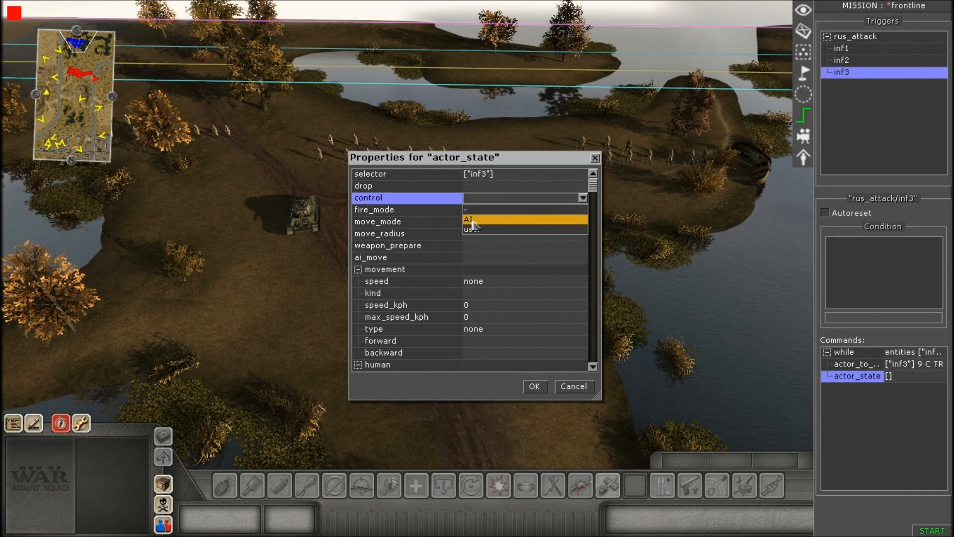
click(472, 220)
click(472, 211)
click(473, 211)
click(474, 251)
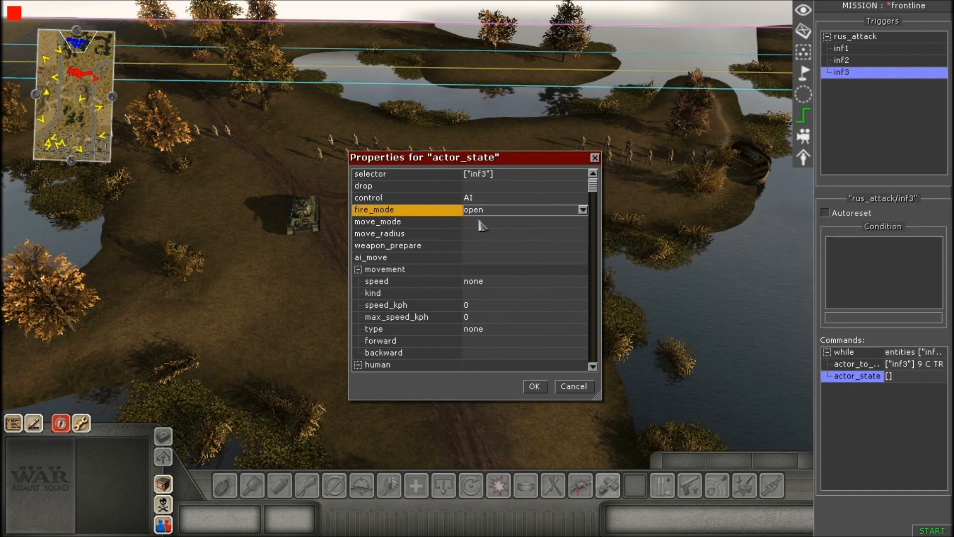
click(485, 233)
click(485, 234)
click(476, 222)
click(476, 222)
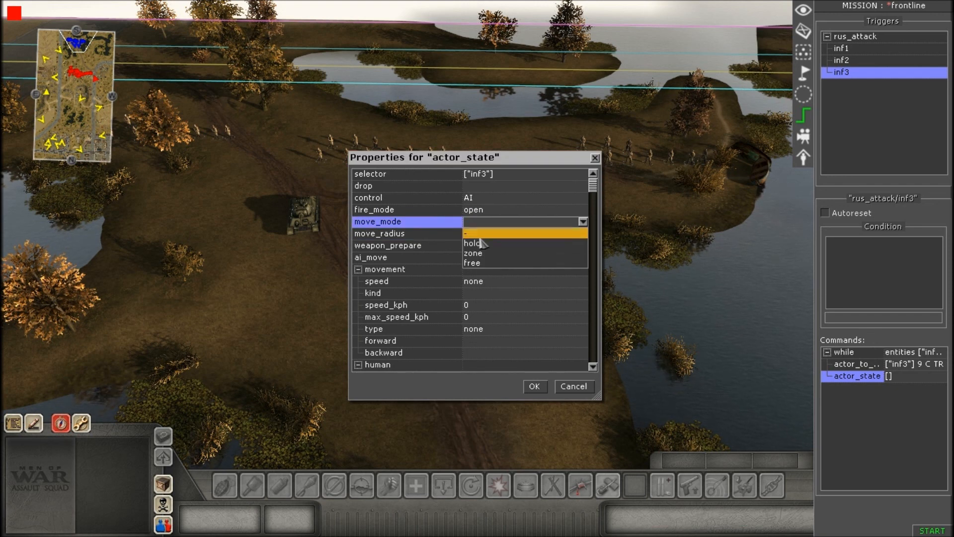
click(480, 261)
- Set weapon_prepare to on and ai_move to enable, choose the movement speed, and accept the inf3 actor_state properties
click(478, 247)
click(477, 248)
click(477, 249)
click(481, 271)
click(480, 258)
click(480, 258)
click(485, 293)
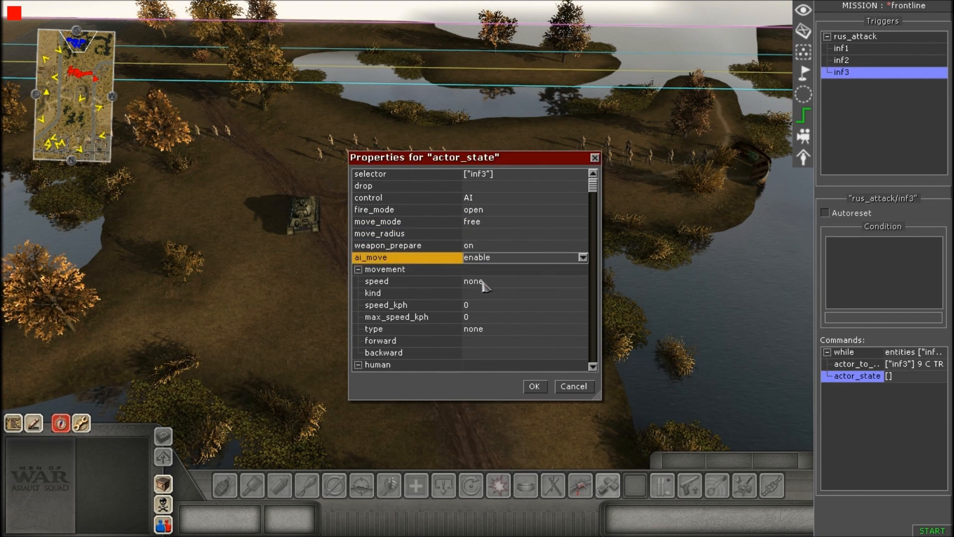
click(482, 282)
click(482, 282)
click(480, 349)
click(535, 387)
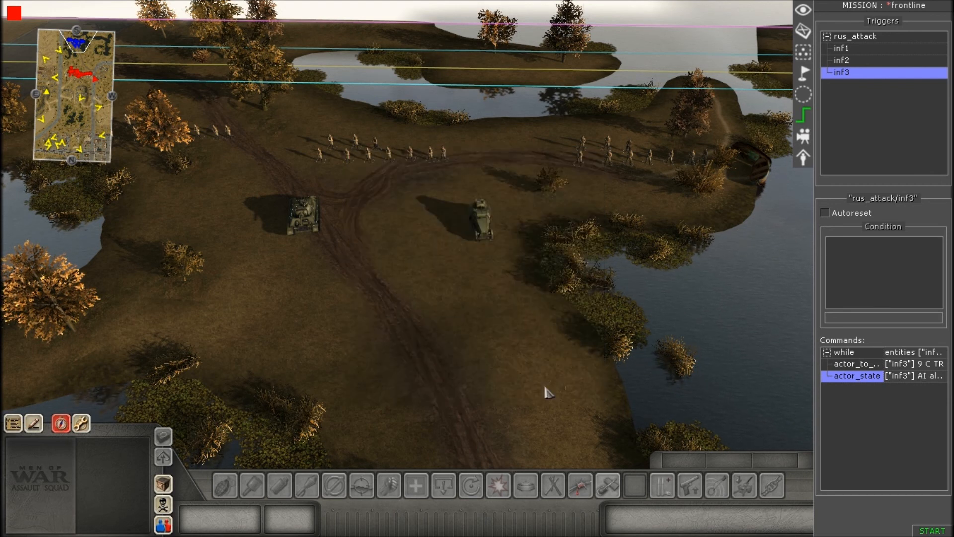
- Add a delay command of 35 inside the while loop of the inf3 trigger
right_click(858, 381)
click(864, 379)
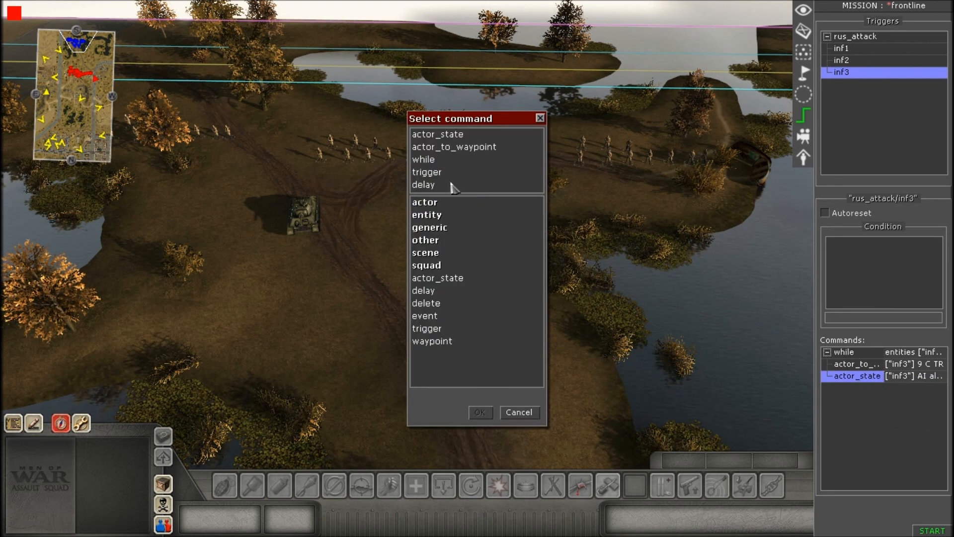
double_click(451, 186)
click(486, 175)
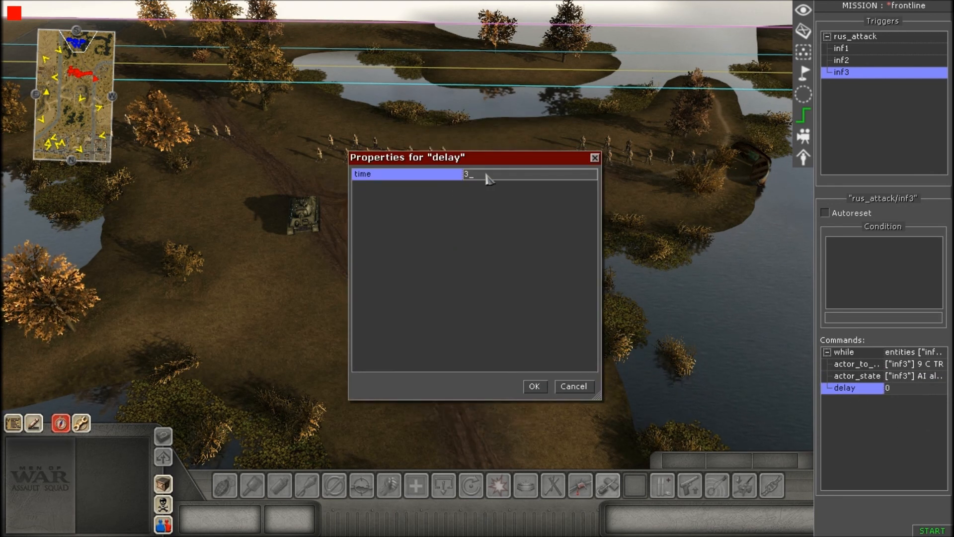
key(Return)
- After the while loop, add a trigger command that switches off rus_attack/inf3
right_click(863, 417)
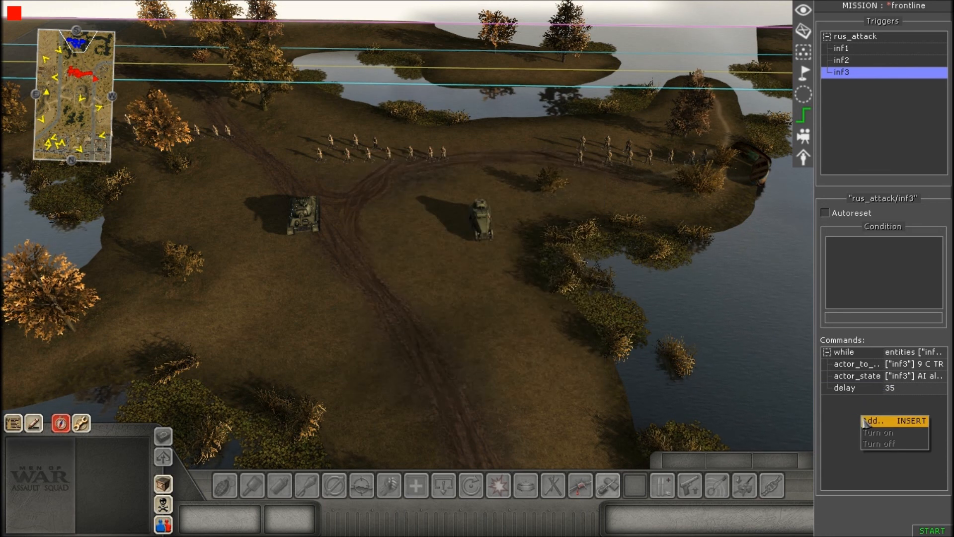
click(866, 422)
double_click(437, 331)
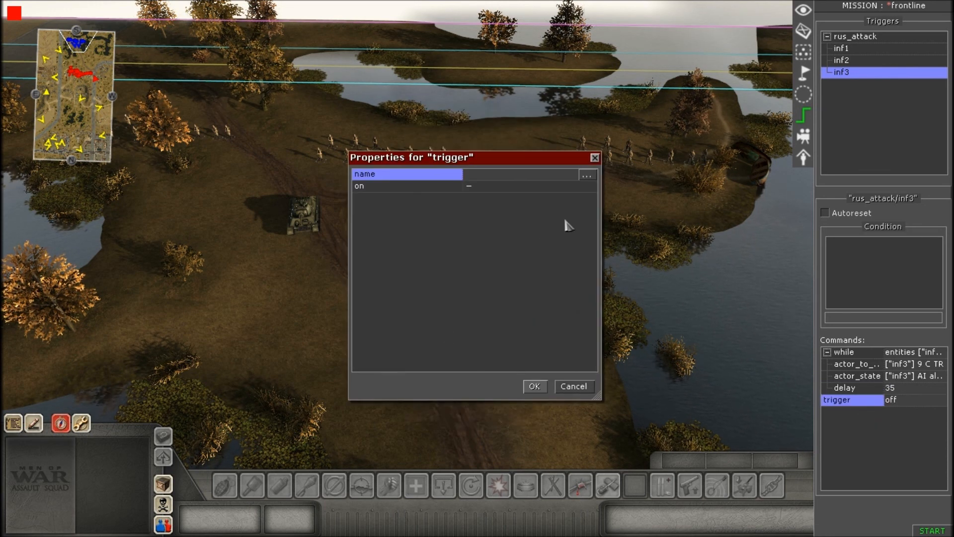
click(582, 178)
click(431, 214)
click(536, 379)
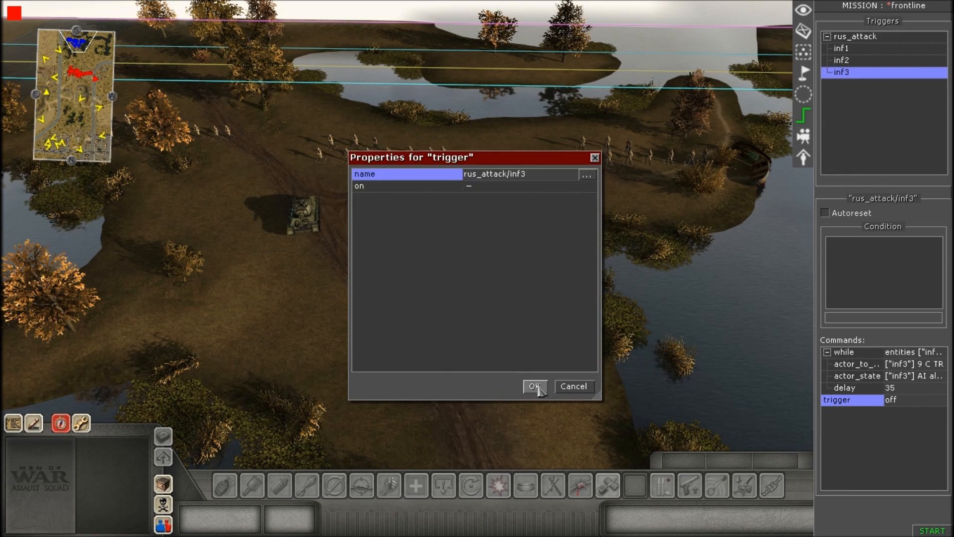
click(533, 386)
scroll(291, 236, up, 2)
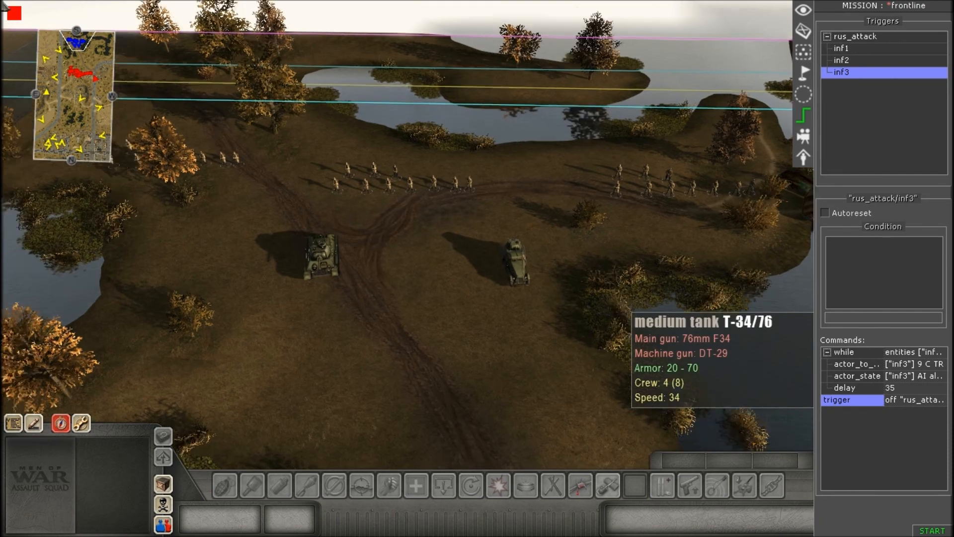
scroll(414, 157, up, 2)
scroll(669, 389, down, 2)
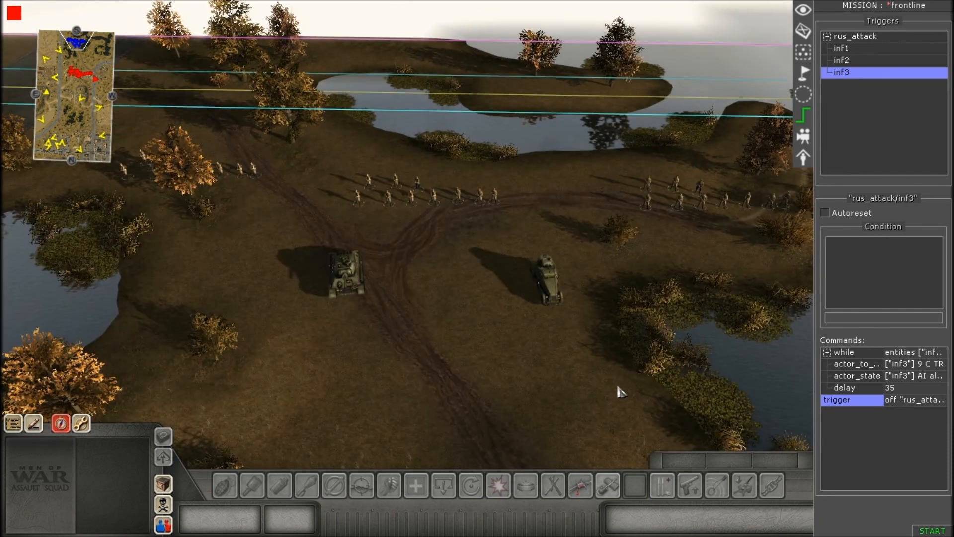
scroll(618, 390, up, 1)
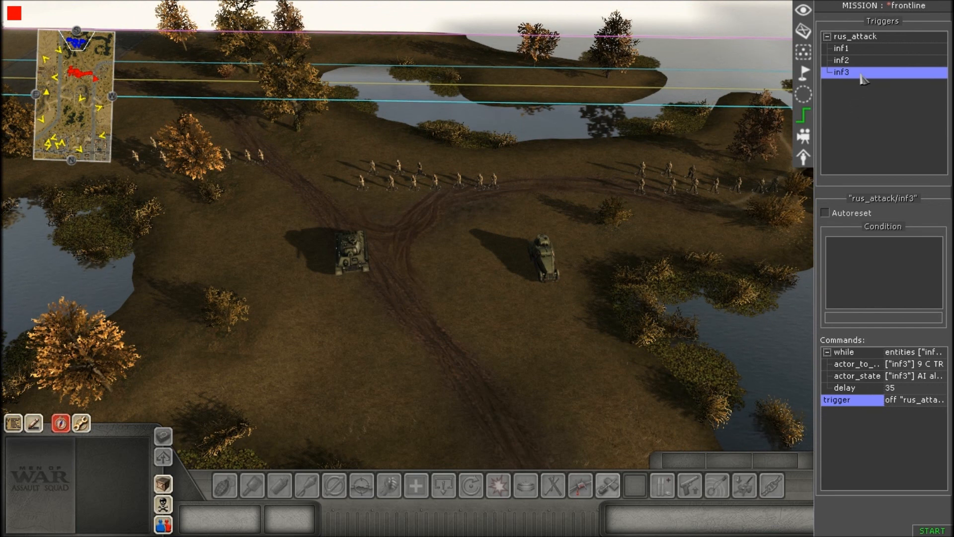
- Add a new trigger named rus_attack/ba-11
right_click(845, 73)
click(855, 83)
key(End)
key(BackSpace)
key(BackSpace)
key(BackSpace)
key(BackSpace)
text(ba-11)
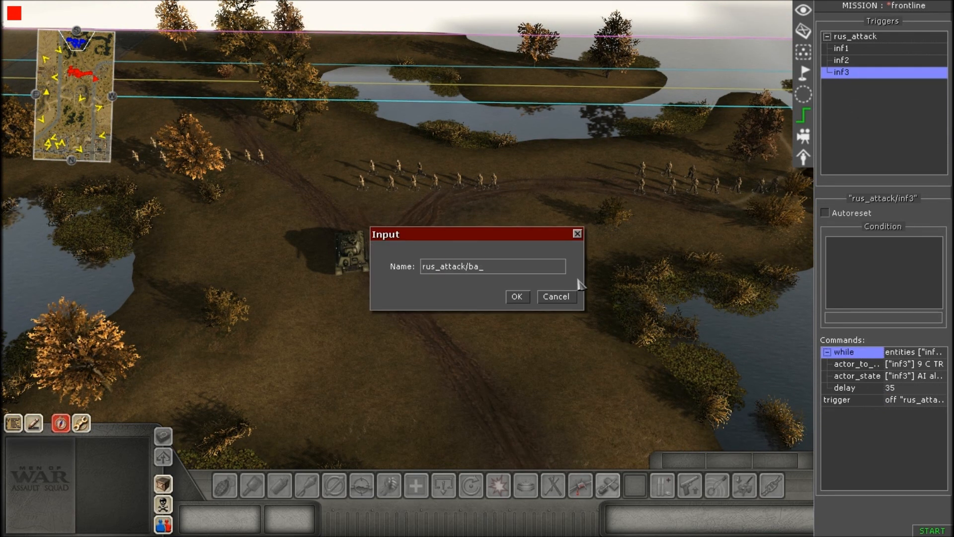
key(Return)
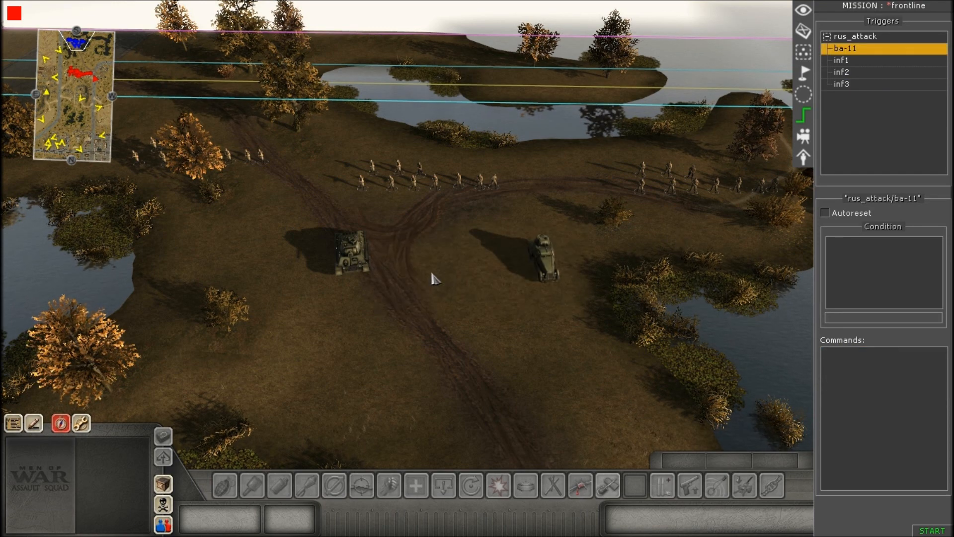
- Examine the armoured car, the T-34 tank and the infantry groups on the map
scroll(415, 356, up, 2)
scroll(470, 255, up, 2)
scroll(471, 271, down, 3)
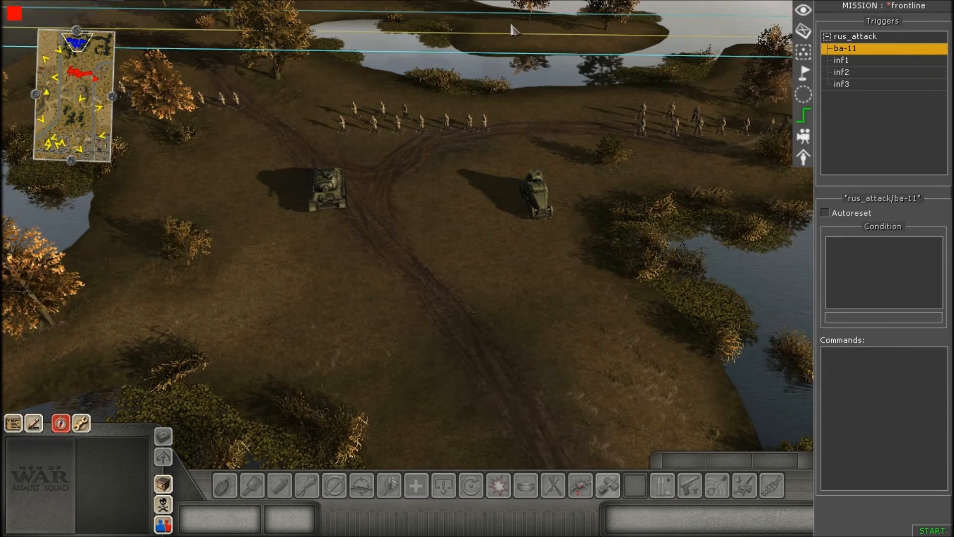
scroll(464, 270, up, 1)
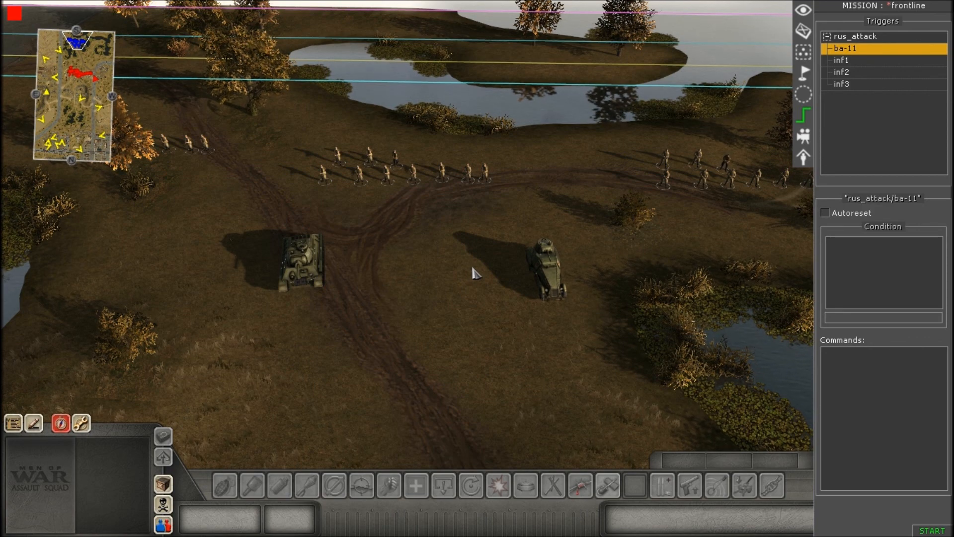
scroll(503, 277, up, 5)
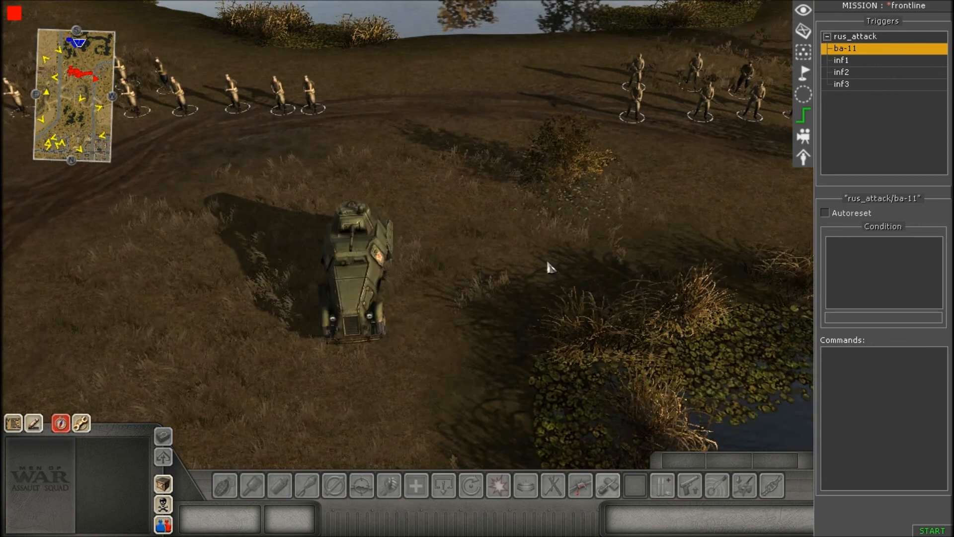
scroll(481, 252, down, 8)
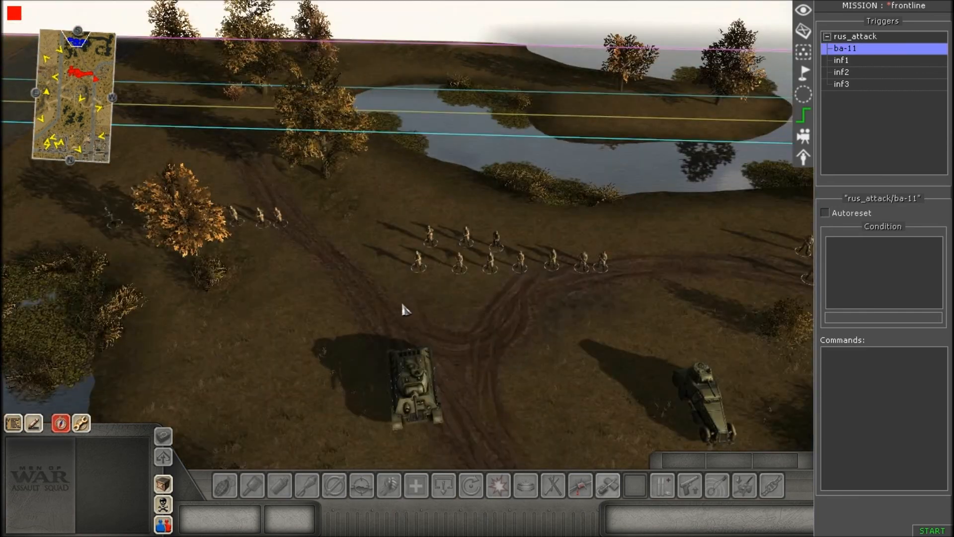
scroll(404, 309, down, 3)
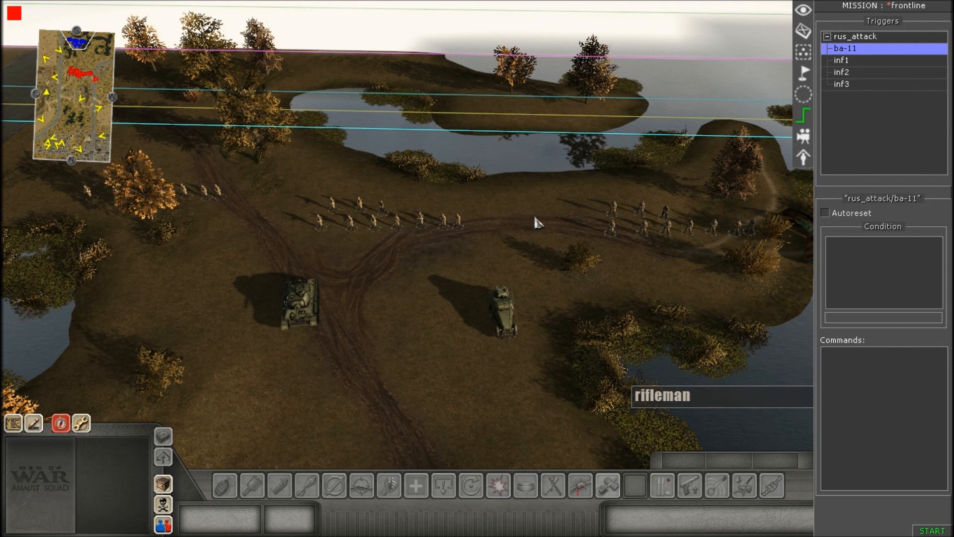
middle_drag(326, 231, 336, 240)
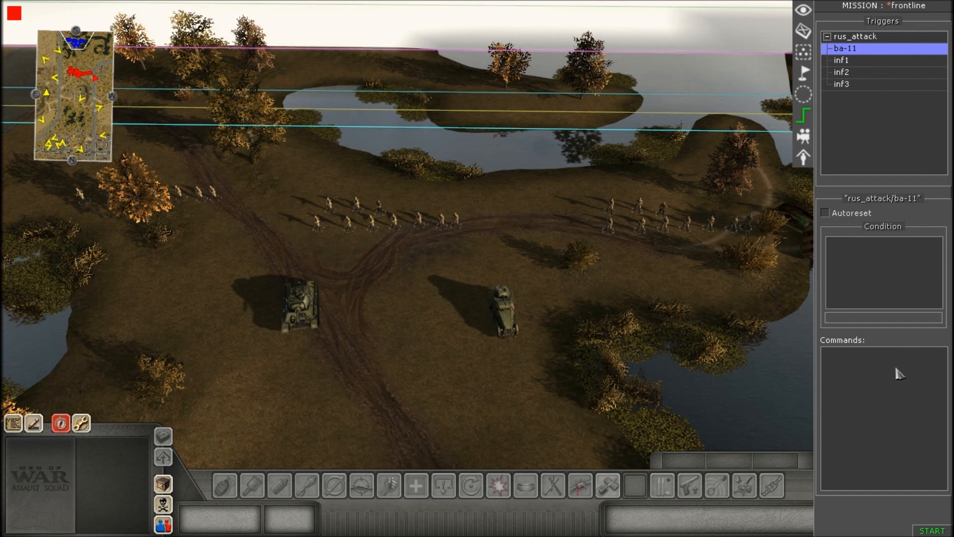
- Add an if command of type entities to the rus_attack/ba-11 trigger
right_click(875, 367)
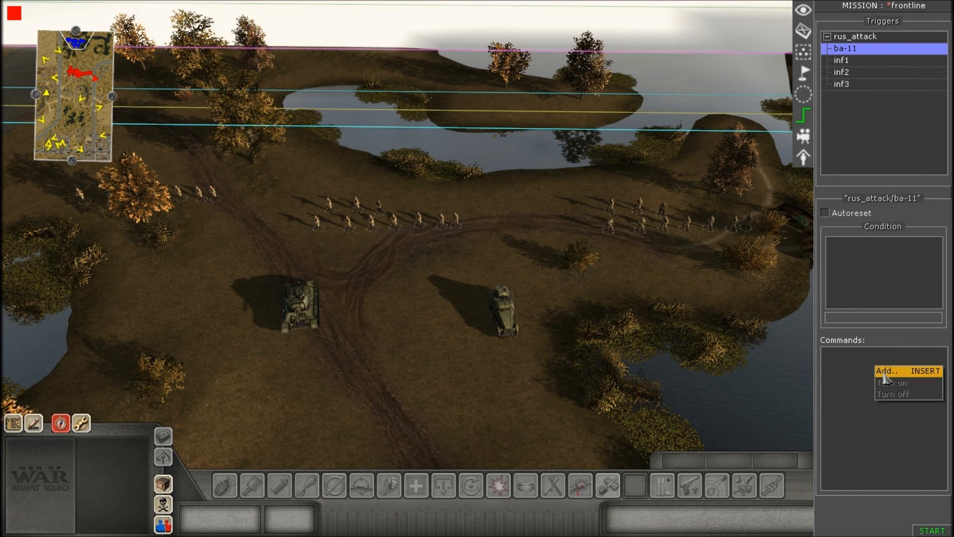
click(885, 371)
double_click(431, 228)
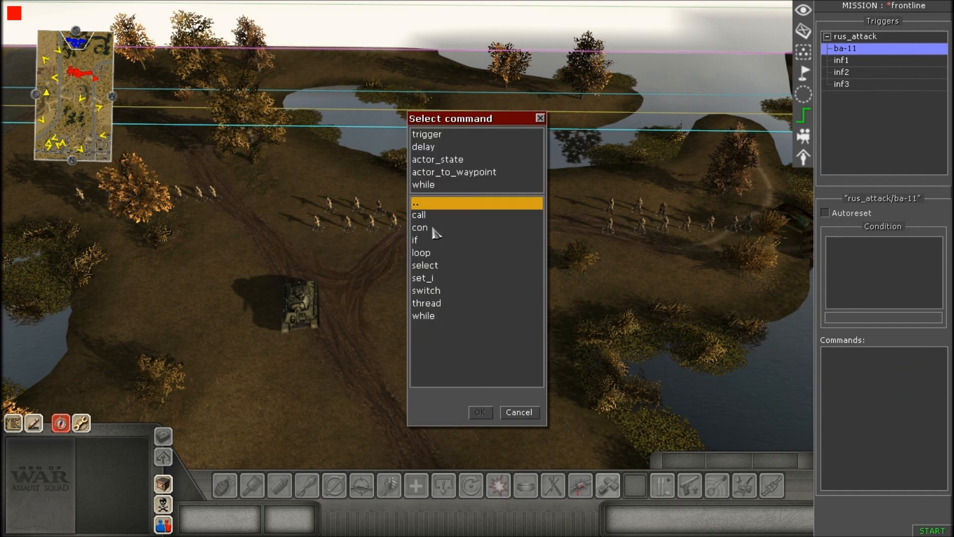
double_click(430, 242)
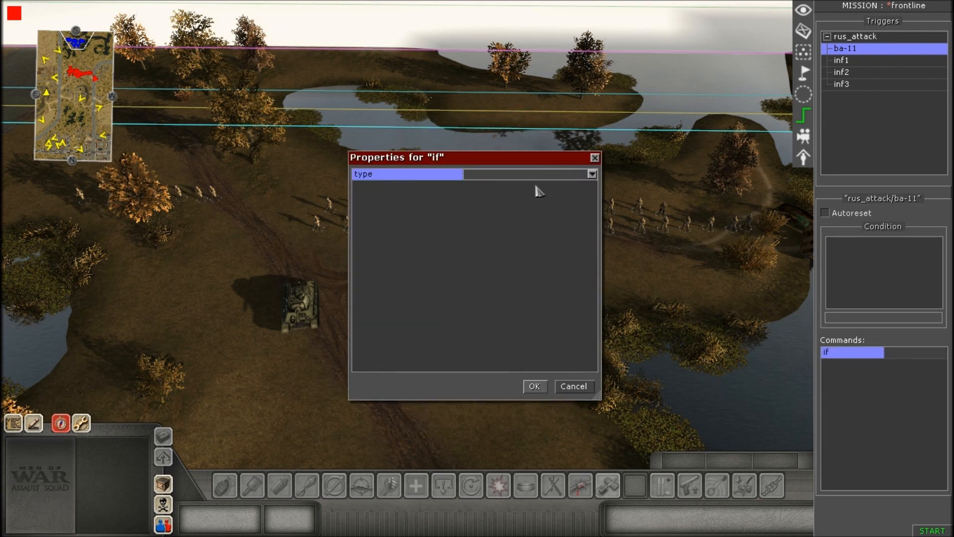
click(591, 175)
click(492, 210)
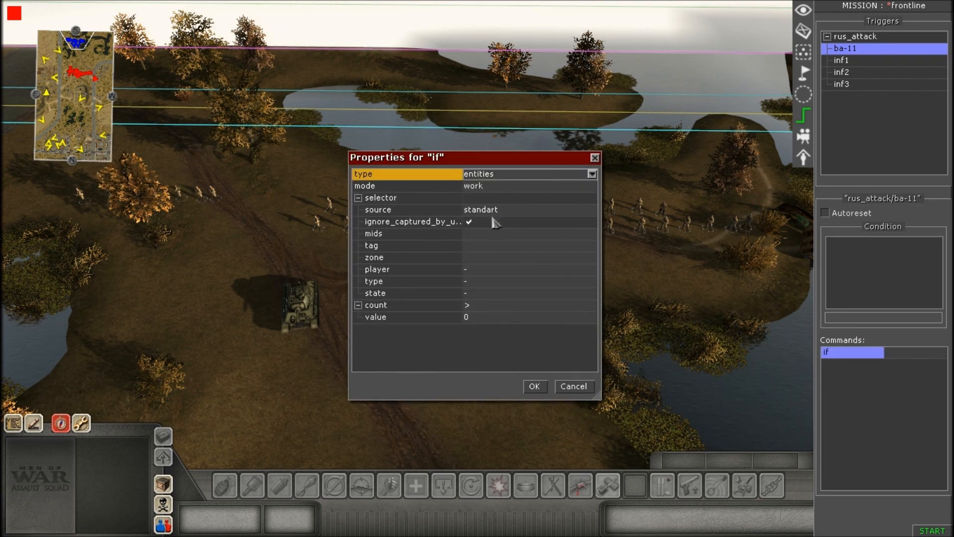
- Set the if condition to entities tagged infantry with state dead and a count of >= 10
click(520, 246)
click(592, 246)
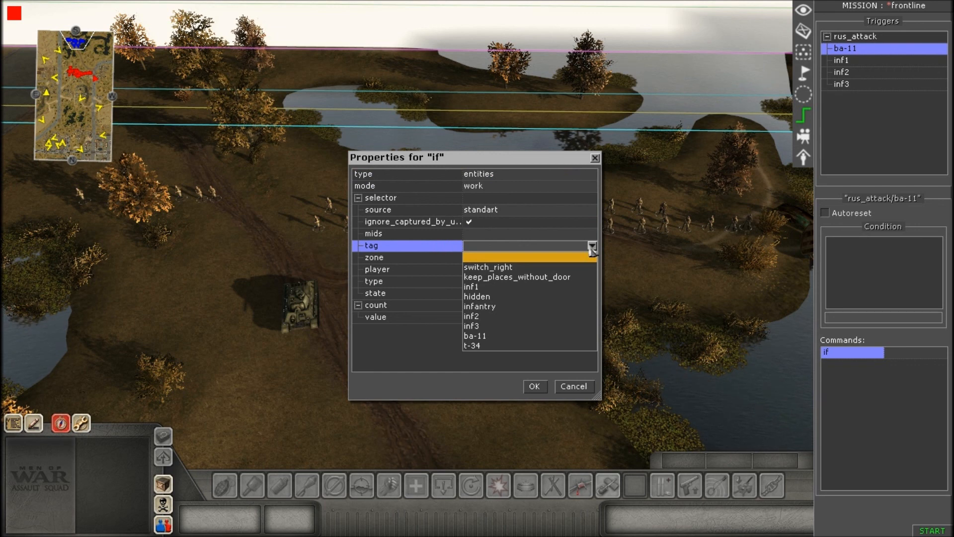
click(493, 306)
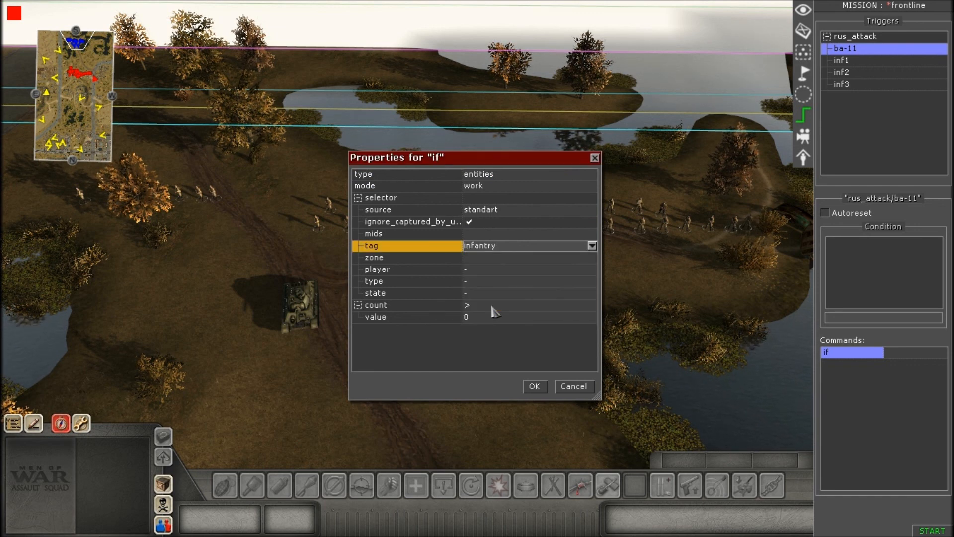
click(491, 306)
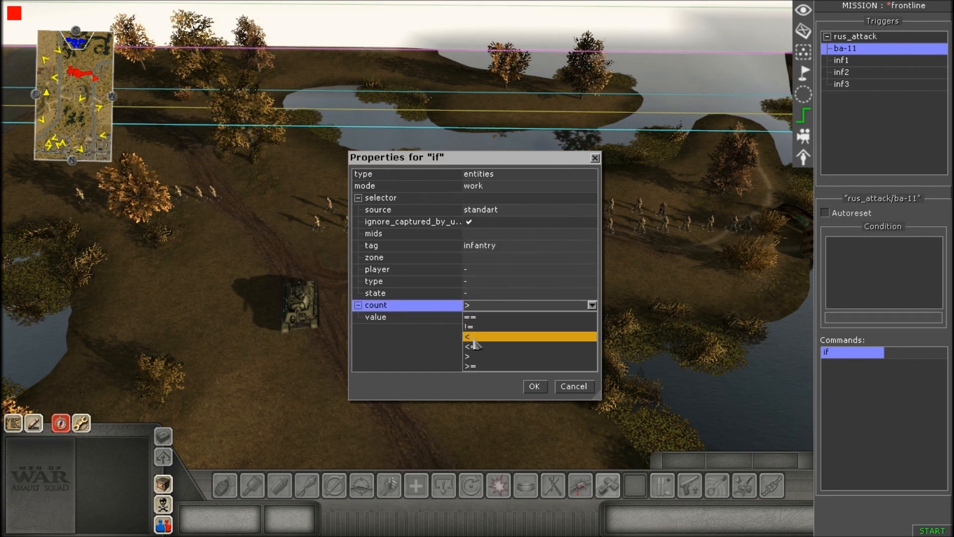
click(479, 367)
click(481, 317)
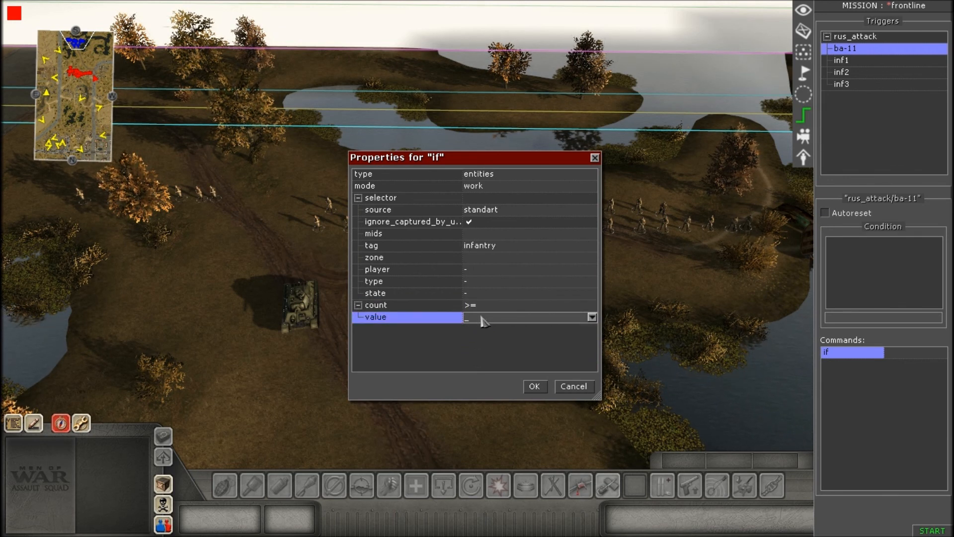
click(481, 293)
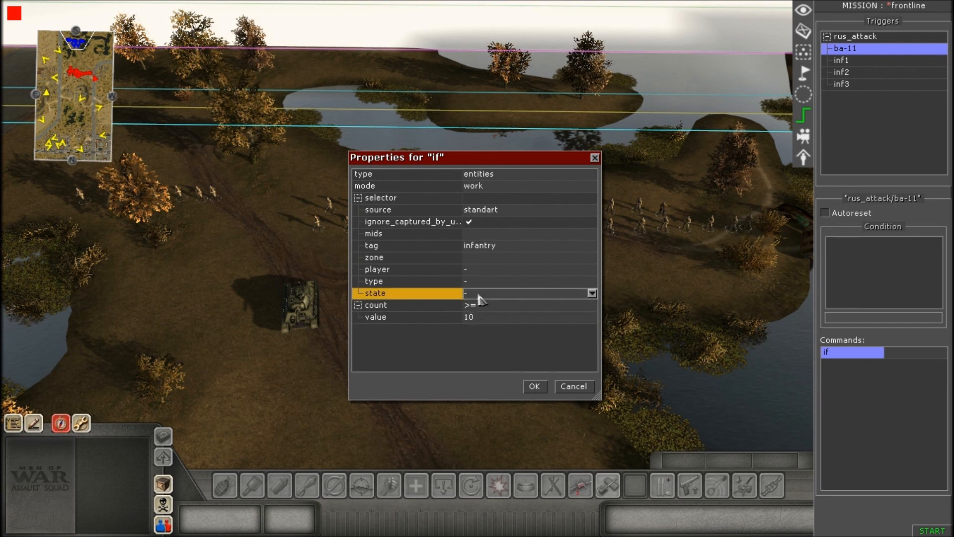
click(480, 295)
click(480, 318)
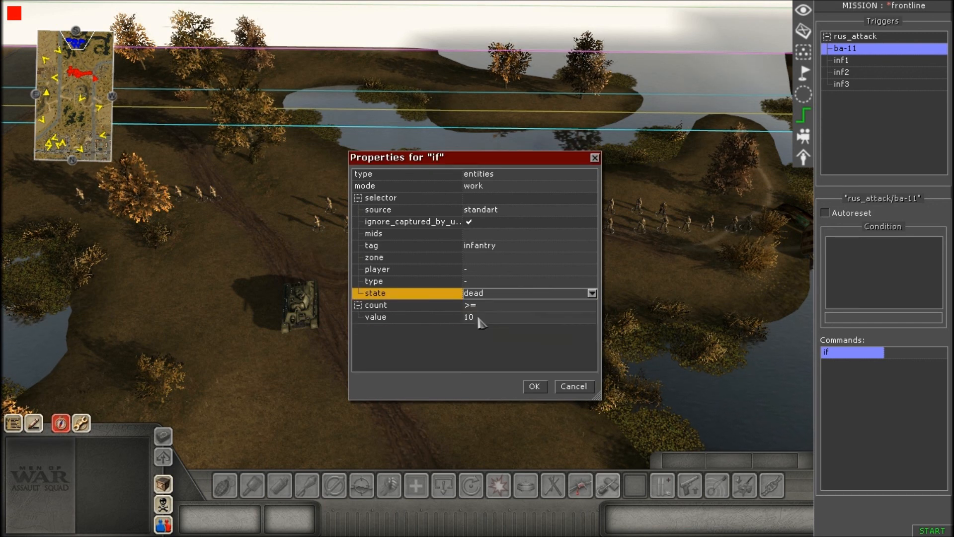
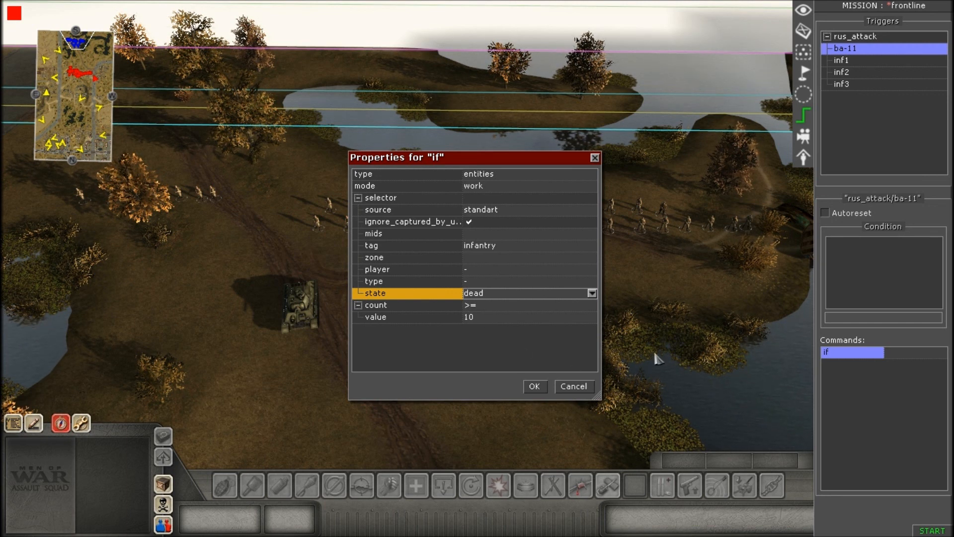
click(535, 387)
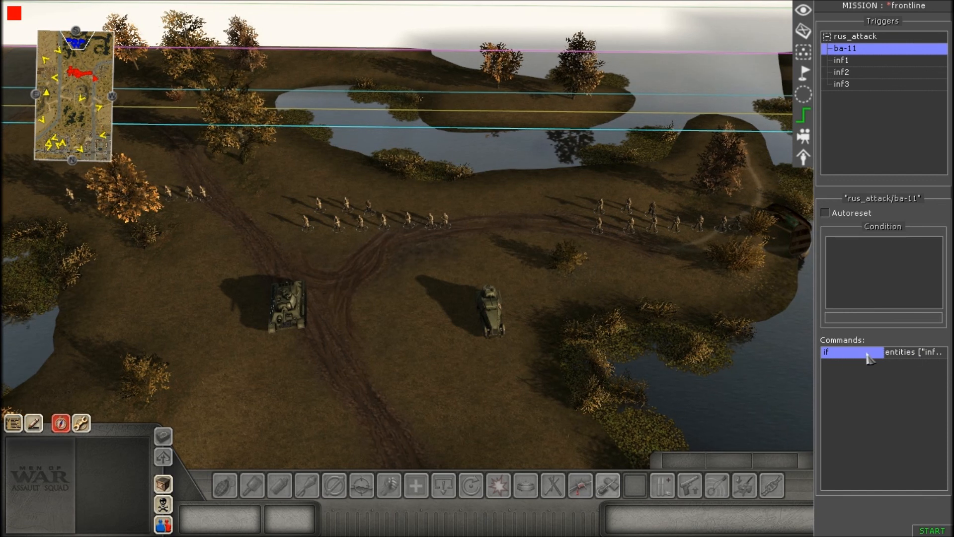
- Add a while command of type entities inside the if block of the ba-11 trigger
right_click(870, 358)
click(869, 366)
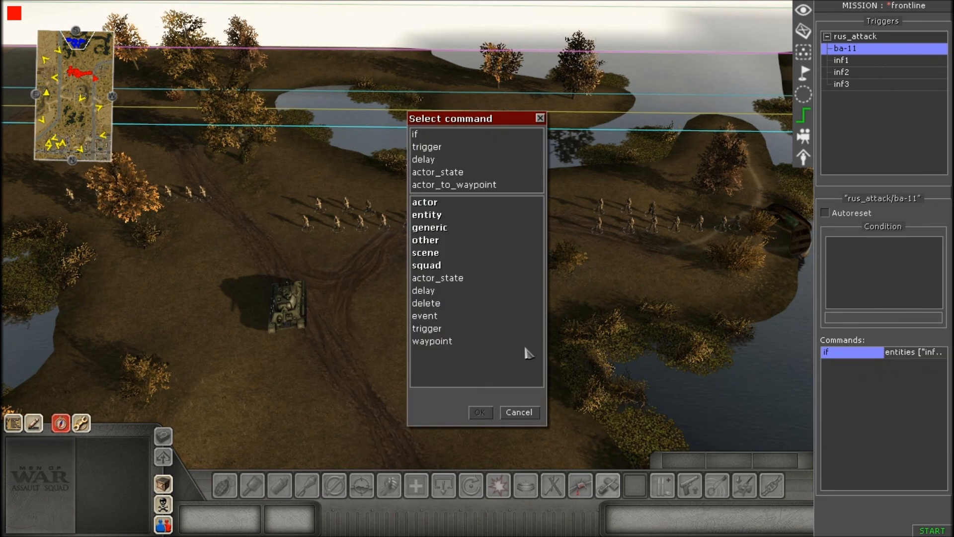
double_click(428, 228)
double_click(417, 320)
click(592, 175)
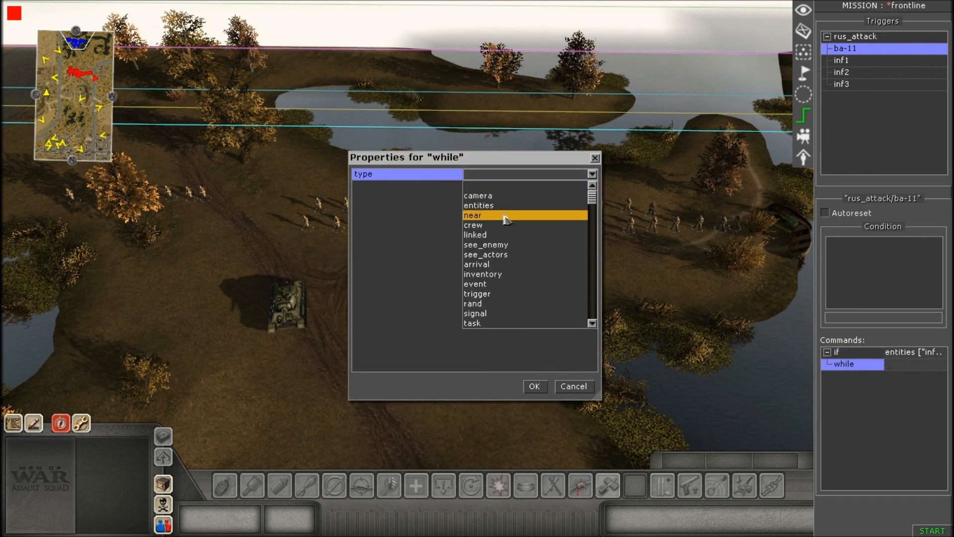
click(503, 207)
- Set the while condition's tag to ba-11 and its count comparison to <=, and accept the properties
click(524, 245)
click(592, 246)
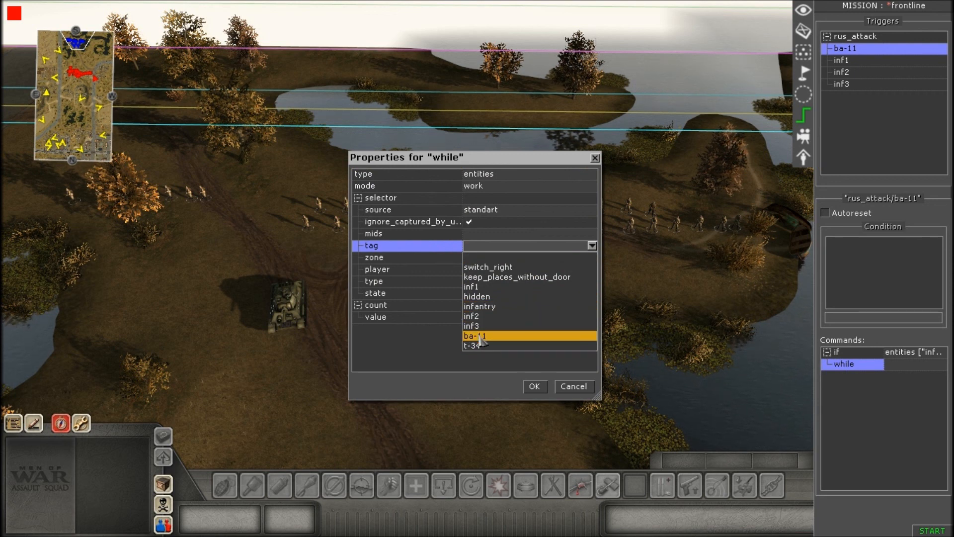
click(483, 336)
click(490, 306)
click(487, 308)
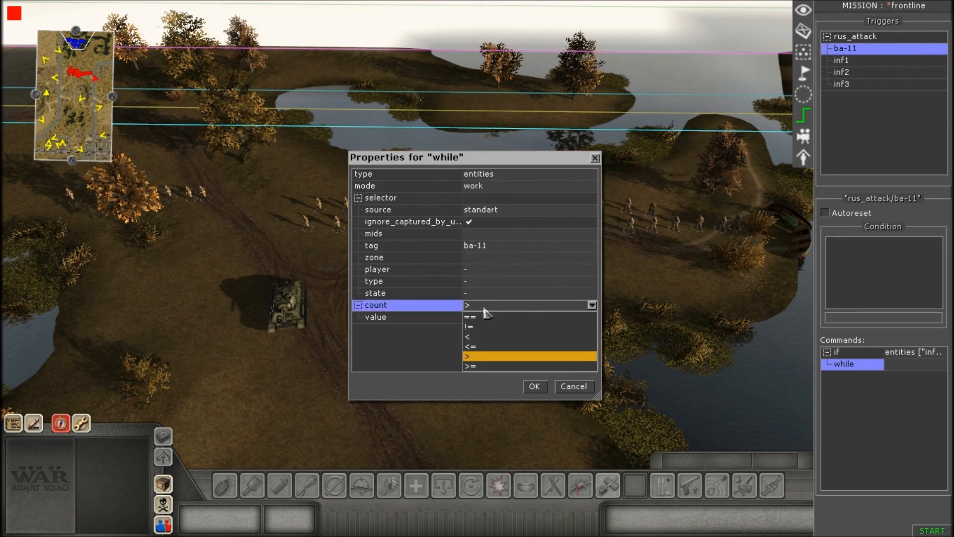
click(477, 350)
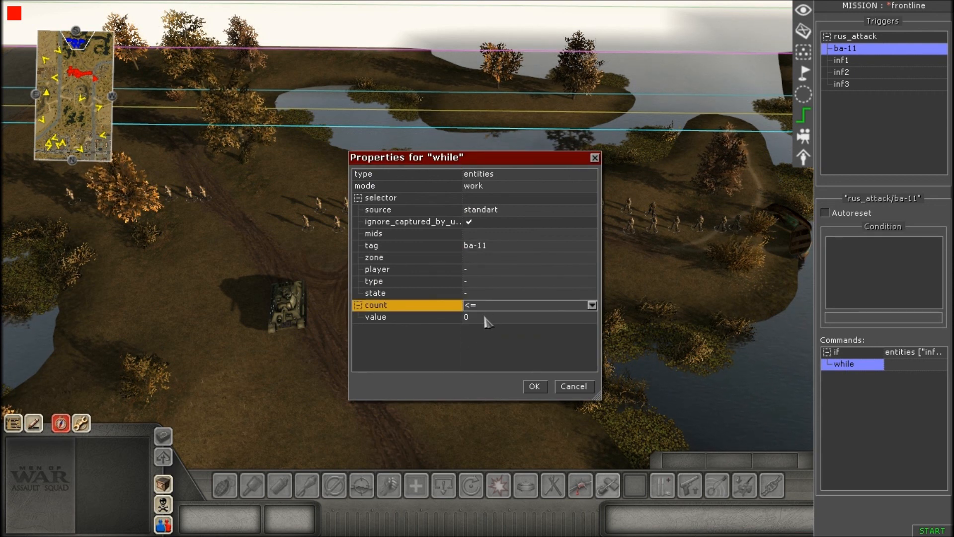
click(485, 317)
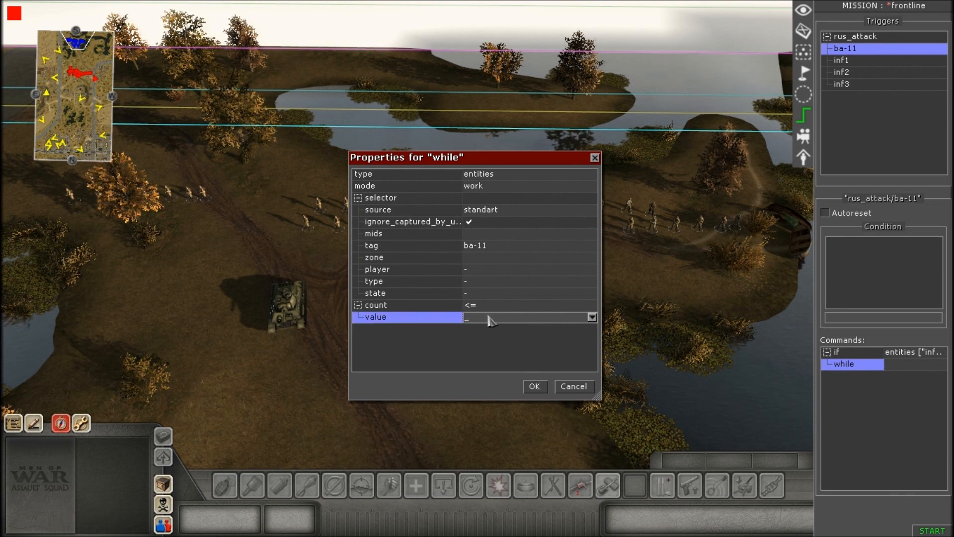
click(528, 386)
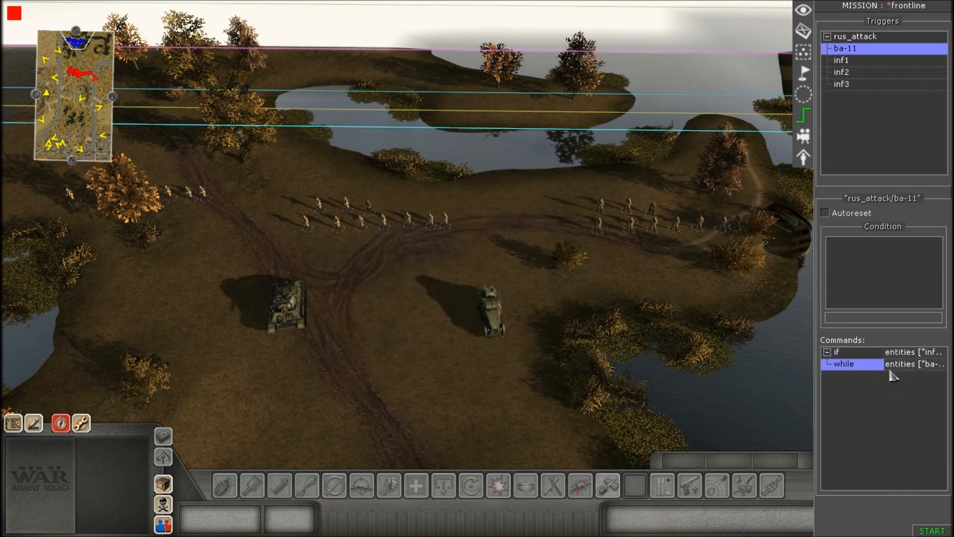
- Add an actor_to_waypoint command inside the while block of the ba-11 trigger, with its selector tag set to ba-11
right_click(865, 371)
click(867, 370)
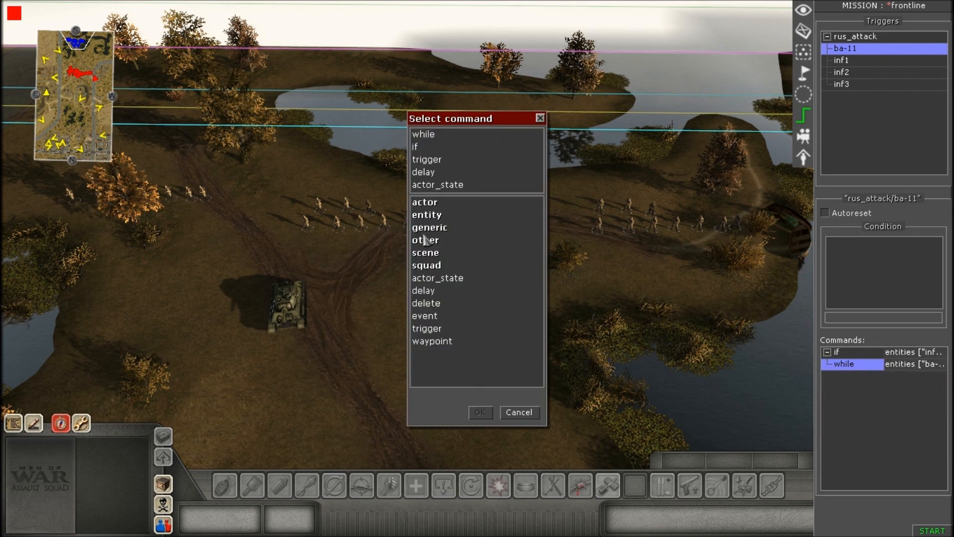
double_click(440, 241)
double_click(503, 226)
click(592, 174)
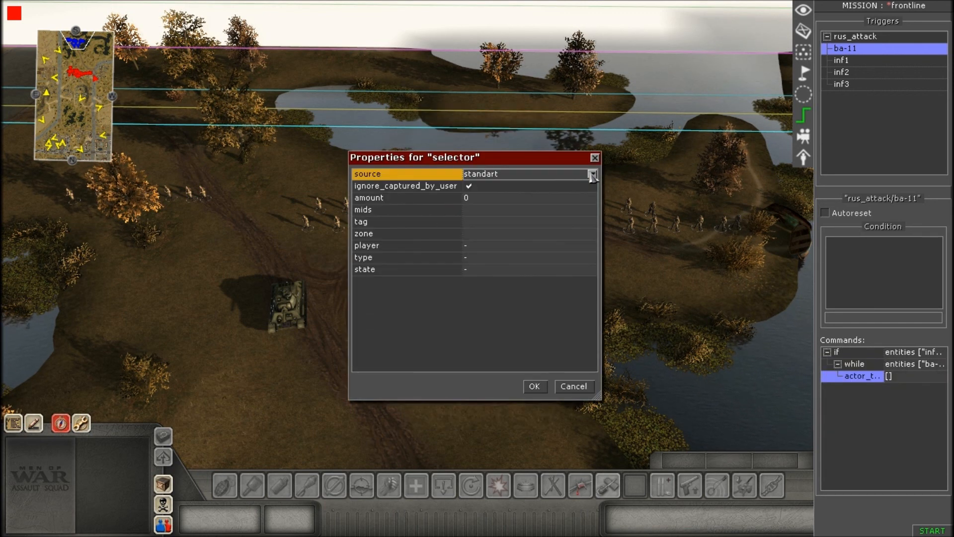
click(592, 221)
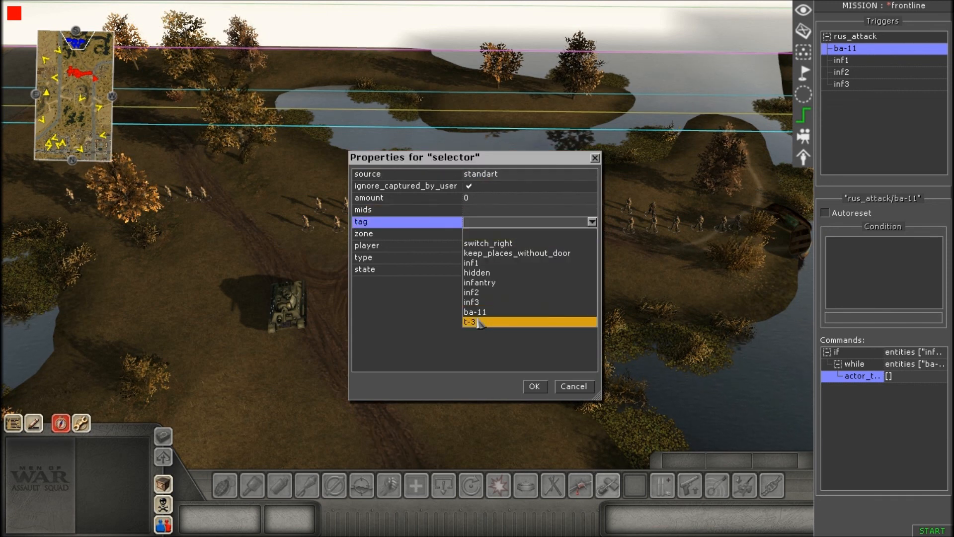
click(477, 311)
click(534, 386)
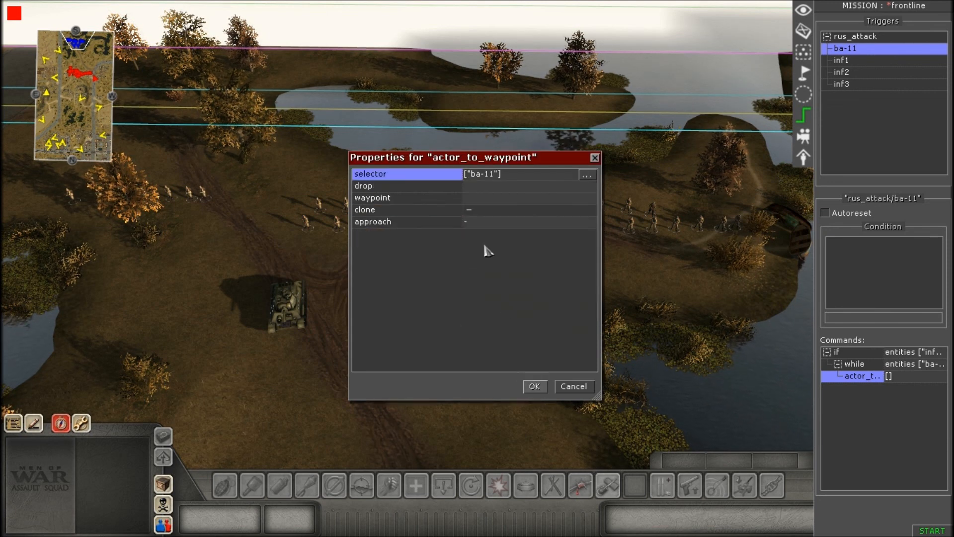
- Enable clone and set the approach to teleport & rotate for the actor_to_waypoint command, accepting the properties
click(480, 211)
click(480, 221)
click(492, 262)
click(534, 387)
- Look up the start waypoint of the ba-11 waypoint group and set the actor_to_waypoint command's waypoint to 13
click(803, 72)
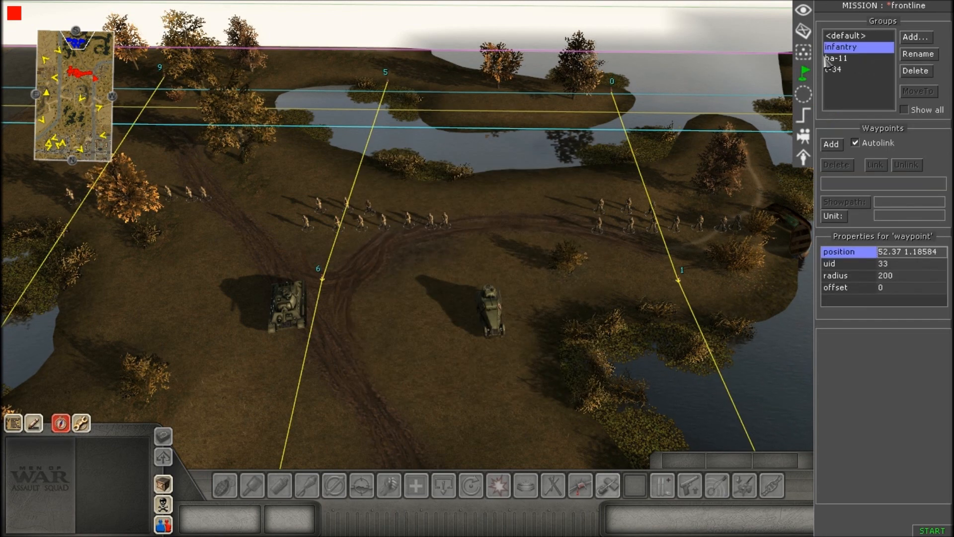
click(829, 59)
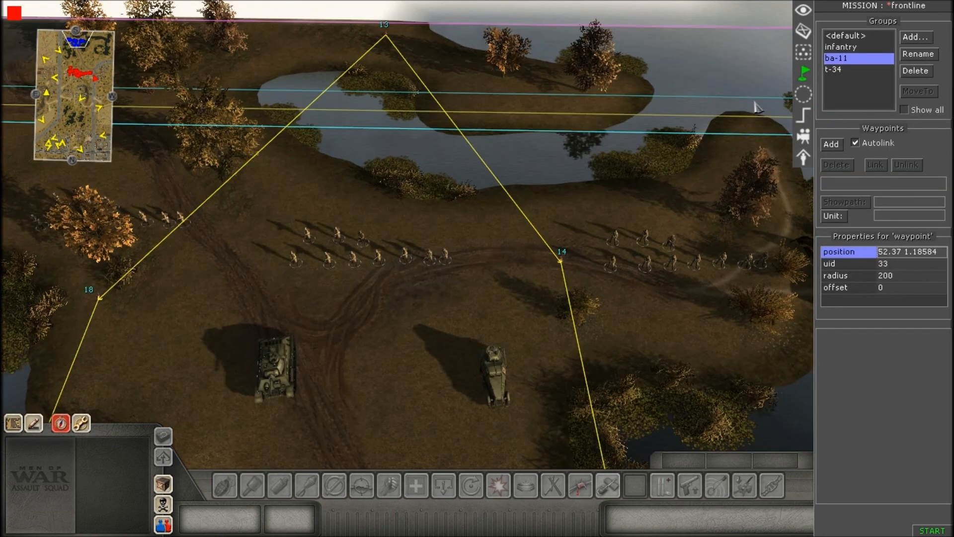
click(804, 115)
double_click(855, 377)
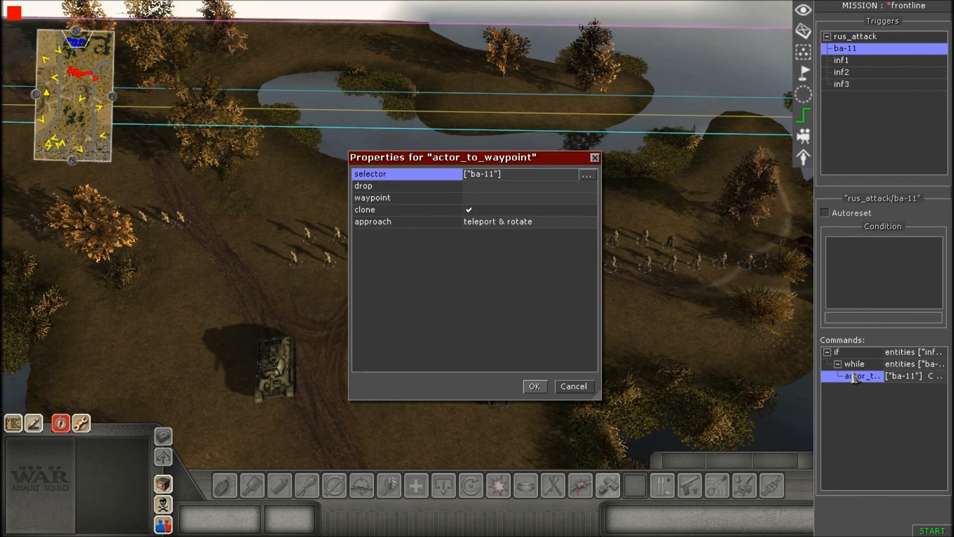
click(489, 201)
text(13)
click(545, 388)
- Add an actor_state command after actor_to_waypoint in the while block, with its selector tag set to ba-11
right_click(855, 368)
click(831, 397)
right_click(851, 376)
click(863, 379)
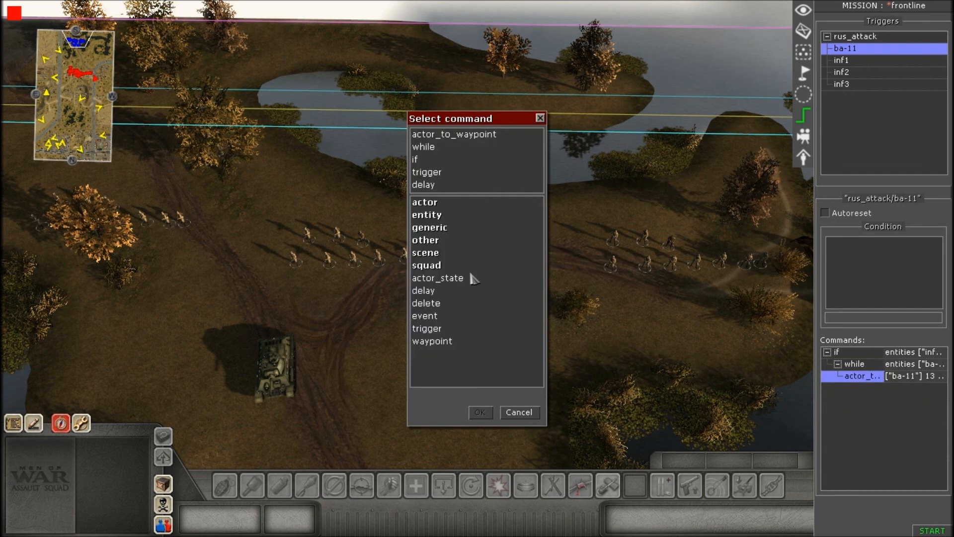
double_click(446, 279)
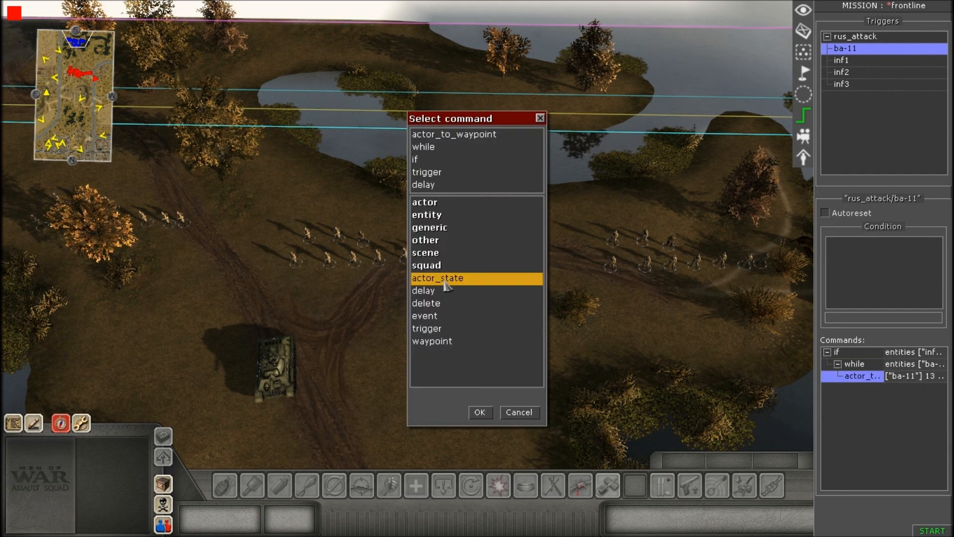
click(577, 174)
click(590, 222)
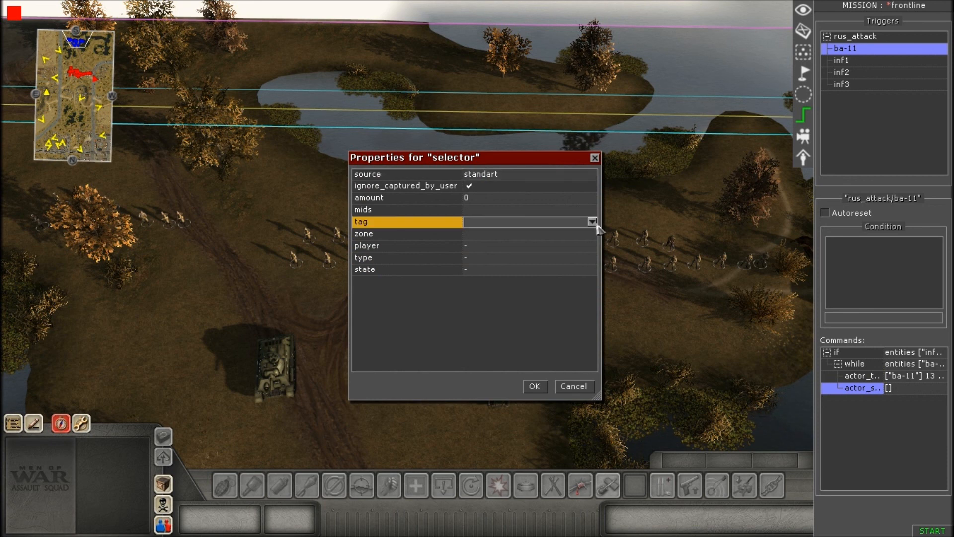
click(592, 222)
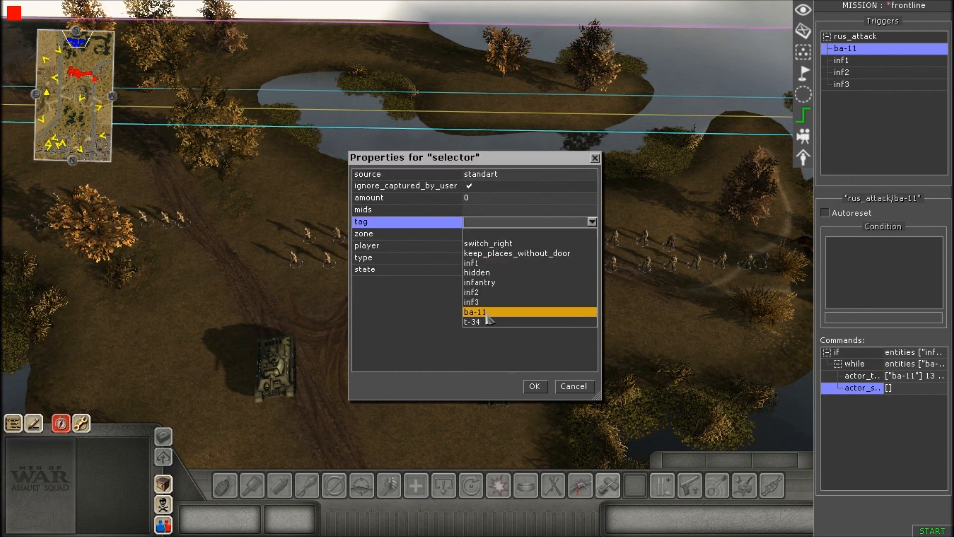
click(475, 313)
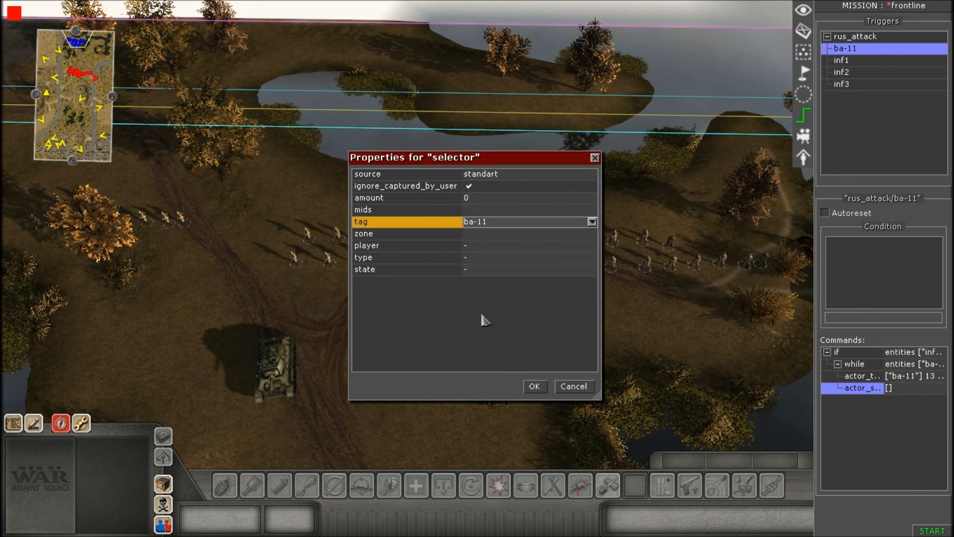
click(534, 387)
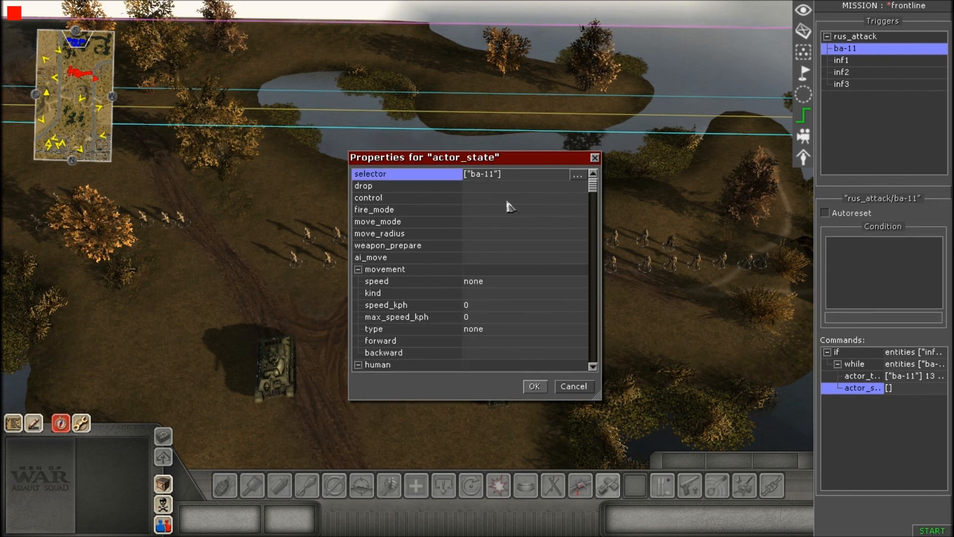
- Set the actor_state command's control to AI, fire_mode to open and move_mode to free
click(506, 198)
click(478, 220)
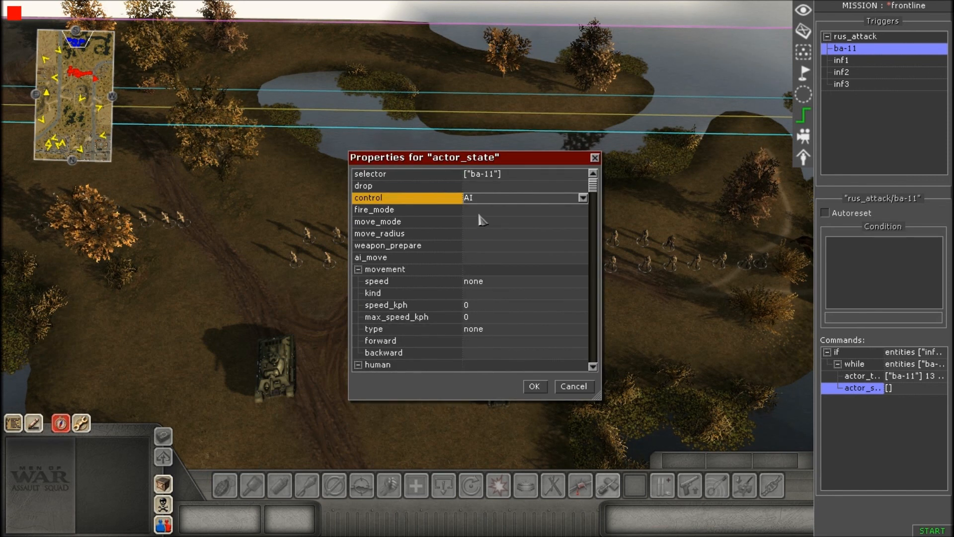
click(479, 211)
click(479, 245)
click(479, 224)
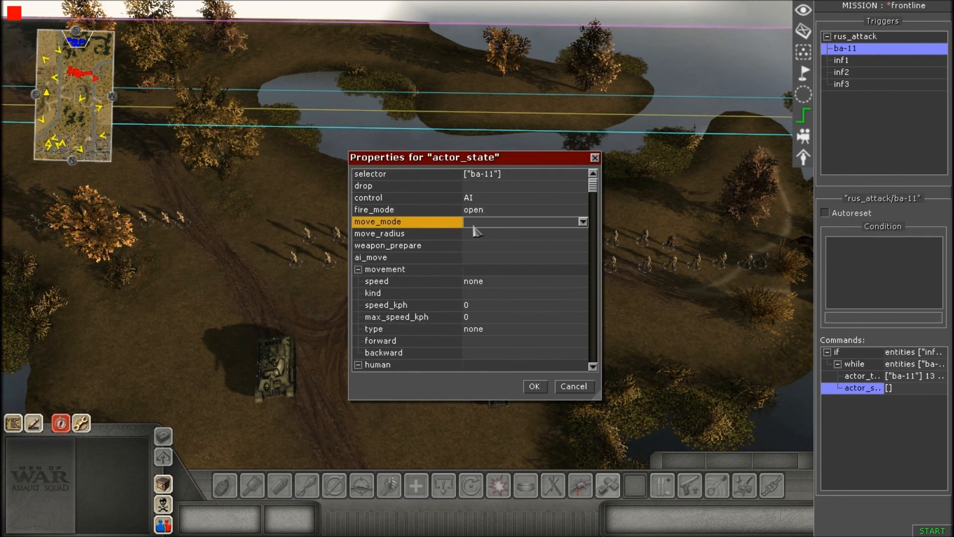
click(475, 223)
click(477, 263)
- Set weapon_prepare to on and ai_move to enable for the actor_state command
click(482, 236)
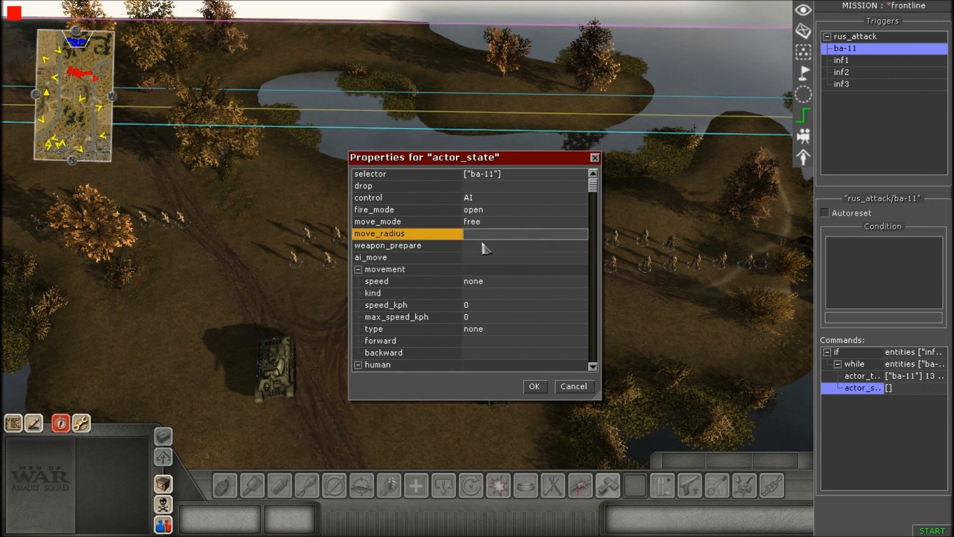
click(483, 246)
click(479, 246)
click(474, 271)
click(477, 259)
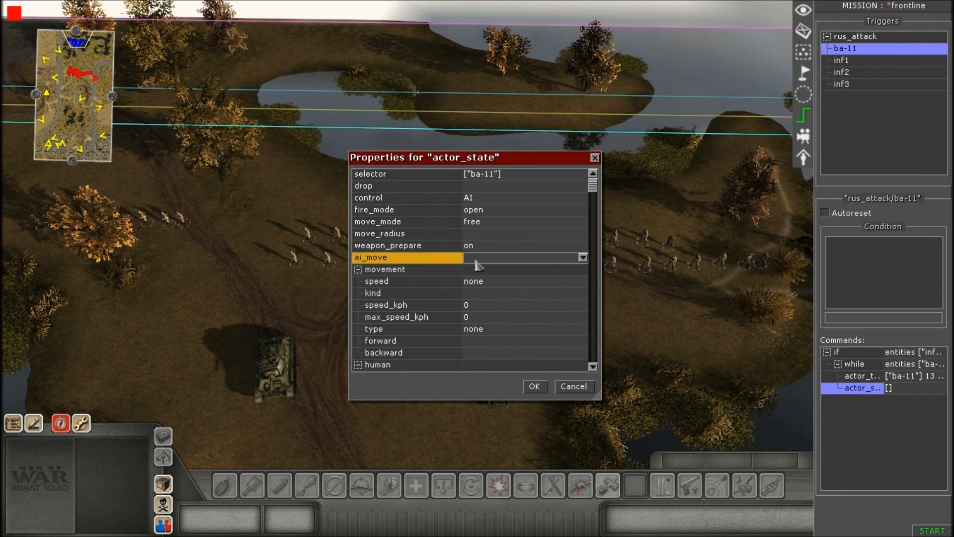
click(476, 259)
click(478, 278)
- Set the actor_state command's movement speed to fast and accept the properties
click(484, 282)
click(484, 282)
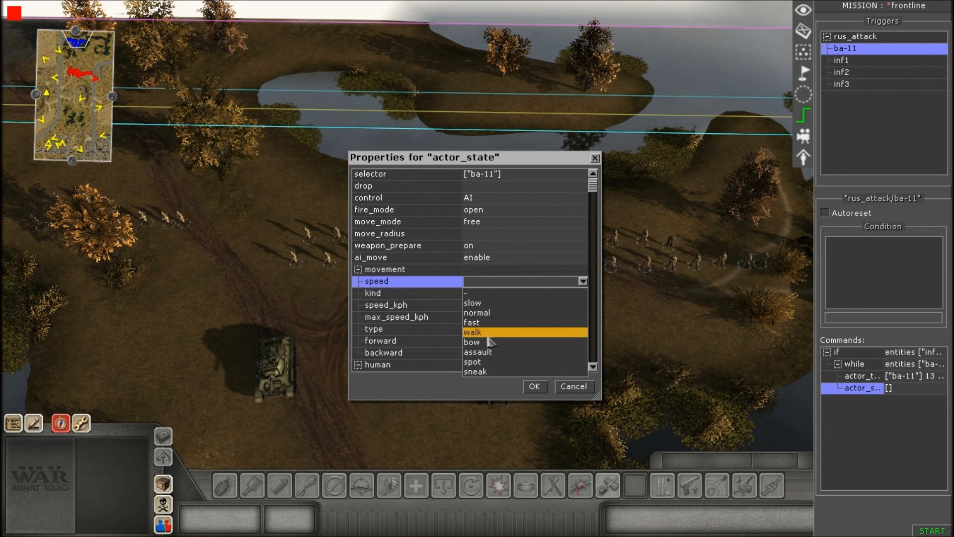
click(491, 354)
click(492, 282)
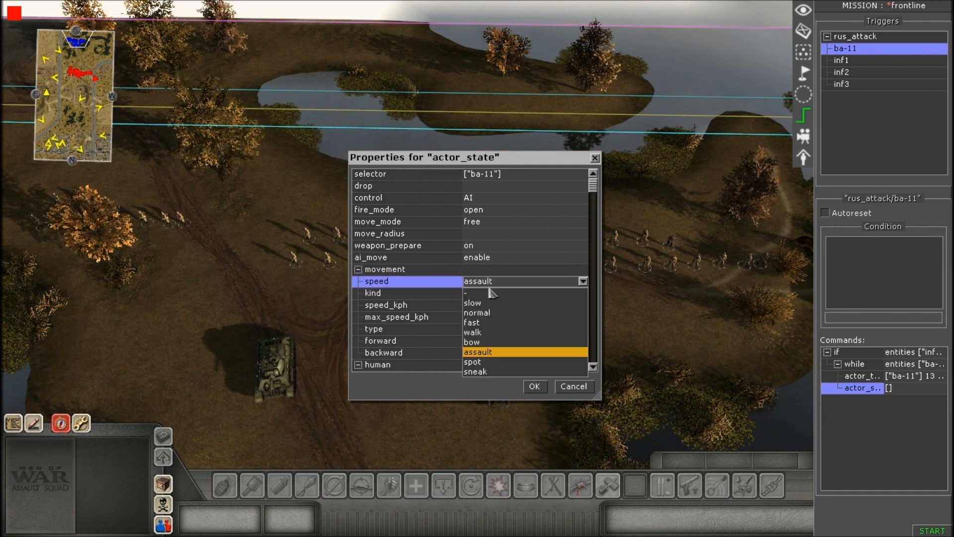
click(485, 322)
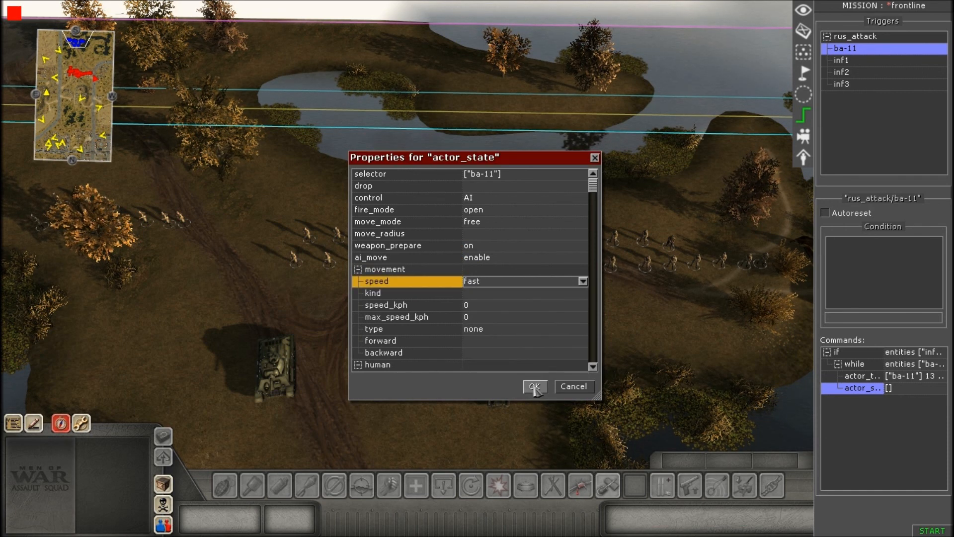
click(535, 387)
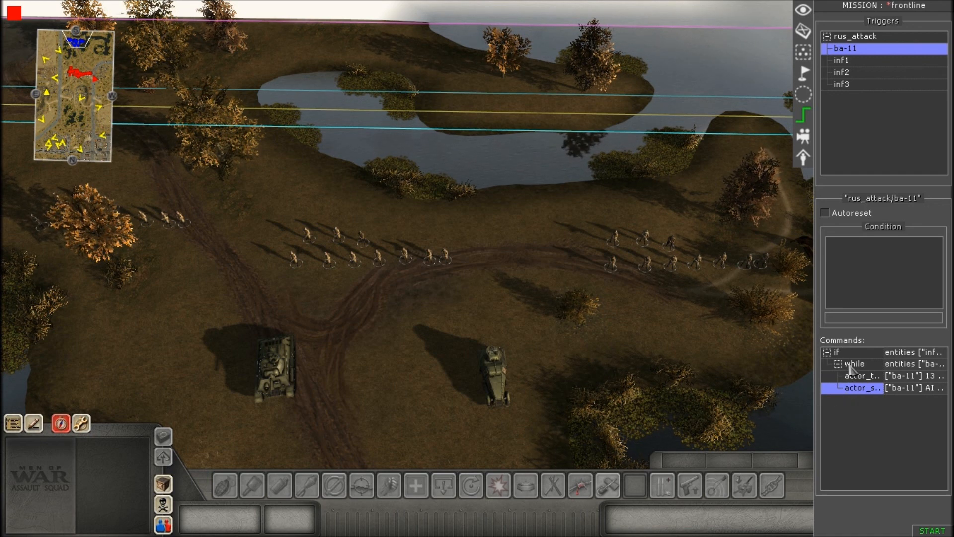
- Add a delay command with a time of 40 after the actor_state command in the while block
right_click(863, 399)
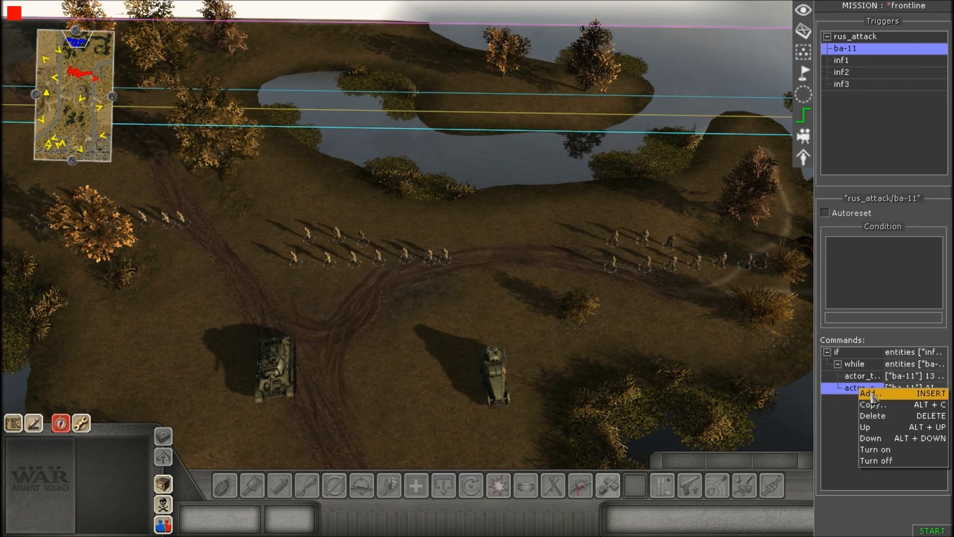
click(867, 394)
double_click(430, 293)
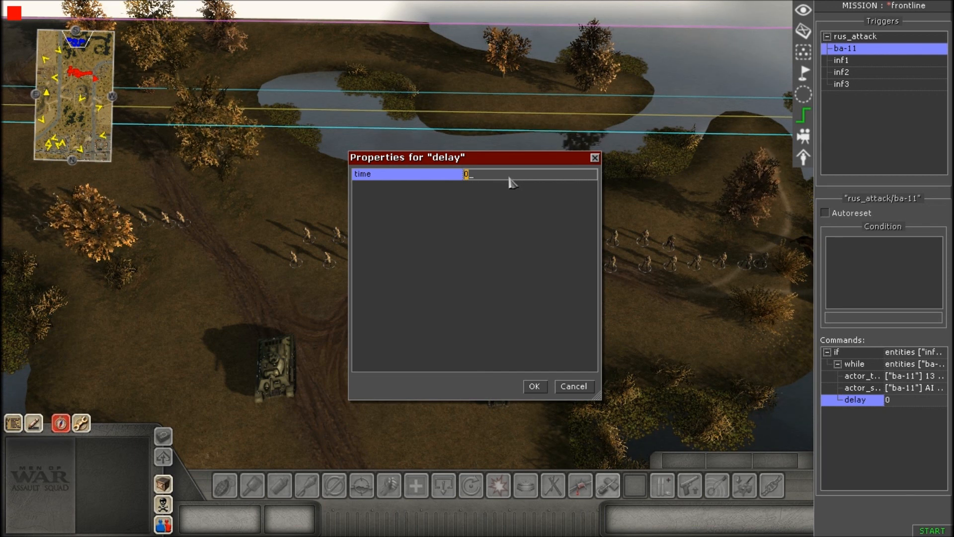
key(Return)
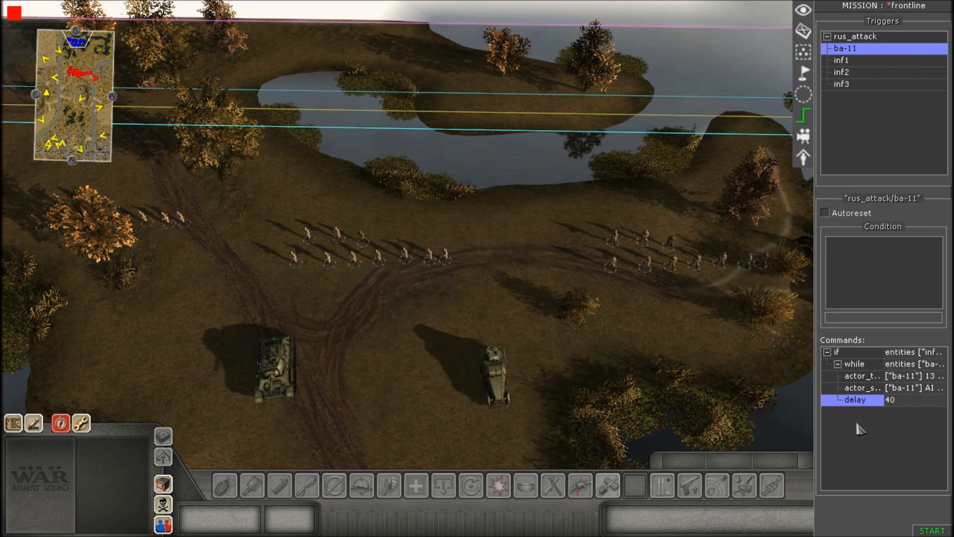
- Add a trigger command after the if block that switches off the rus_attack/ba-11 trigger
right_click(857, 424)
click(866, 429)
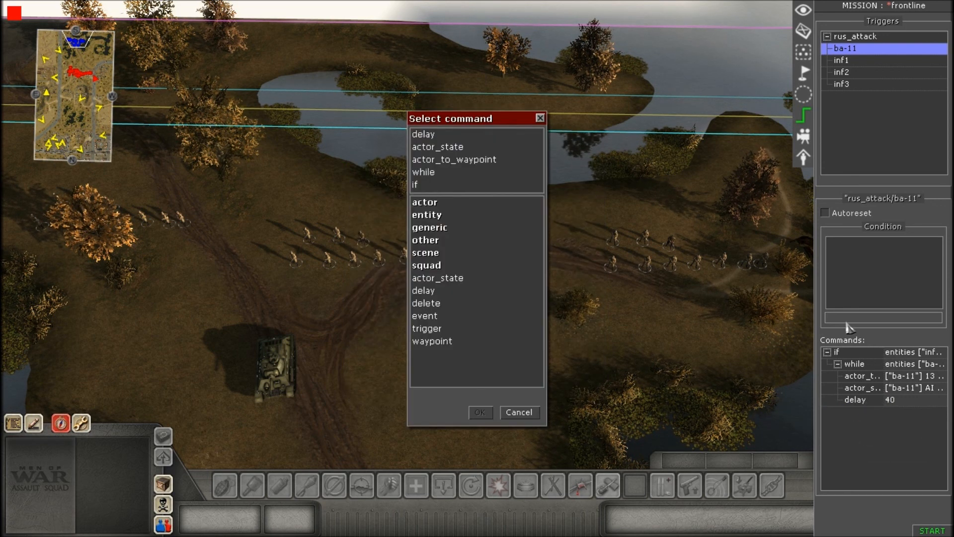
double_click(427, 328)
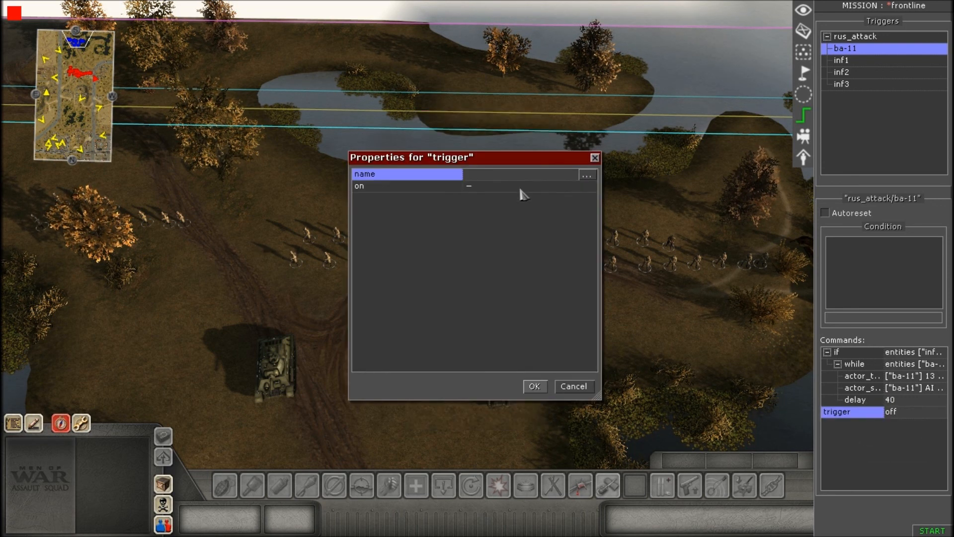
click(586, 175)
click(390, 227)
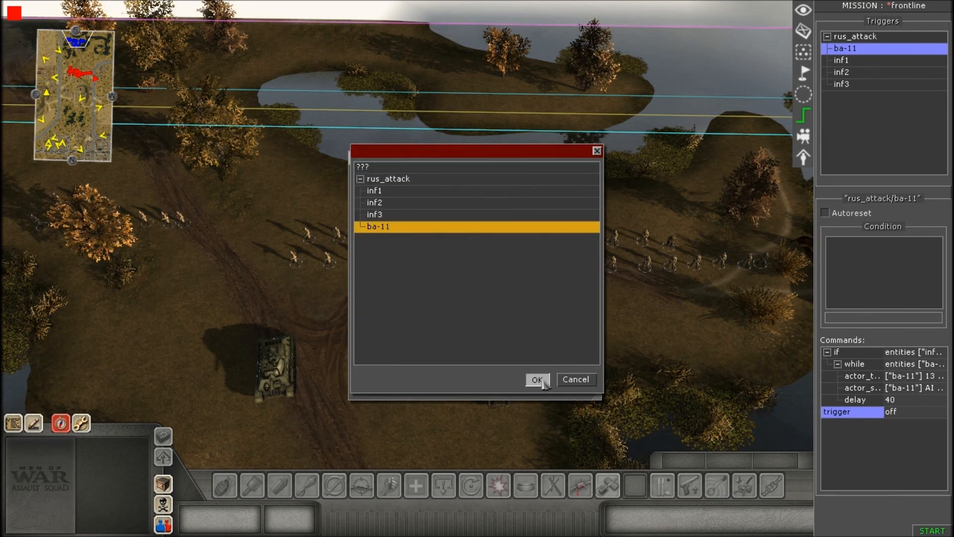
click(538, 380)
click(532, 387)
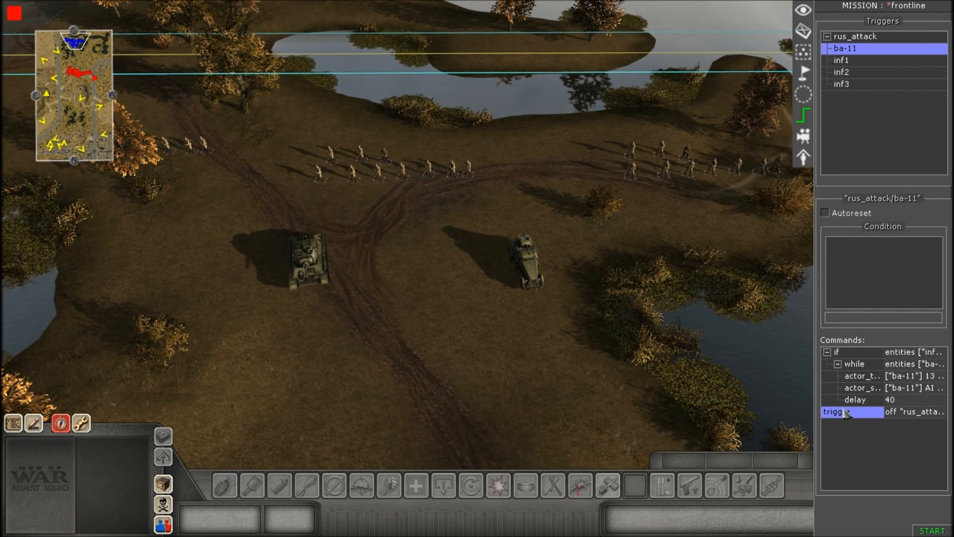
- Start a test run of the mission and set the game speed to 4
scroll(591, 231, up, 1)
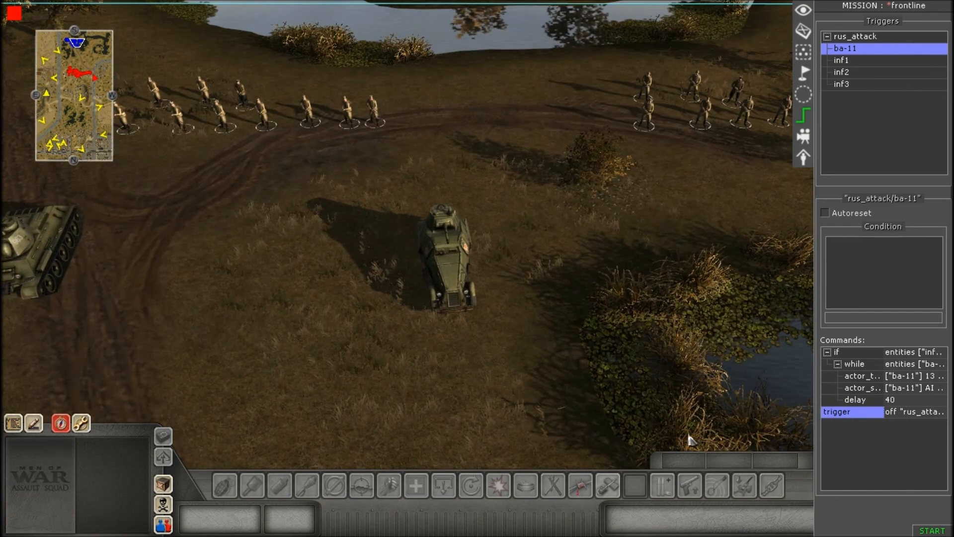
click(930, 529)
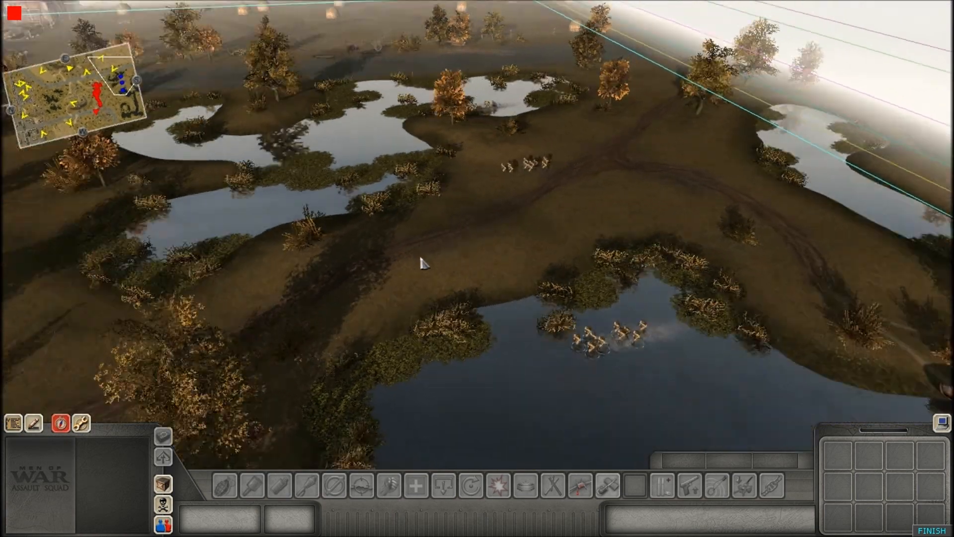
key(F11)
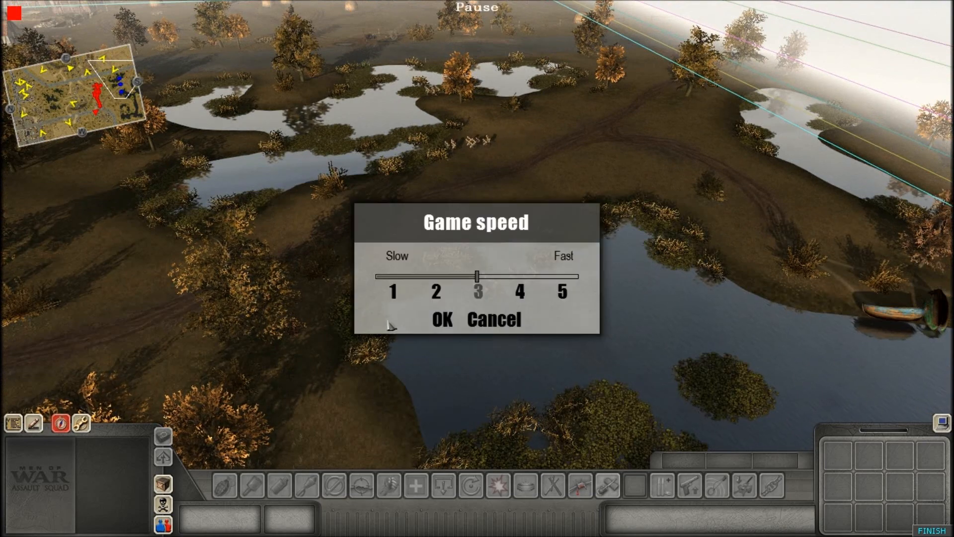
click(517, 292)
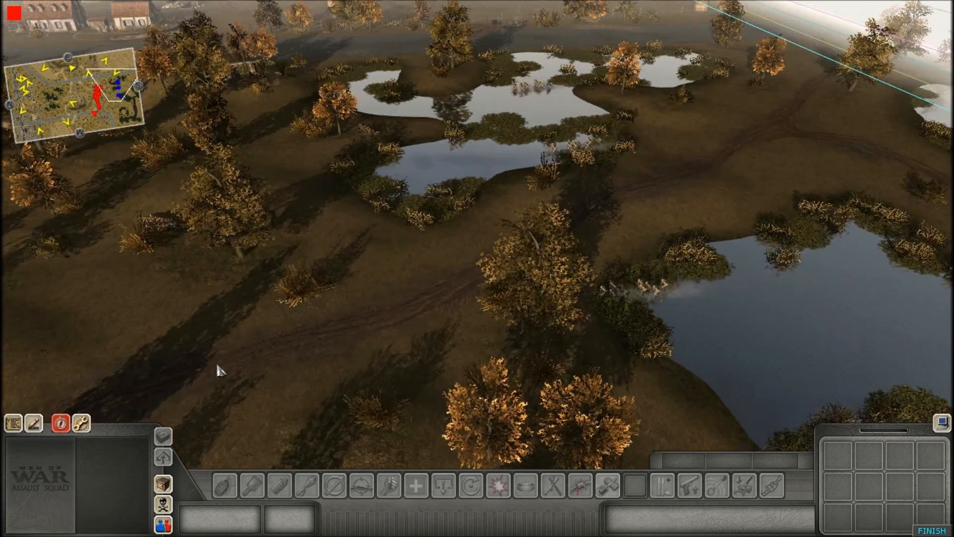
- Follow the attacking infantry across the ponds and briefly highlight the dead bodies to check the casualties
middle_drag(217, 365, 430, 367)
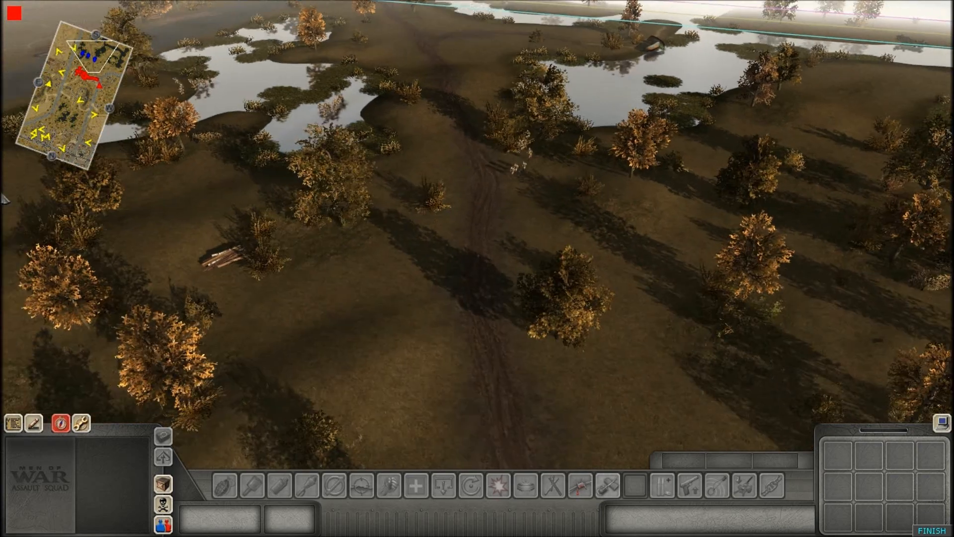
middle_drag(309, 179, 303, 106)
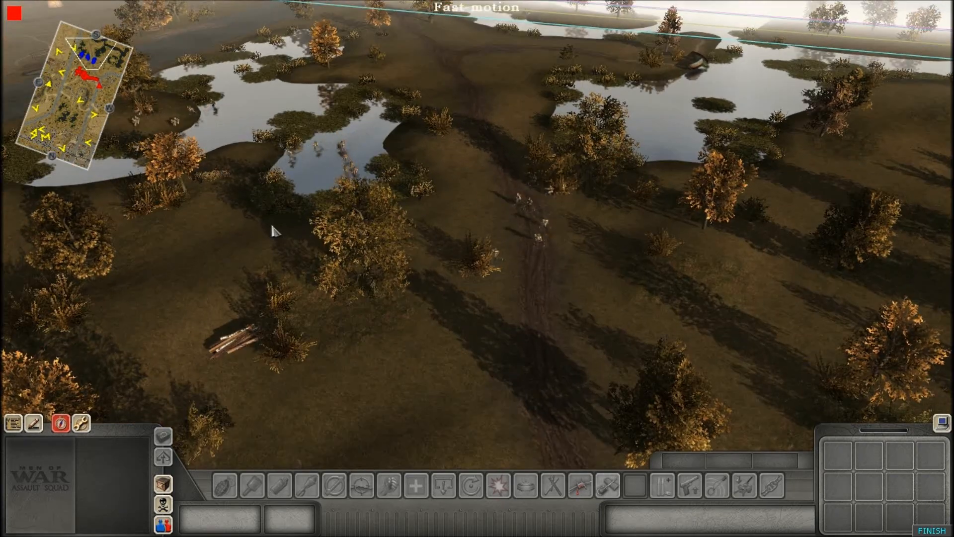
middle_drag(270, 225, 177, 242)
key(Down)
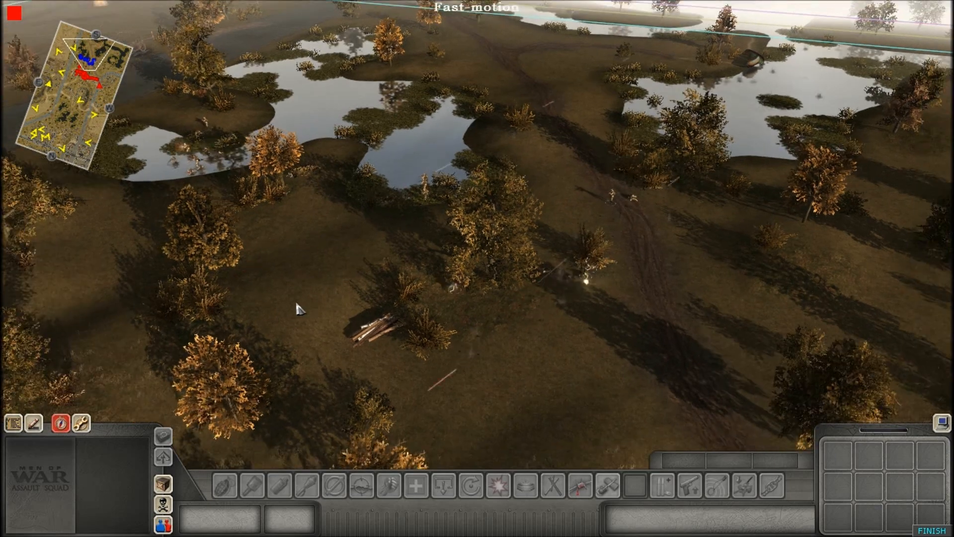
click(160, 507)
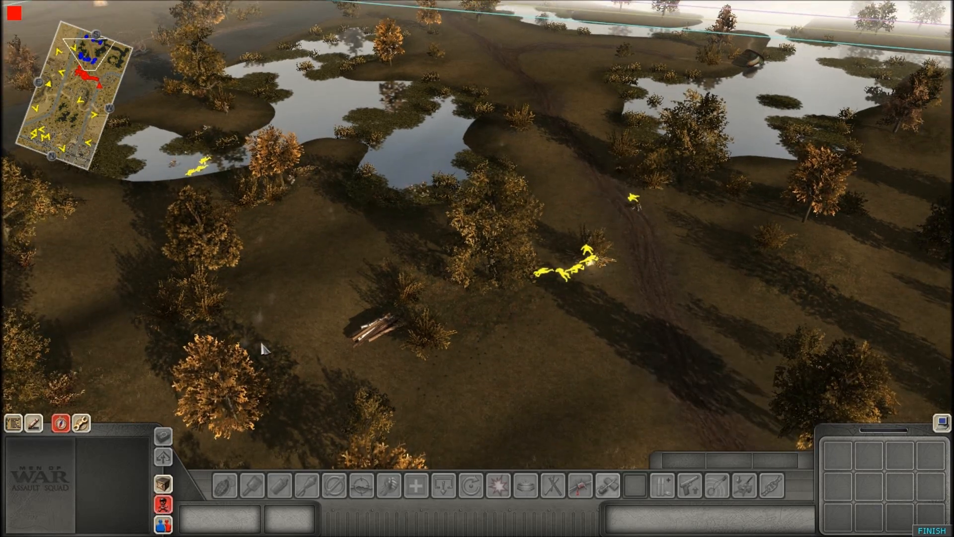
key(Up)
middle_drag(265, 349, 245, 379)
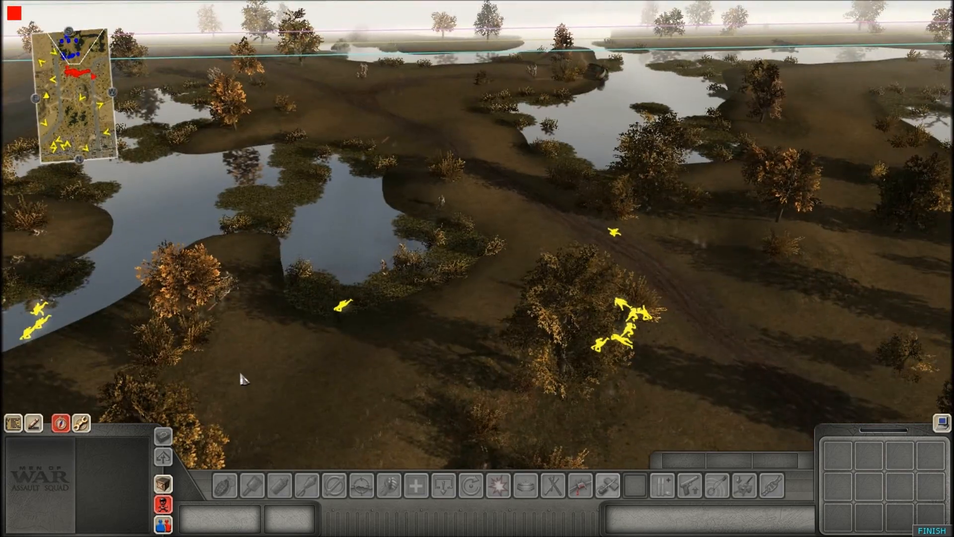
click(162, 505)
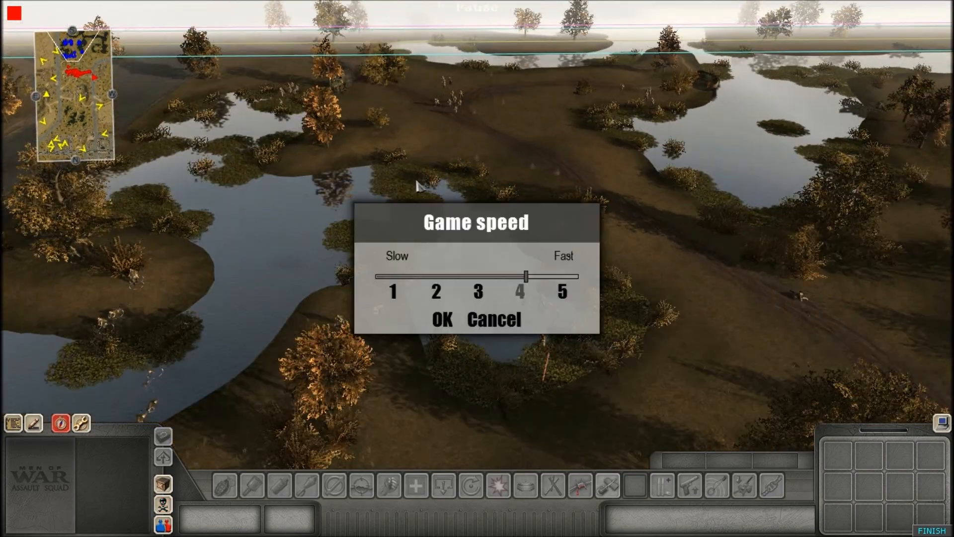
- Set the game speed to 3 and observe the BA-11 armoured car as it joins the infantry attack
click(477, 293)
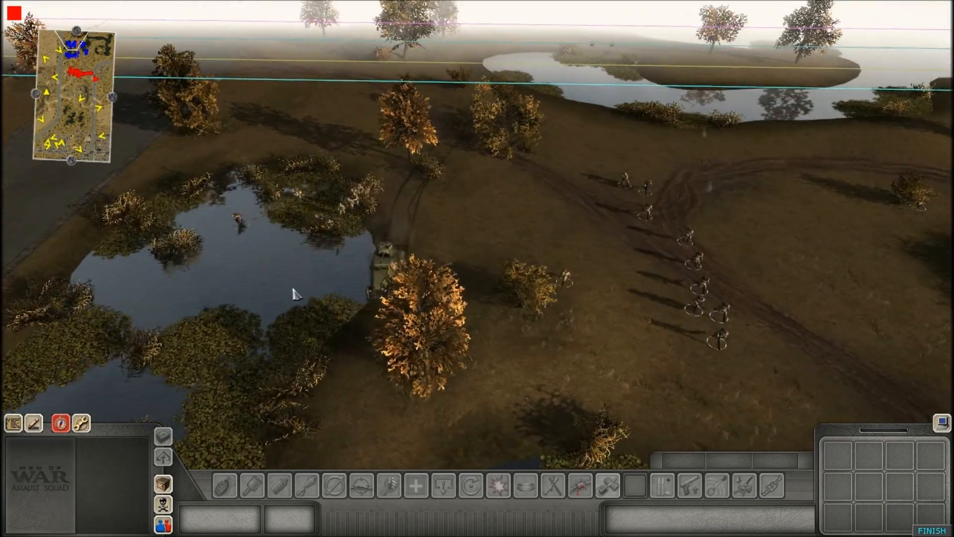
middle_drag(294, 294, 571, 273)
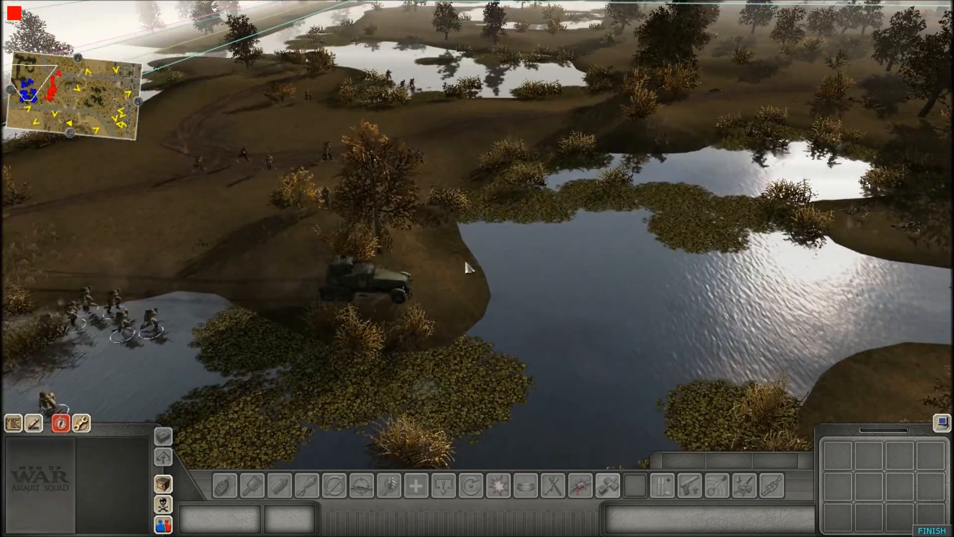
scroll(541, 271, down, 3)
key(Right)
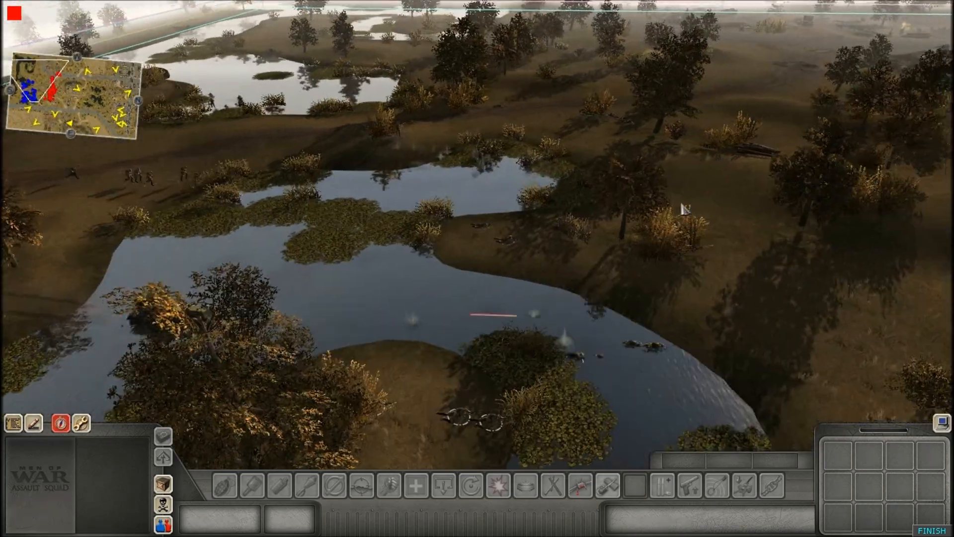
middle_drag(681, 209, 553, 249)
key(Right)
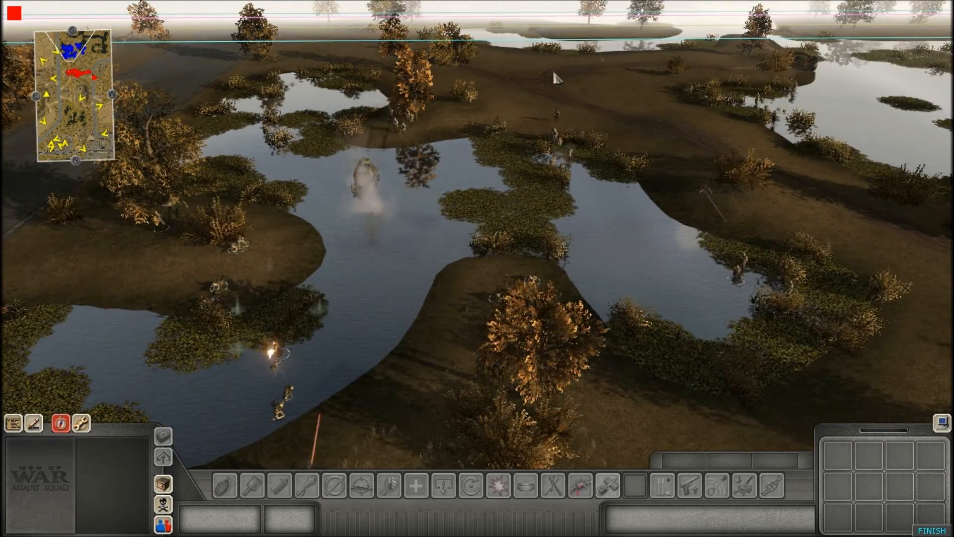
key(Up)
key(Up)
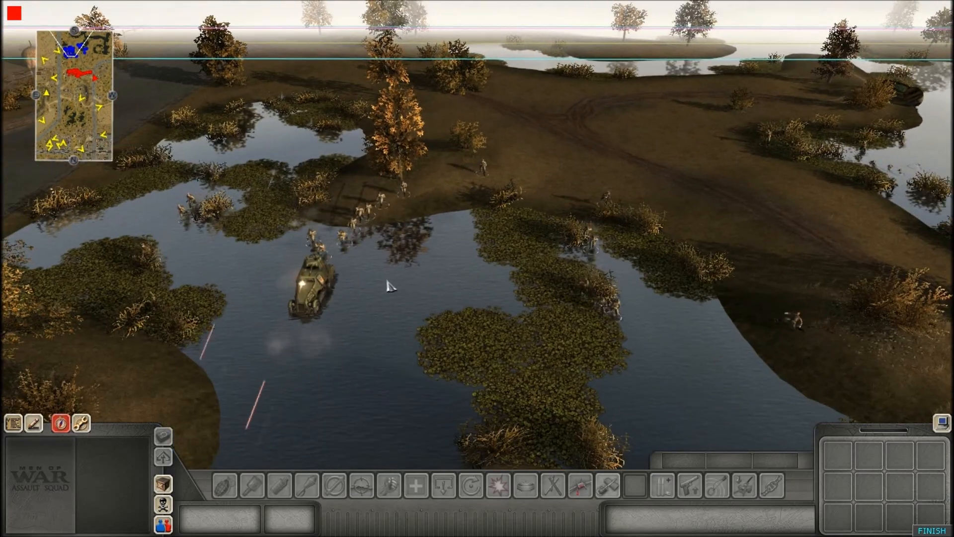
key(Down)
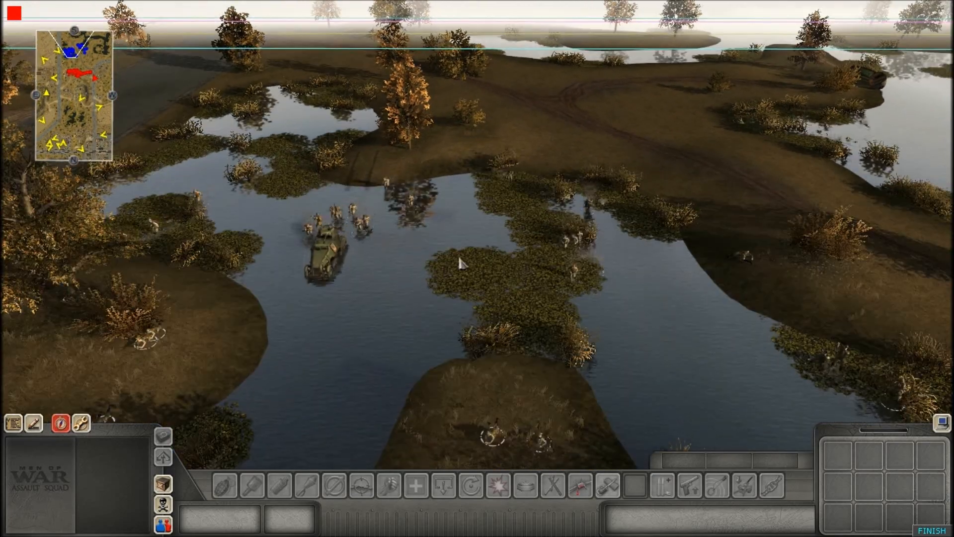
- Examine the BA-11 in the water and the infantry around it, and check the spawn area behind the front
mouse_move(953, 536)
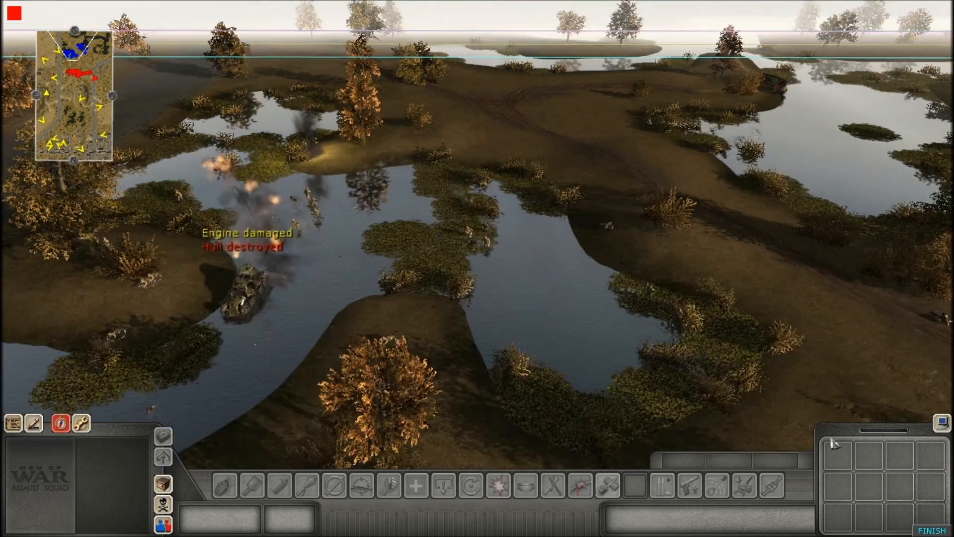
key(Right)
key(Left)
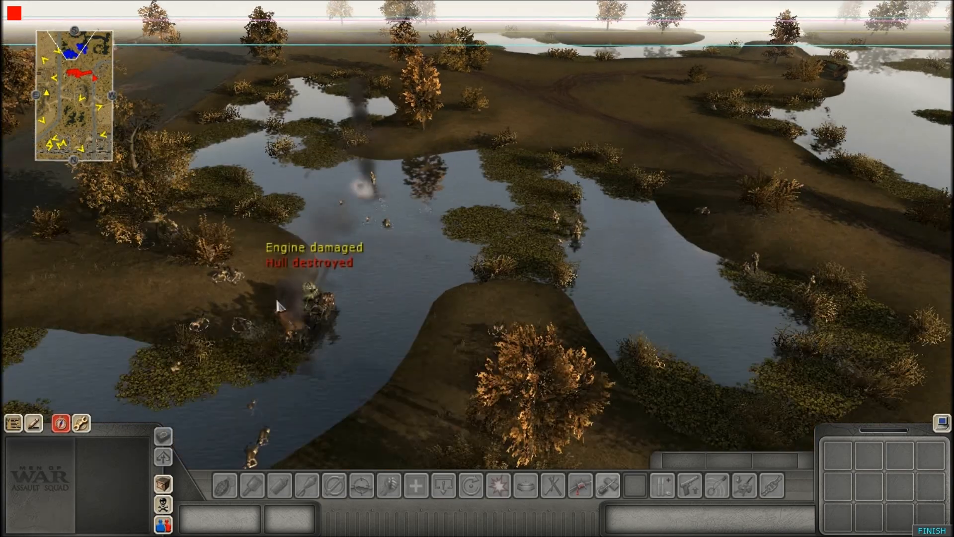
scroll(298, 318, down, 3)
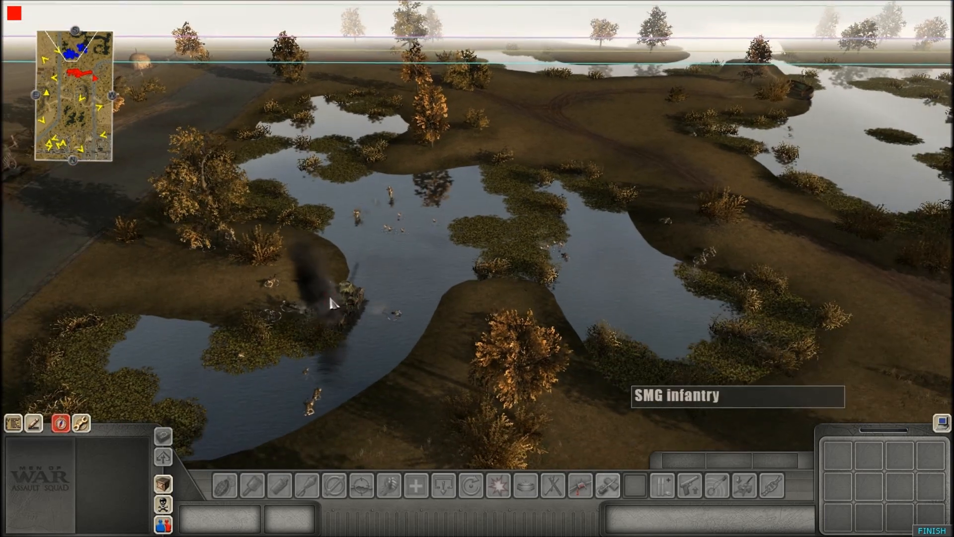
scroll(373, 244, up, 2)
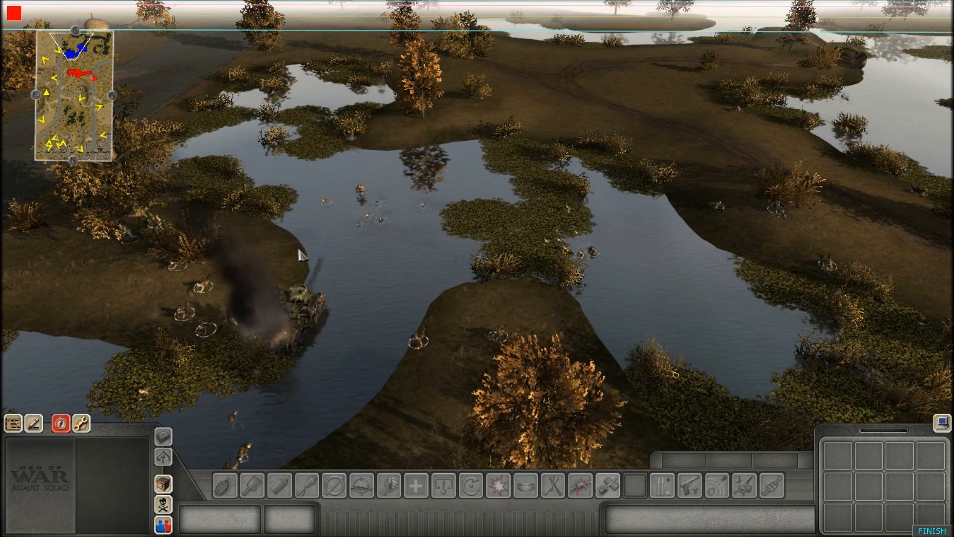
scroll(328, 254, down, 2)
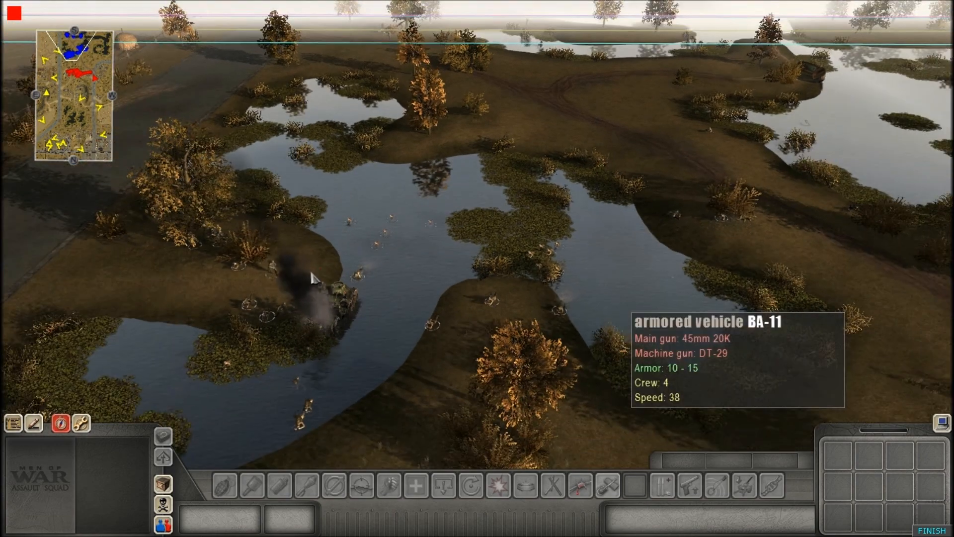
key(Up)
key(Right)
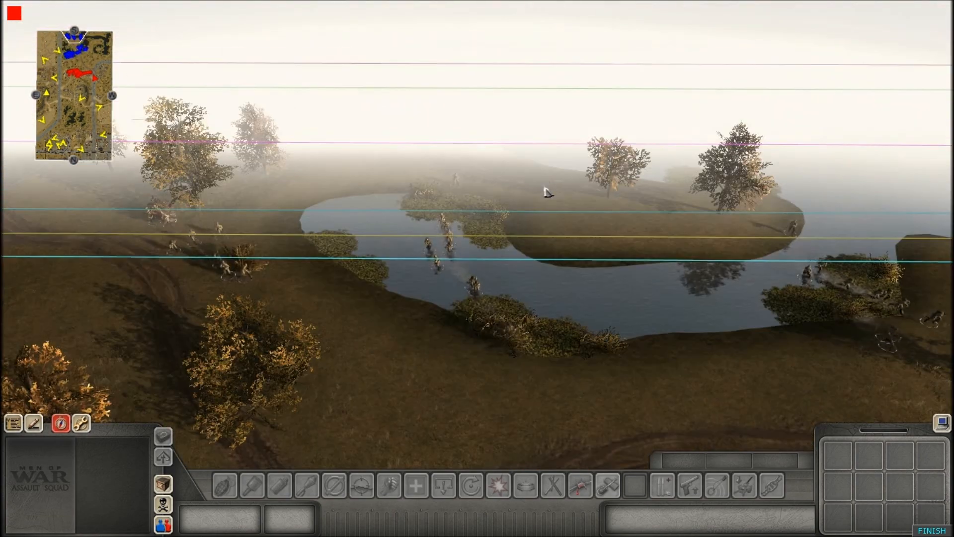
key(Down)
key(Down)
key(Left)
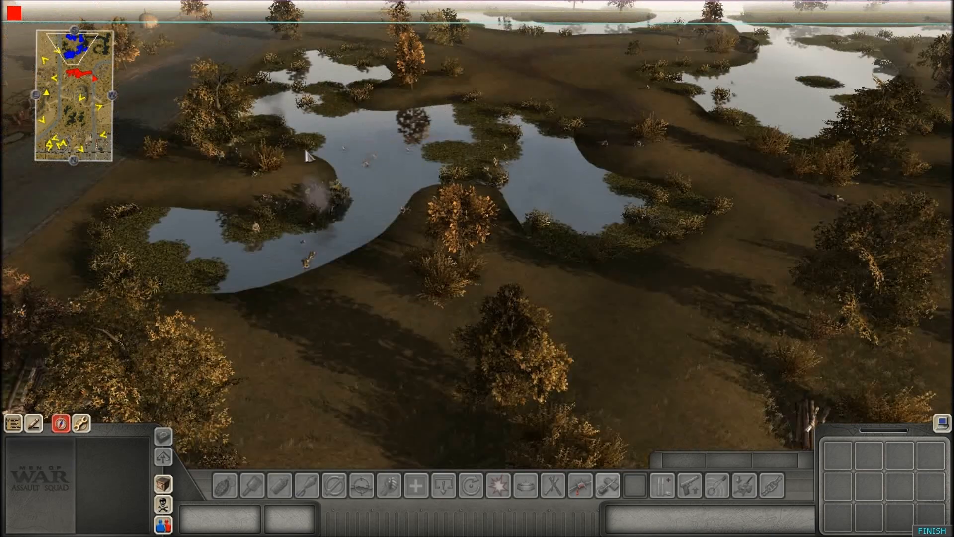
key(Up)
scroll(15, 203, up, 5)
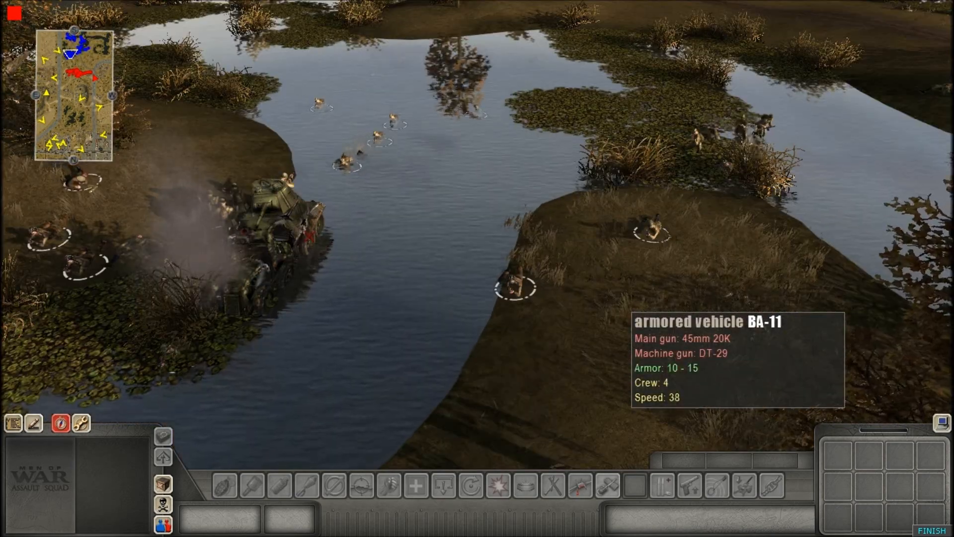
- Observe the next BA-11 and infantry wave as they advance from the spawn area towards the defenders
scroll(351, 270, down, 10)
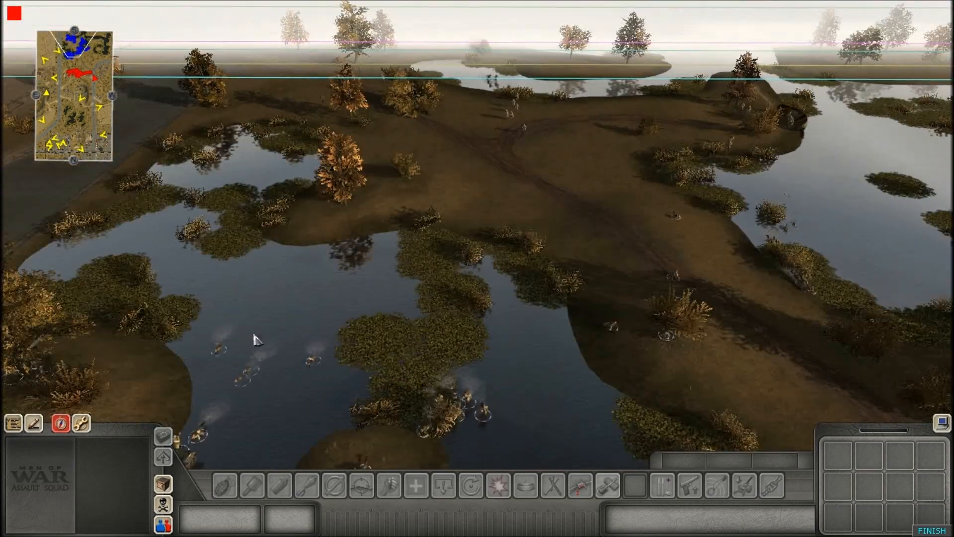
key(Down)
key(Up)
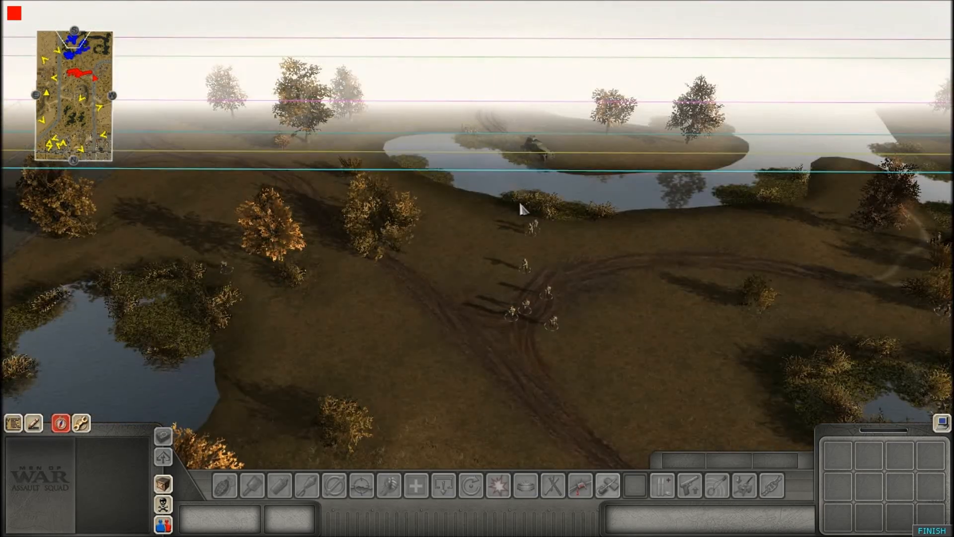
scroll(520, 209, up, 5)
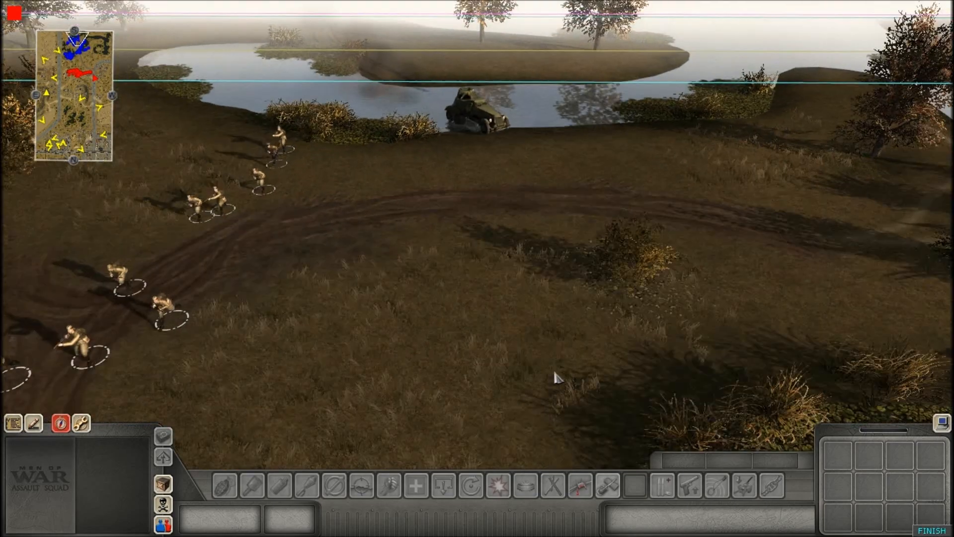
key(Right)
key(Down)
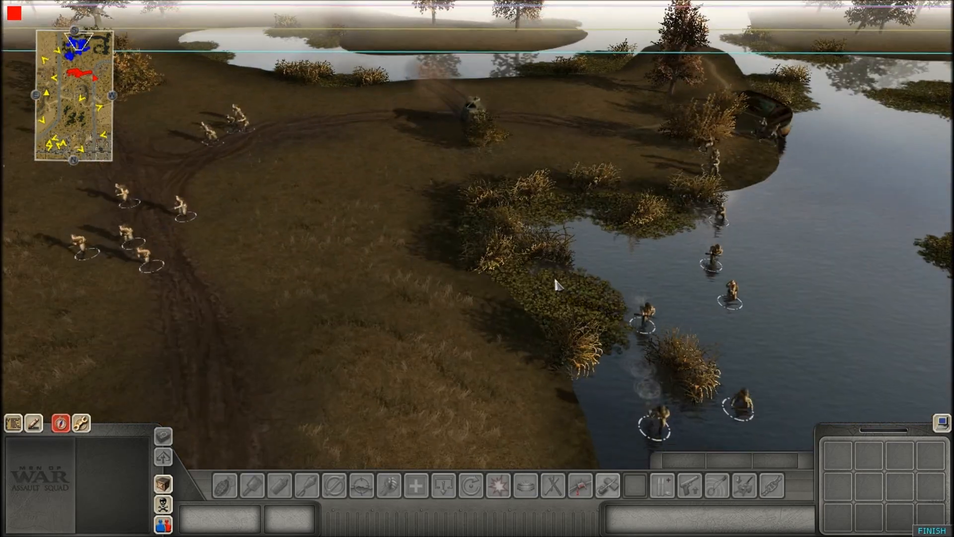
scroll(542, 277, down, 3)
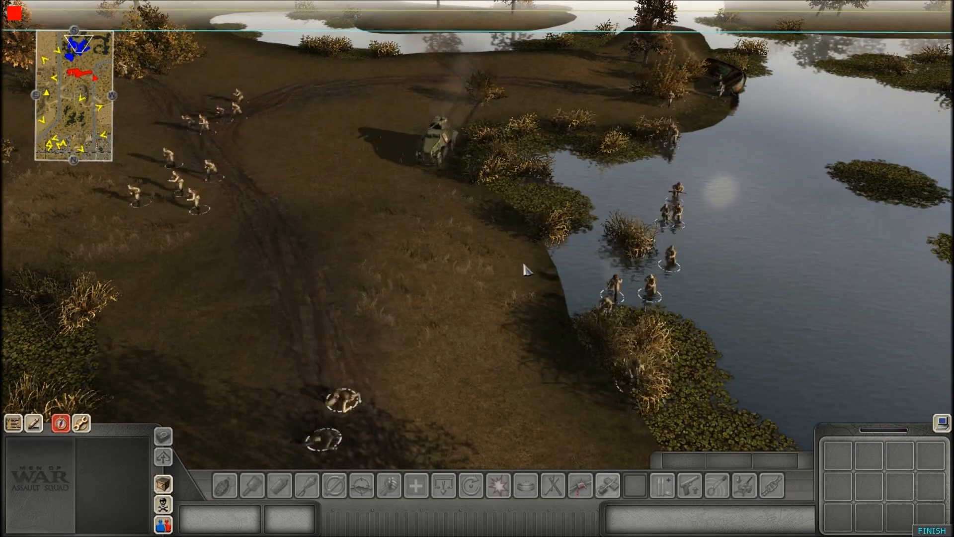
scroll(527, 270, down, 3)
middle_drag(430, 383, 348, 303)
scroll(283, 337, down, 2)
key(Left)
key(Left)
scroll(458, 197, down, 1)
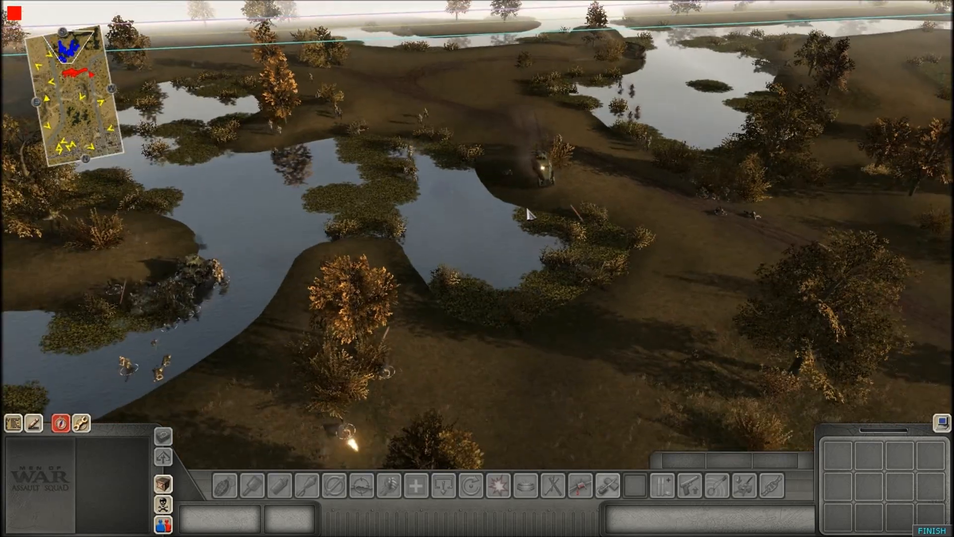
middle_drag(527, 213, 507, 222)
scroll(527, 219, down, 2)
scroll(526, 220, down, 2)
scroll(545, 330, up, 1)
scroll(554, 302, down, 1)
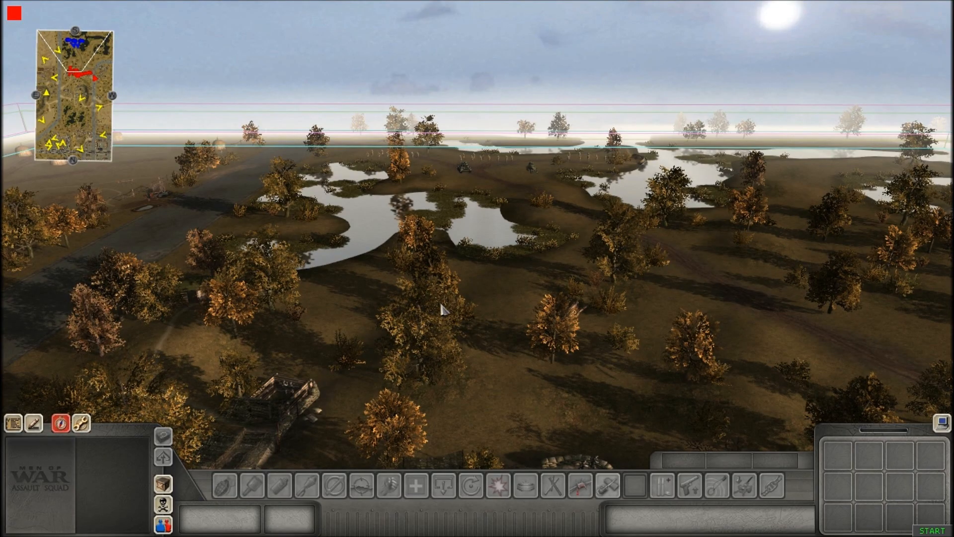
- Add a new trigger named t-34 to the rus_attack group in the mission triggers
scroll(465, 189, up, 8)
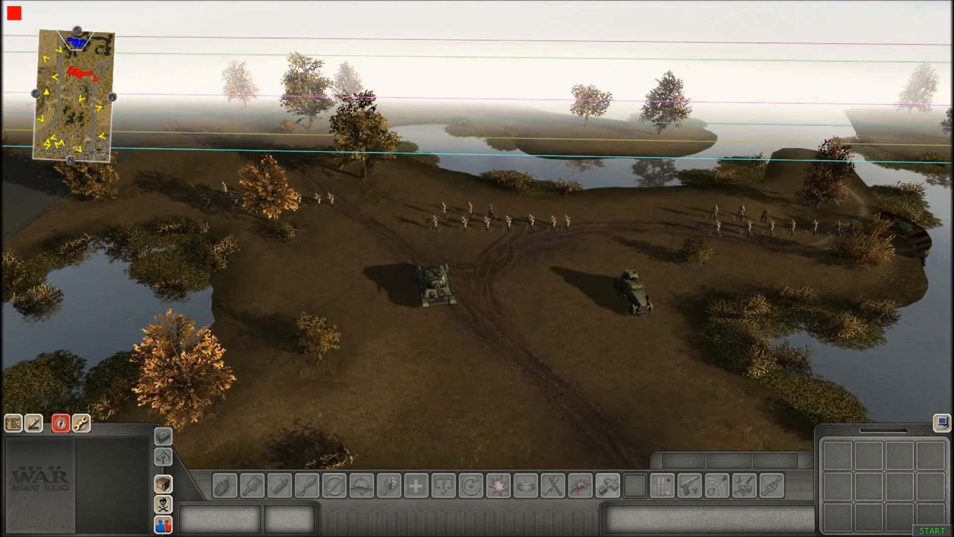
key(F3)
scroll(555, 291, up, 2)
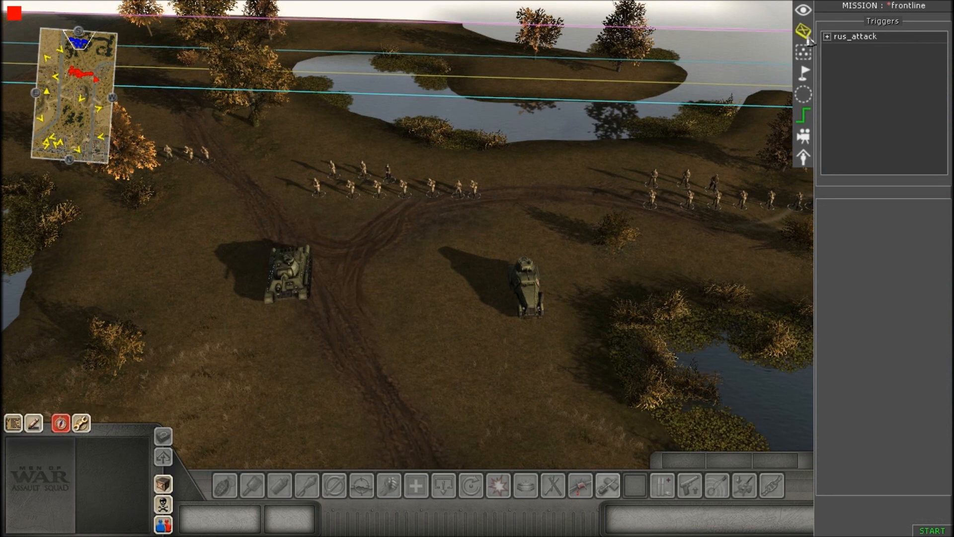
click(826, 37)
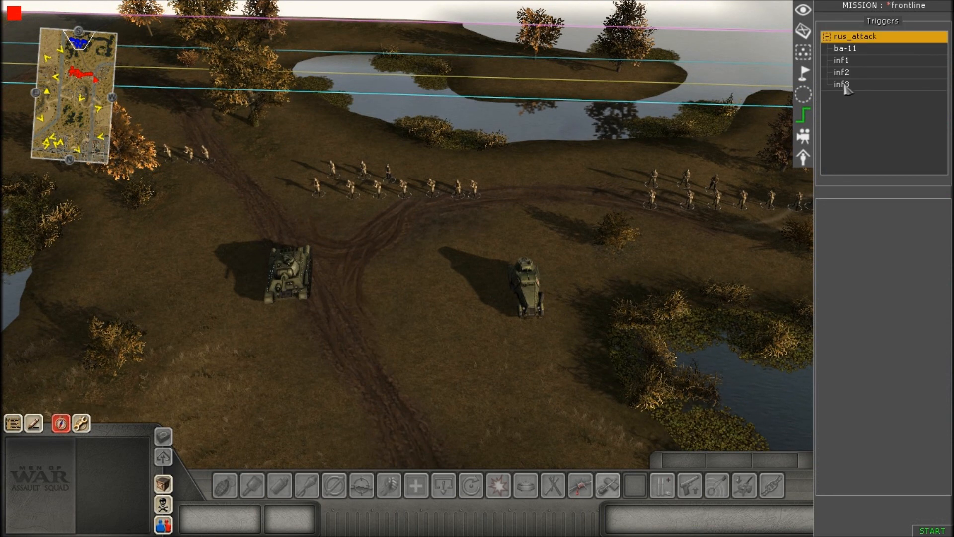
right_click(847, 90)
click(852, 99)
key(End)
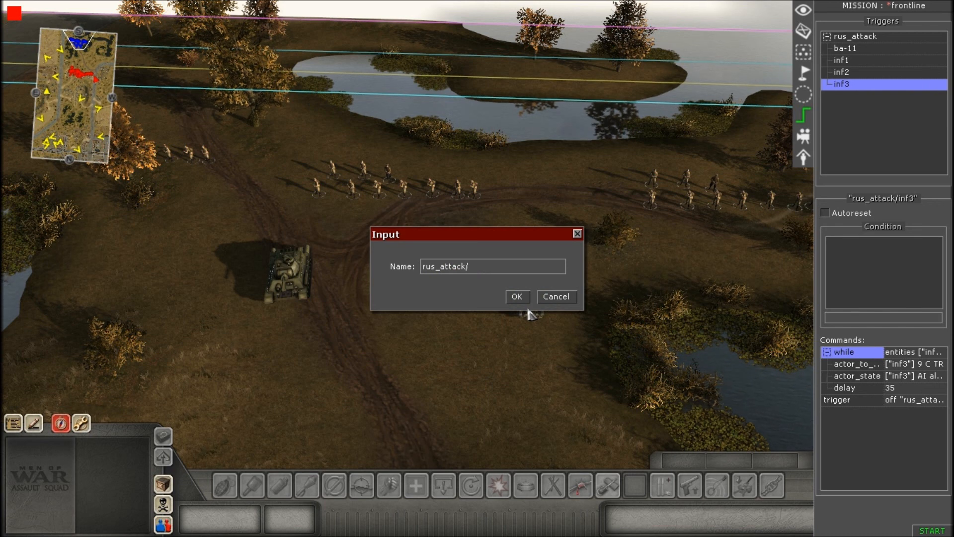
text(t-34)
key(Return)
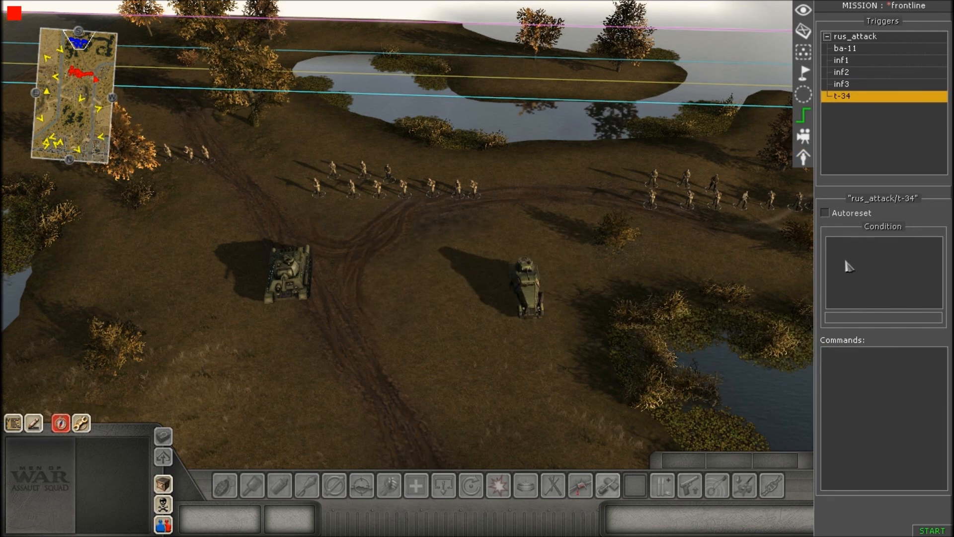
- Add an if command of type entities with the tag ba-11 to the t-34 trigger
scroll(776, 303, down, 3)
scroll(774, 317, up, 2)
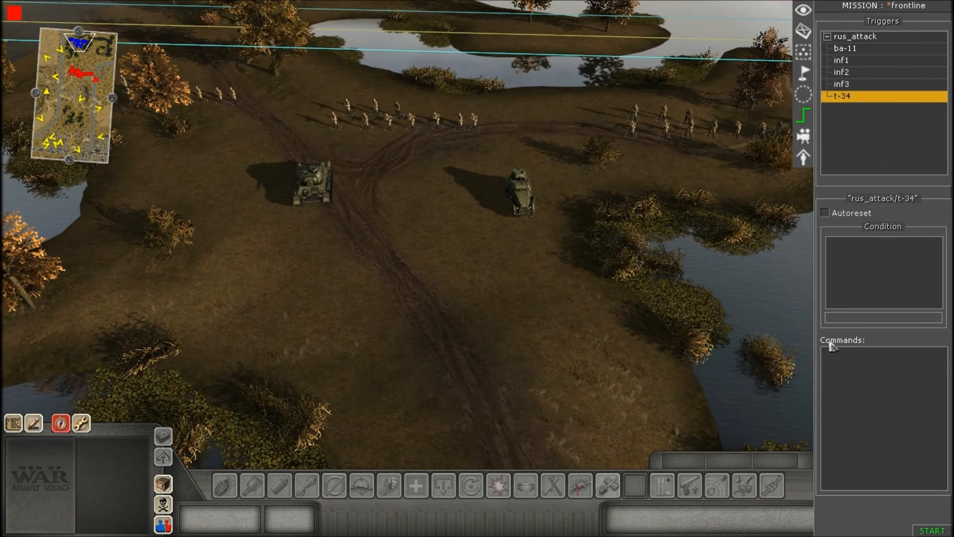
right_click(868, 369)
click(876, 371)
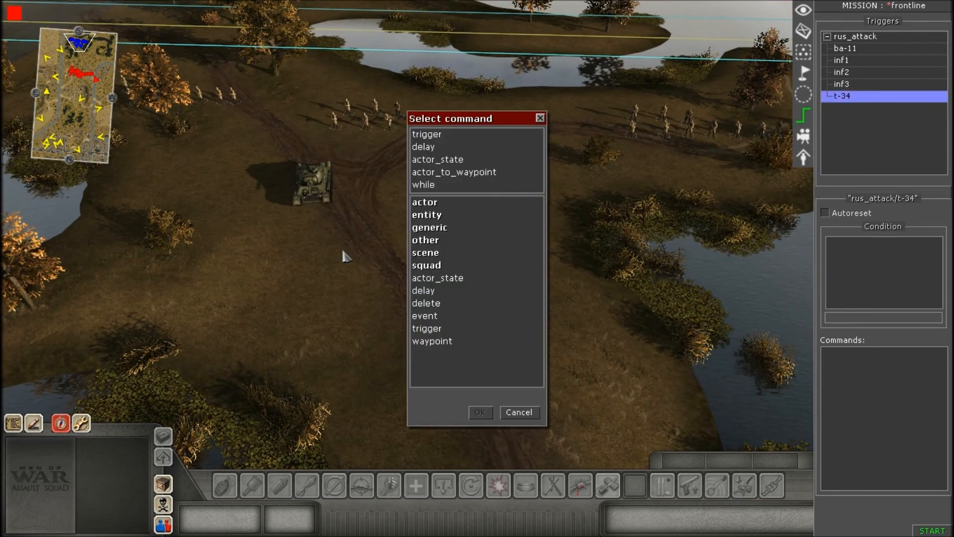
double_click(444, 227)
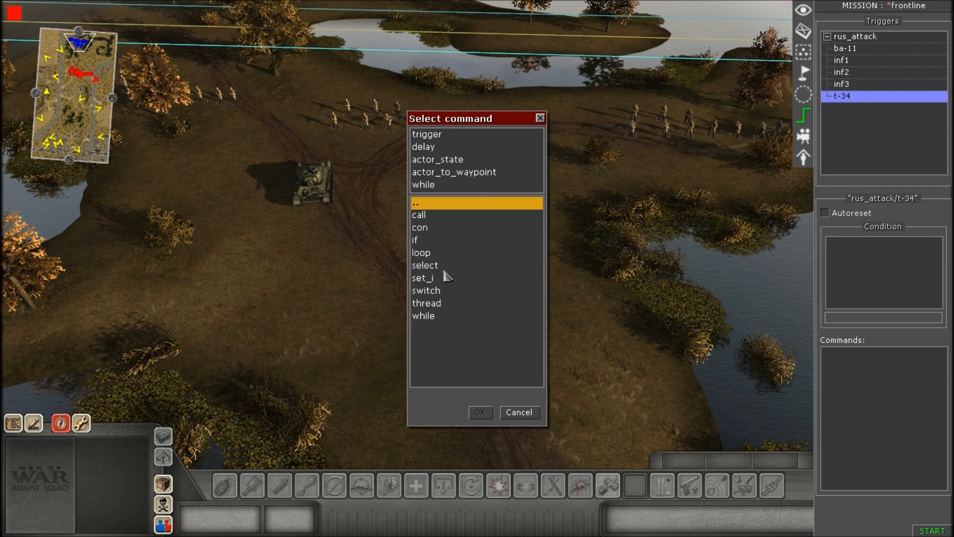
double_click(428, 241)
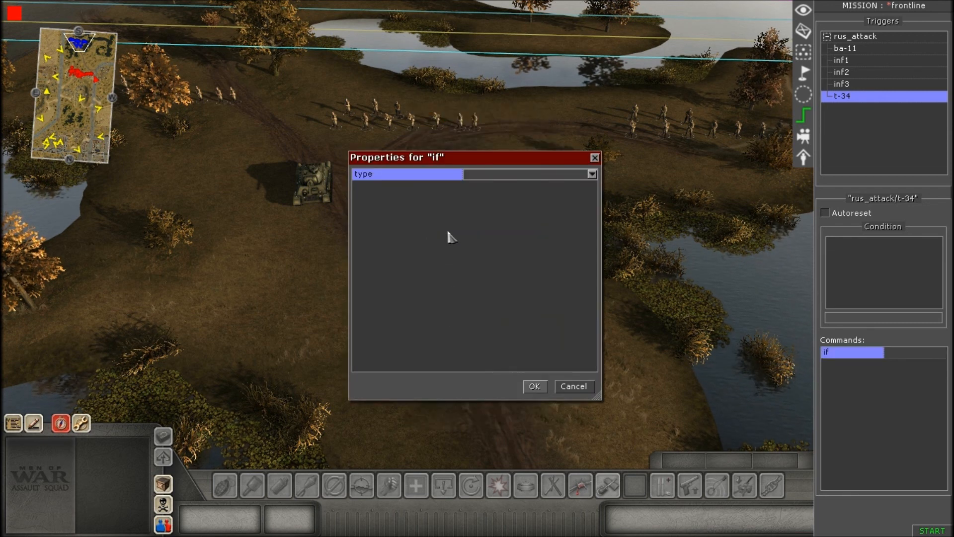
click(584, 175)
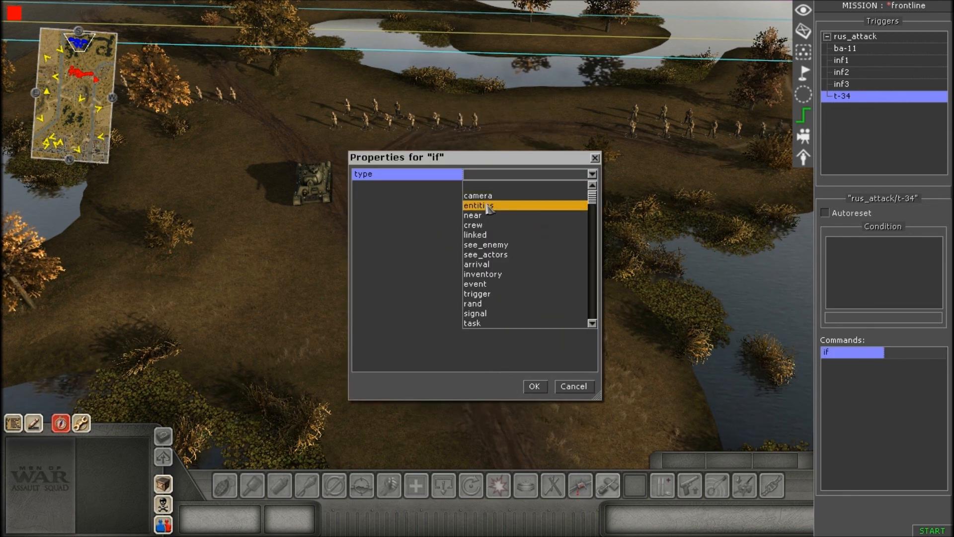
click(487, 206)
click(509, 249)
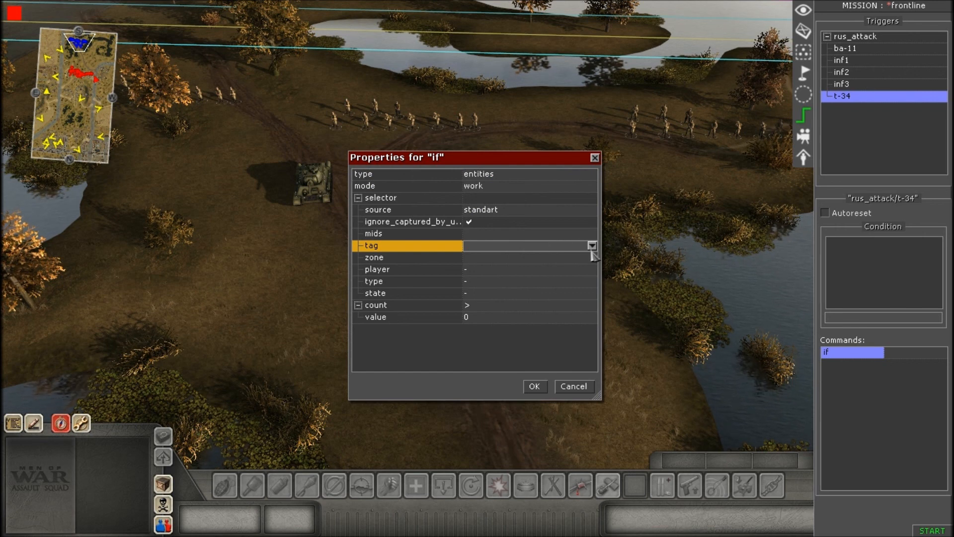
click(592, 245)
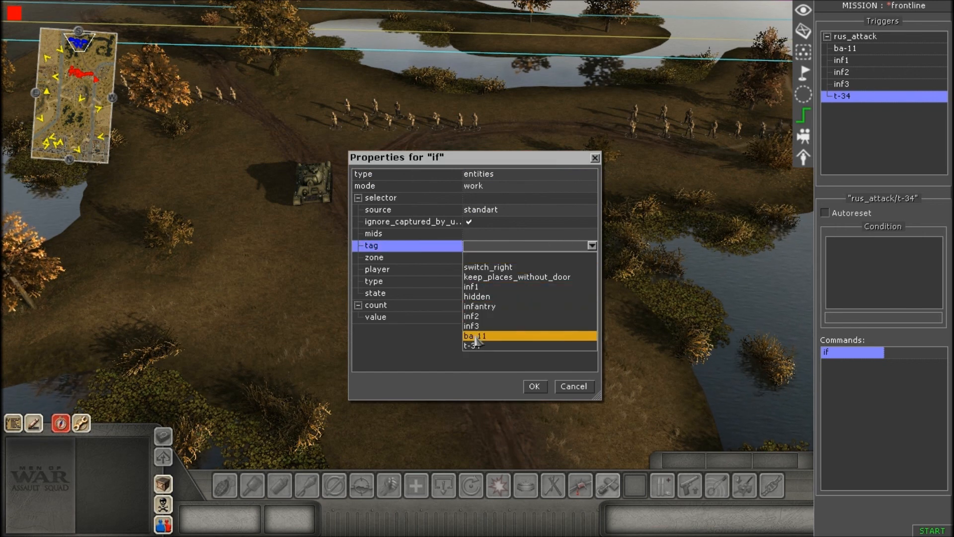
click(478, 336)
- Set the if condition's state to not operatable and its count to >= 2, and confirm the properties
click(479, 307)
click(478, 313)
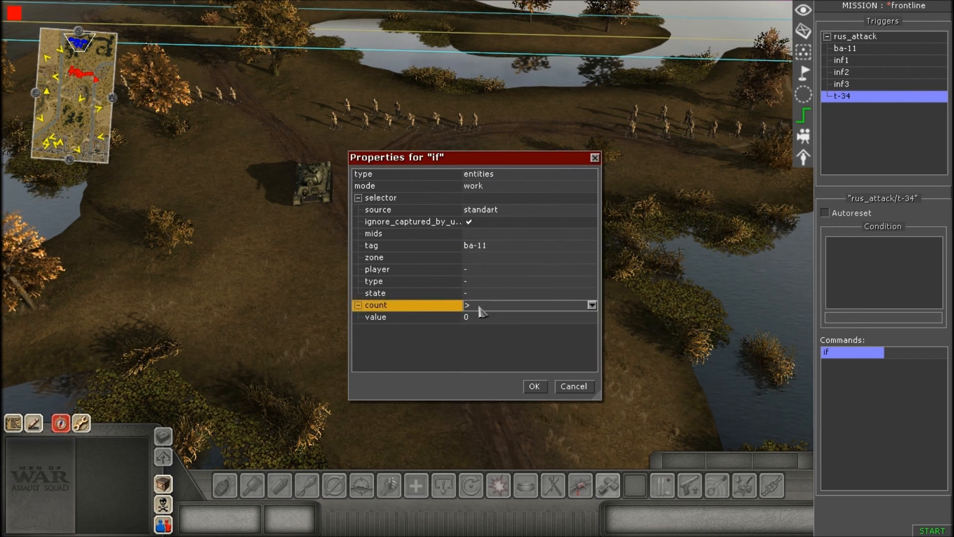
click(478, 294)
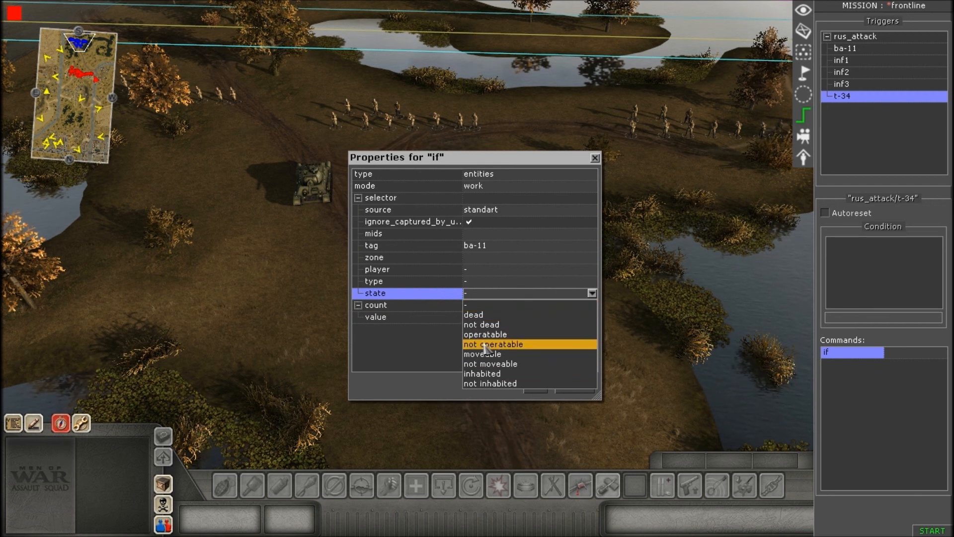
click(486, 344)
click(487, 305)
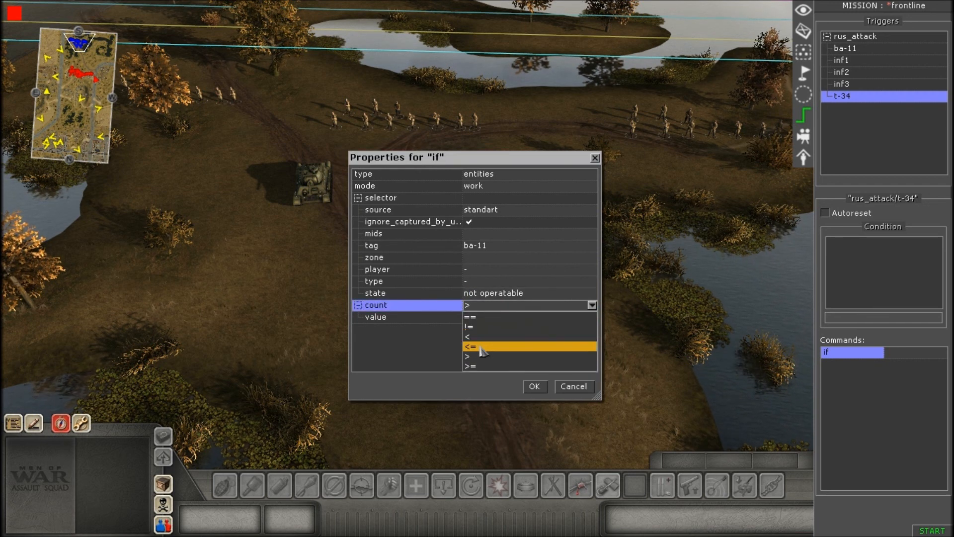
click(474, 367)
click(480, 321)
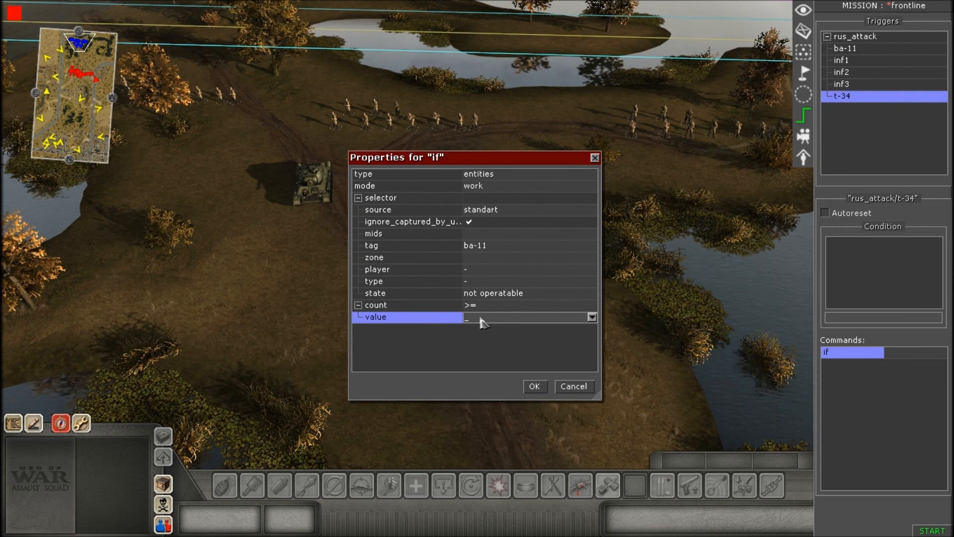
key(Return)
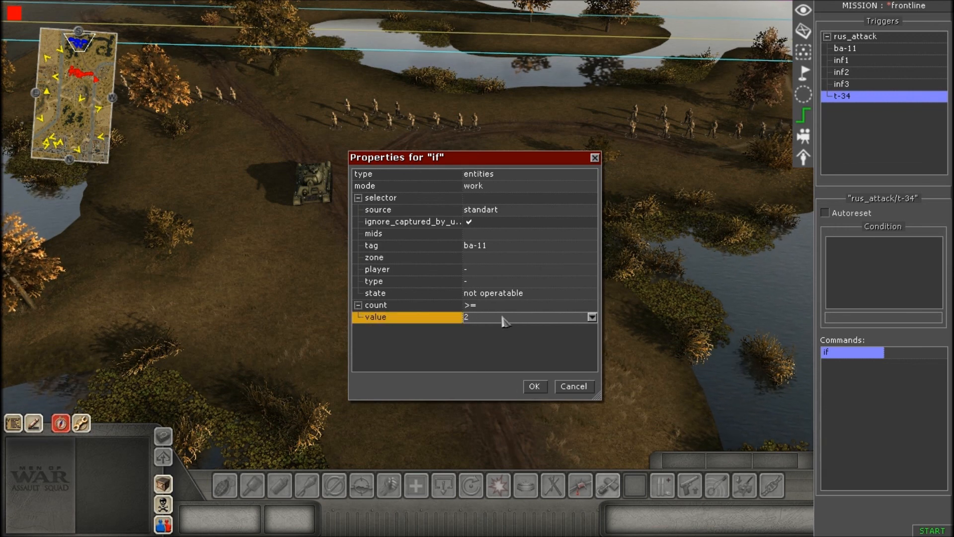
click(534, 387)
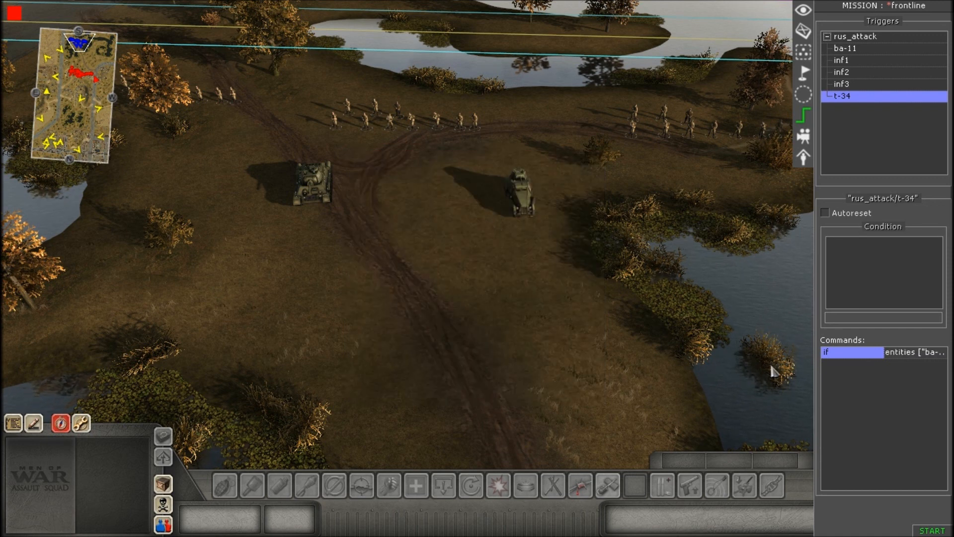
- Review the if command's properties, examining the available state options for the ba-11 entities
double_click(838, 356)
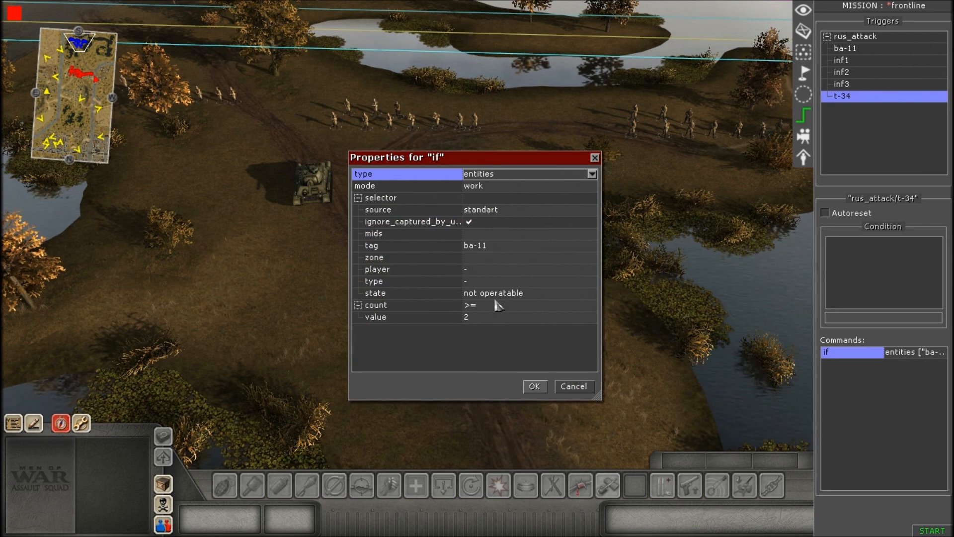
click(522, 295)
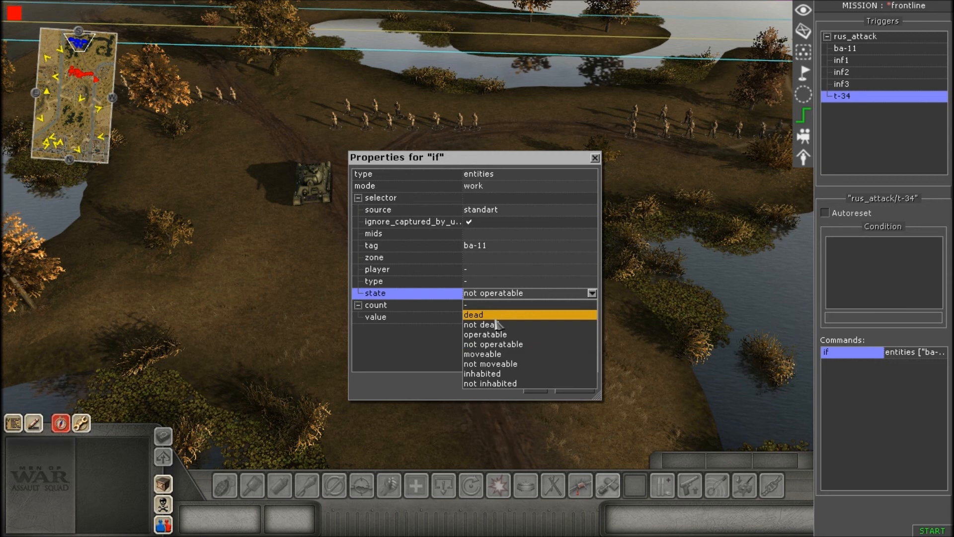
click(507, 295)
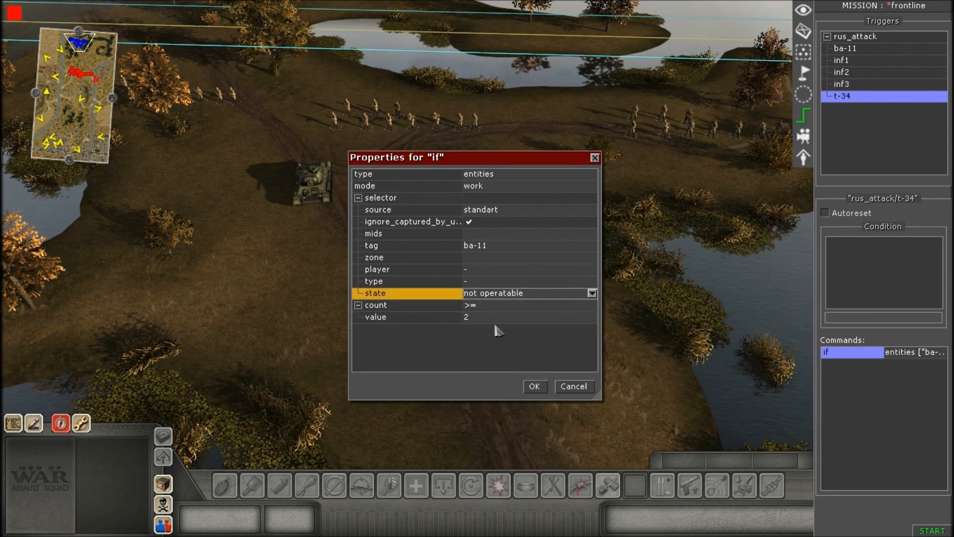
click(499, 295)
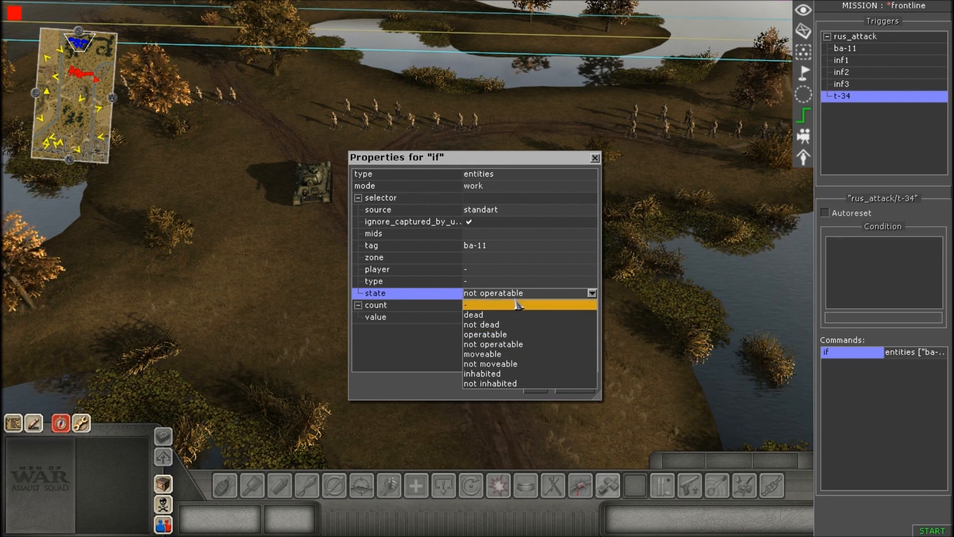
key(Escape)
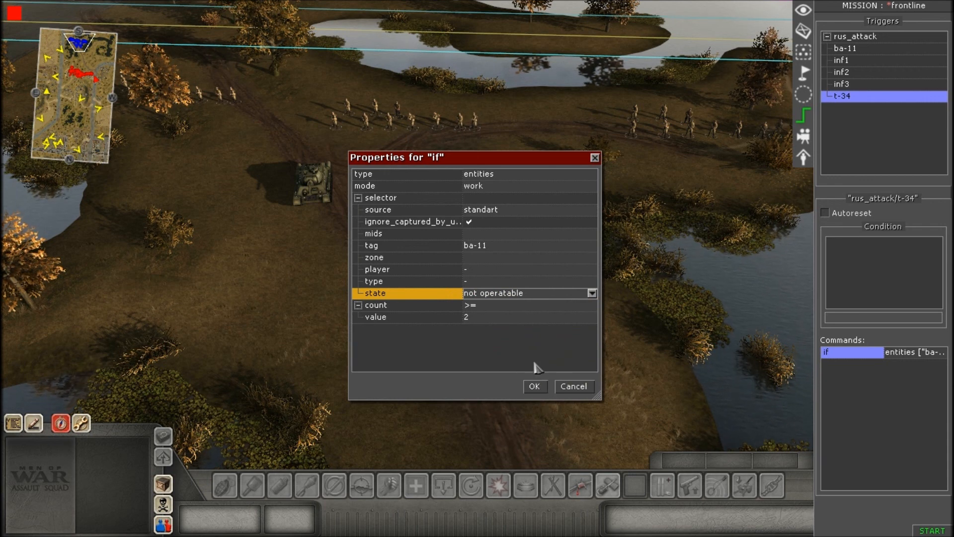
click(525, 297)
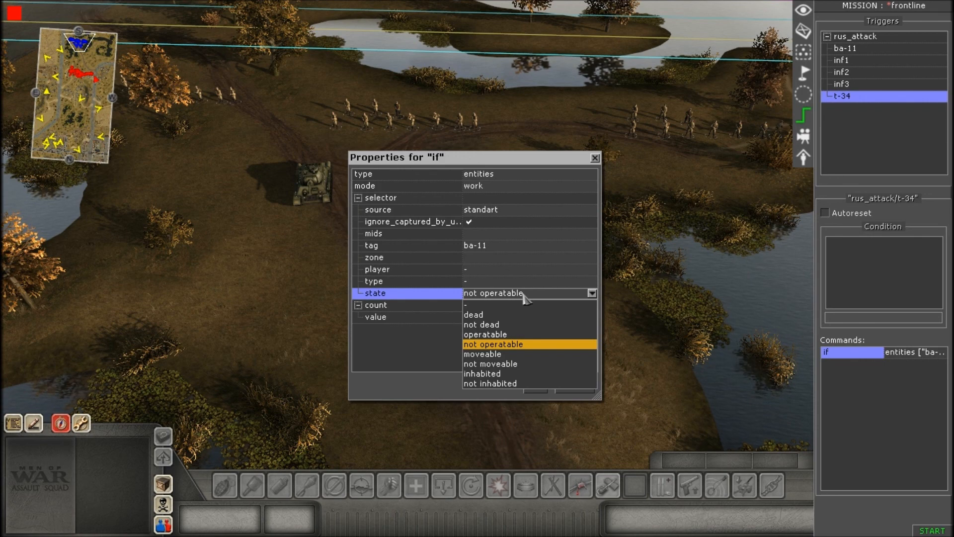
click(524, 297)
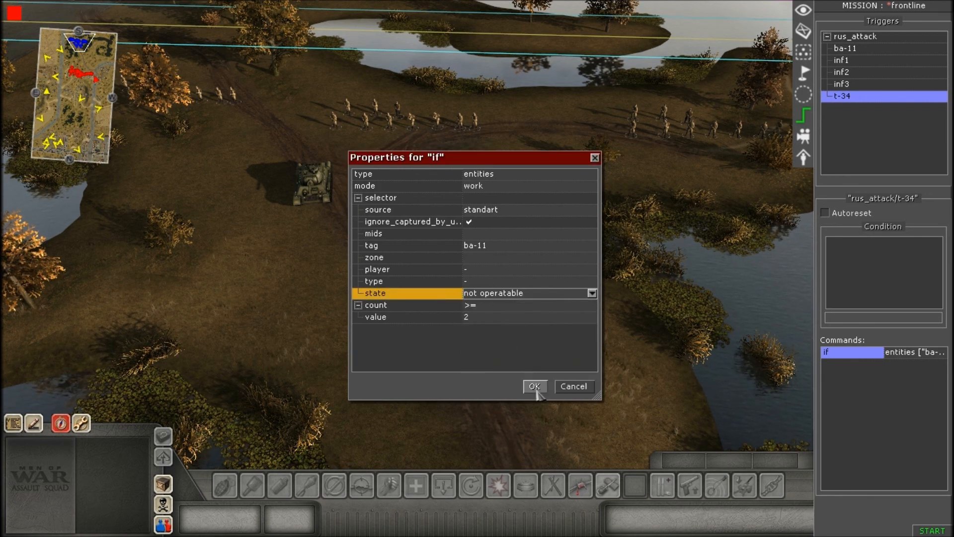
click(535, 386)
- Nest a while command of type entities inside the if command of the t-34 trigger
right_click(875, 354)
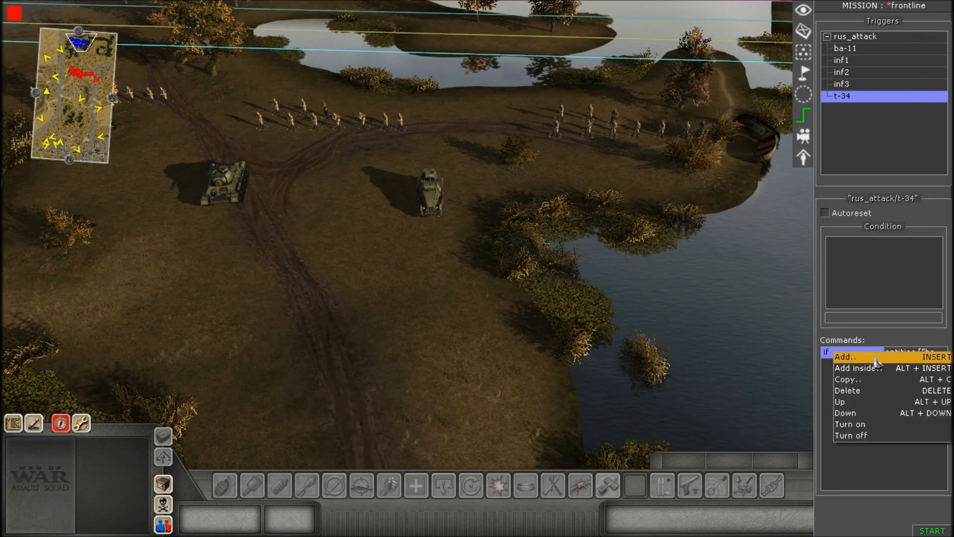
click(877, 370)
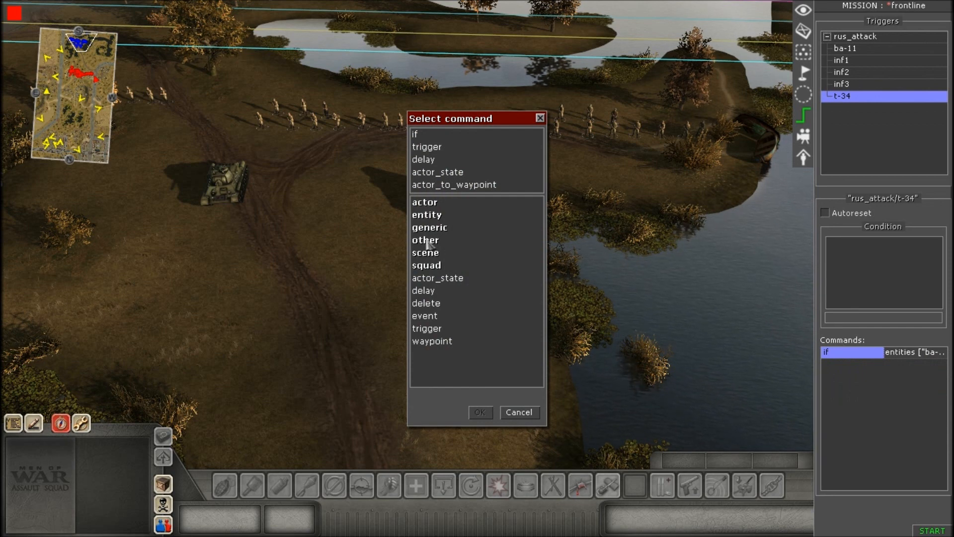
click(425, 240)
double_click(435, 242)
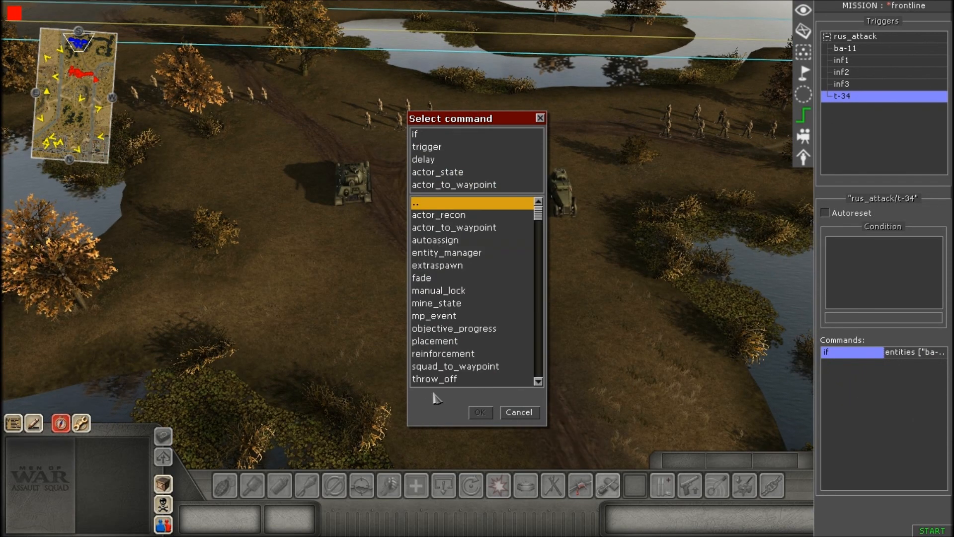
double_click(432, 203)
double_click(429, 228)
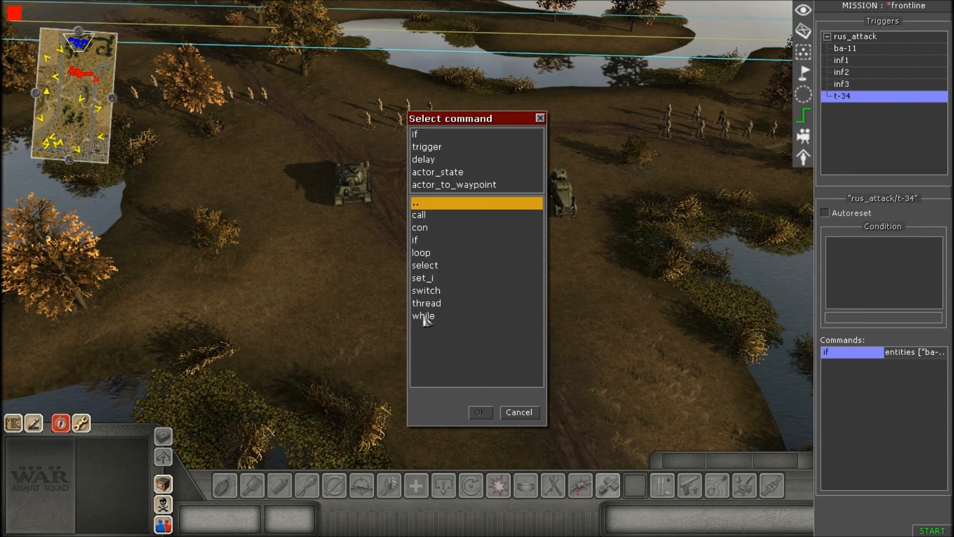
double_click(424, 317)
click(591, 175)
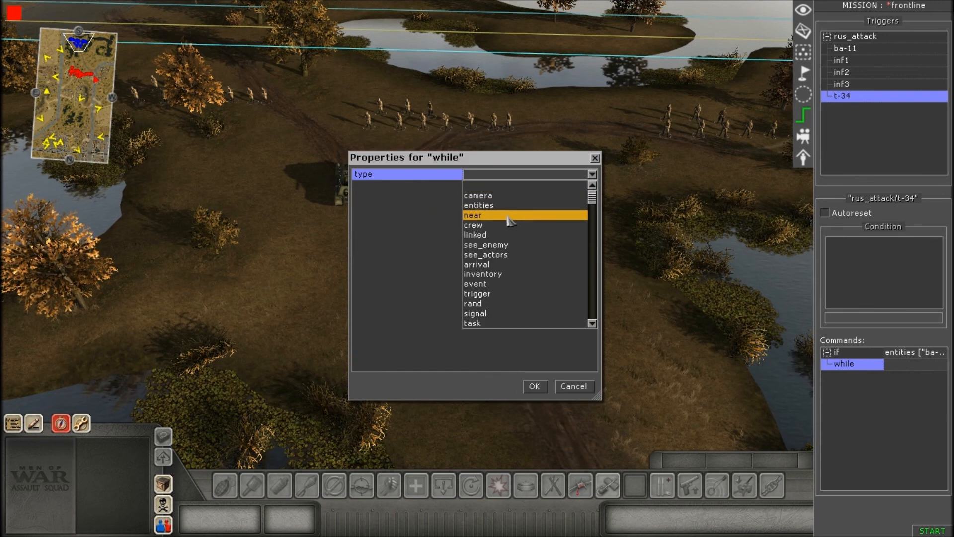
click(486, 205)
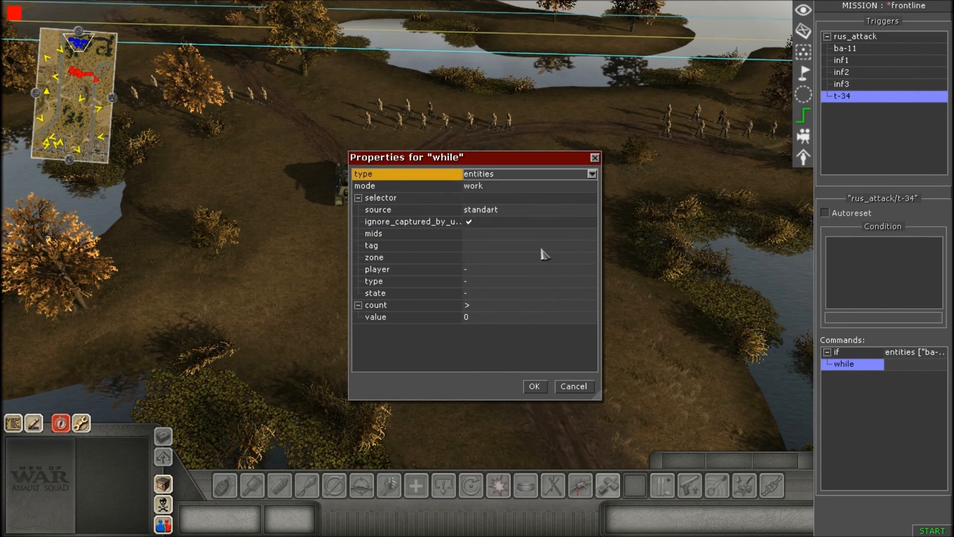
- Set the while condition's tag to t-34 and its count to <= 2, and confirm the properties
click(577, 246)
click(591, 246)
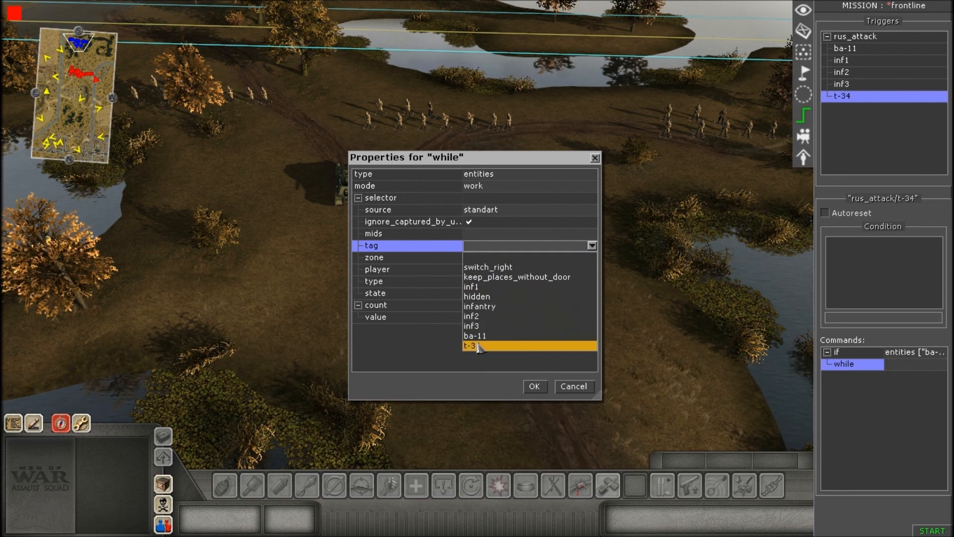
click(480, 345)
click(473, 306)
click(473, 307)
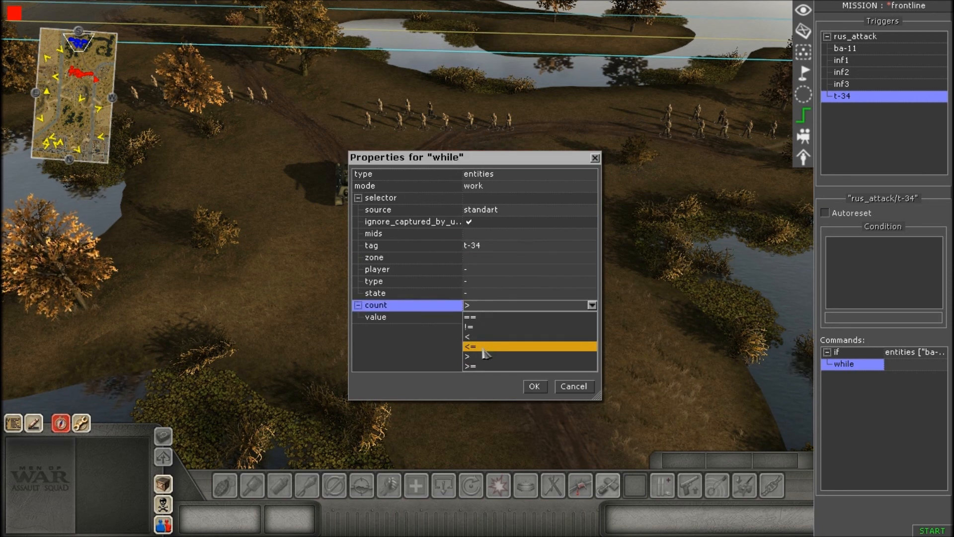
click(482, 347)
click(480, 319)
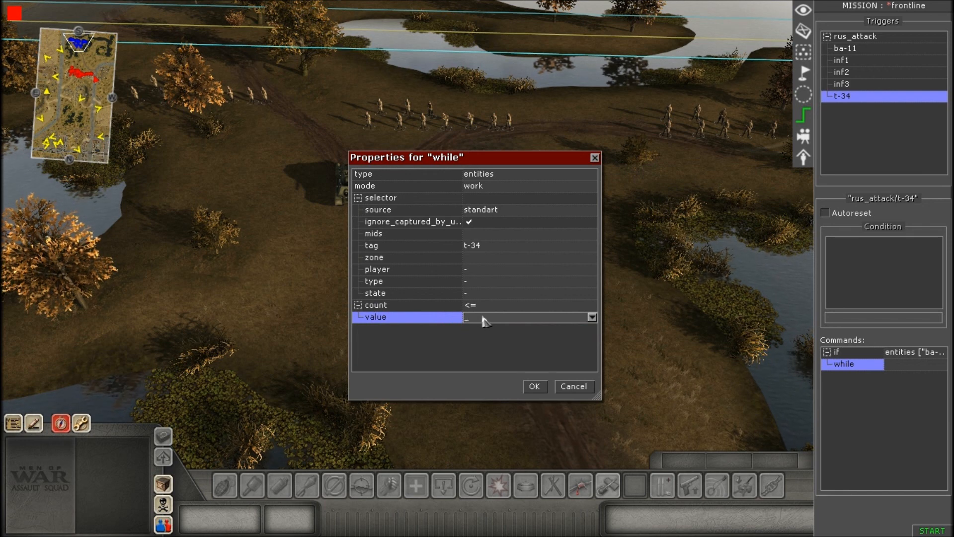
text(2)
key(Return)
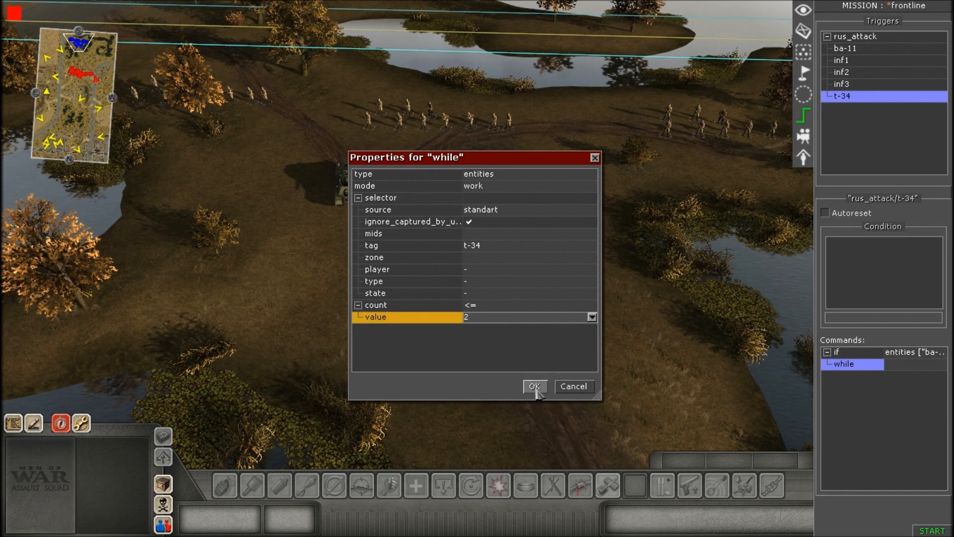
click(535, 387)
- Nest an actor_to_waypoint command inside the while command and set its selector tag to t-34
right_click(846, 374)
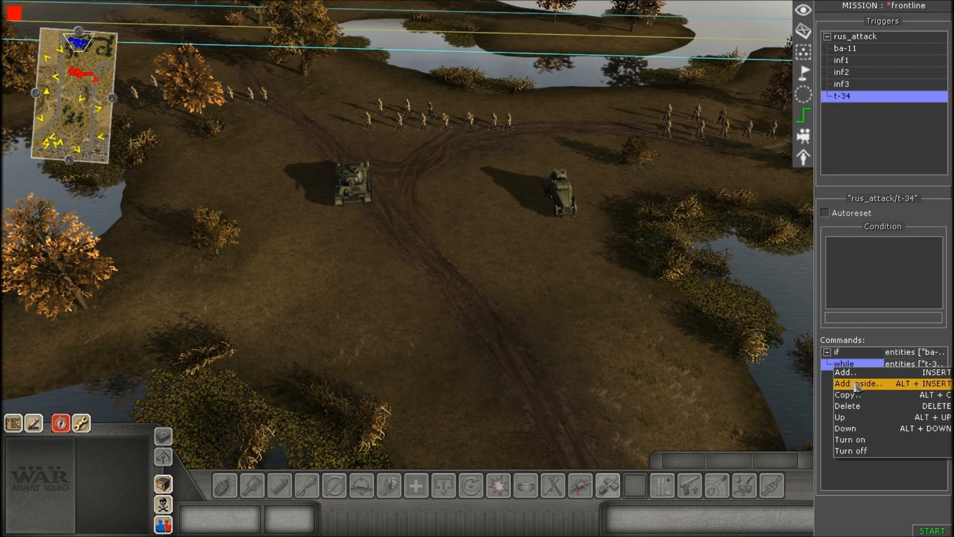
click(856, 384)
double_click(431, 241)
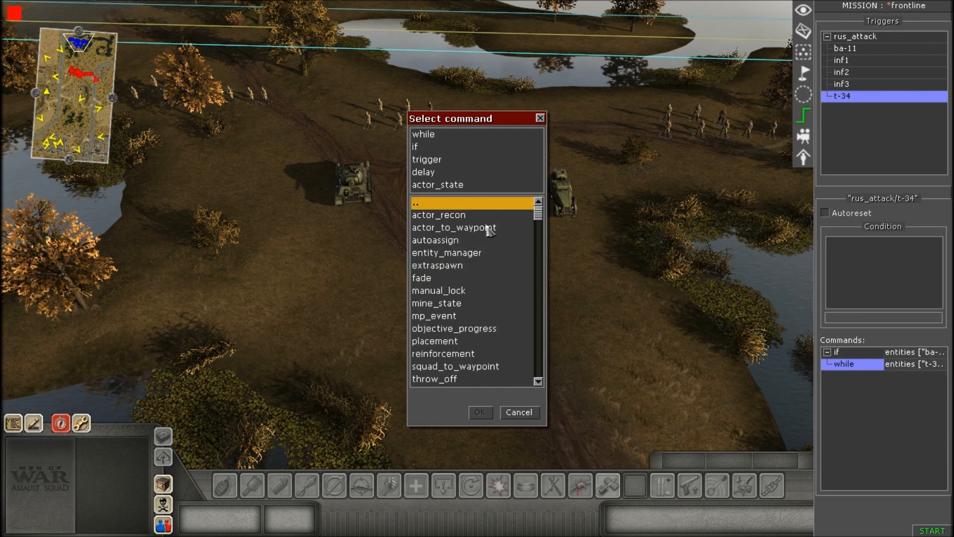
double_click(454, 227)
click(591, 175)
click(593, 221)
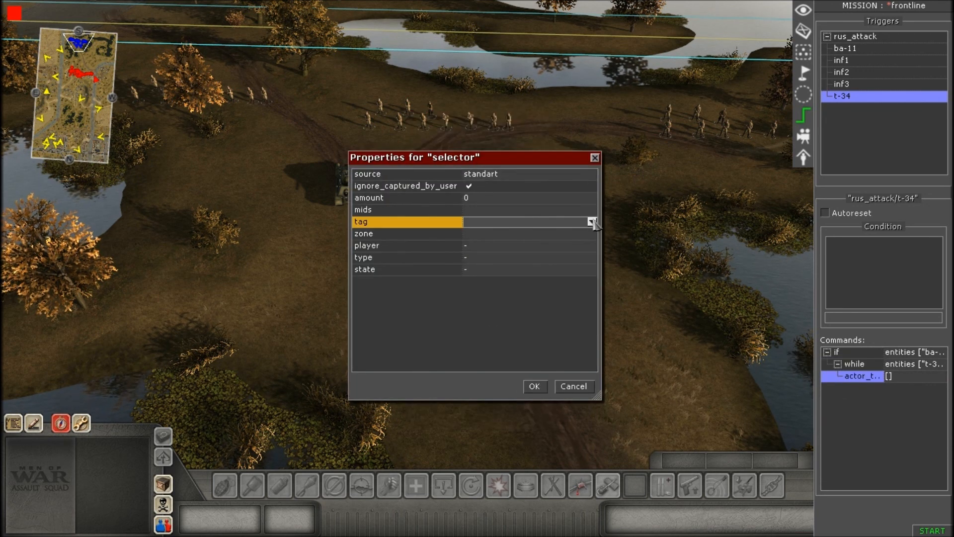
click(592, 221)
click(480, 326)
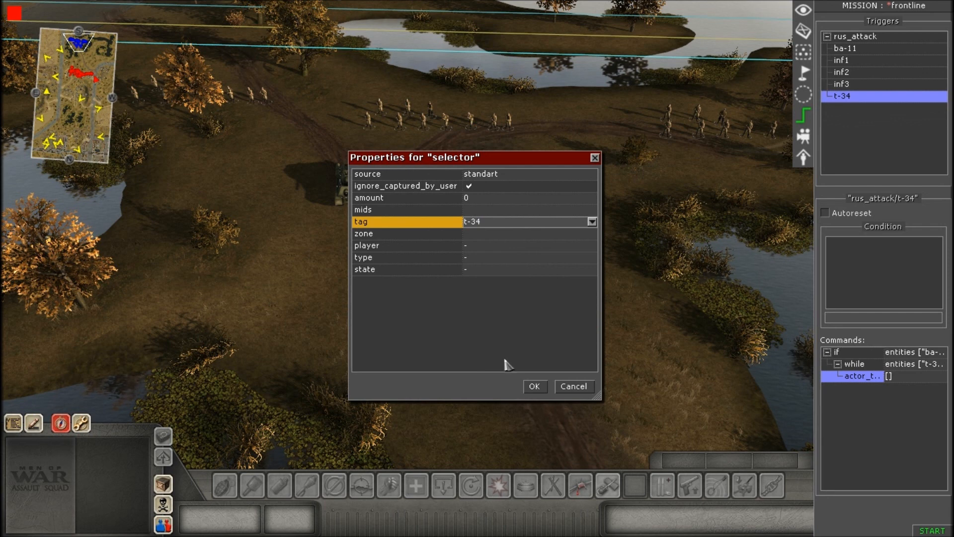
click(534, 386)
- Enable clone for the actor_to_waypoint command, set its approach to teleport & rotate, and confirm the properties
click(488, 215)
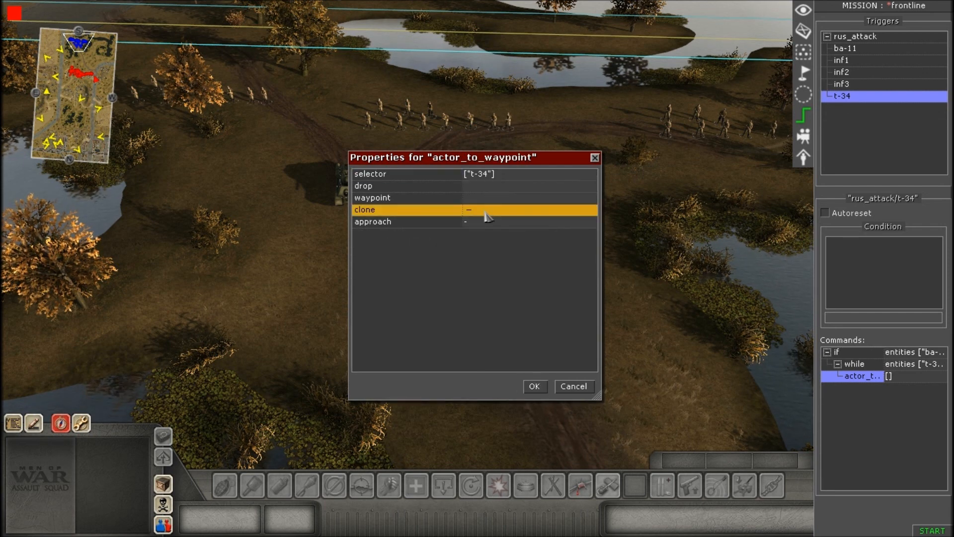
click(482, 222)
click(476, 264)
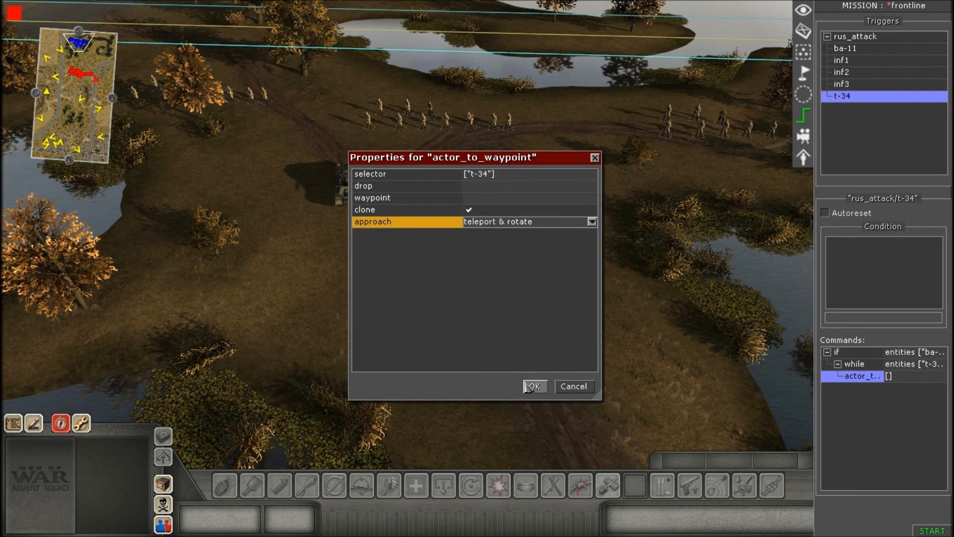
click(533, 386)
- Look up the starting waypoint of the t-34 group and assign waypoint 22 to the actor_to_waypoint command
click(804, 73)
click(833, 69)
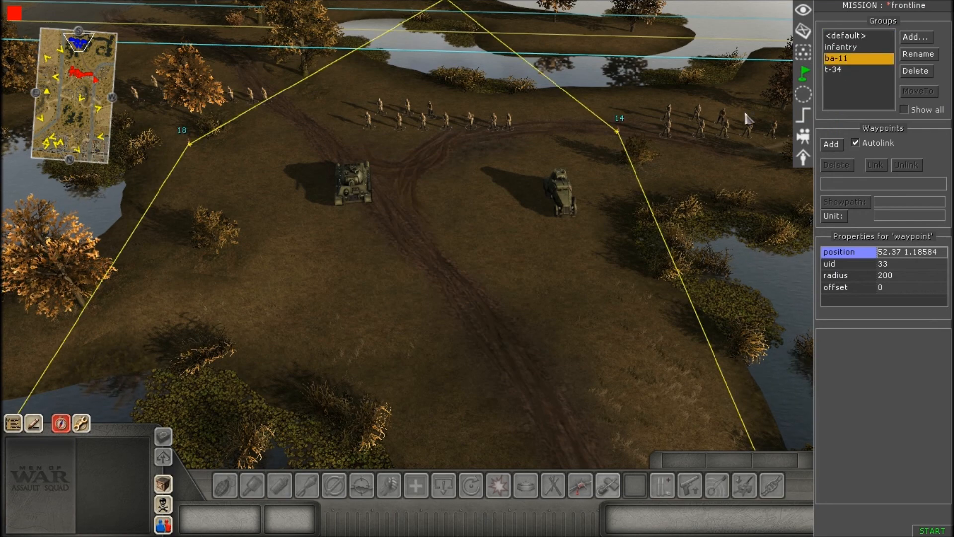
scroll(504, 145, up, 5)
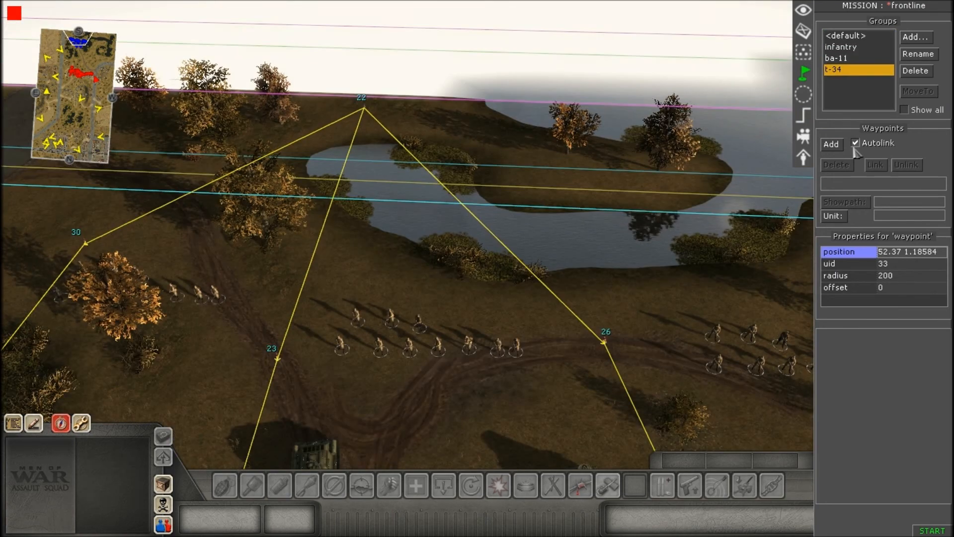
click(803, 115)
click(835, 380)
double_click(834, 381)
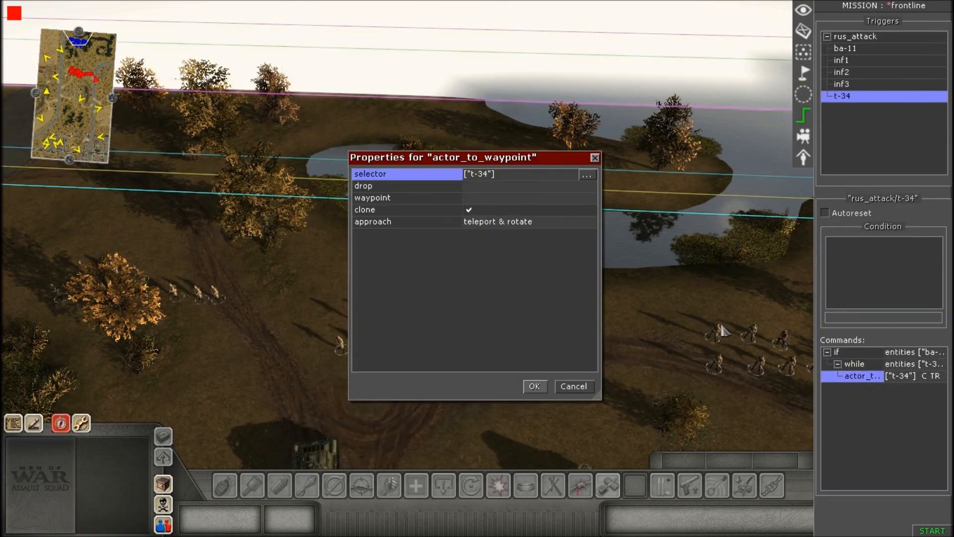
click(498, 199)
key(Return)
click(535, 386)
- Add an actor_state command after actor_to_waypoint in the while block and set its selector tag to t-34
right_click(869, 382)
click(878, 388)
double_click(447, 279)
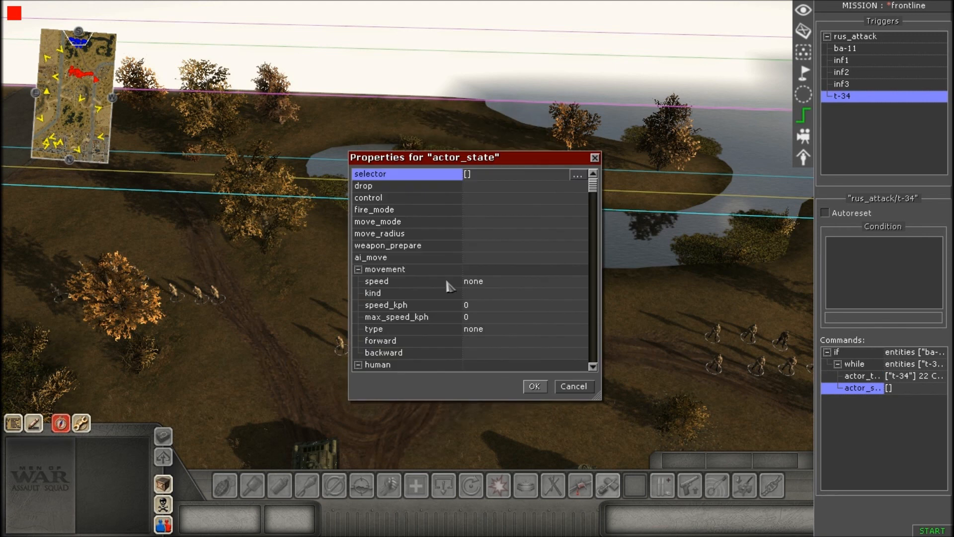
click(576, 175)
click(591, 222)
click(591, 221)
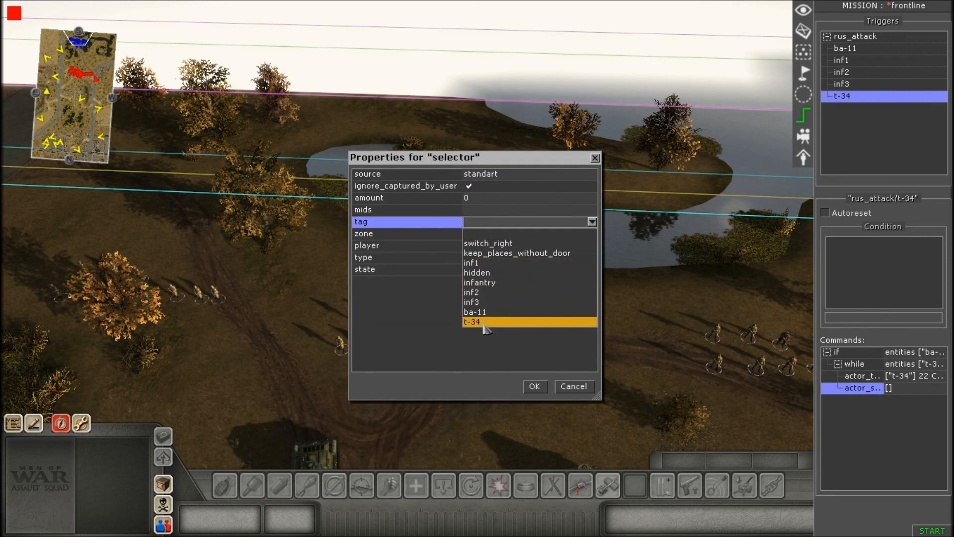
click(481, 322)
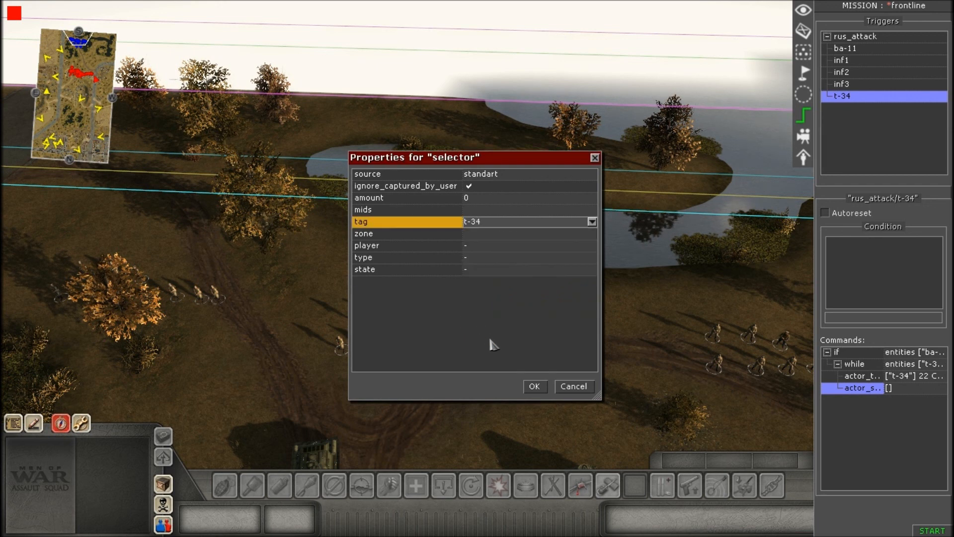
click(534, 386)
- Set the t-34 actor_state's control to AI, fire_mode to open and move_mode to free
click(477, 198)
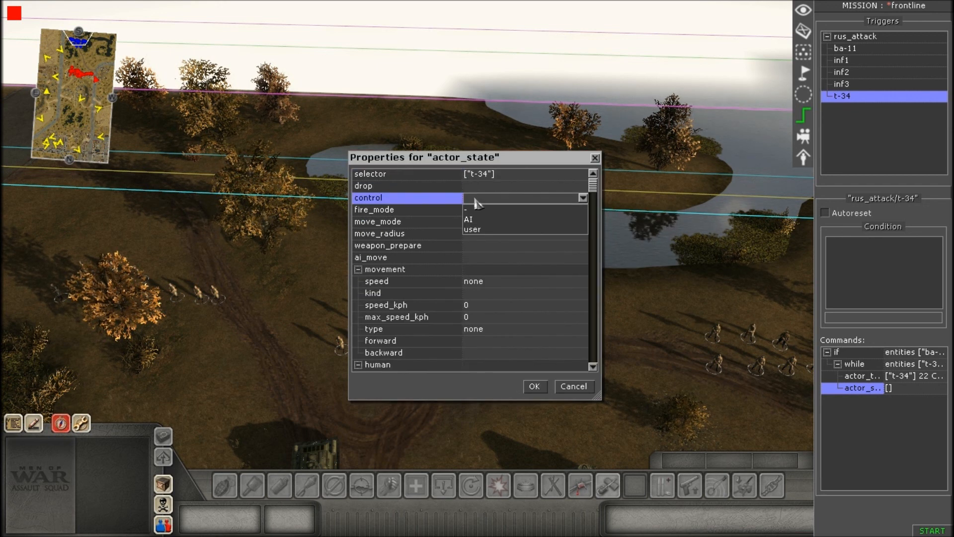
click(474, 219)
click(473, 211)
click(477, 251)
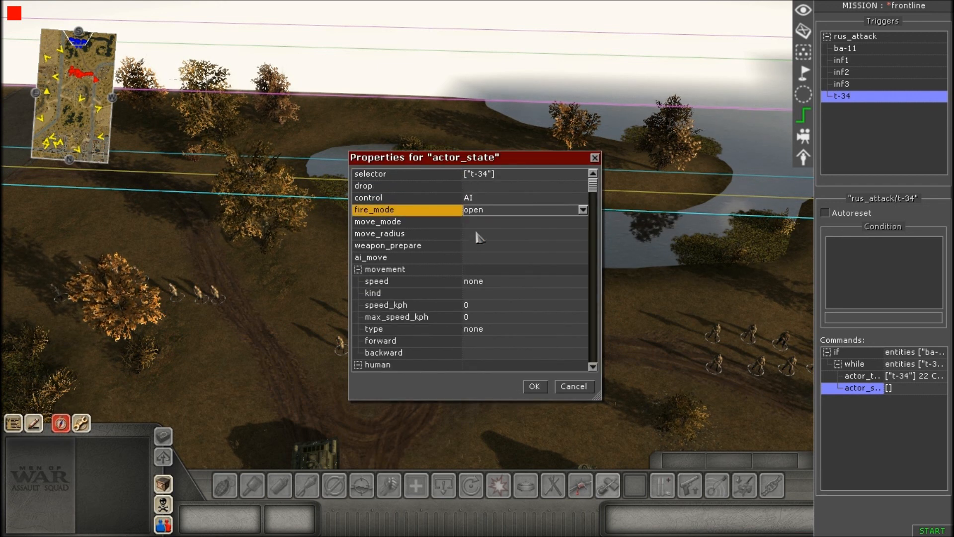
click(477, 222)
click(479, 223)
click(474, 262)
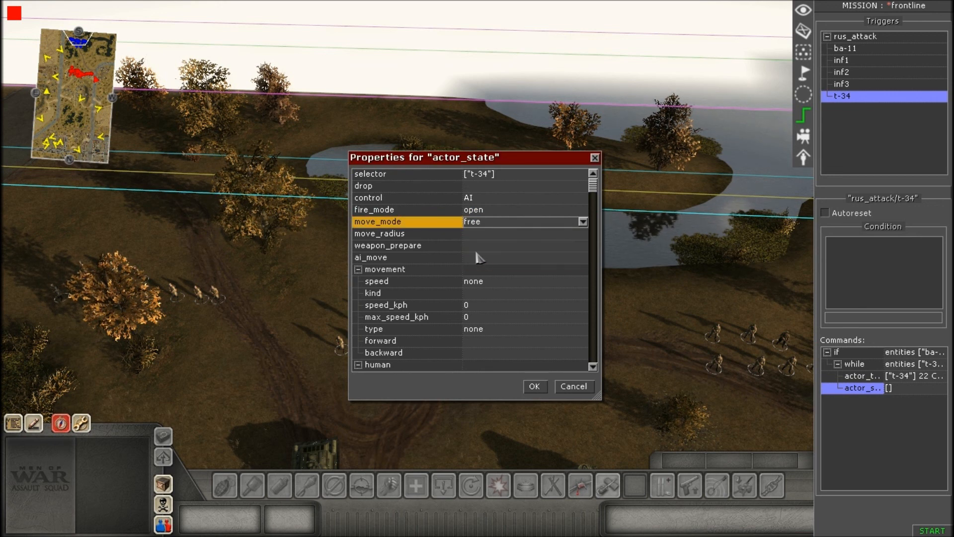
- Set the actor_state's weapon_prepare to on, ai_move to enable and movement speed to fast, and confirm the properties
click(478, 246)
click(478, 274)
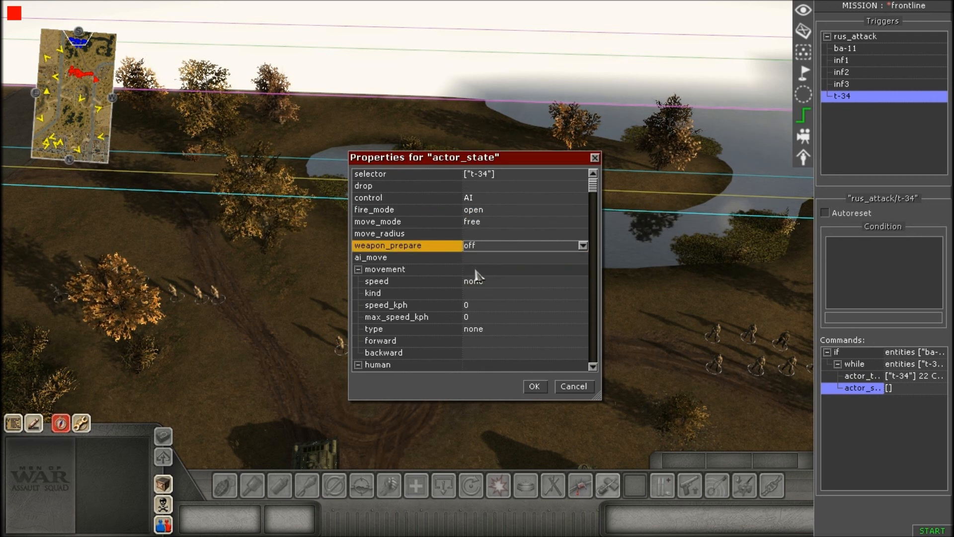
click(480, 246)
click(480, 274)
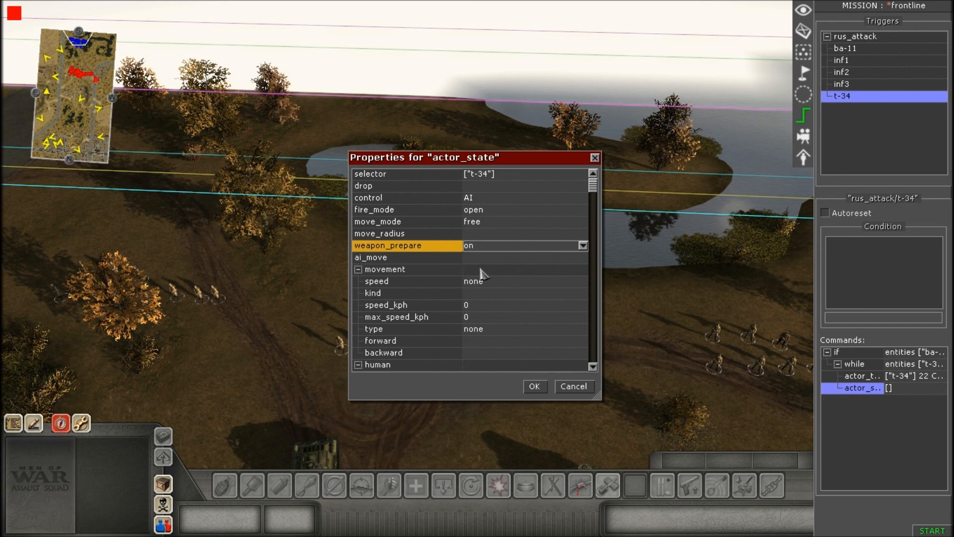
click(478, 258)
click(479, 289)
click(482, 282)
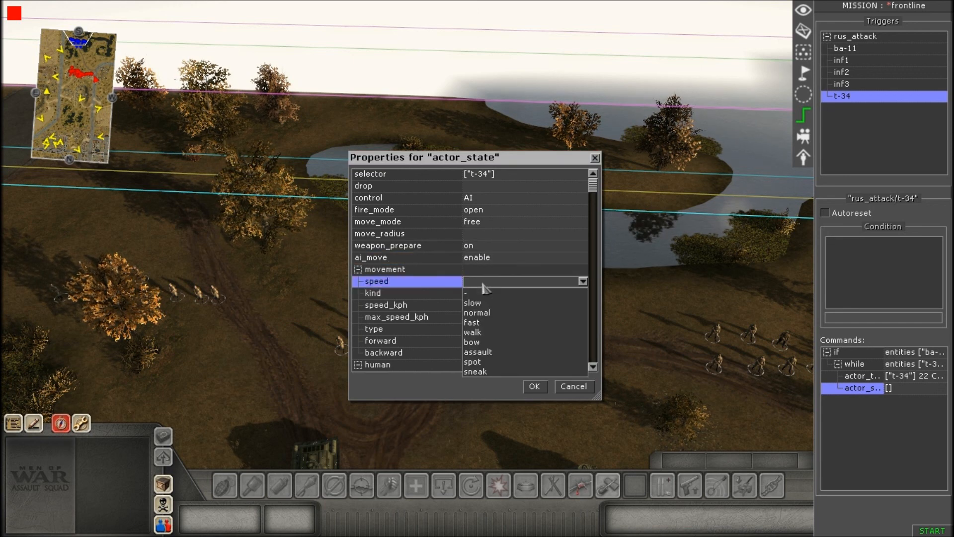
click(483, 323)
click(534, 386)
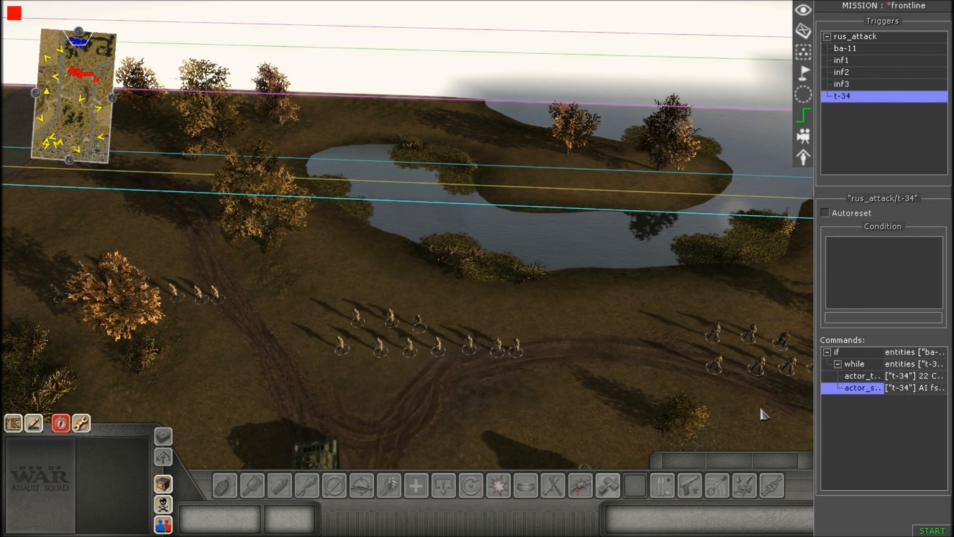
- Add a delay command with a time of 50 after actor_state in the while block
right_click(852, 404)
click(859, 394)
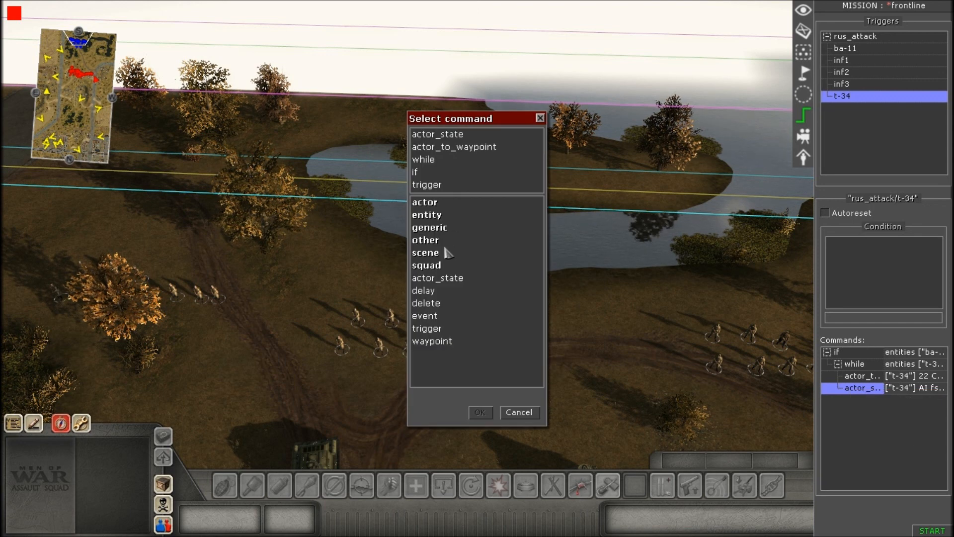
double_click(427, 290)
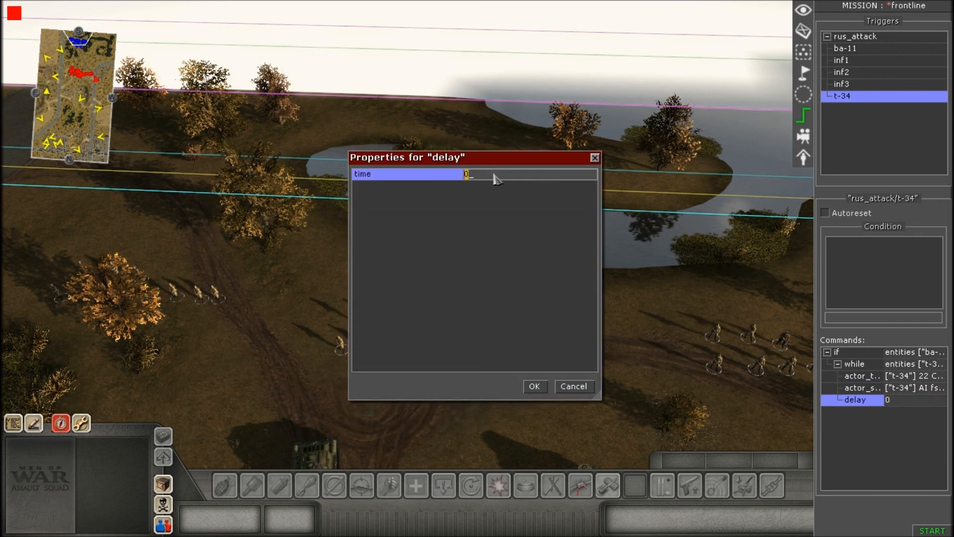
key(Return)
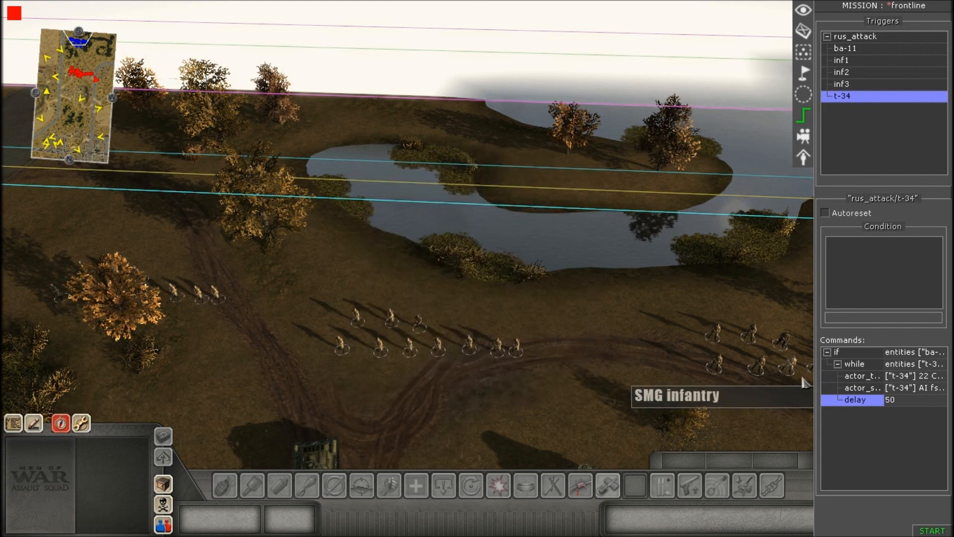
- Add a trigger command after the if block that turns off the rus_attack t-34 trigger, and recheck the if command's properties
right_click(853, 416)
click(871, 426)
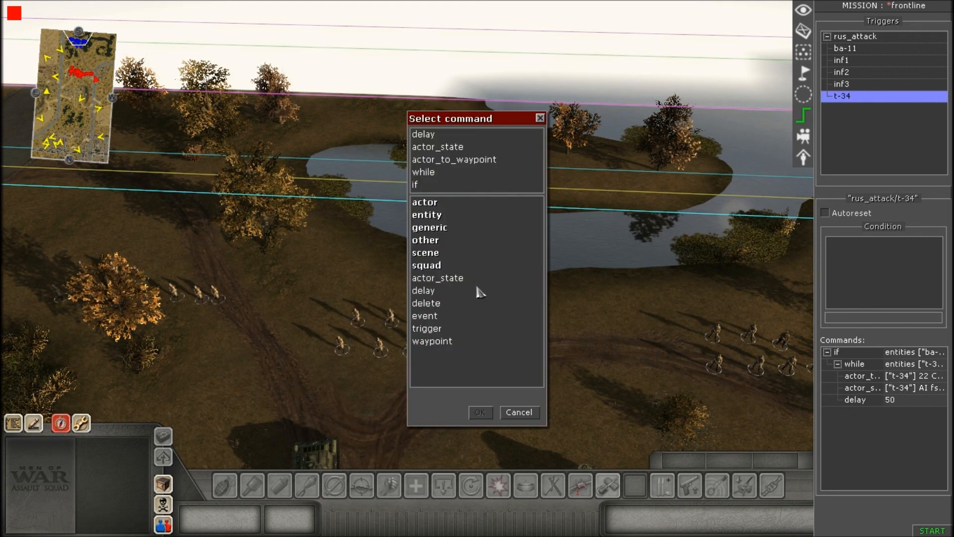
double_click(428, 328)
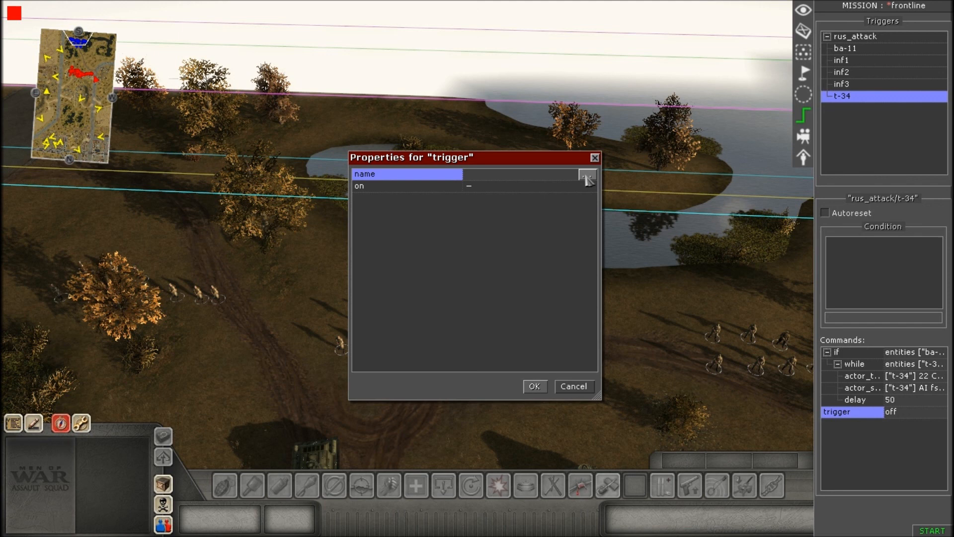
click(586, 175)
click(380, 239)
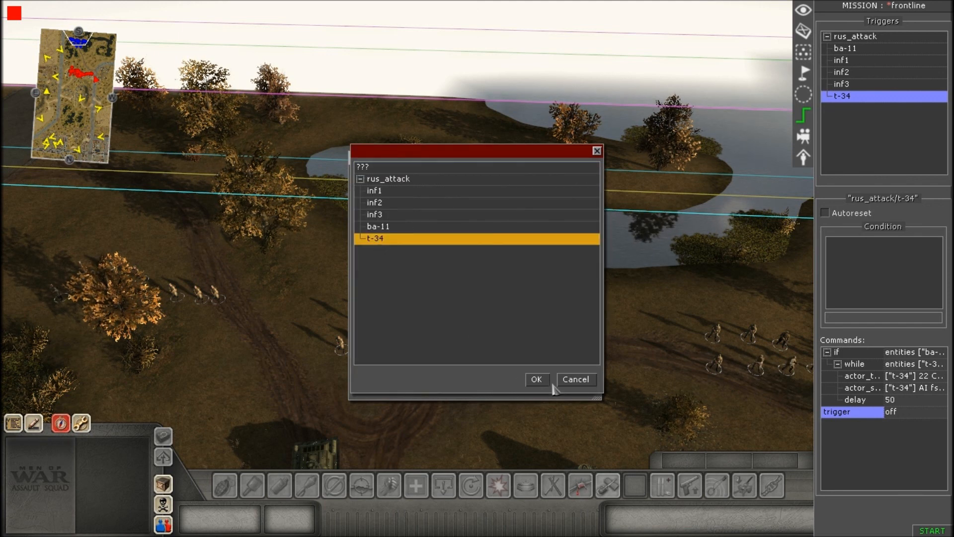
click(537, 379)
click(534, 386)
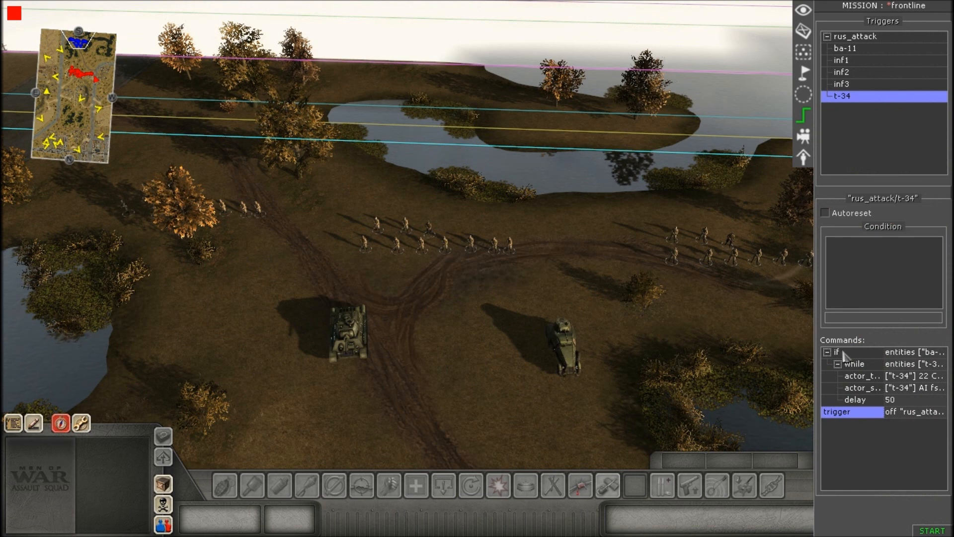
double_click(848, 353)
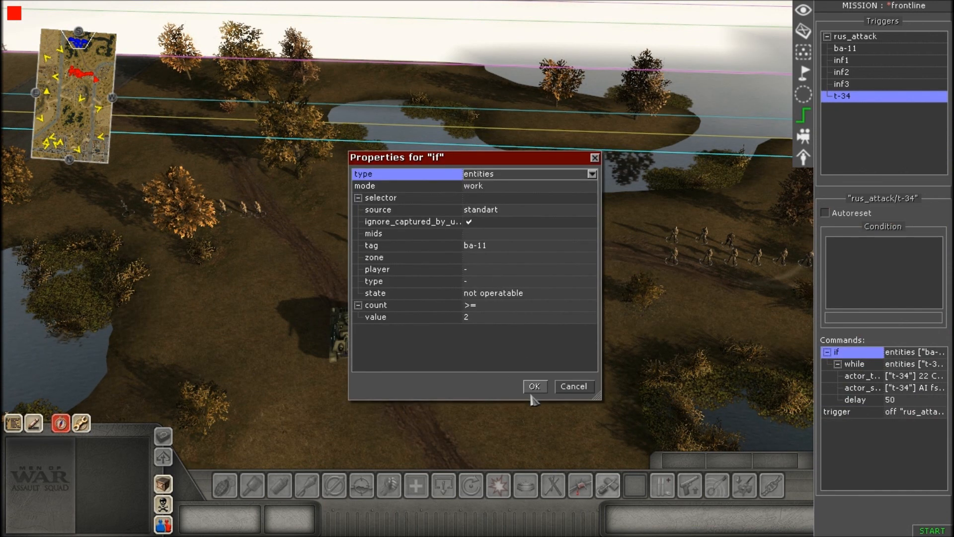
click(534, 386)
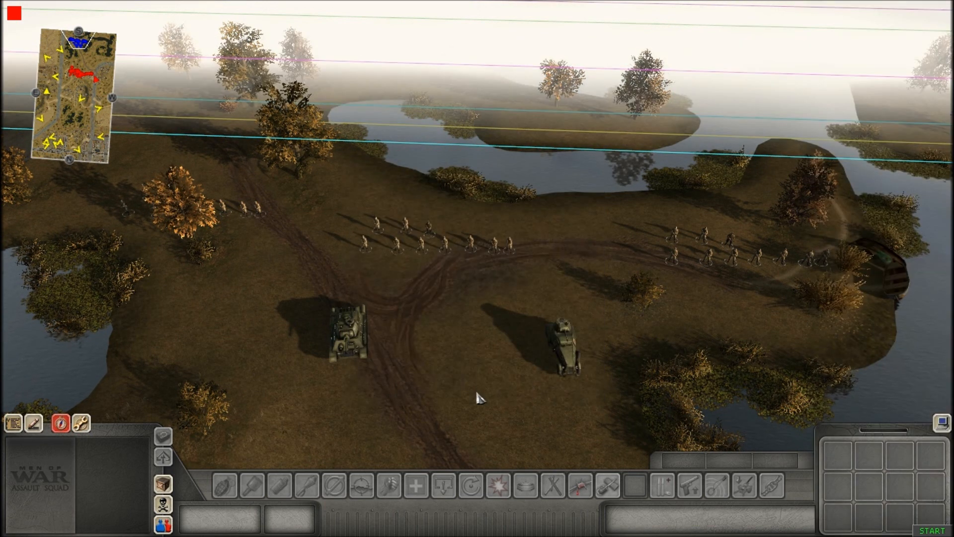
- Start the mission to test the triggers and set the game speed to 4
click(914, 531)
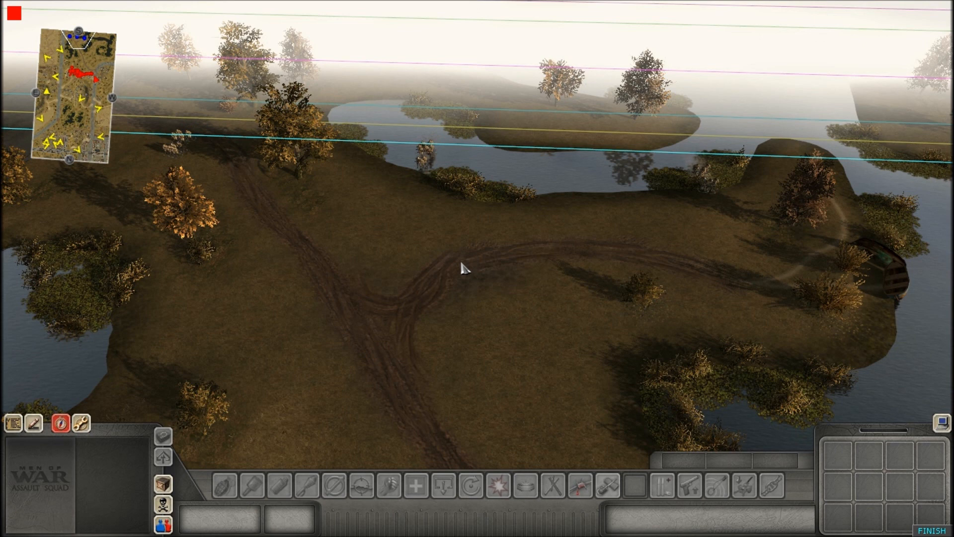
key(Down)
key(plus)
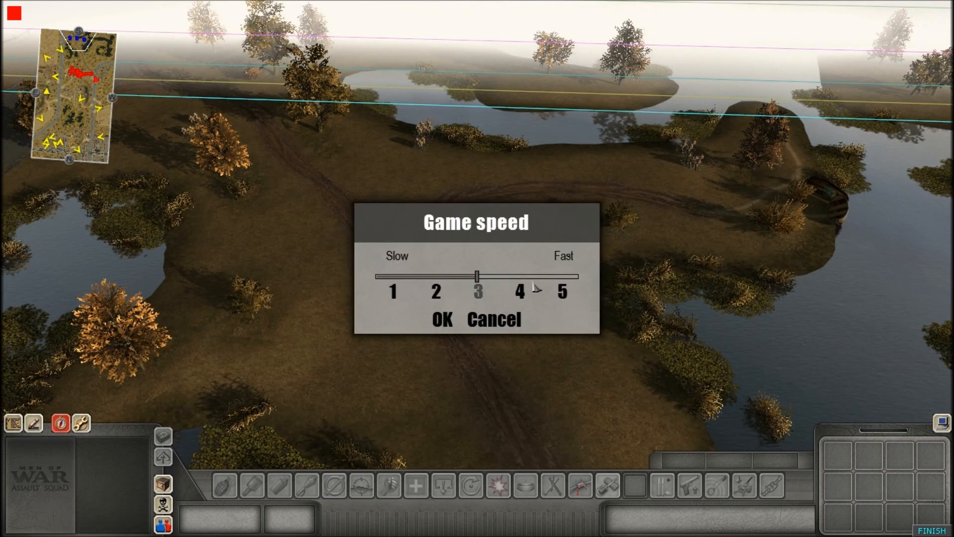
click(521, 293)
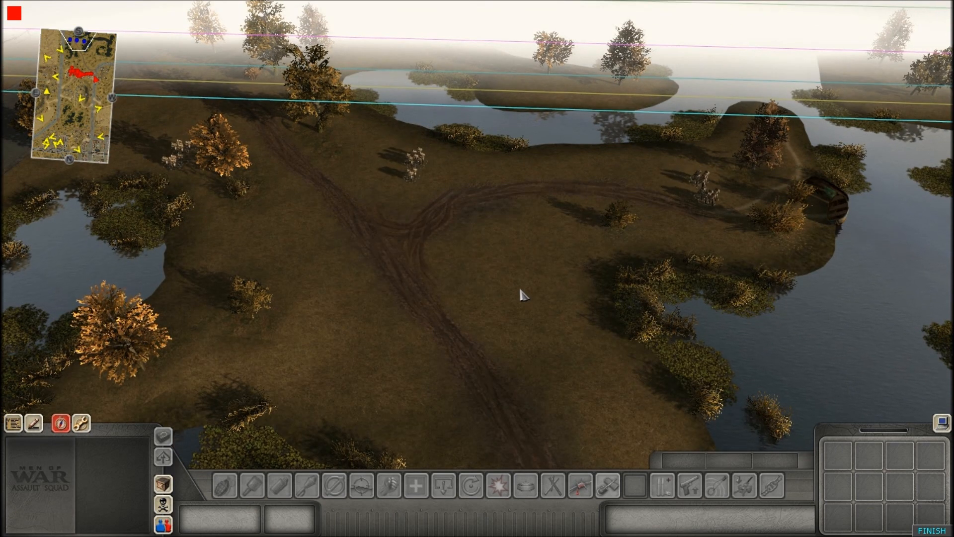
- Set the game speed to 5 and follow the infantry wave across the ponds
key(plus)
click(562, 293)
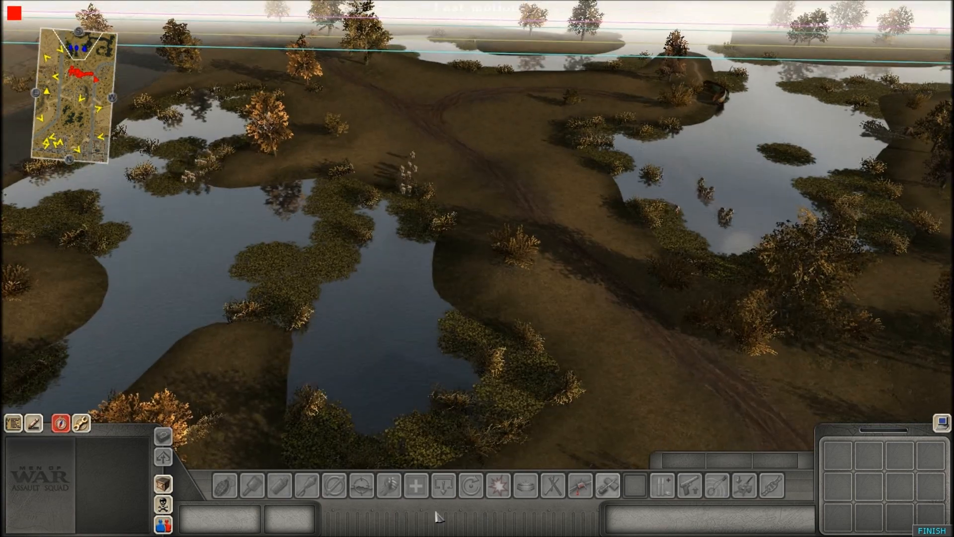
scroll(432, 404, down, 2)
scroll(404, 417, down, 1)
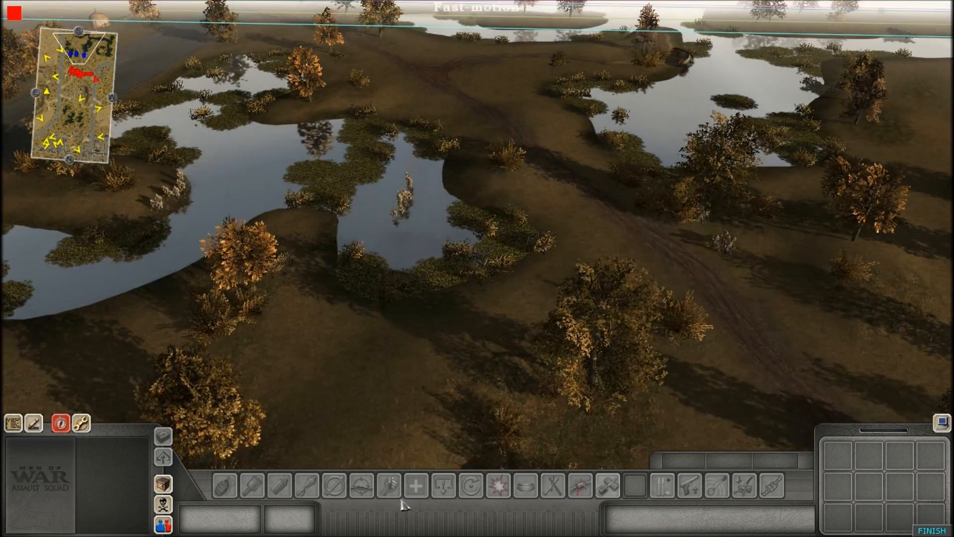
mouse_move(401, 536)
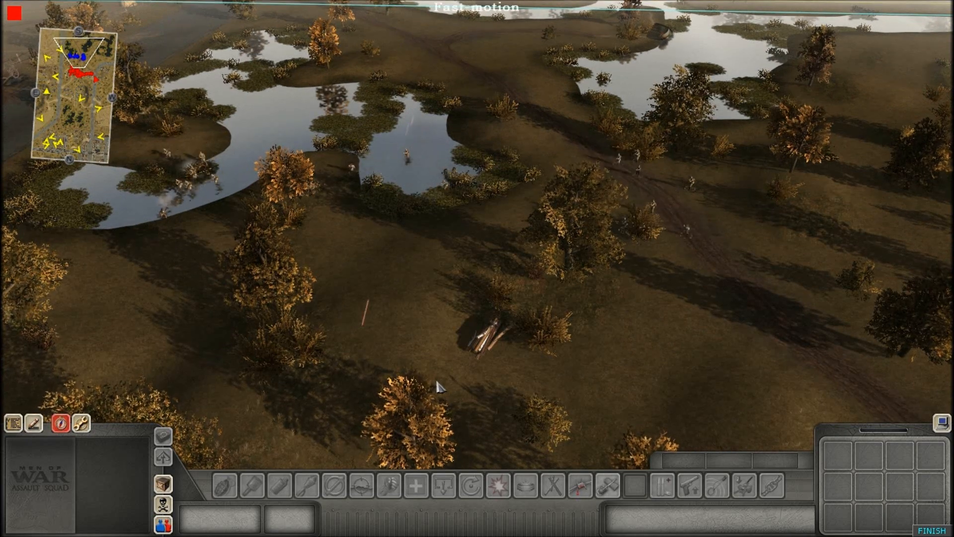
- Lower the game speed to 4 and then to 3 while the attack runs
key(KP_Add)
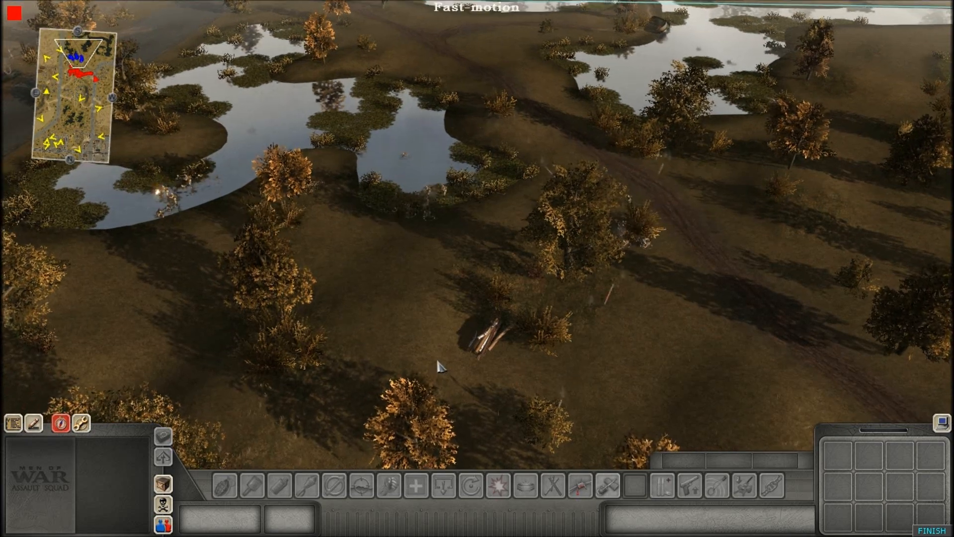
key(KP_Add)
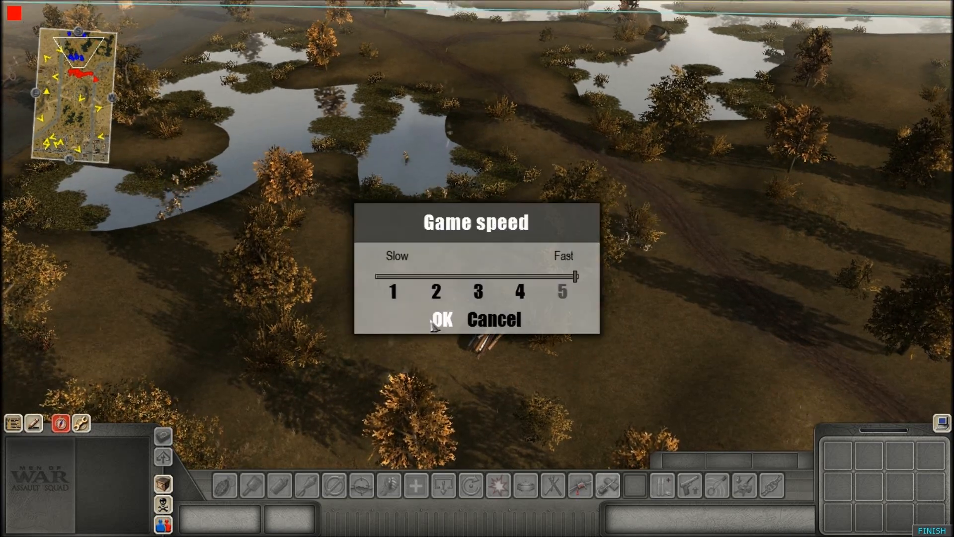
click(518, 292)
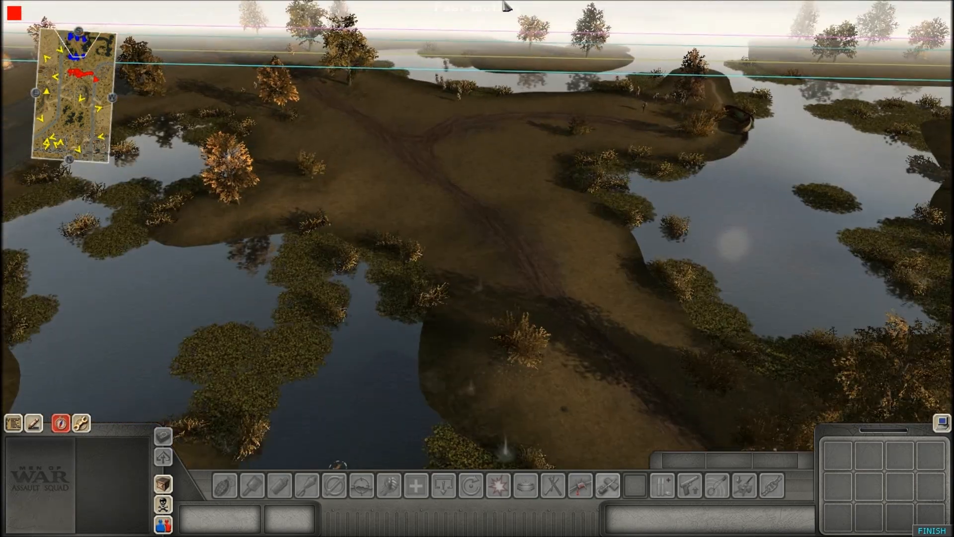
key(KP_Add)
click(479, 293)
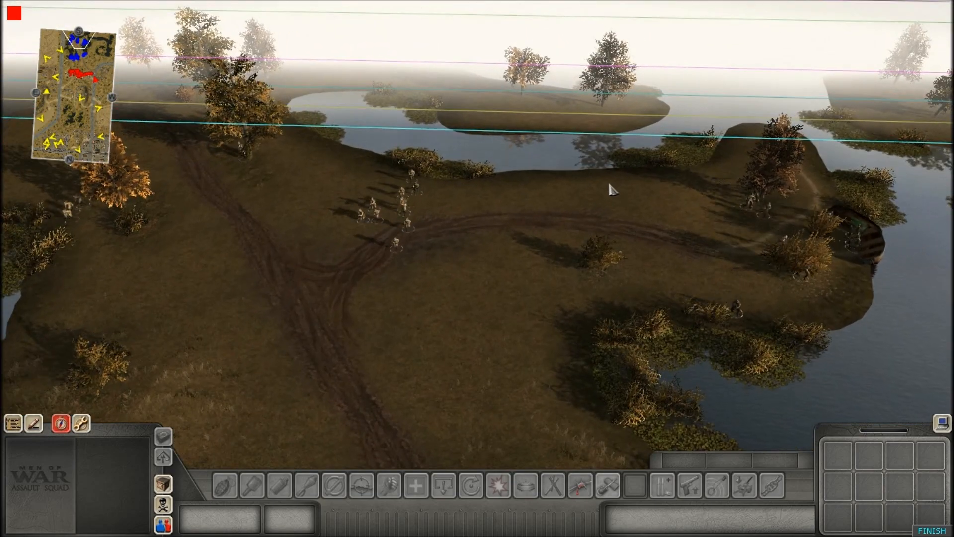
- Follow the first ba-11 and its infantry through the ponds to examine how the attack plays out
mouse_move(175, 536)
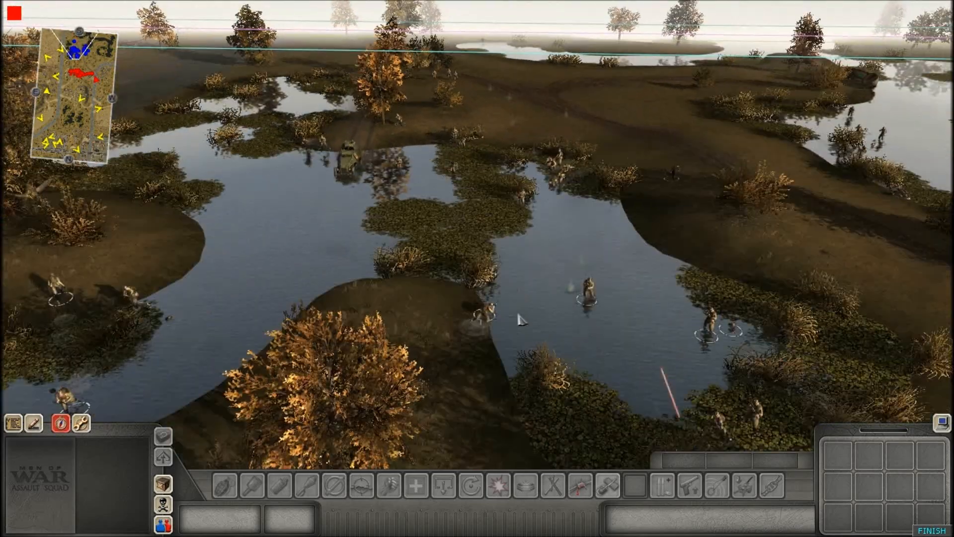
key(Left)
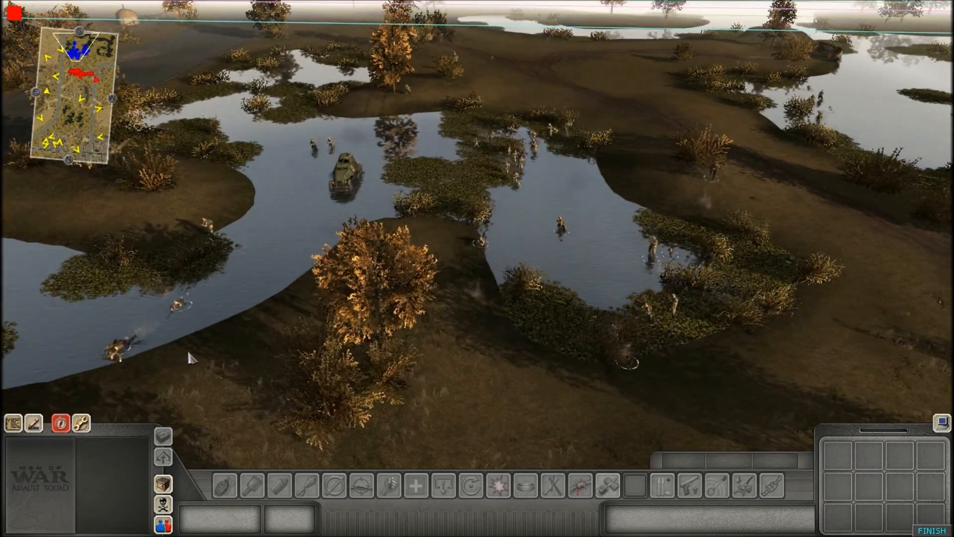
scroll(188, 358, up, 2)
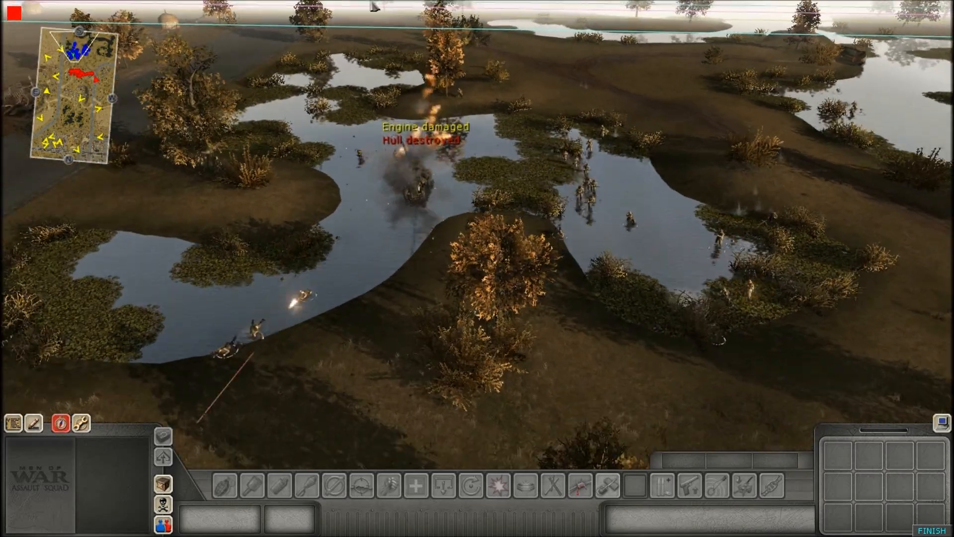
scroll(421, 220, up, 3)
scroll(422, 223, down, 2)
key(Right)
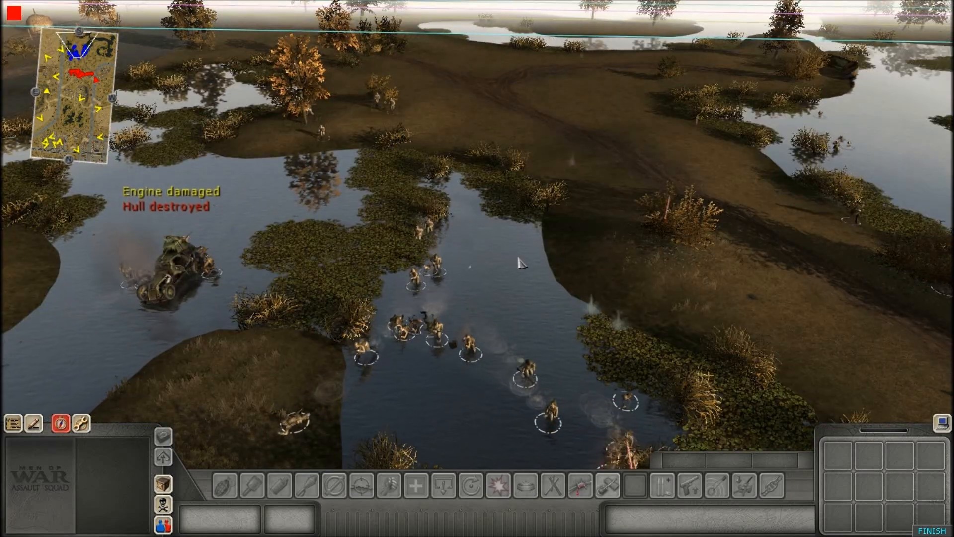
scroll(512, 274, down, 2)
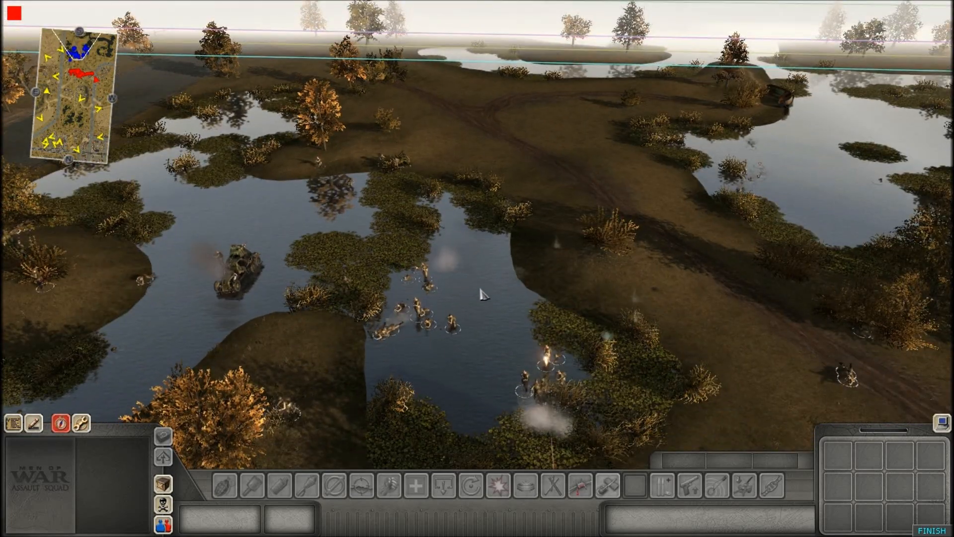
scroll(526, 299, down, 3)
key(Right)
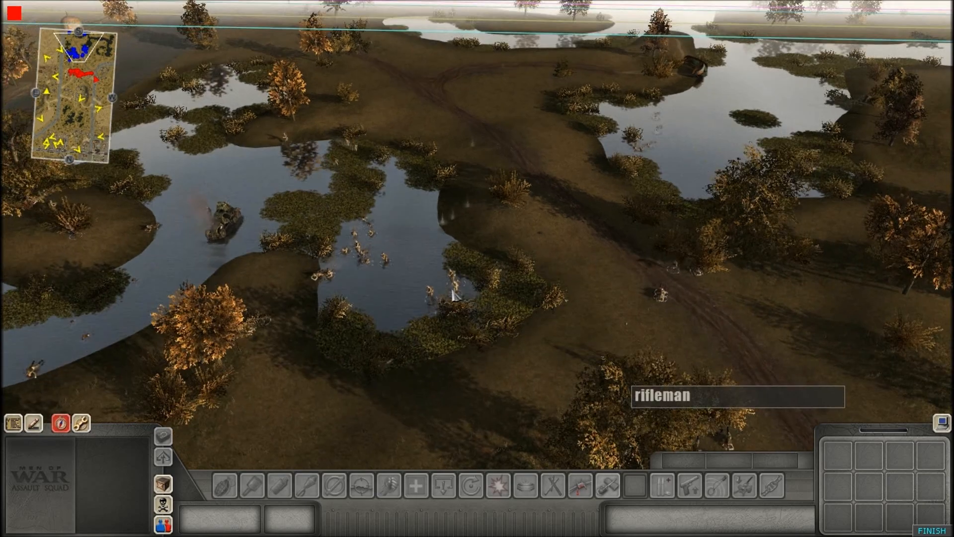
key(Left)
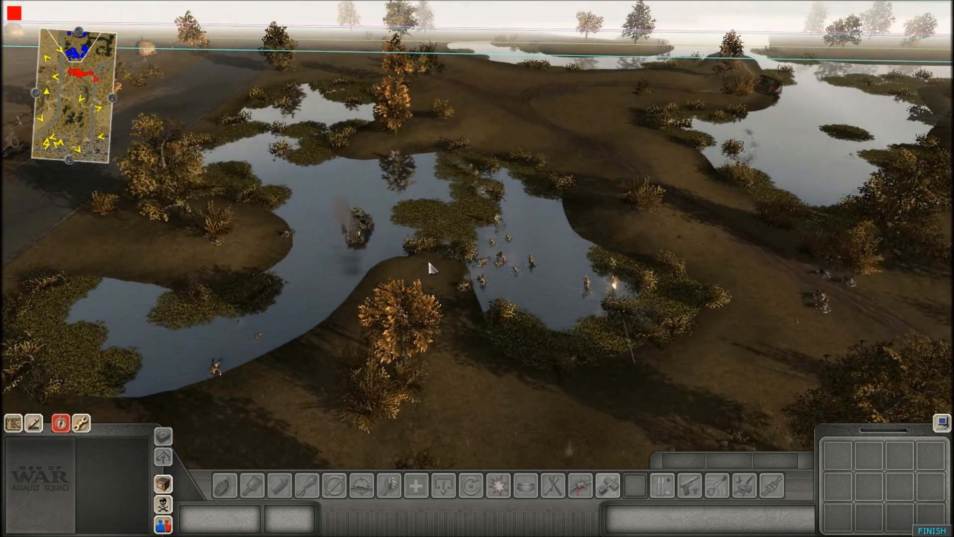
- Examine the infantry waves' advance between the road fork and the ponds
mouse_move(576, 4)
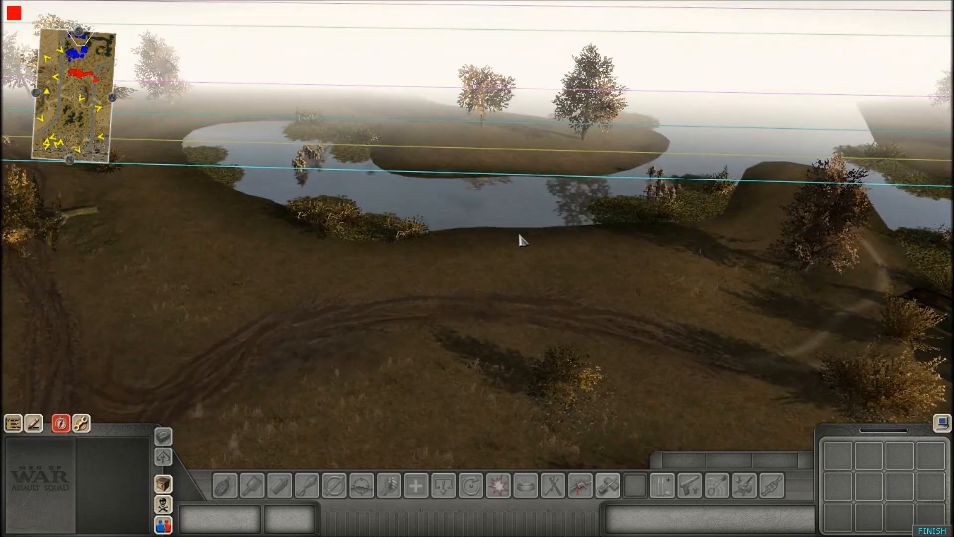
scroll(523, 241, up, 2)
scroll(526, 241, down, 2)
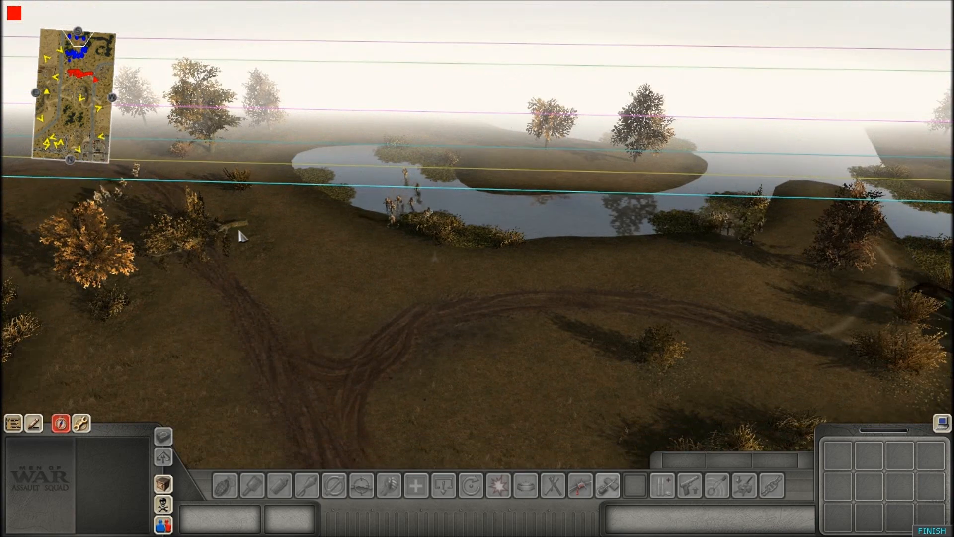
mouse_move(262, 534)
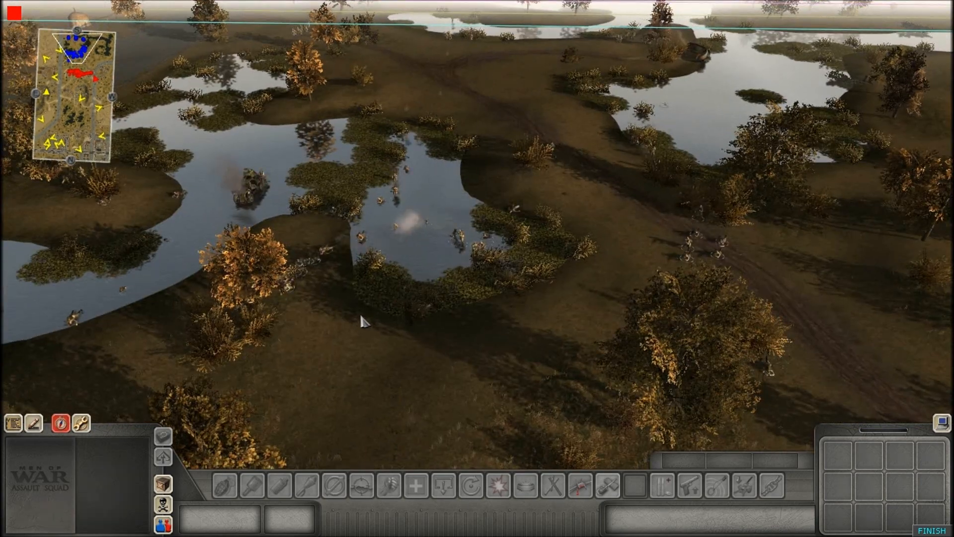
scroll(361, 317, down, 1)
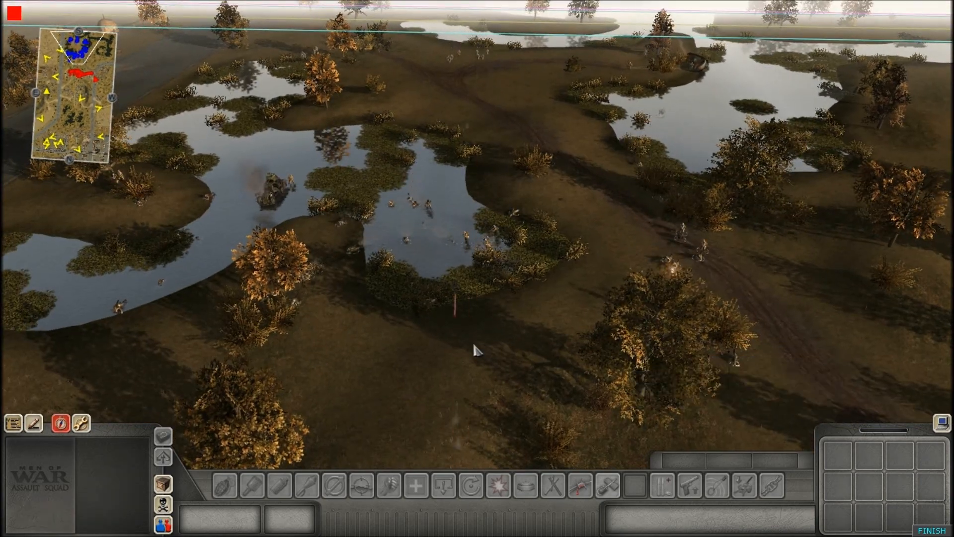
mouse_move(482, 7)
scroll(458, 202, up, 2)
scroll(434, 383, down, 1)
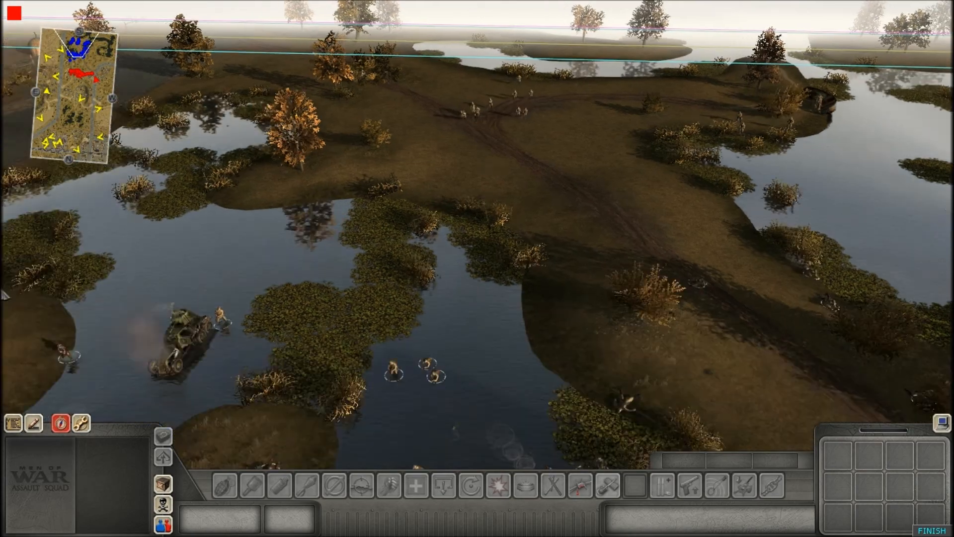
mouse_move(769, 6)
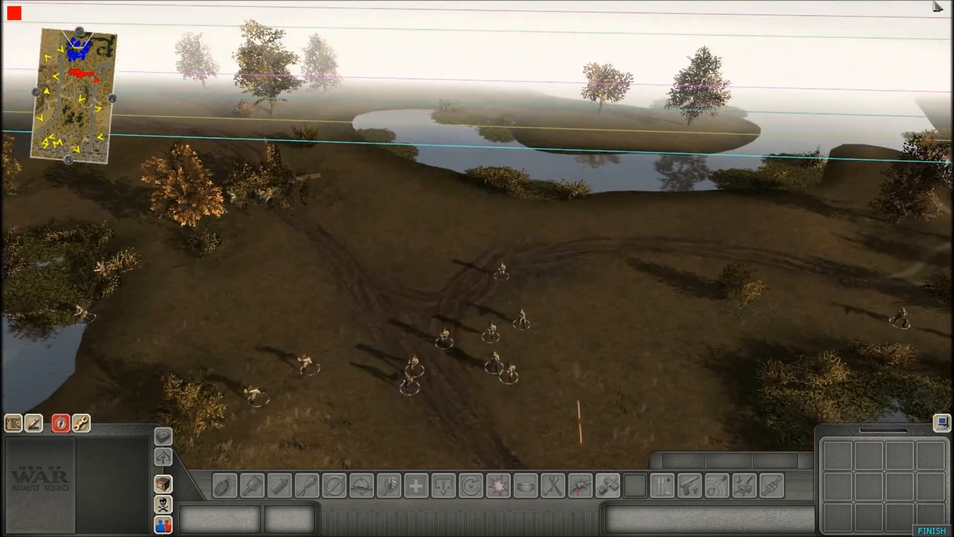
mouse_move(44, 524)
mouse_move(443, 7)
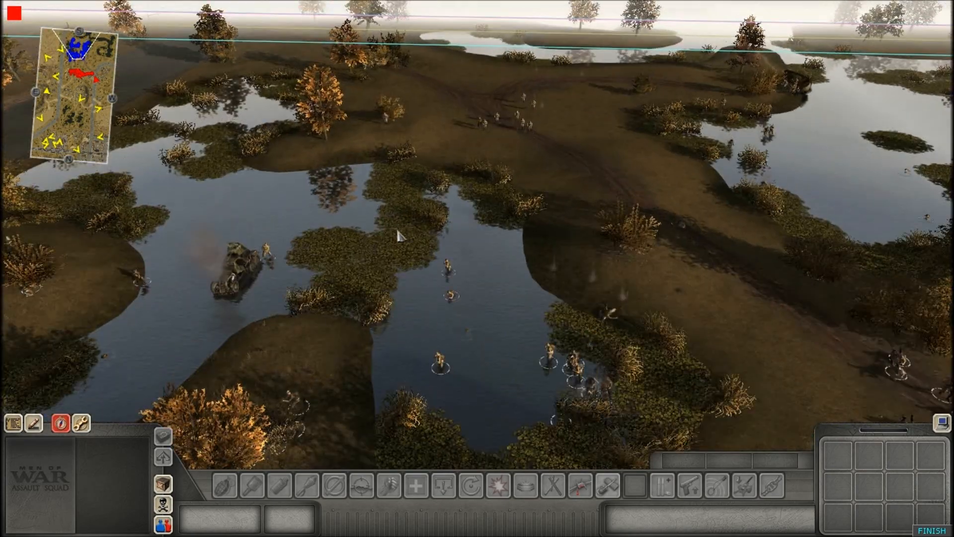
mouse_move(912, 7)
mouse_move(634, 520)
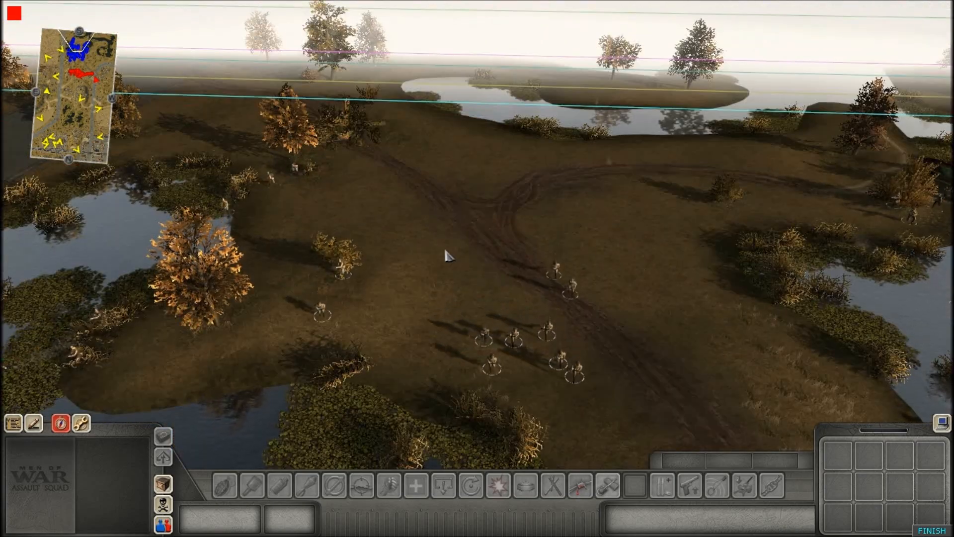
scroll(445, 251, up, 1)
scroll(462, 375, down, 4)
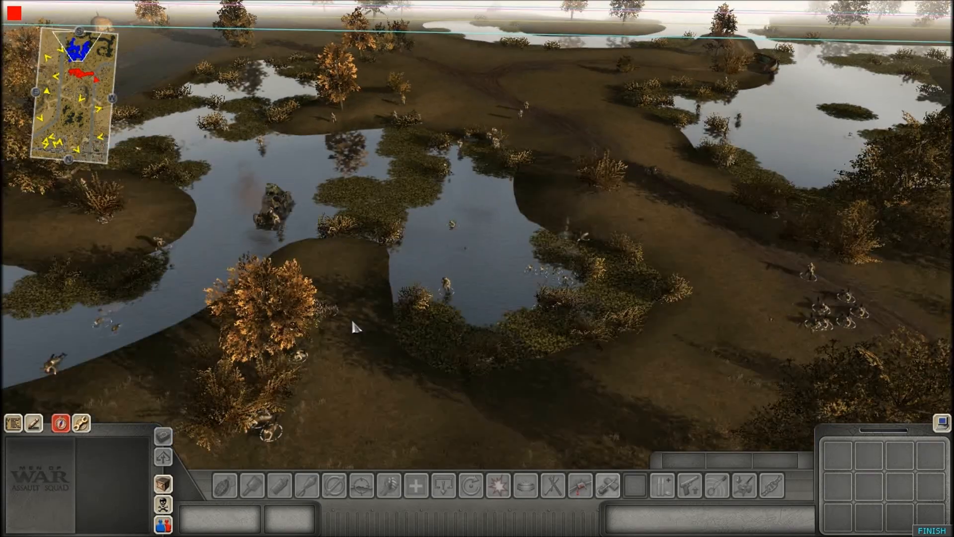
scroll(374, 334, up, 2)
scroll(422, 263, down, 3)
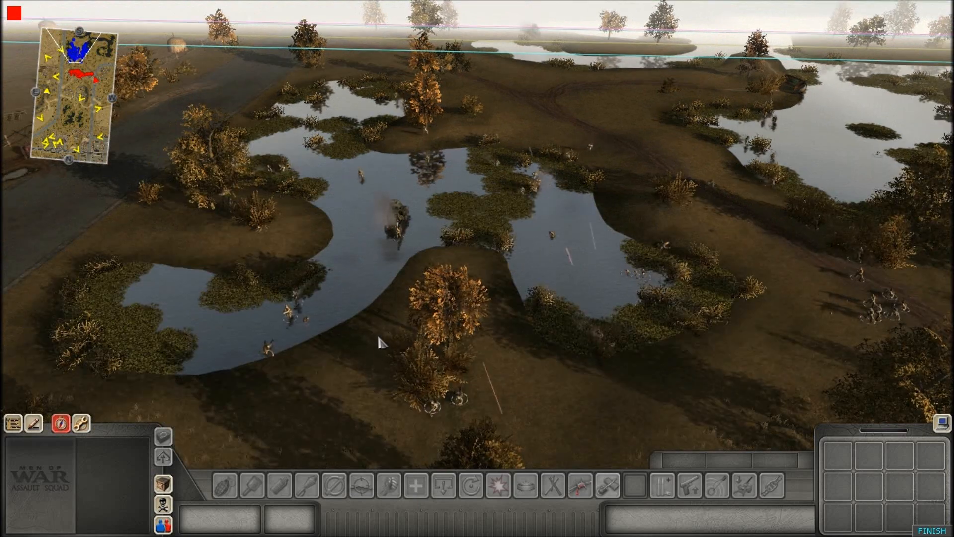
- Look for the second ba-11 near the road fork and follow its advance across the ponds
mouse_move(953, 316)
scroll(367, 323, up, 2)
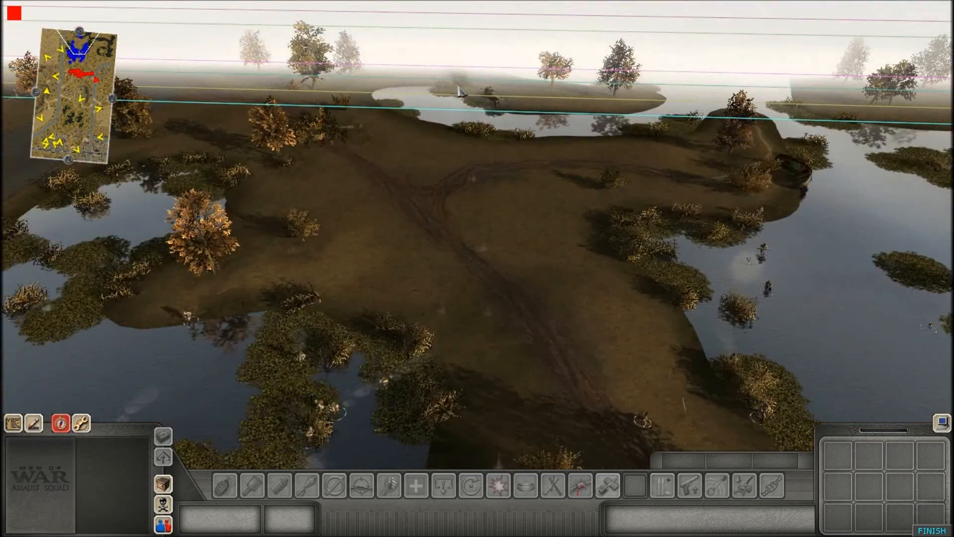
scroll(366, 323, down, 3)
scroll(267, 353, up, 2)
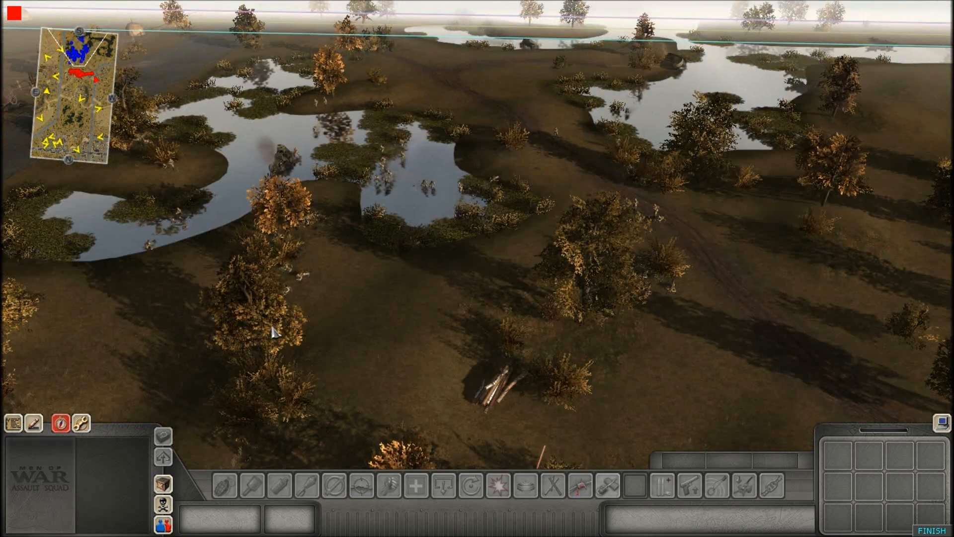
scroll(288, 388, up, 2)
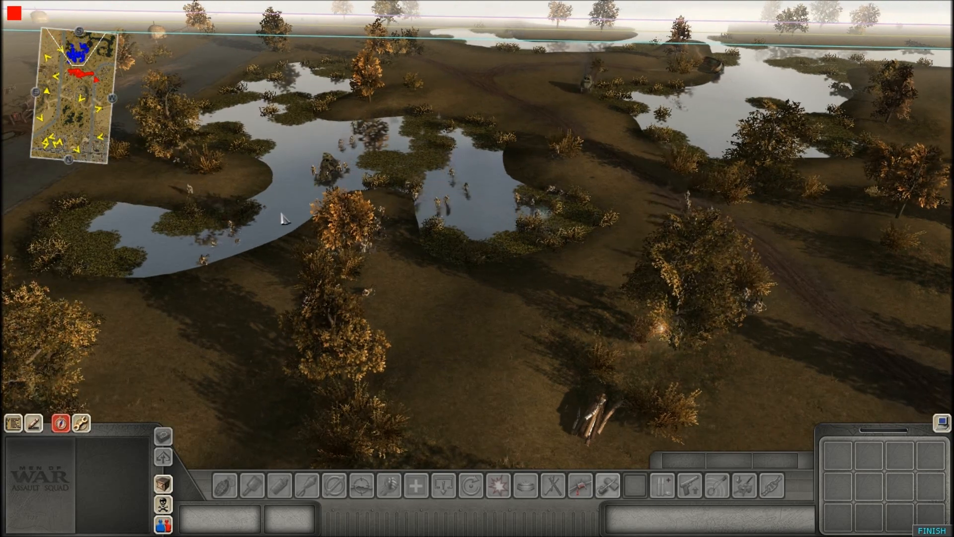
key(Right)
scroll(392, 162, up, 3)
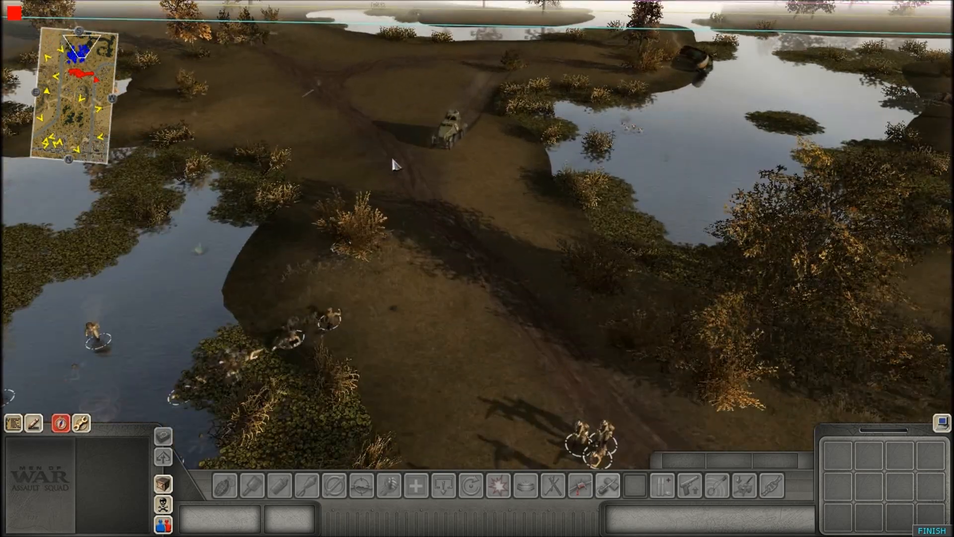
scroll(466, 213, down, 4)
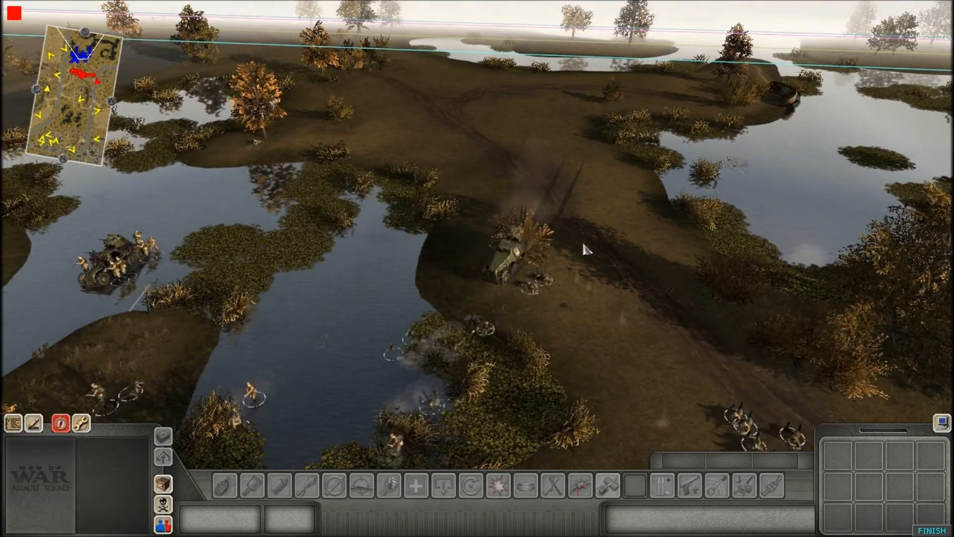
middle_drag(586, 249, 309, 413)
scroll(402, 238, down, 3)
scroll(410, 269, down, 3)
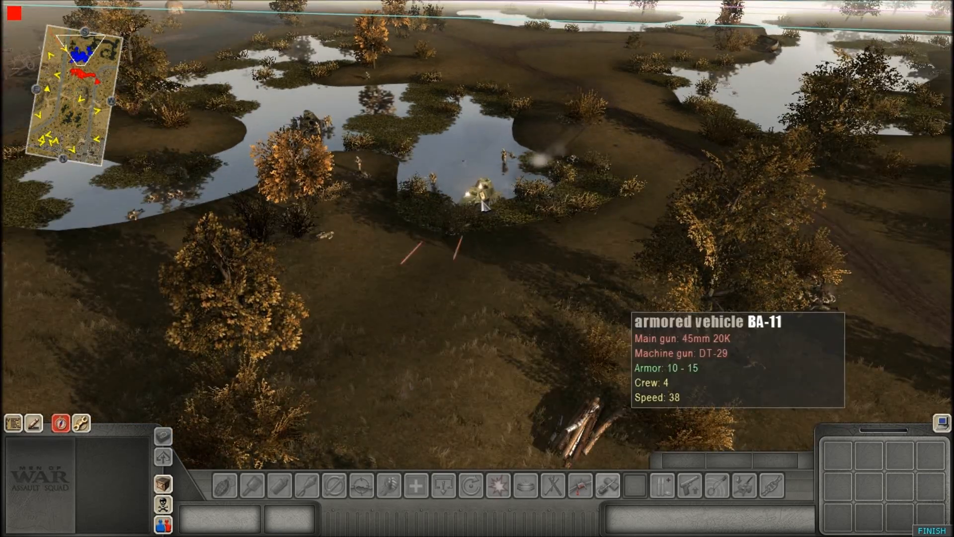
click(473, 212)
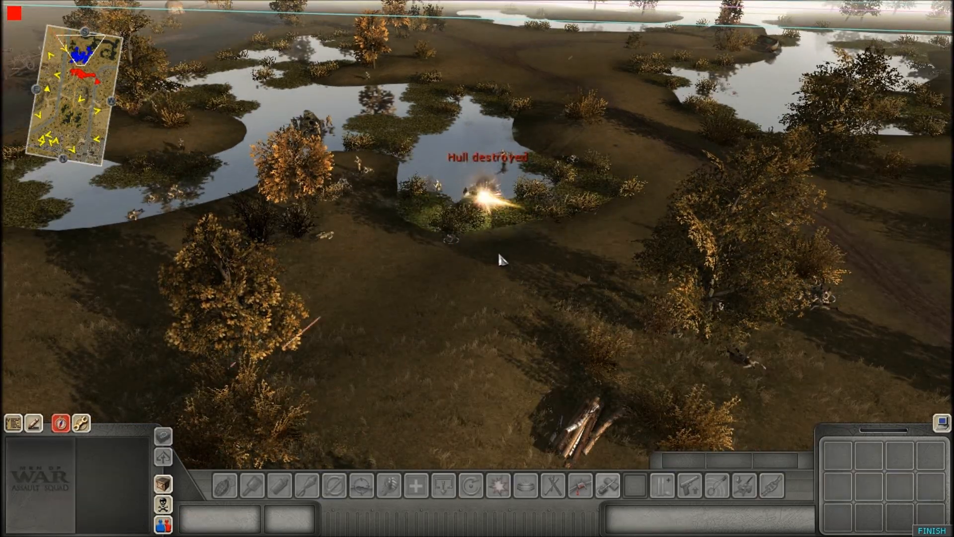
scroll(429, 265, down, 2)
- Check the attackers' entry area for the T-34/76 tank, follow its advance and select it to inspect its details
middle_drag(400, 277, 417, 3)
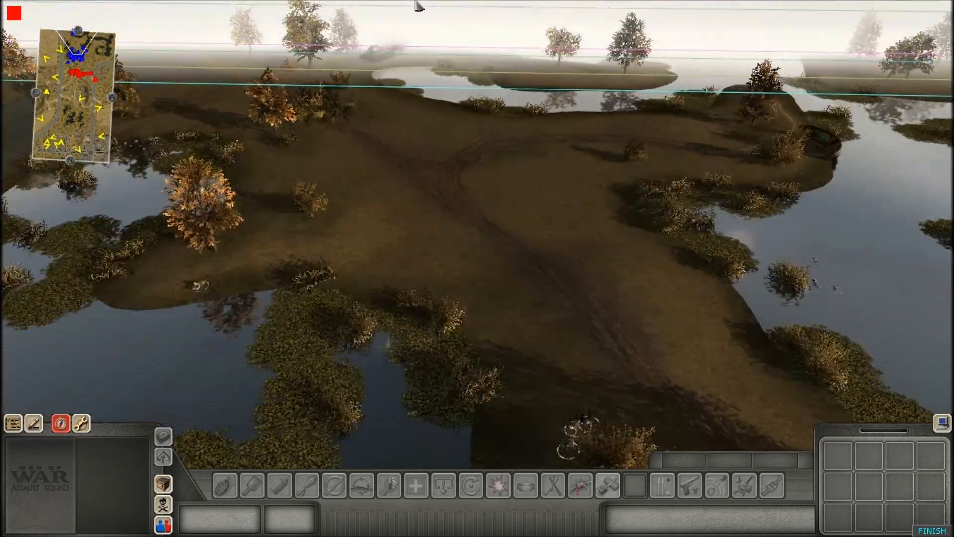
scroll(403, 214, up, 3)
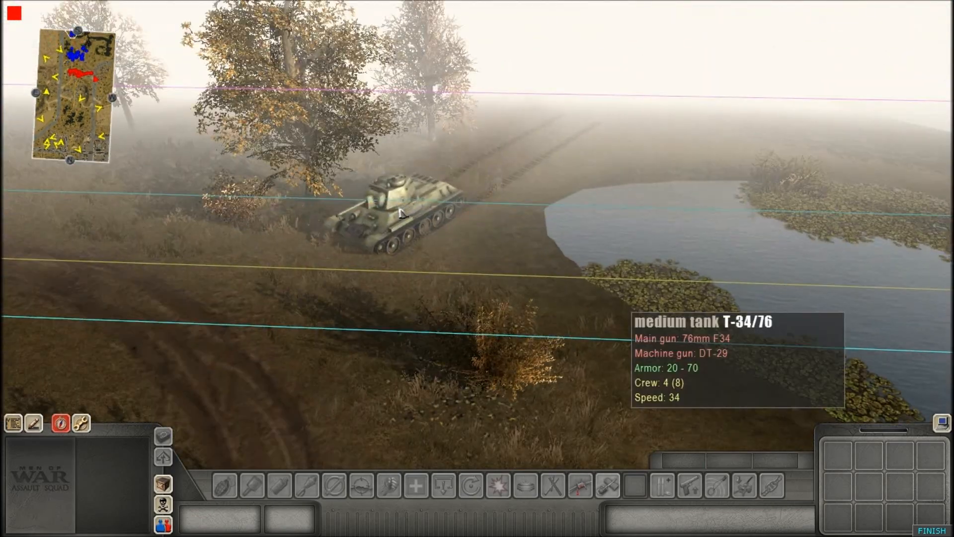
scroll(403, 214, down, 2)
click(371, 194)
right_click(413, 319)
scroll(415, 324, down, 2)
middle_drag(416, 324, 519, 329)
middle_drag(522, 116, 364, 122)
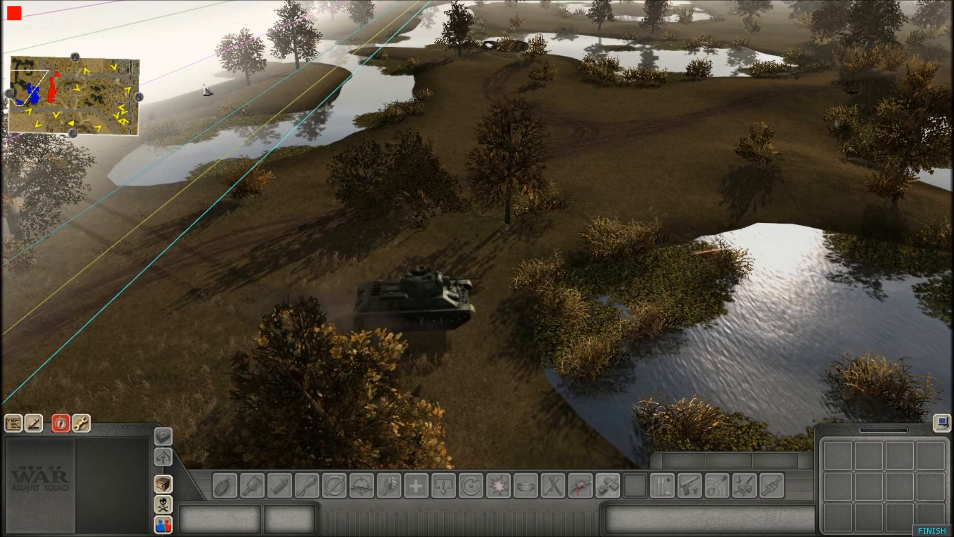
scroll(209, 96, down, 2)
scroll(454, 270, up, 2)
click(396, 305)
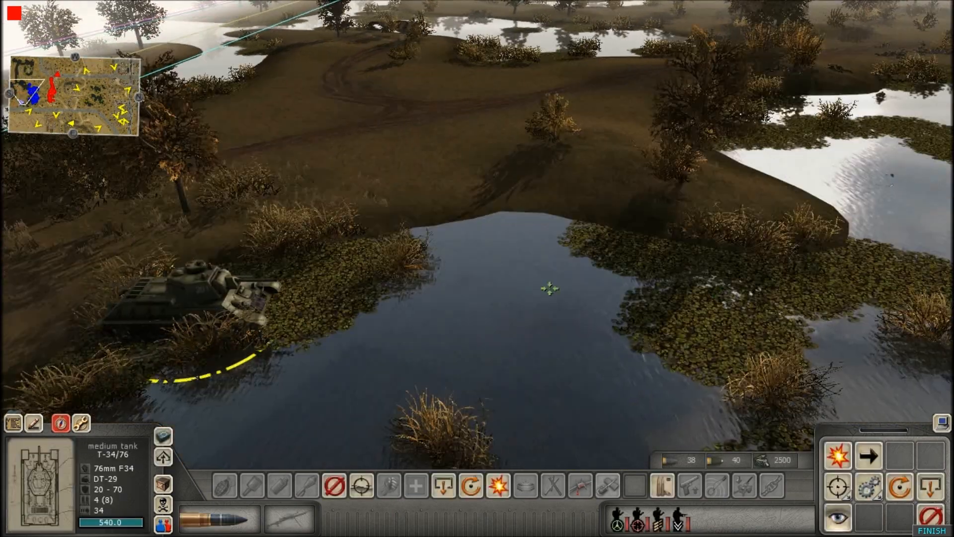
- Deselect the T-34/76 and follow its drive into the pond beside the paved road
right_click(572, 296)
click(378, 305)
key(Right)
right_click(628, 282)
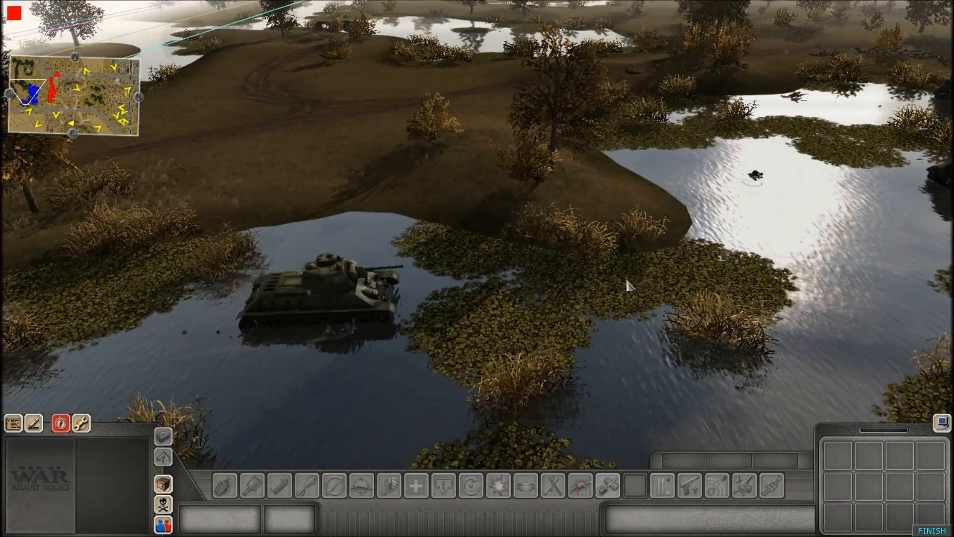
scroll(628, 283, down, 2)
middle_drag(861, 367, 630, 378)
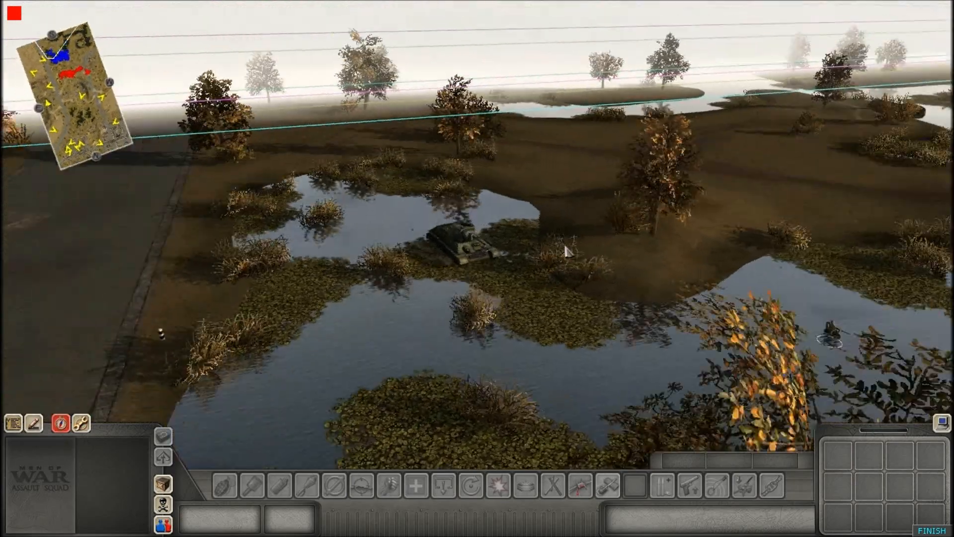
- Examine the T-34/76's advance past the BA-11 and infantry in the water and its fight in the nearer pond
key(Down)
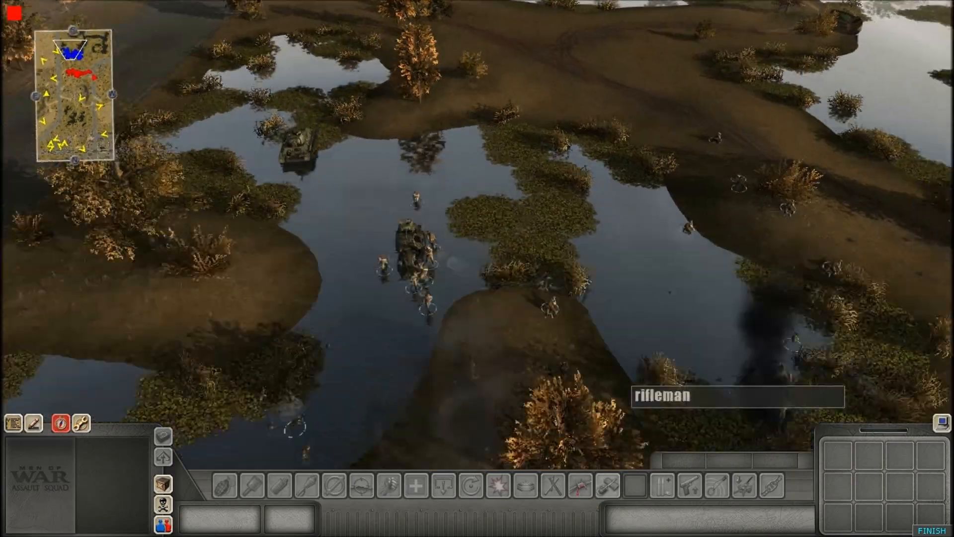
scroll(398, 334, down, 3)
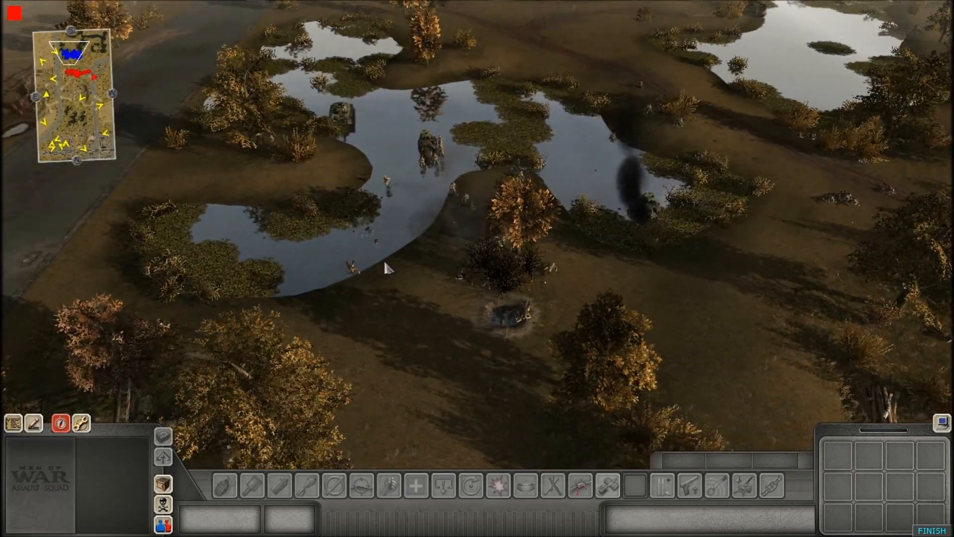
scroll(390, 270, up, 2)
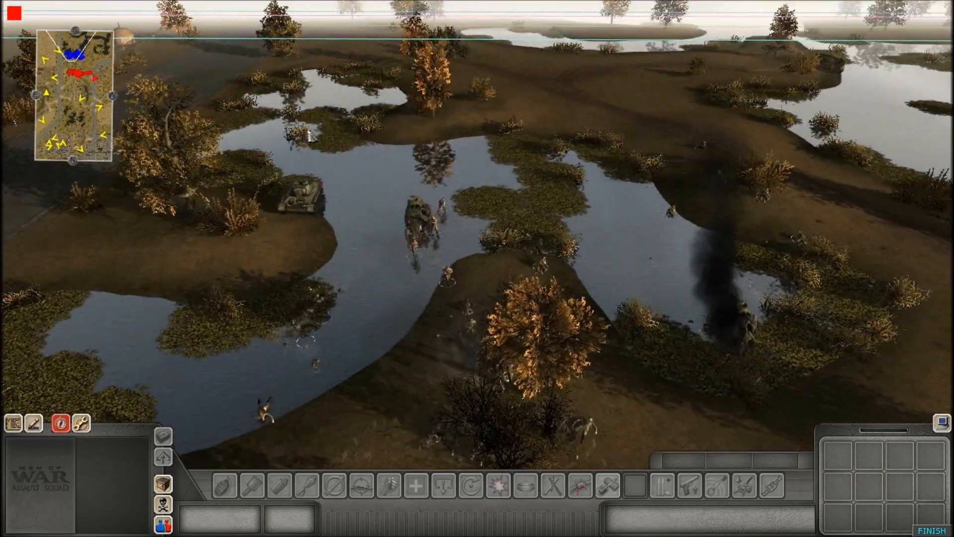
scroll(308, 134, up, 3)
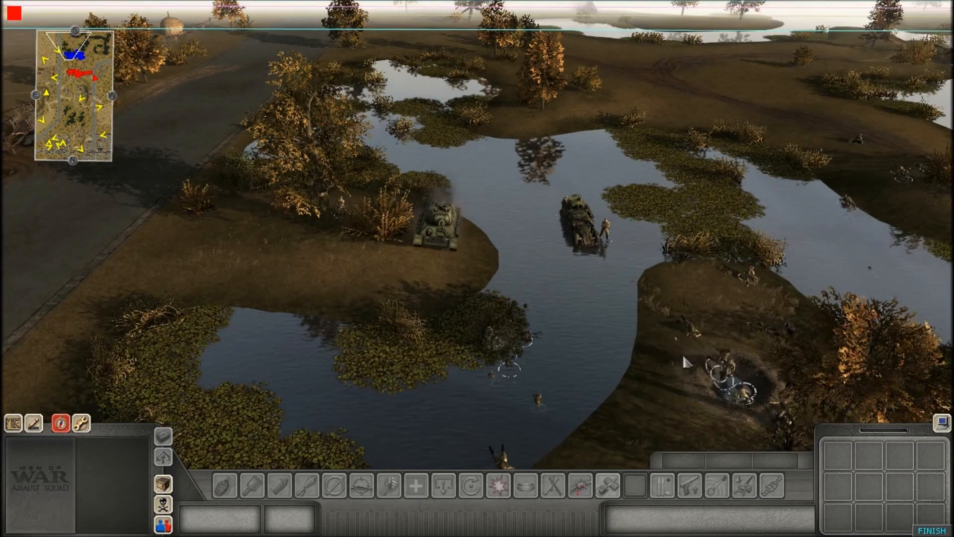
scroll(579, 304, down, 2)
key(Right)
middle_drag(579, 305, 628, 283)
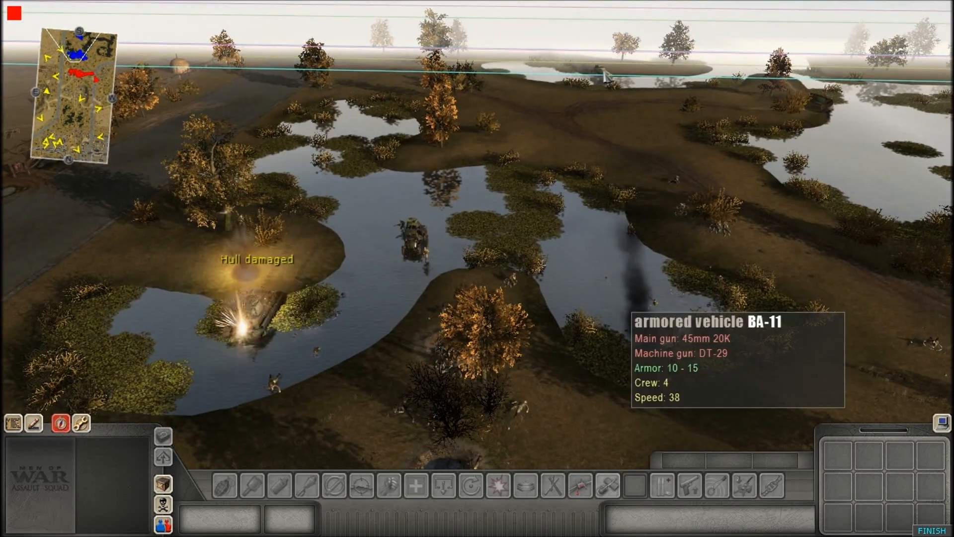
scroll(548, 507, down, 3)
scroll(247, 229, up, 4)
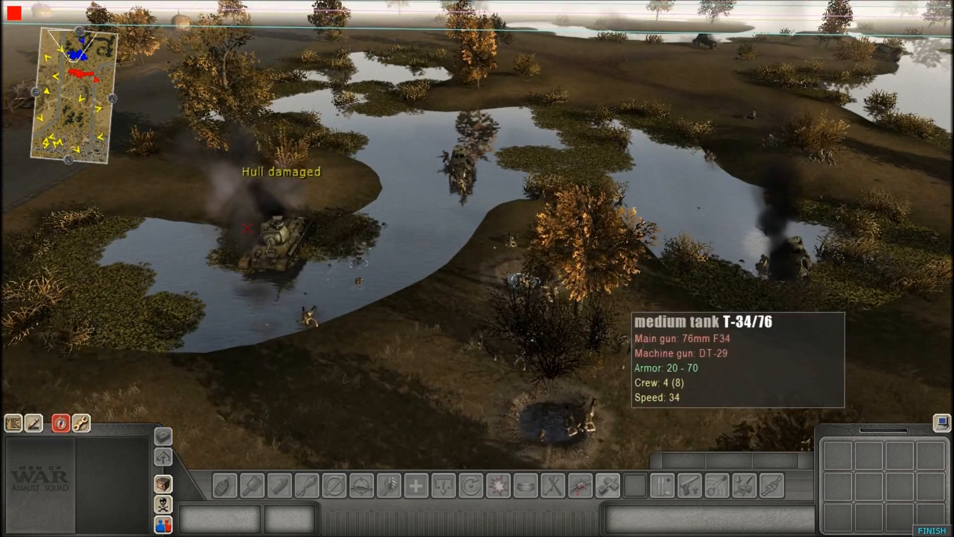
scroll(204, 123, down, 2)
key(Left)
scroll(319, 245, up, 3)
scroll(345, 262, down, 3)
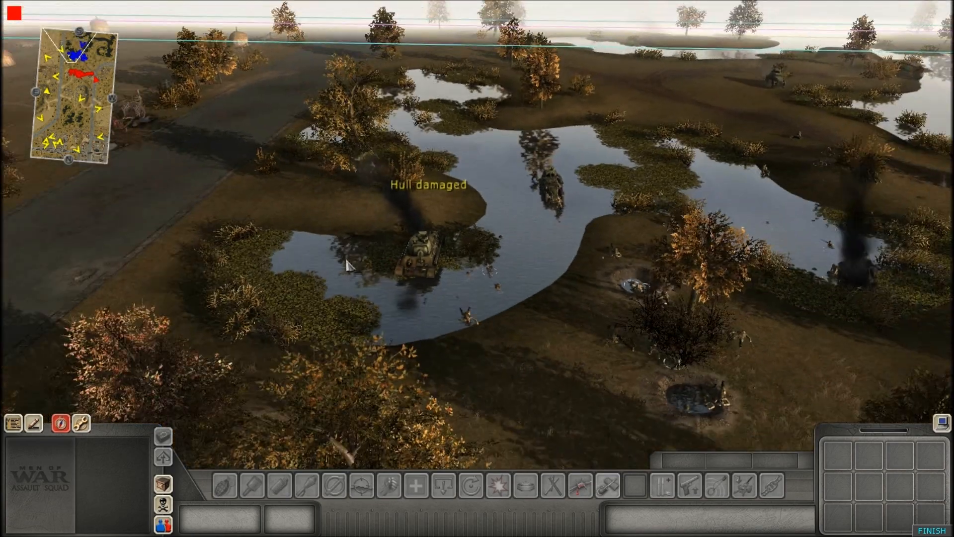
- Follow the next BA-11 along the dirt track from the road fork to the pond's edge
key(Right)
scroll(762, 166, up, 5)
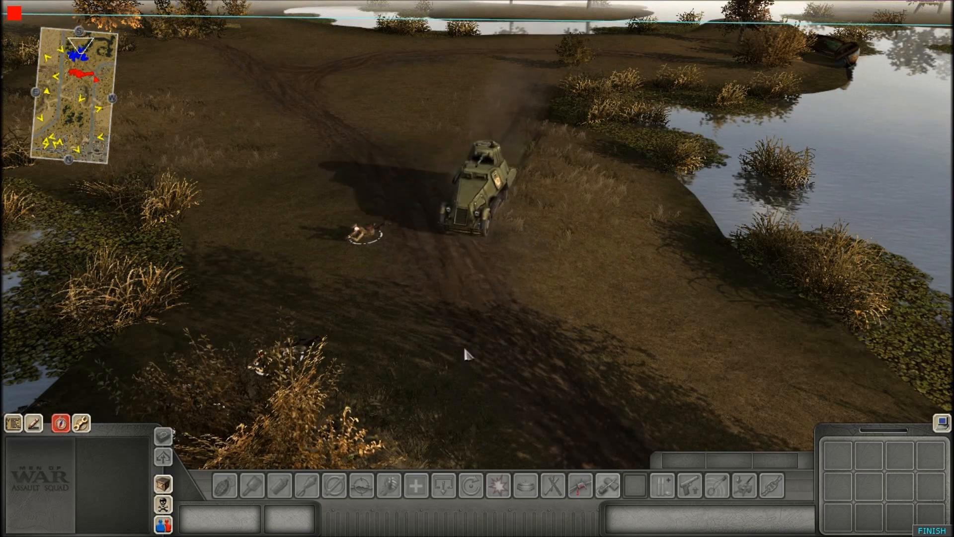
scroll(465, 349, down, 3)
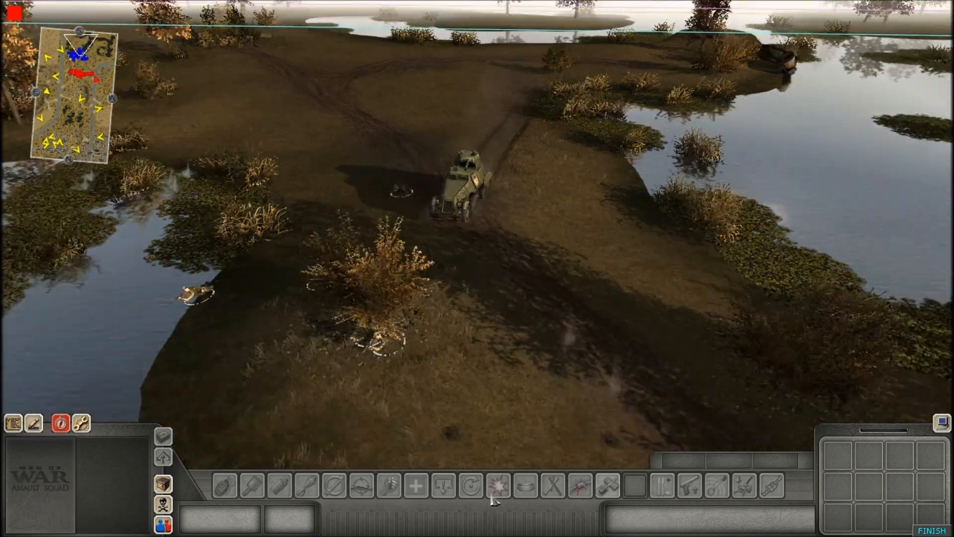
key(Left)
middle_drag(542, 305, 485, 274)
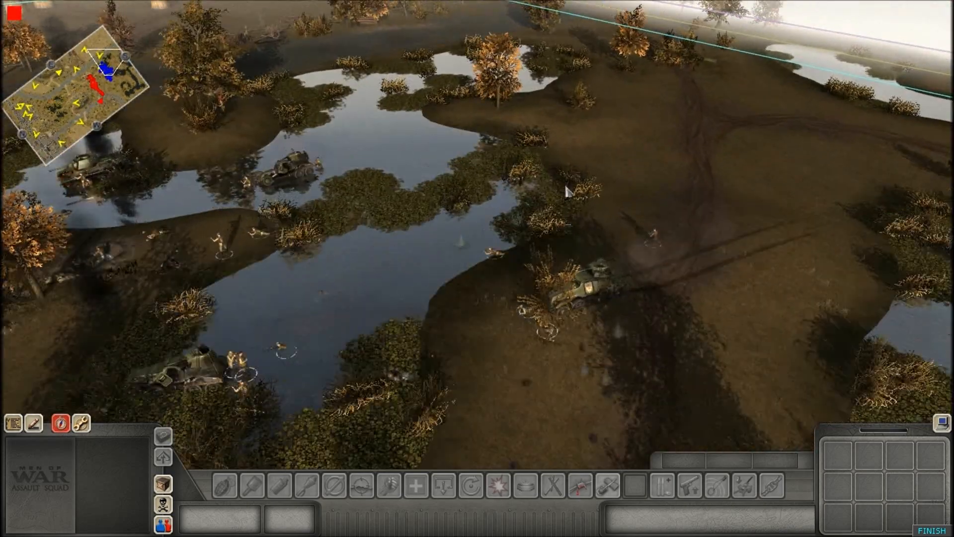
scroll(466, 269, down, 3)
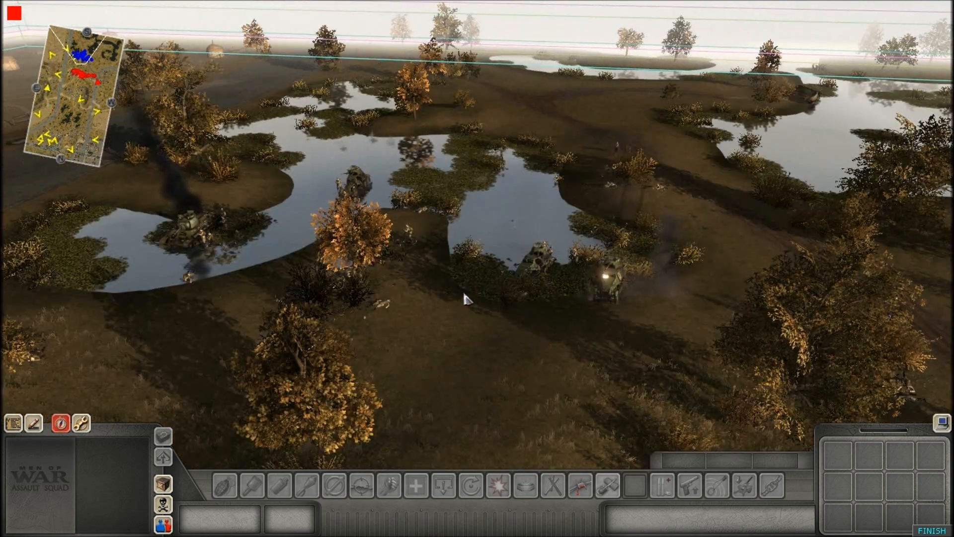
- Examine the BA-11s at the pond's edge, the smoking T-34/76 and the riflemen around them
scroll(472, 250, up, 2)
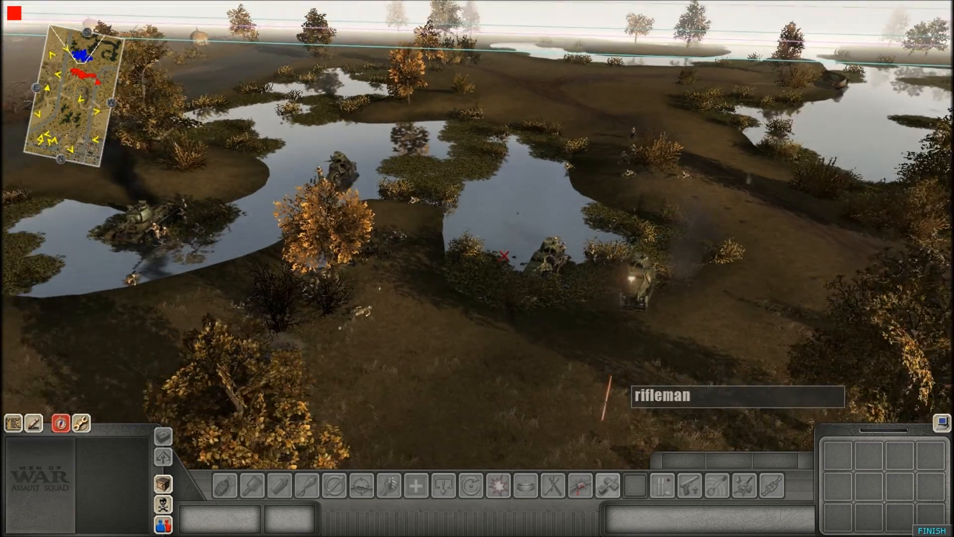
scroll(430, 235, down, 2)
middle_drag(425, 226, 460, 179)
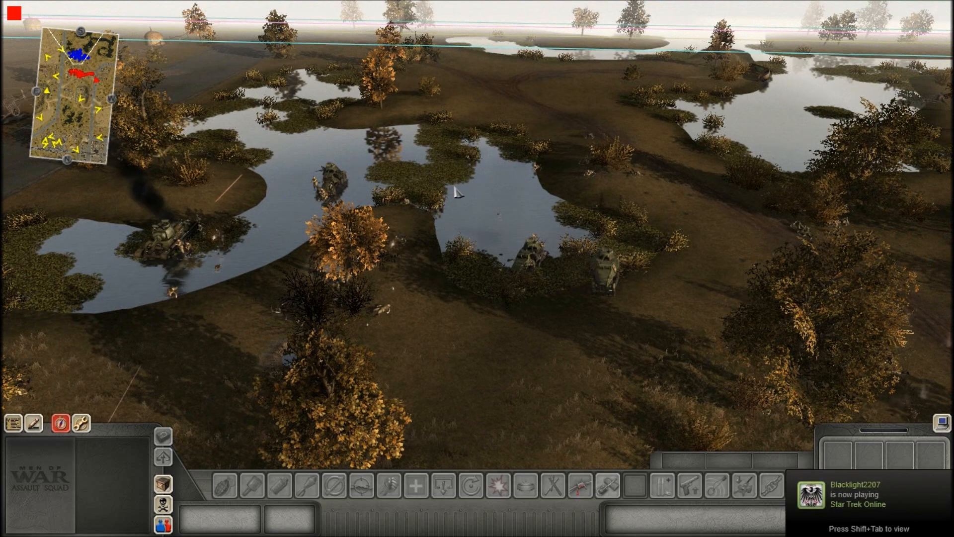
scroll(427, 237, up, 2)
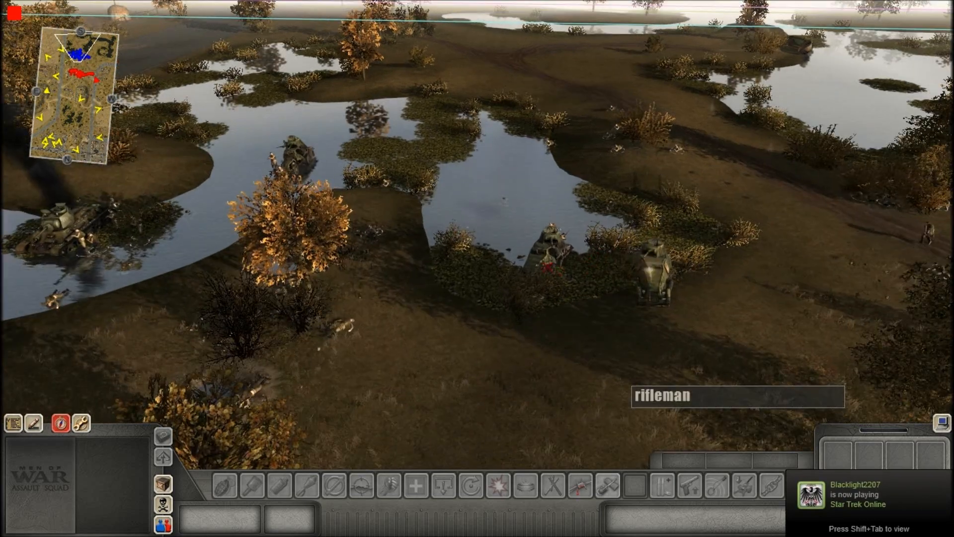
scroll(470, 264, down, 2)
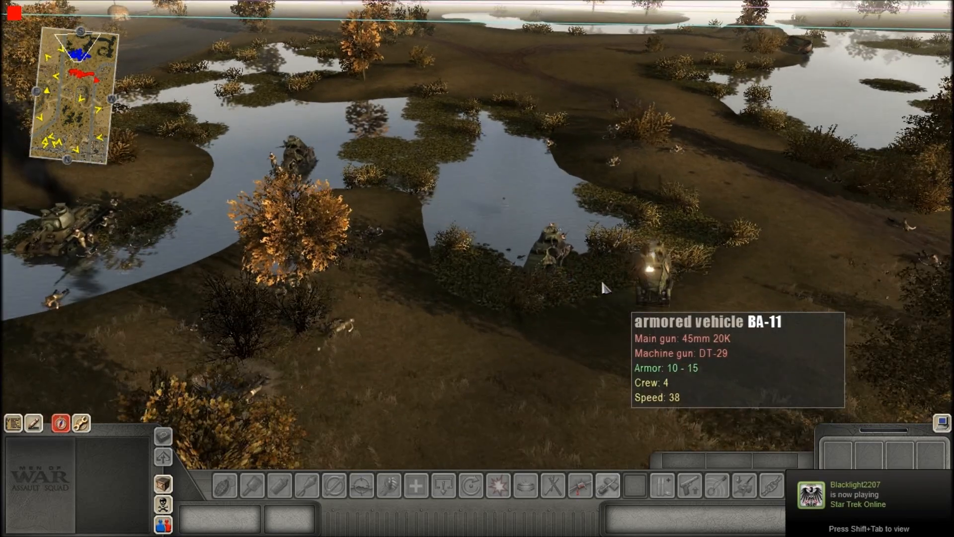
middle_drag(605, 284, 672, 123)
scroll(506, 222, down, 1)
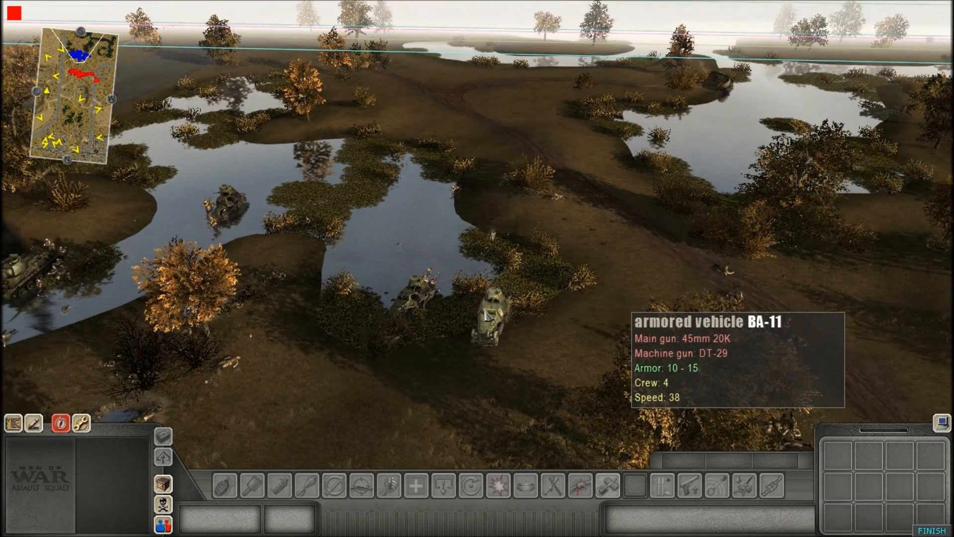
mouse_move(9, 294)
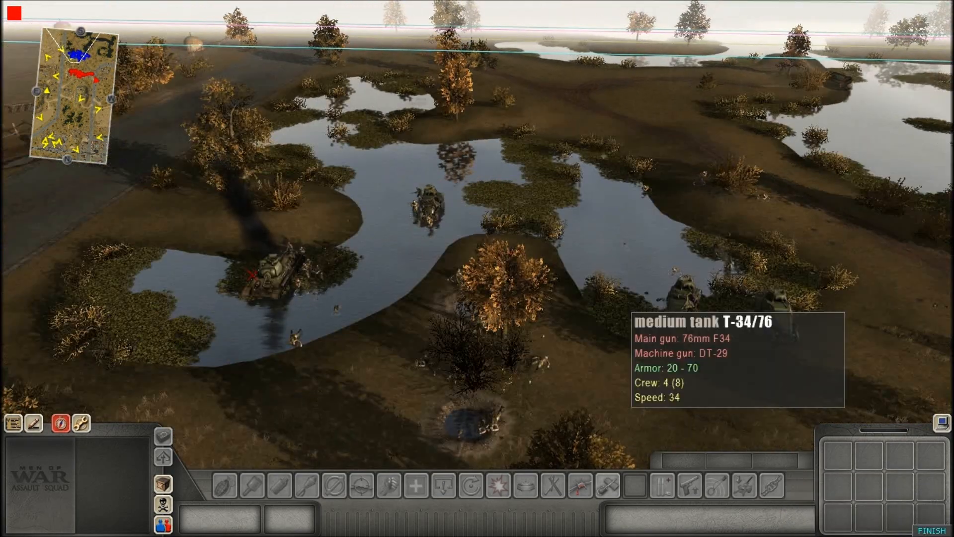
scroll(880, 249, down, 1)
scroll(560, 330, up, 1)
scroll(522, 18, down, 1)
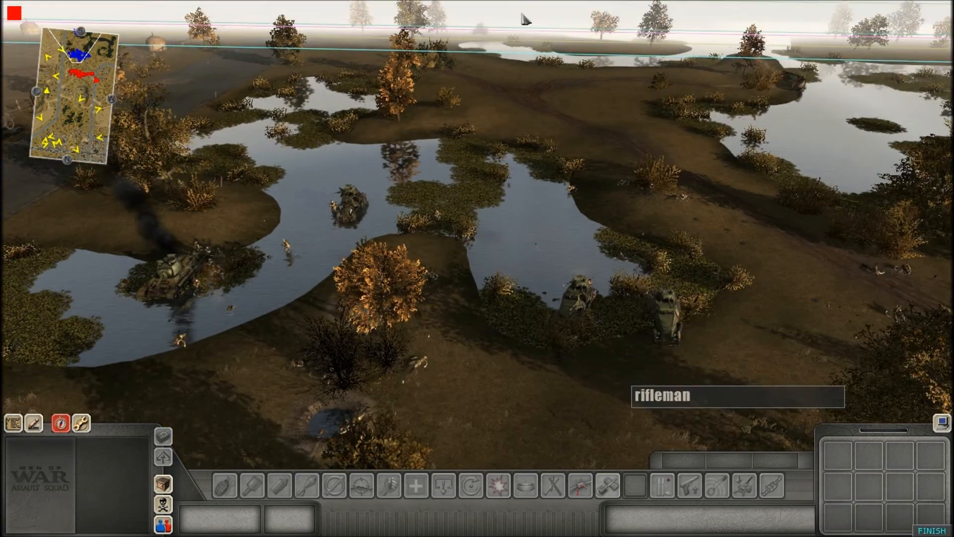
- Check the attackers' entry area beyond the road fork for reinforcements, then return to the ponds
mouse_move(507, 2)
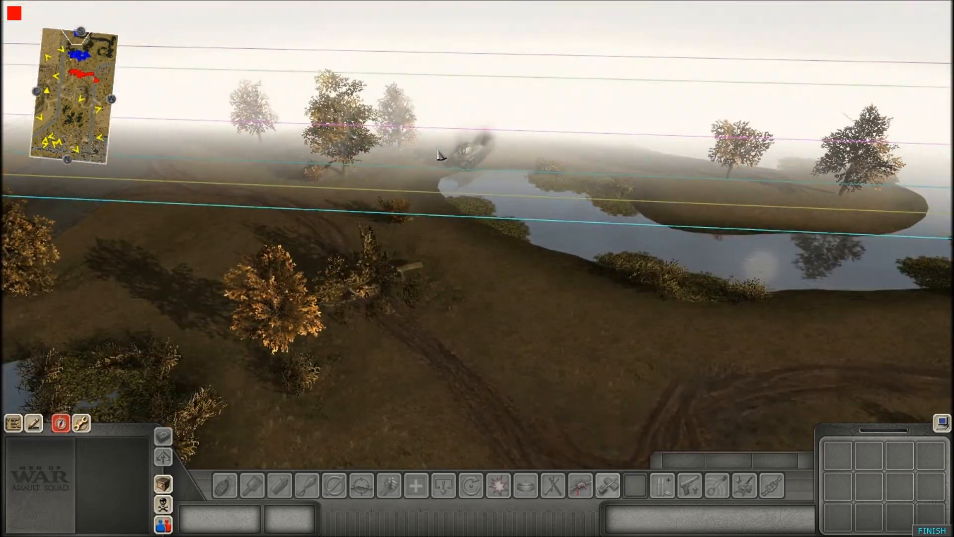
scroll(437, 149, up, 1)
scroll(437, 147, down, 1)
scroll(468, 189, down, 3)
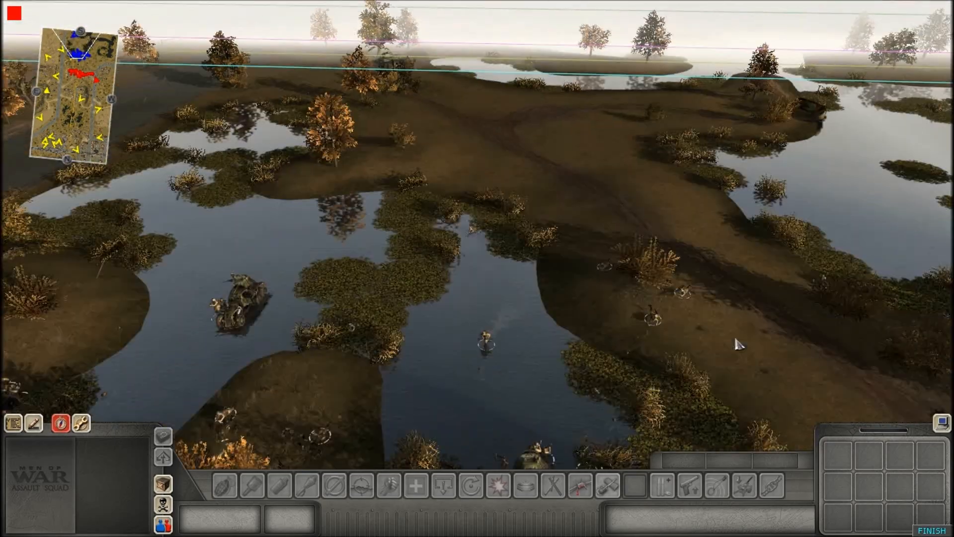
scroll(519, 235, up, 1)
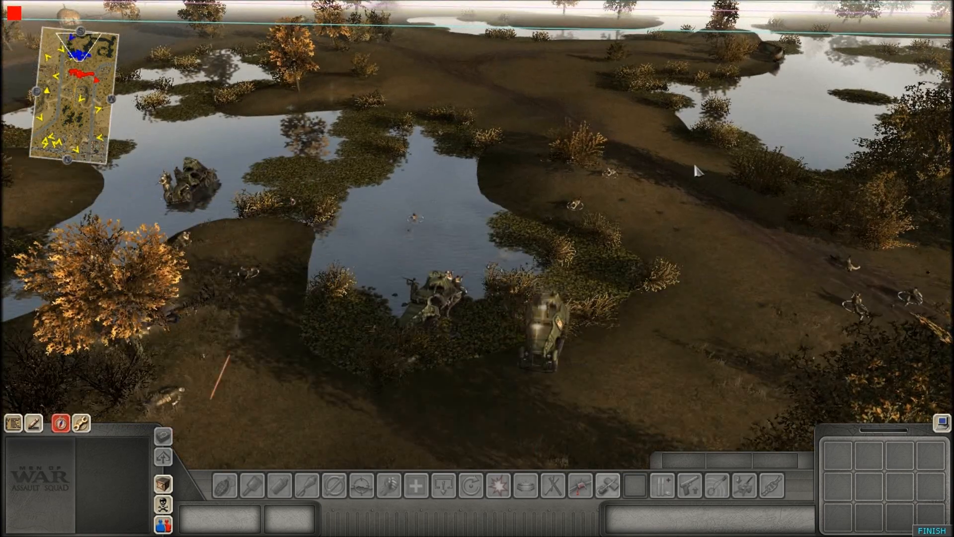
- Inspect the BA-11 under fire at the pond's edge
scroll(672, 211, down, 2)
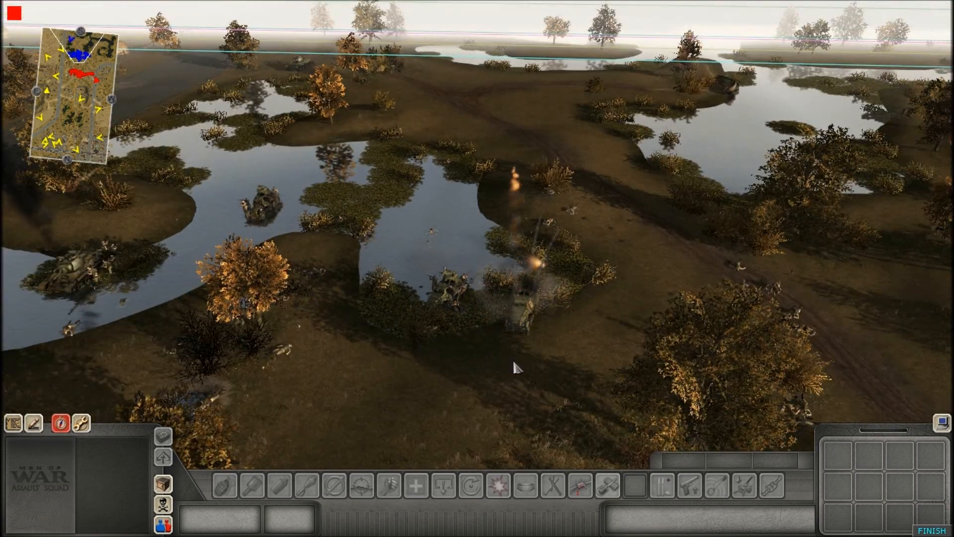
scroll(517, 367, up, 2)
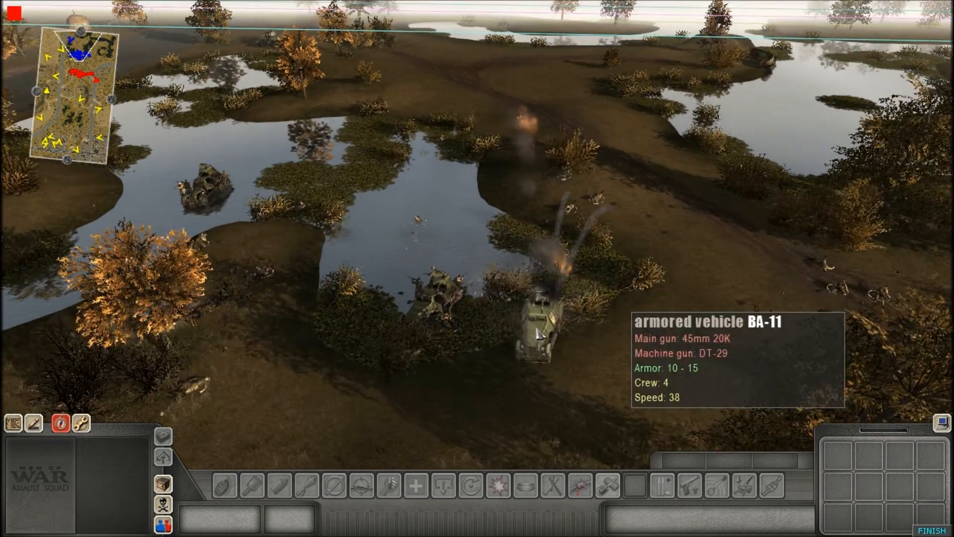
click(539, 325)
scroll(646, 327, down, 3)
click(633, 340)
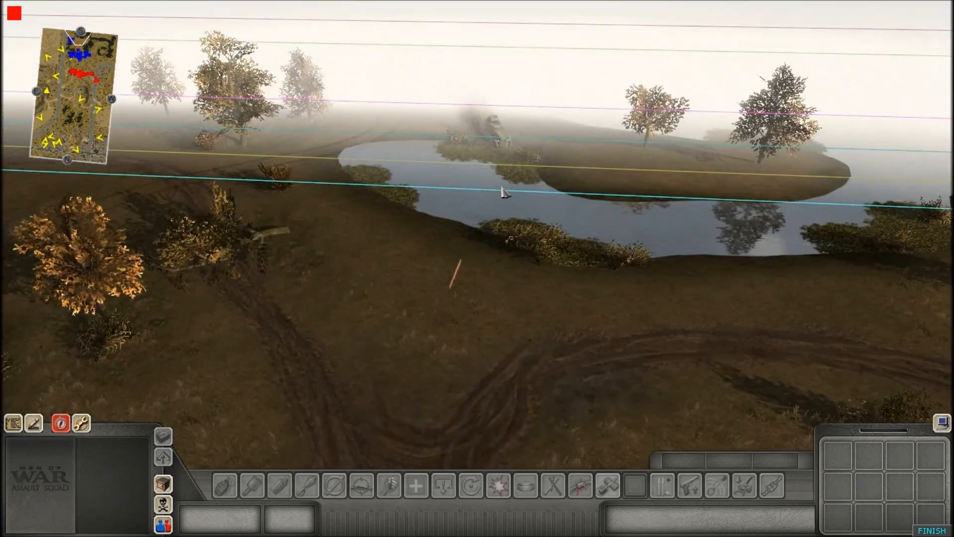
- Look over the attackers' entry area again and track the new BA-11 driving from the far pond toward the road fork
mouse_move(820, 2)
scroll(321, 292, up, 3)
scroll(464, 266, down, 3)
scroll(464, 267, up, 2)
middle_drag(397, 274, 482, 312)
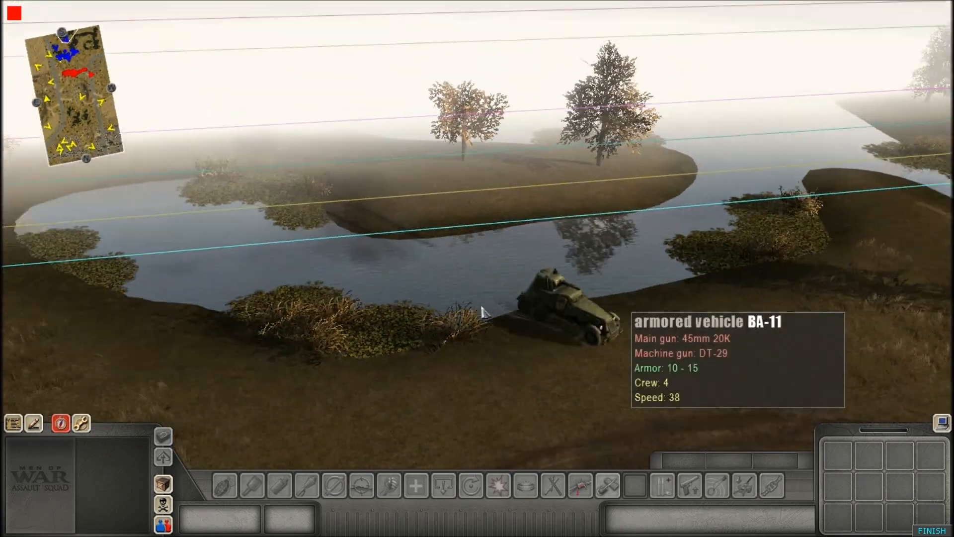
scroll(481, 311, down, 3)
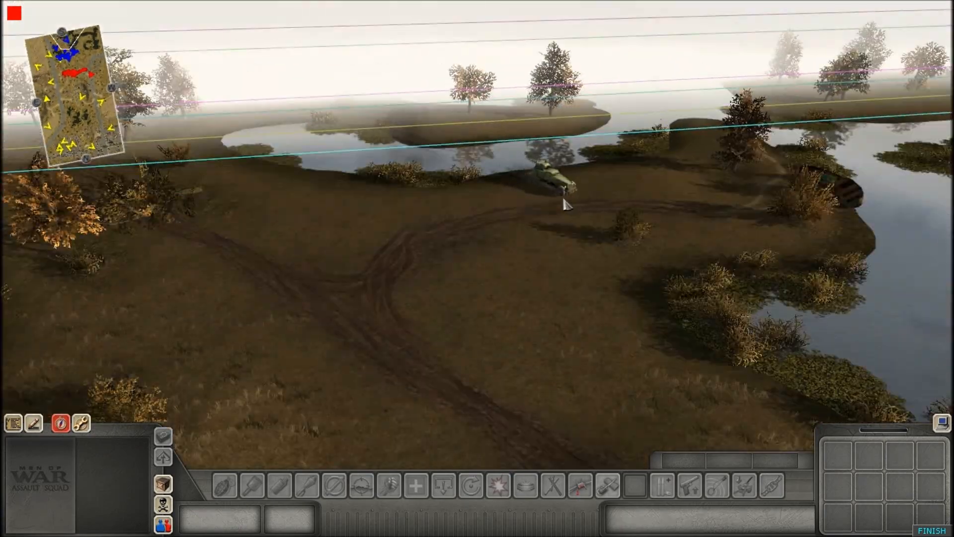
click(598, 206)
right_click(387, 236)
- Examine the next BA-11 and tank advancing past the disabled vehicles at the ponds
scroll(386, 236, down, 4)
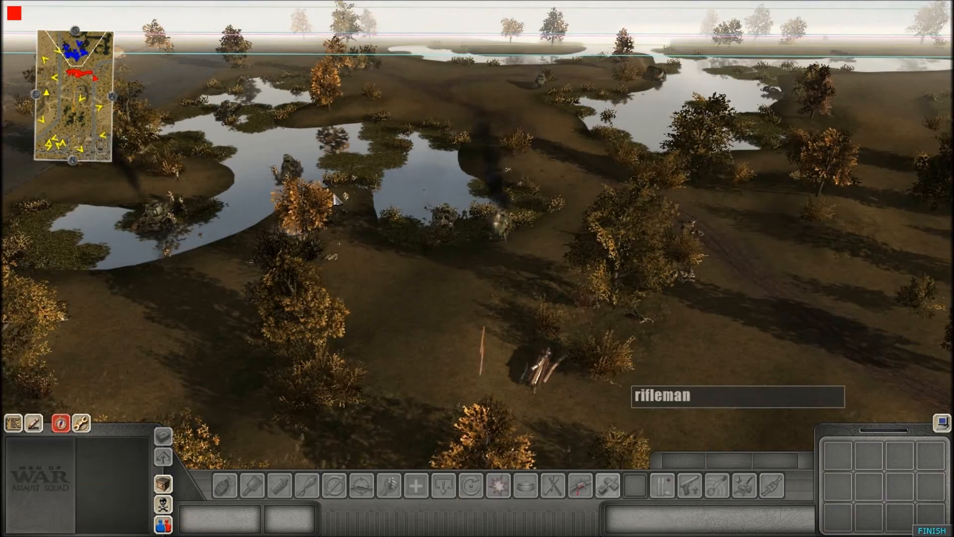
scroll(406, 226, up, 2)
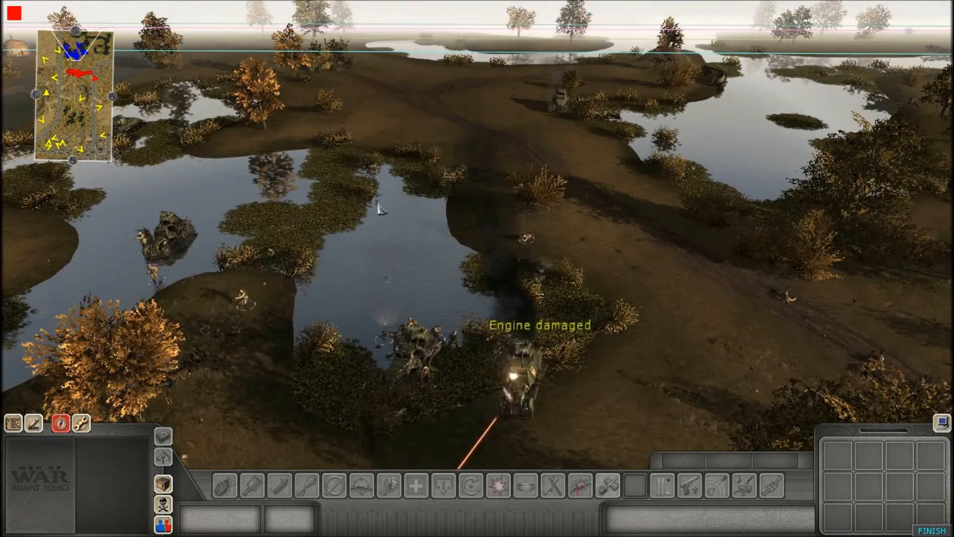
scroll(378, 203, down, 3)
middle_drag(378, 203, 286, 275)
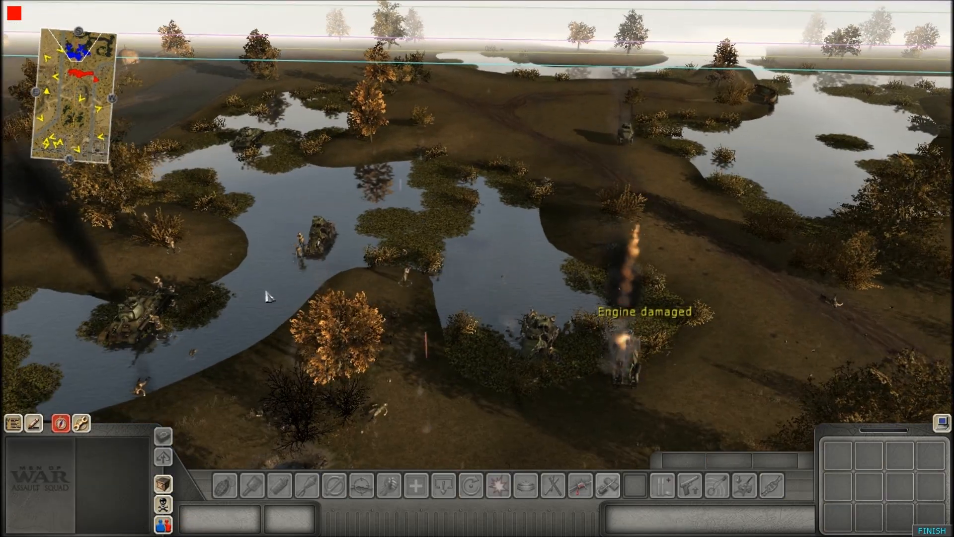
scroll(274, 285, up, 1)
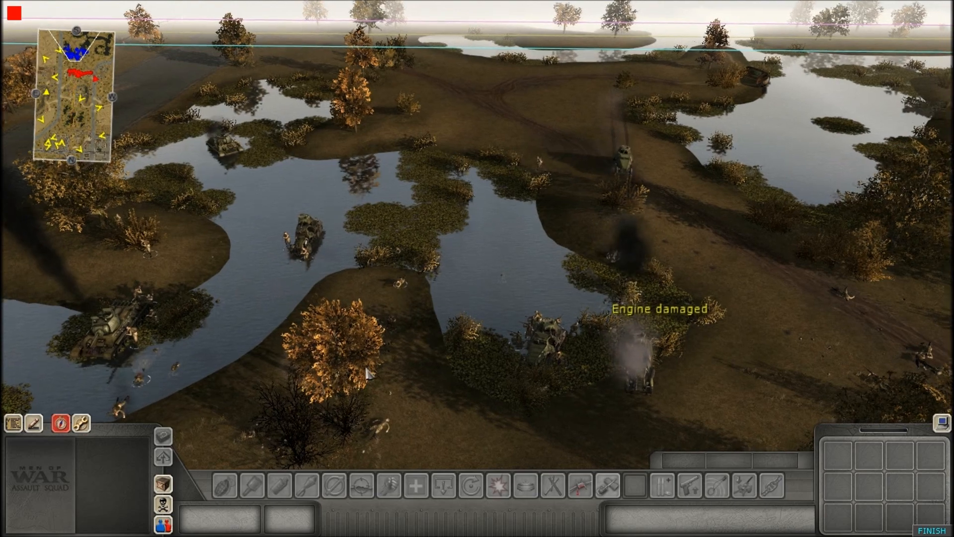
scroll(547, 308, down, 2)
scroll(586, 286, up, 1)
scroll(497, 239, down, 1)
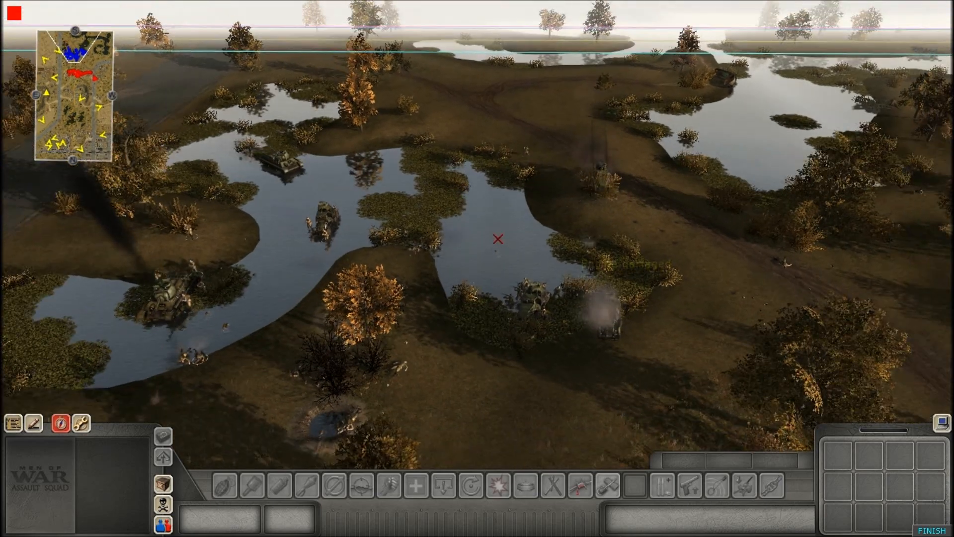
mouse_move(450, 4)
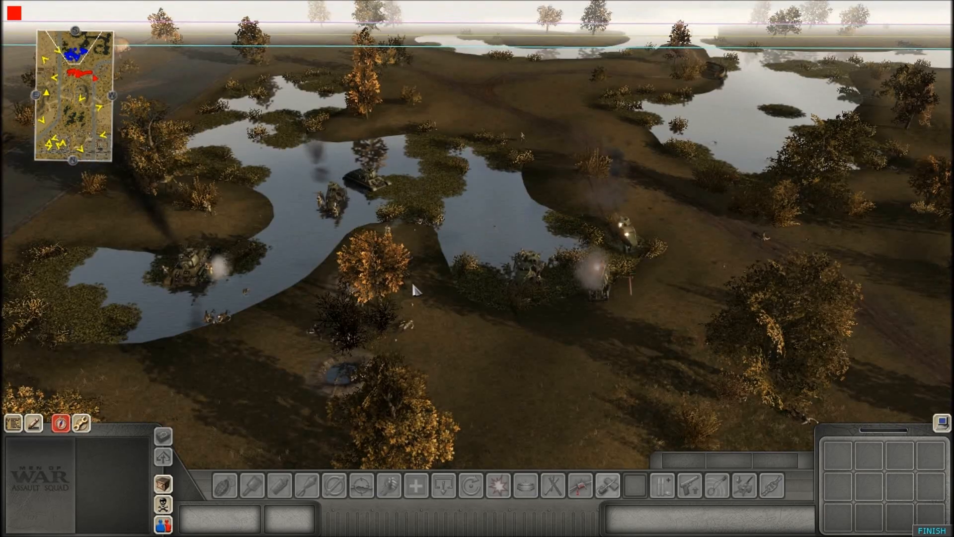
scroll(426, 282, up, 2)
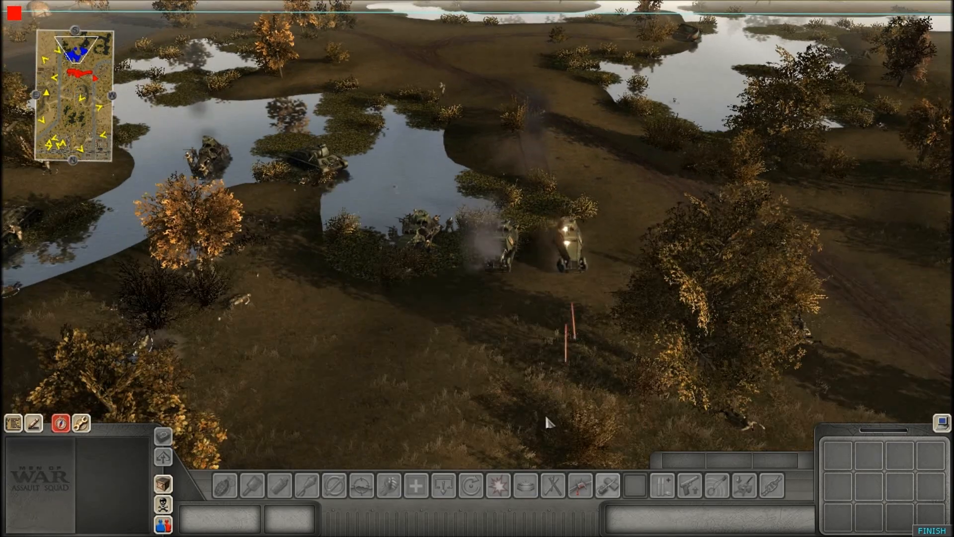
- Examine the BA-11 armored vehicles and T-34/76 tanks under fire along the near edge of the ponds
scroll(549, 373, up, 2)
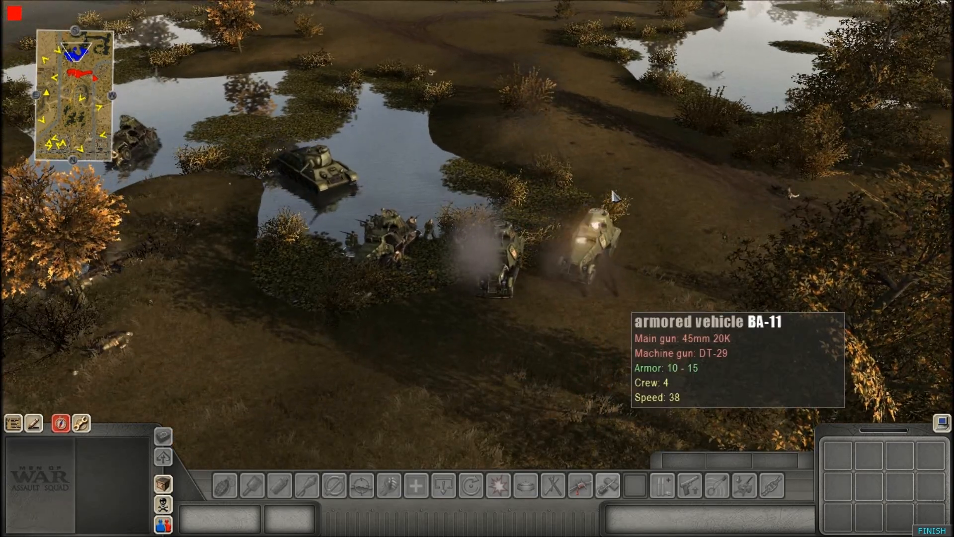
scroll(615, 197, up, 2)
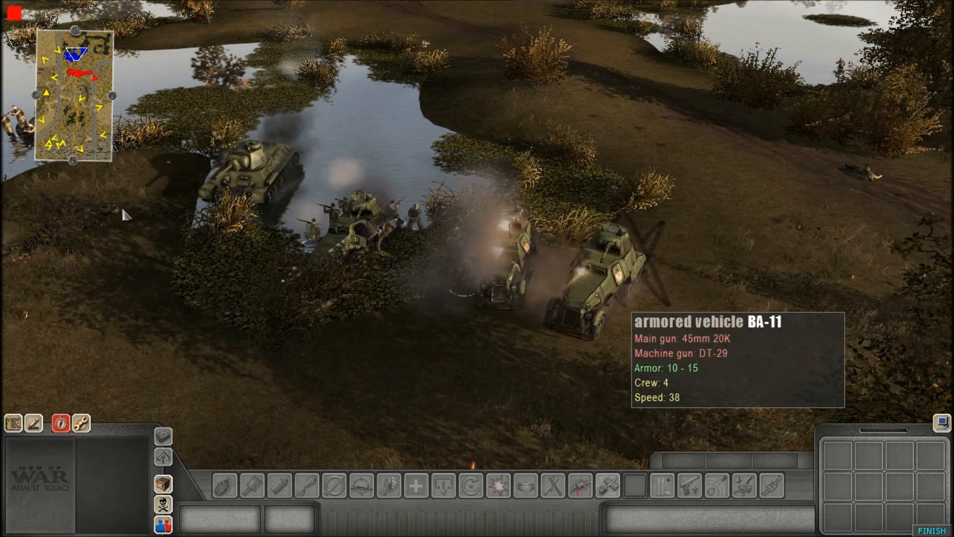
middle_drag(123, 215, 456, 206)
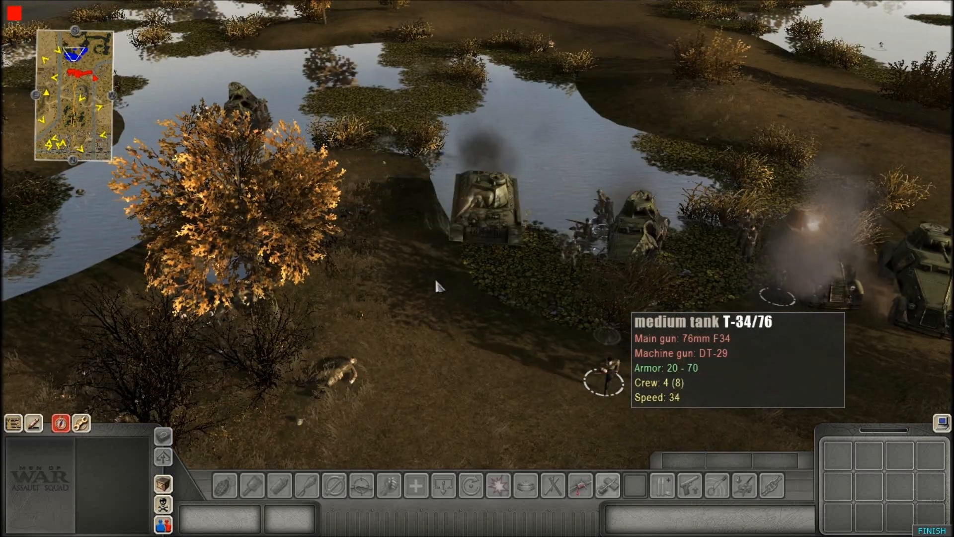
scroll(436, 286, down, 3)
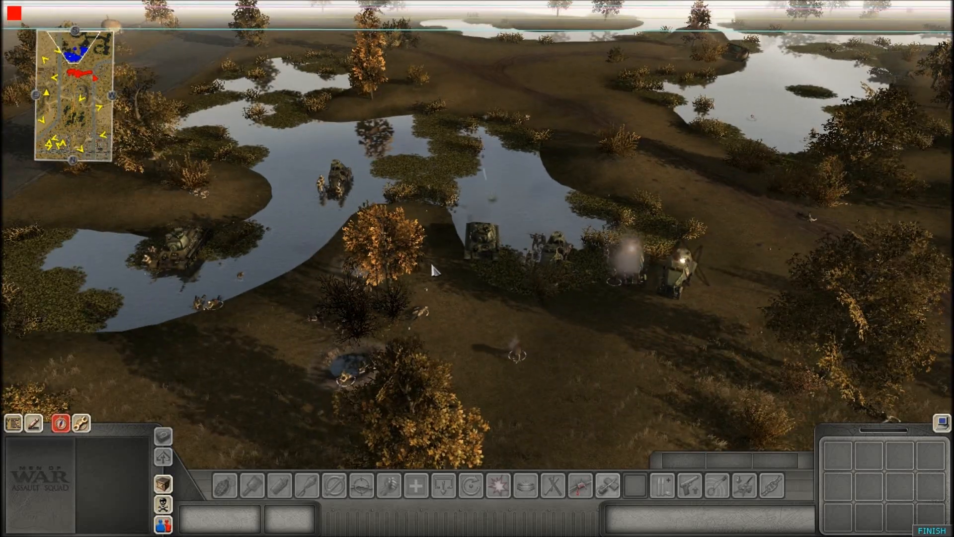
scroll(432, 271, up, 1)
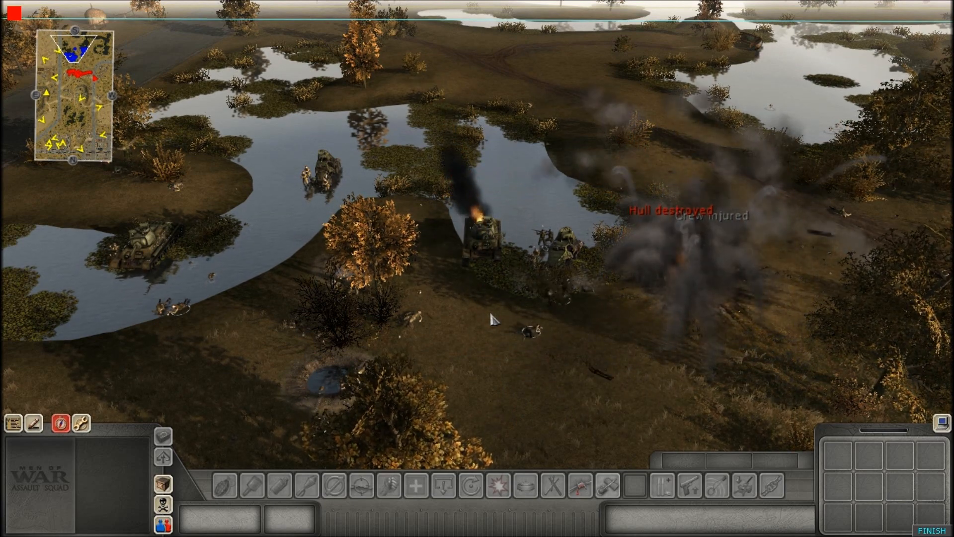
scroll(560, 293, up, 3)
scroll(562, 294, down, 3)
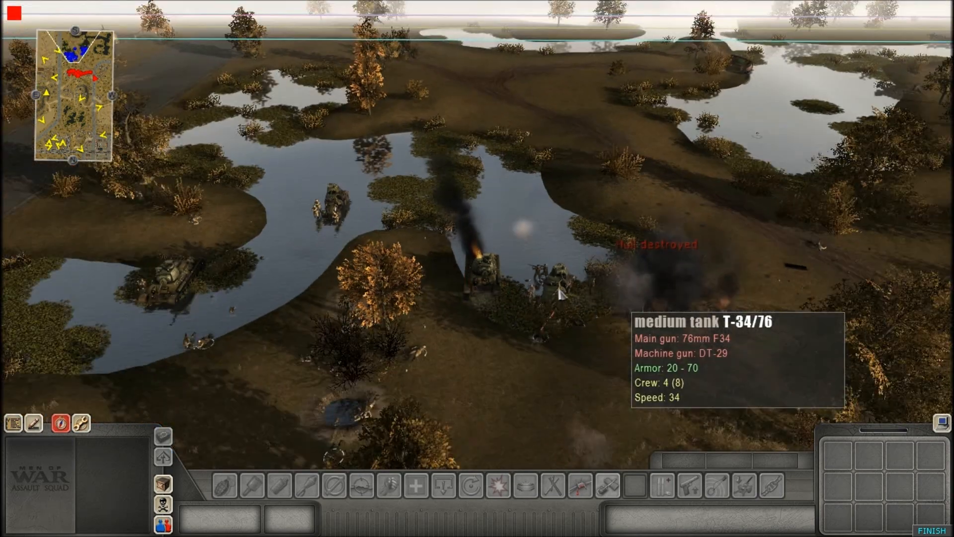
scroll(606, 297, up, 2)
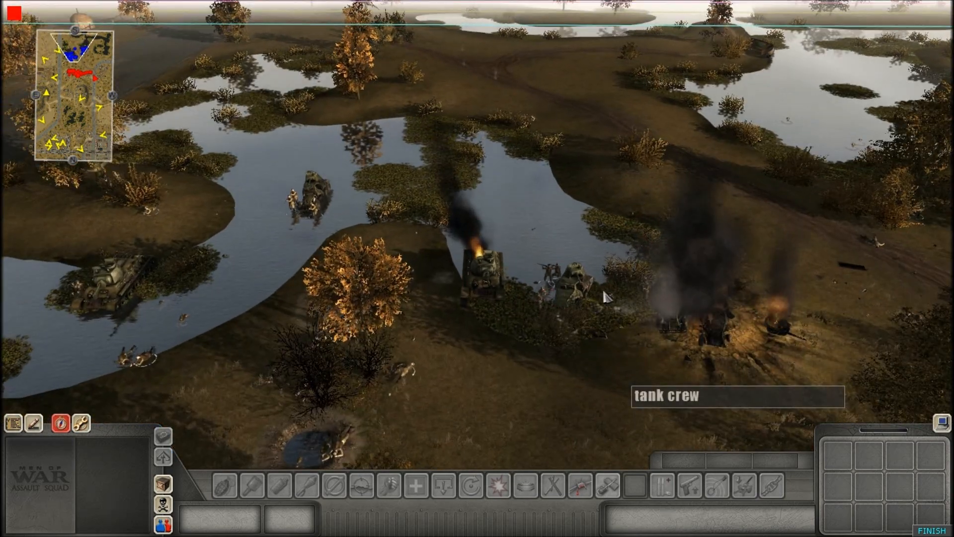
scroll(567, 276, down, 2)
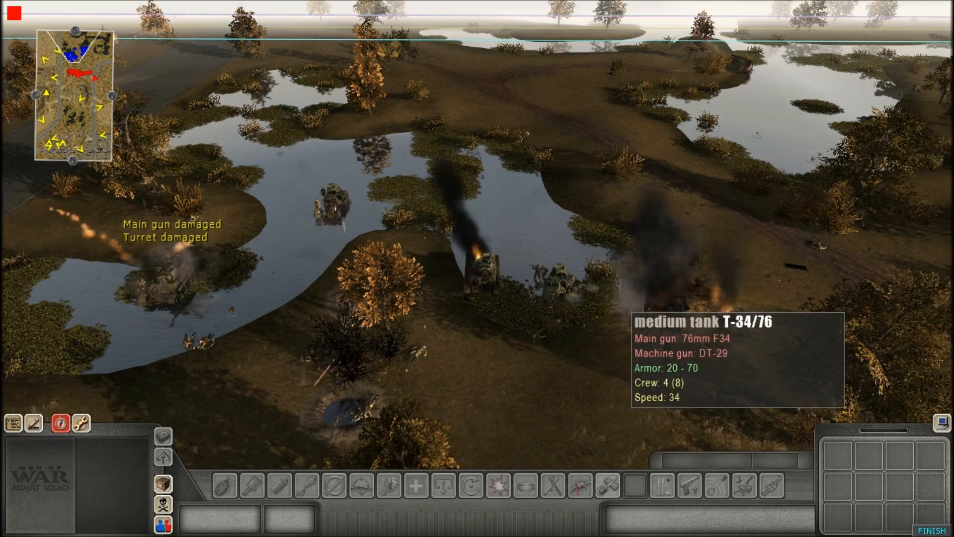
scroll(496, 326, down, 2)
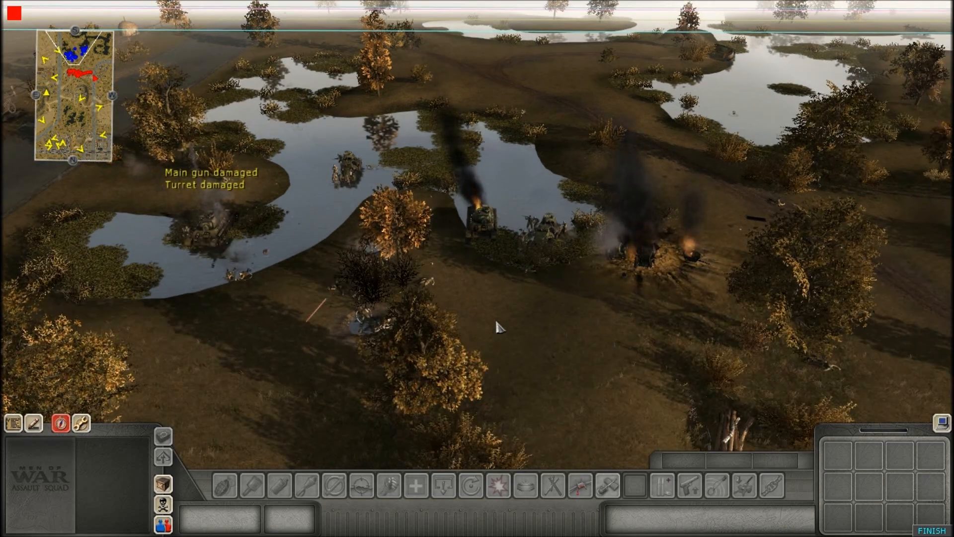
- Look over the defenders' trenches and the dug-in PzKpfw IV, then return to the ponds
mouse_move(533, 536)
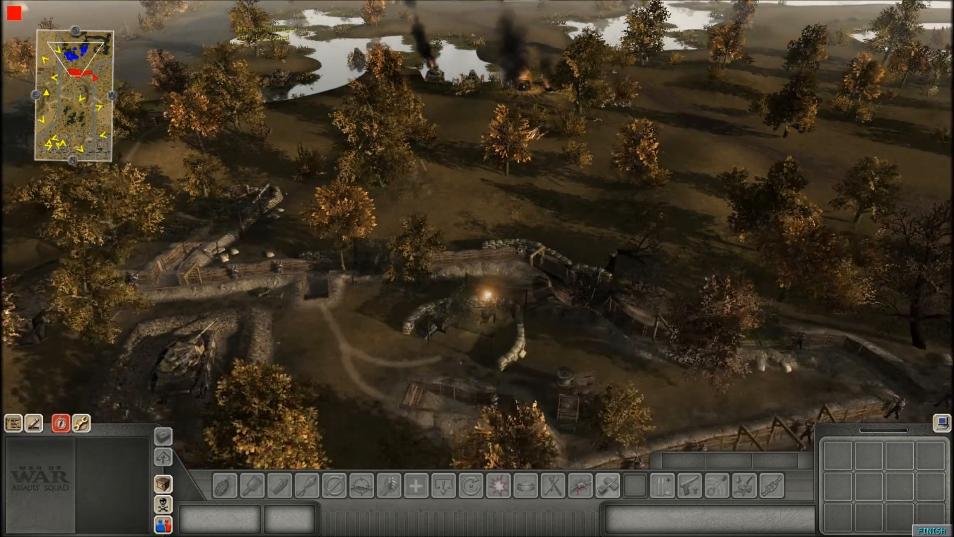
scroll(701, 381, down, 2)
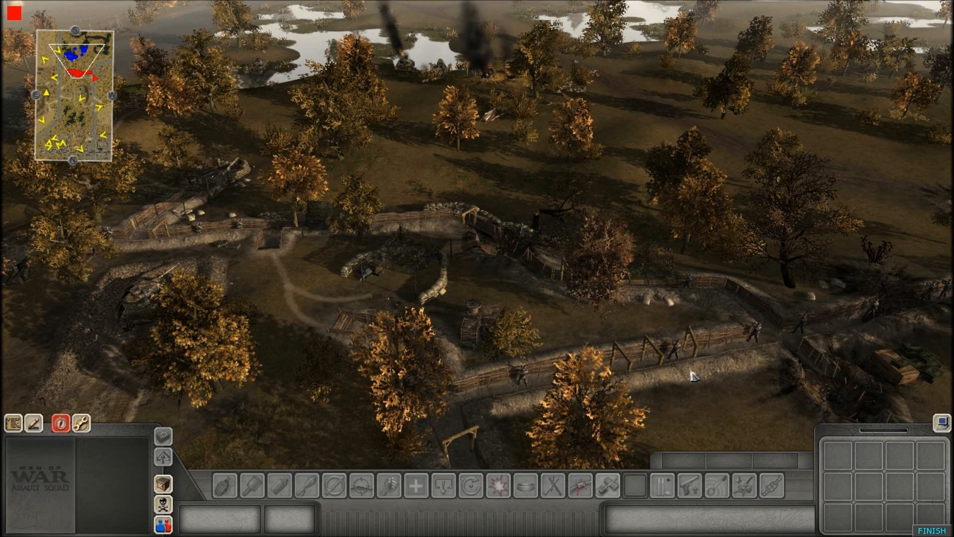
key(Left)
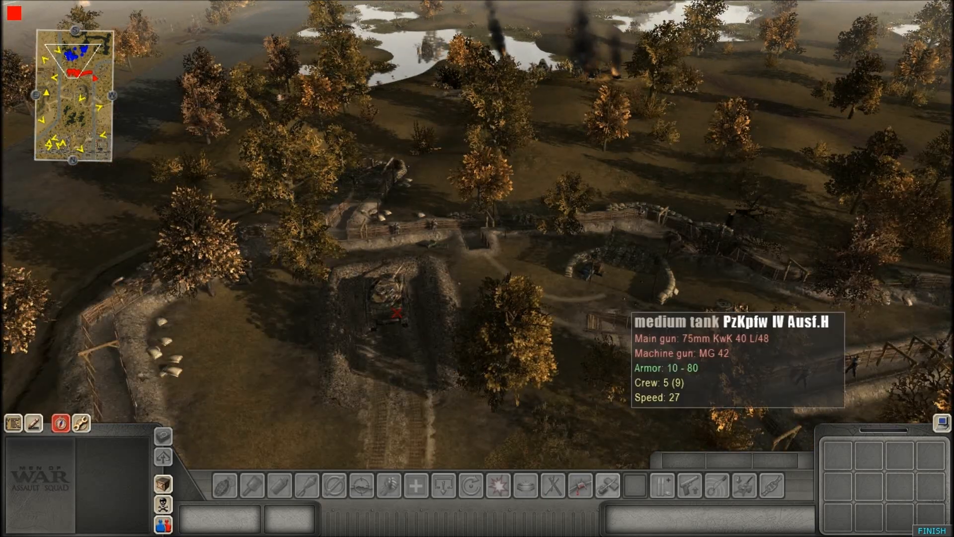
scroll(594, 237, up, 3)
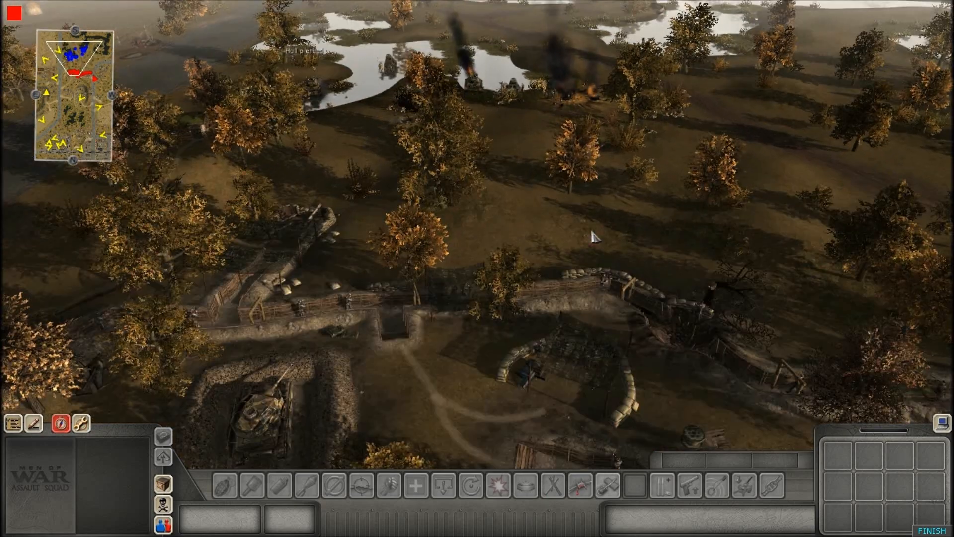
scroll(594, 237, down, 2)
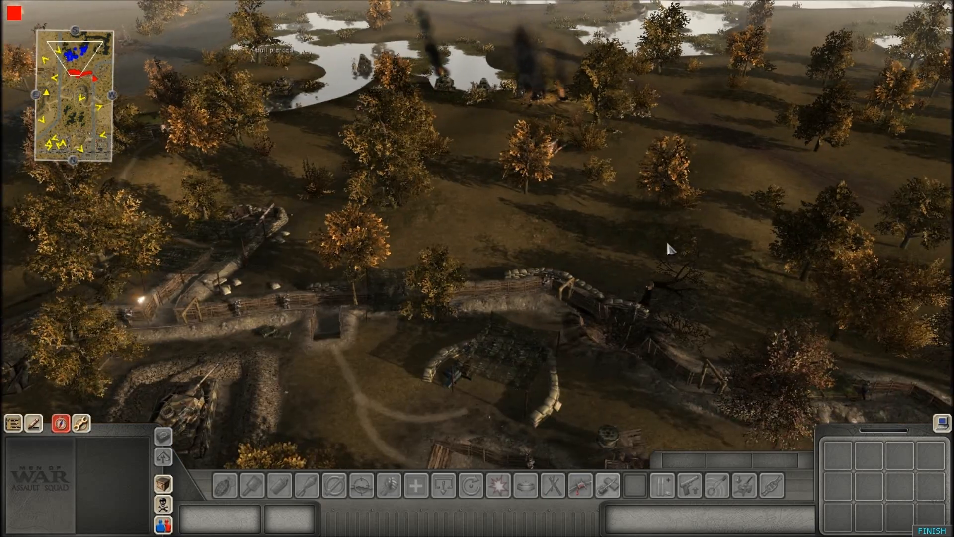
key(Up)
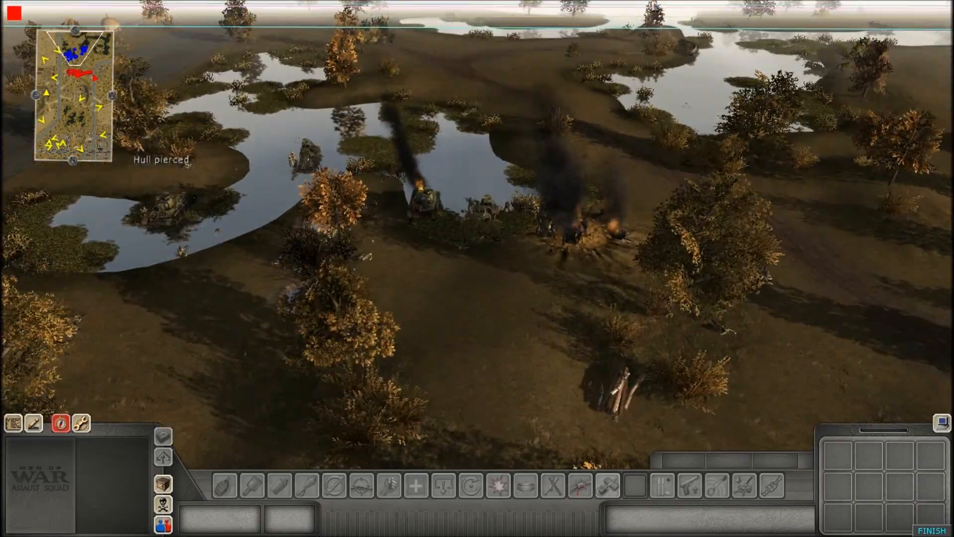
- Check the dug-in gun position beside the trench and the dirt road for remaining attackers, then return to the ponds
key(Down)
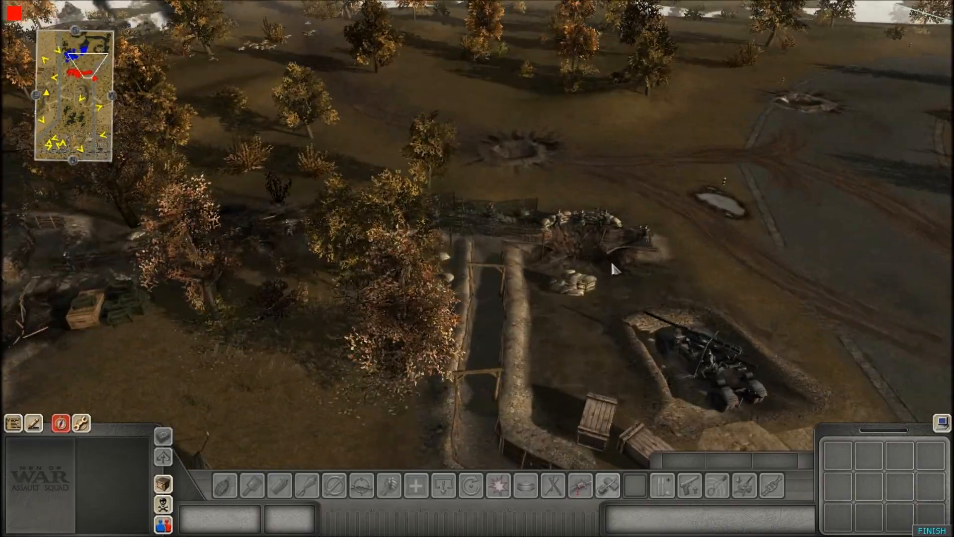
key(Up)
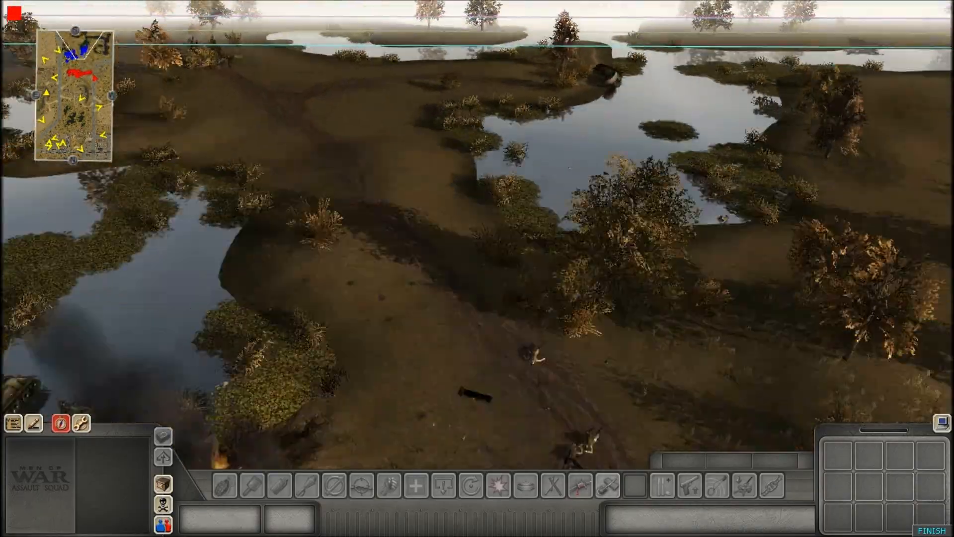
key(Left)
key(Up)
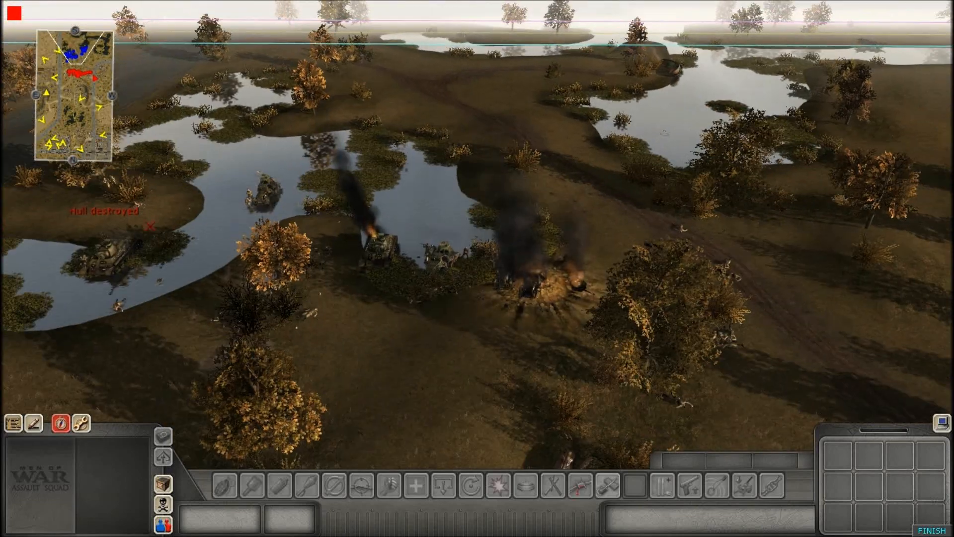
key(Left)
key(Up)
key(Down)
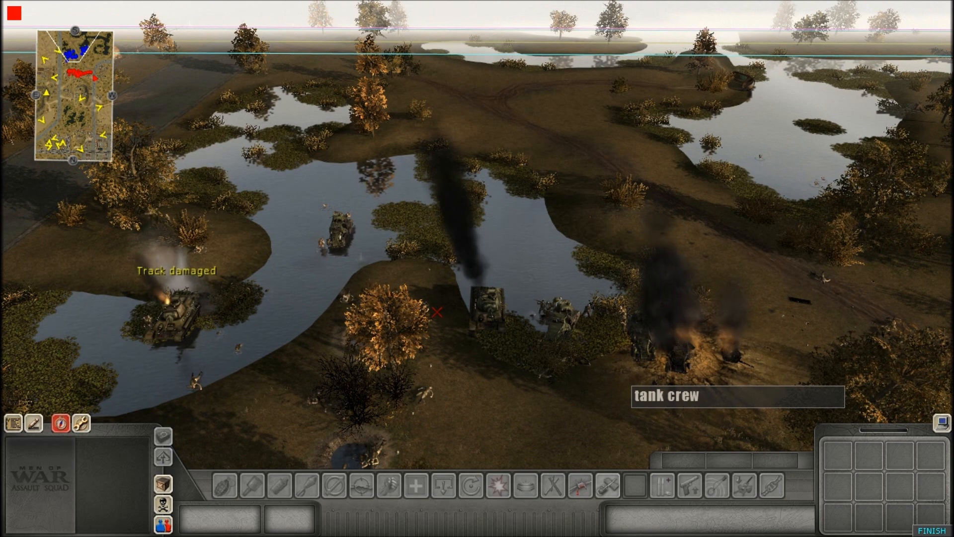
- Check the disabled tanks at the ponds once more and finish the test run to return to the editor
key(Down)
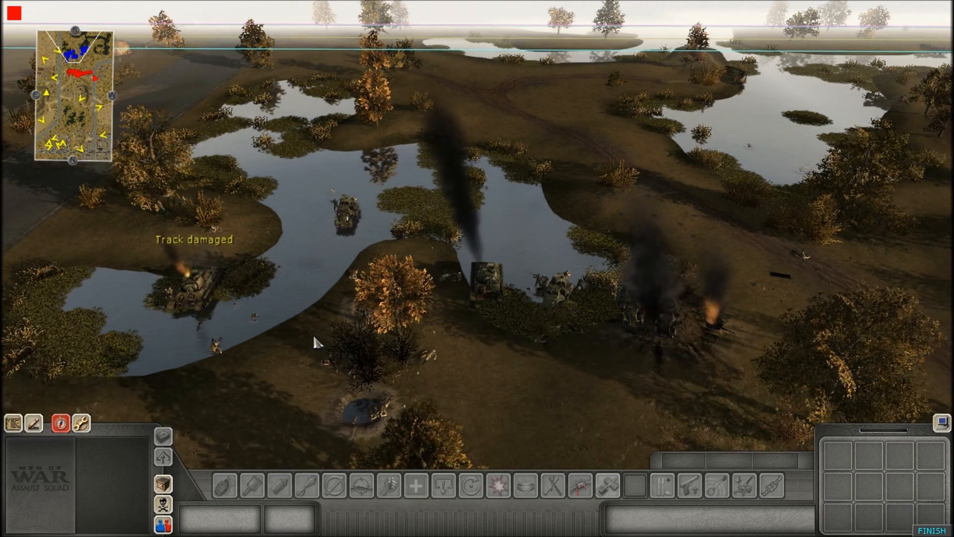
middle_drag(321, 310, 323, 325)
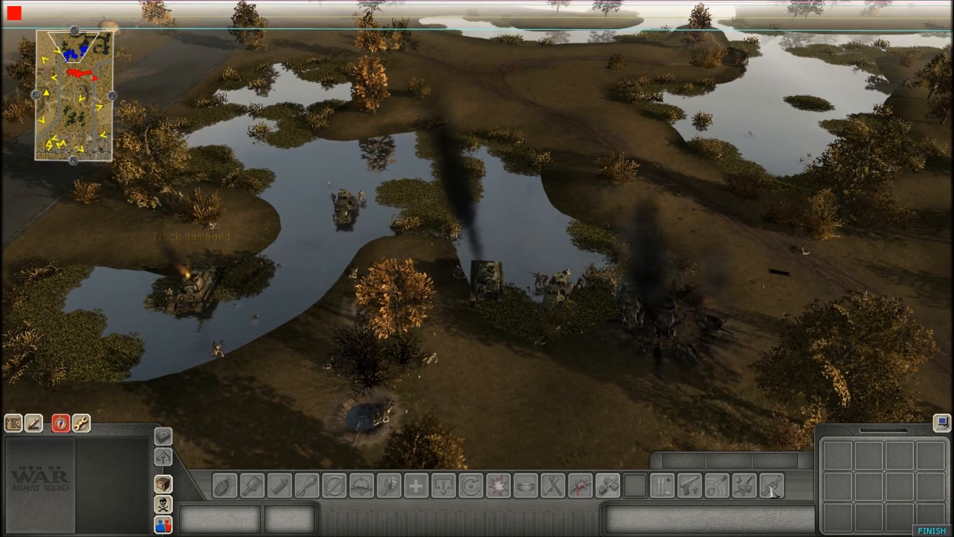
click(928, 532)
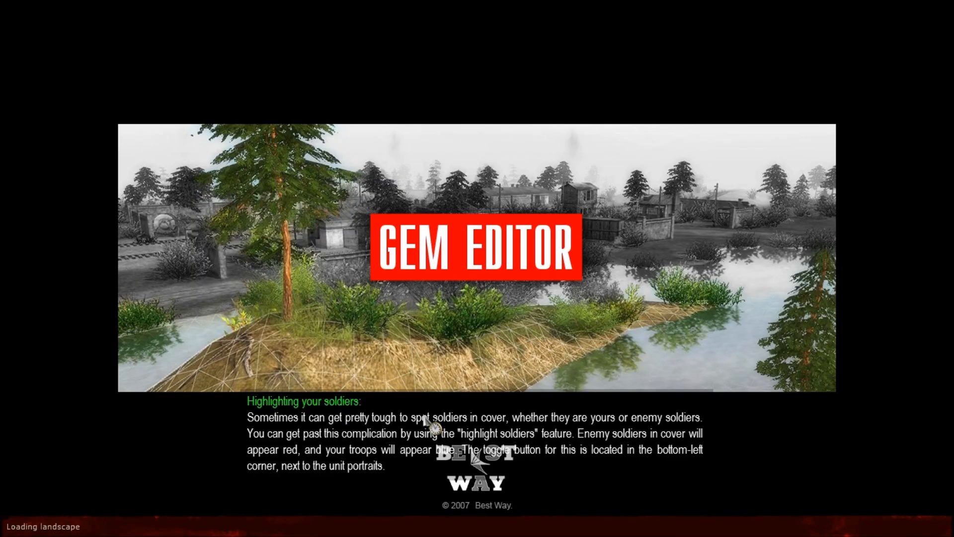